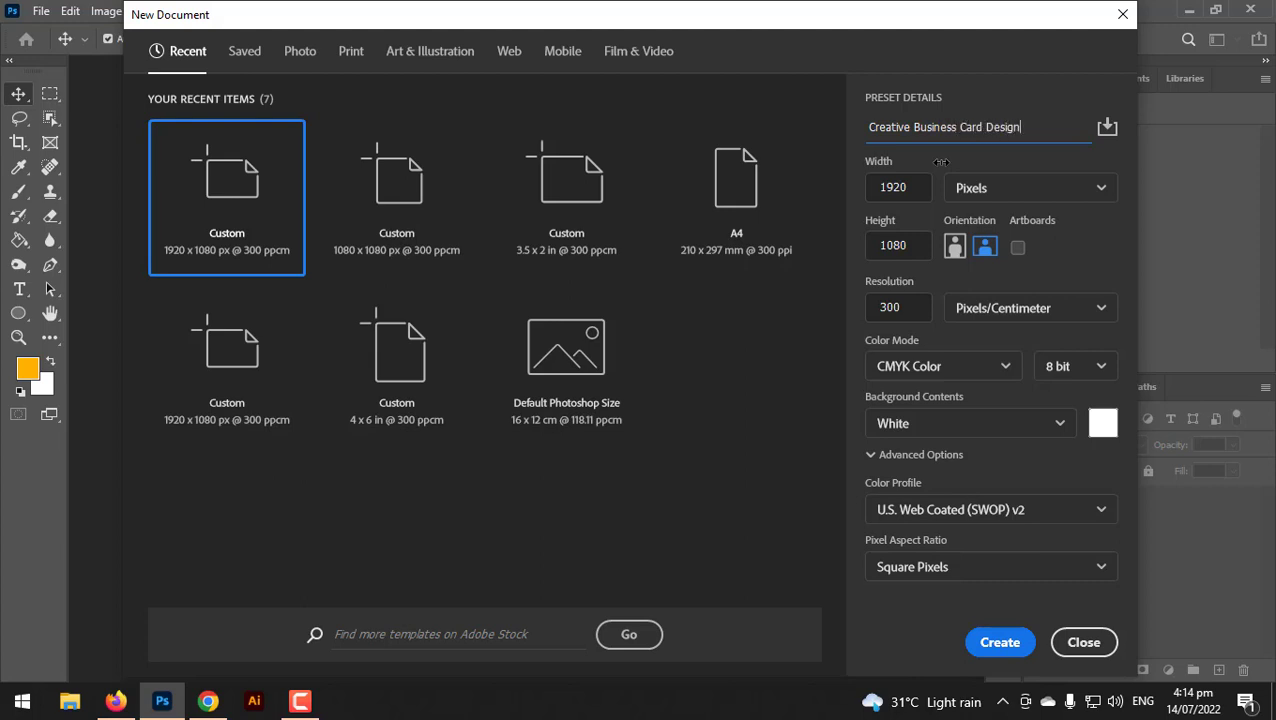
Create the new document in inches, 3.5 wide by 2 high, keeping the resolution at 300 pixels/centimeter.
click(985, 189)
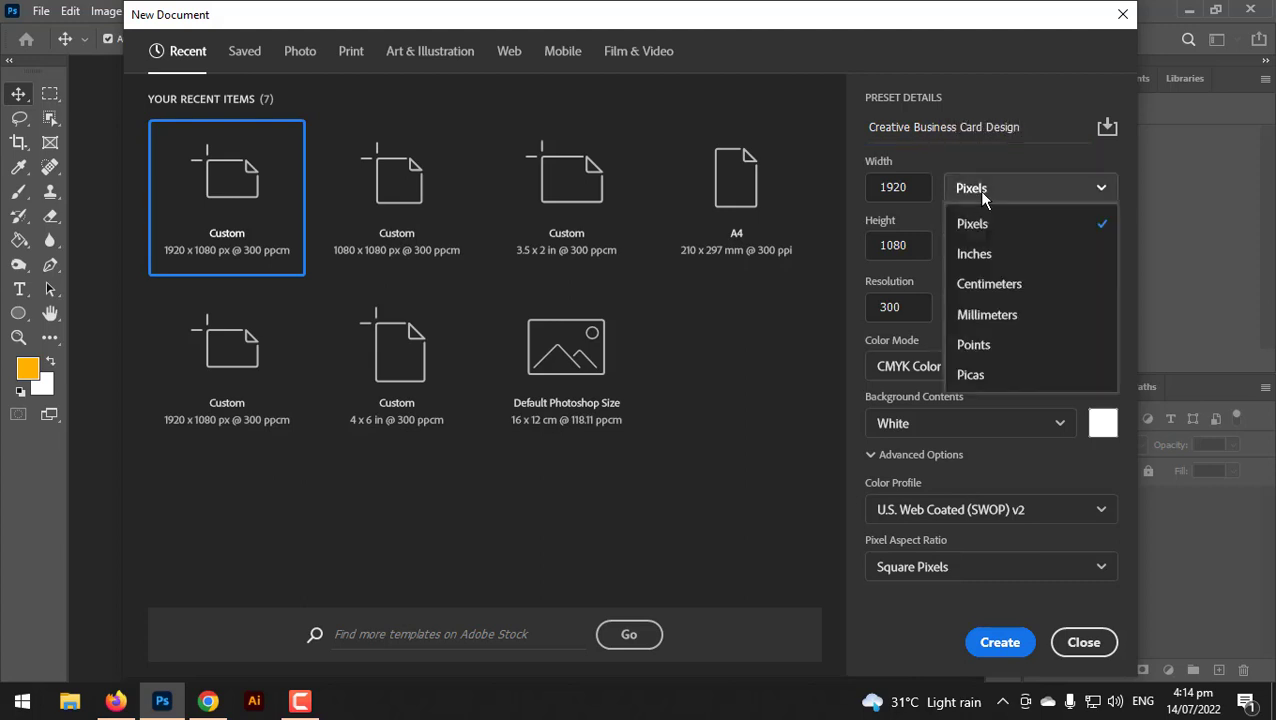
click(977, 251)
click(918, 193)
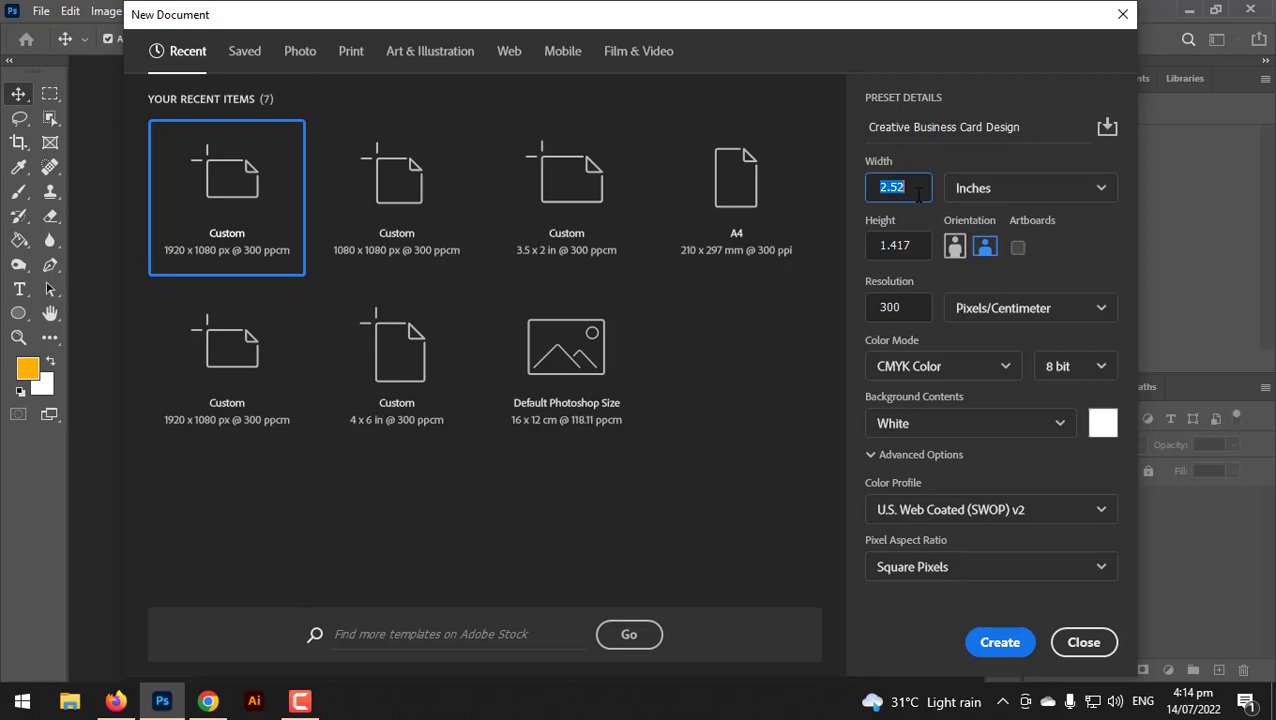
click(906, 247)
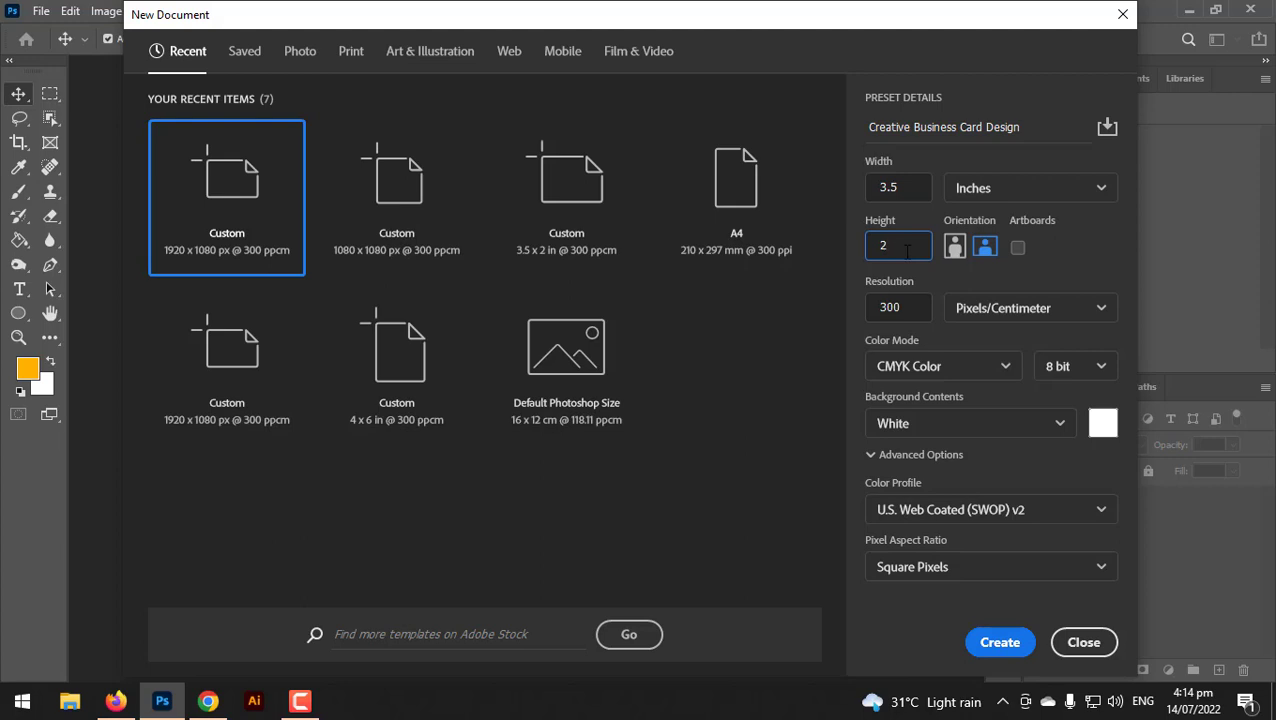
text(2)
click(894, 307)
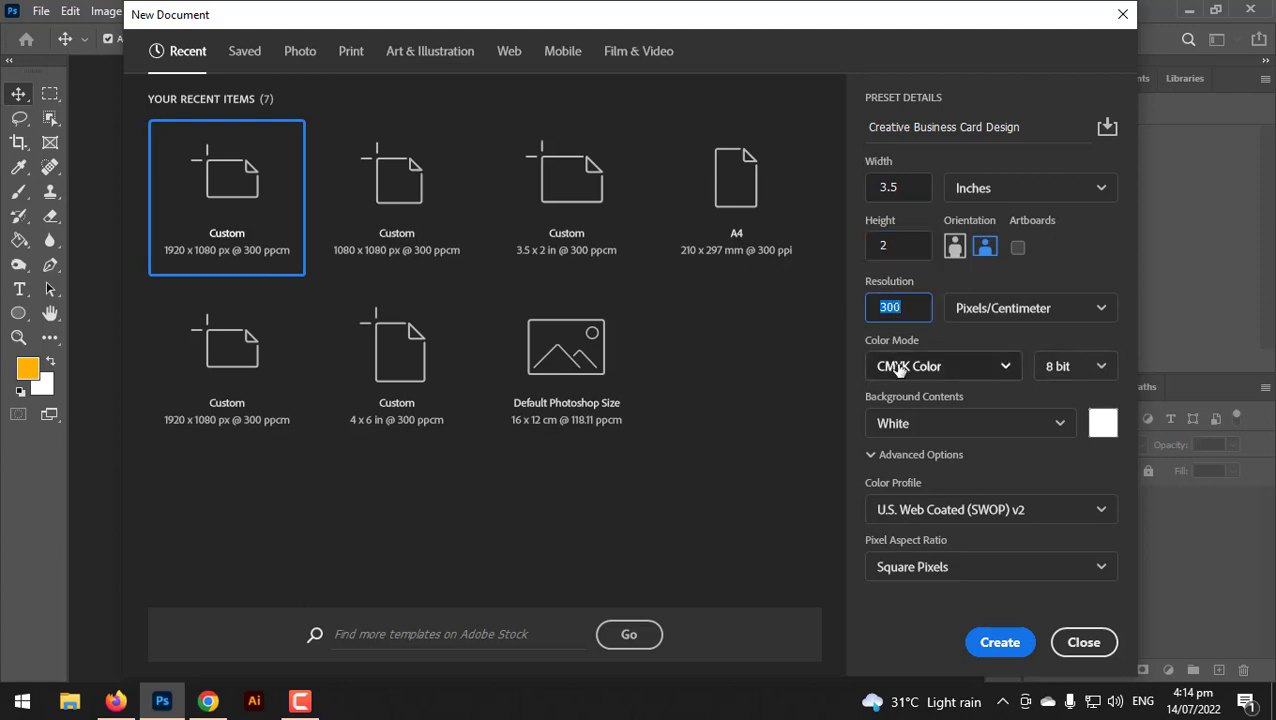
click(1001, 645)
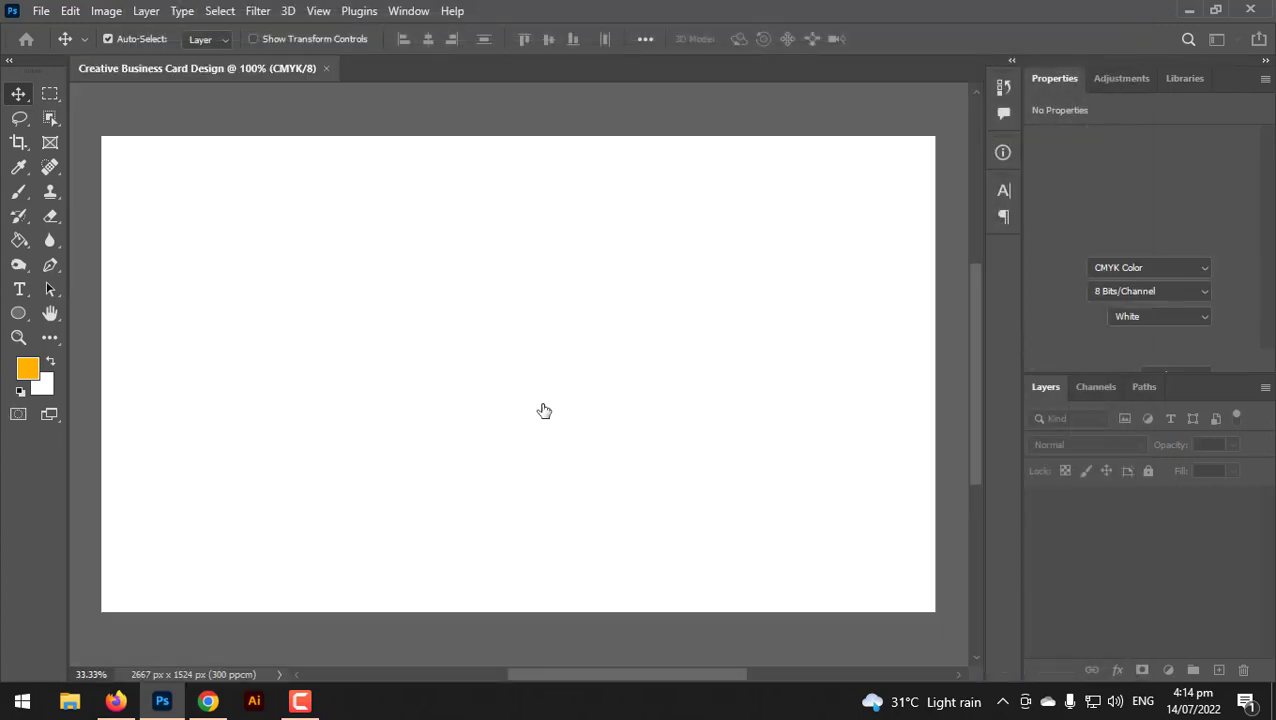
Draw a square of about 1158 px at the card's upper-right corner and fill it with black.
click(20, 320)
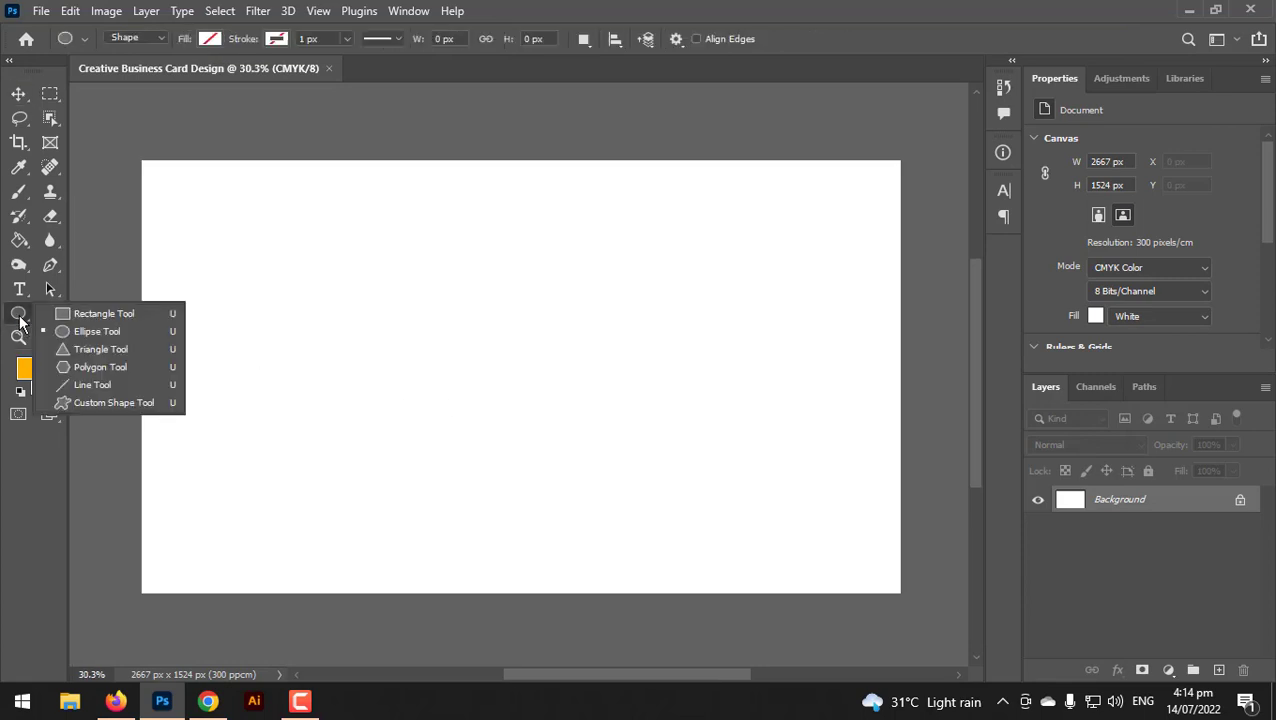
click(95, 310)
drag(907, 157, 489, 485)
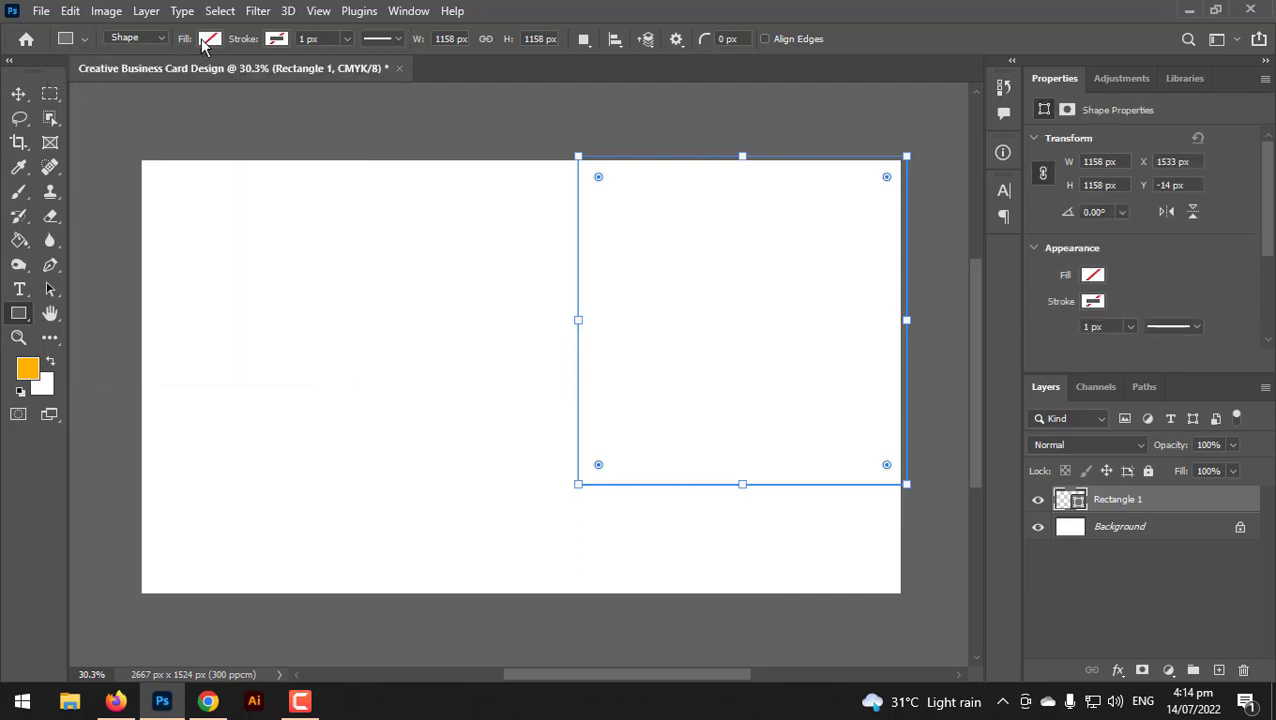
click(208, 40)
click(211, 138)
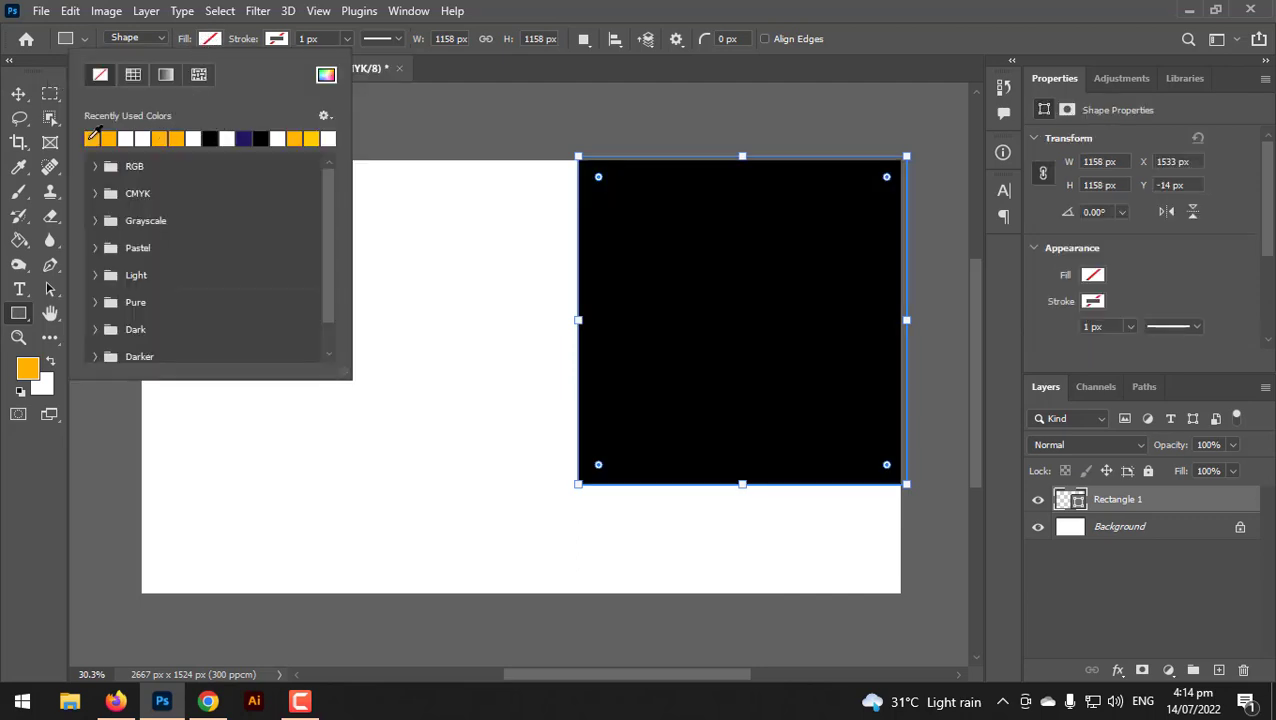
click(440, 135)
Move the black square flush with the card's top-right corner, at X 1509 px and Y 0 px.
key(v)
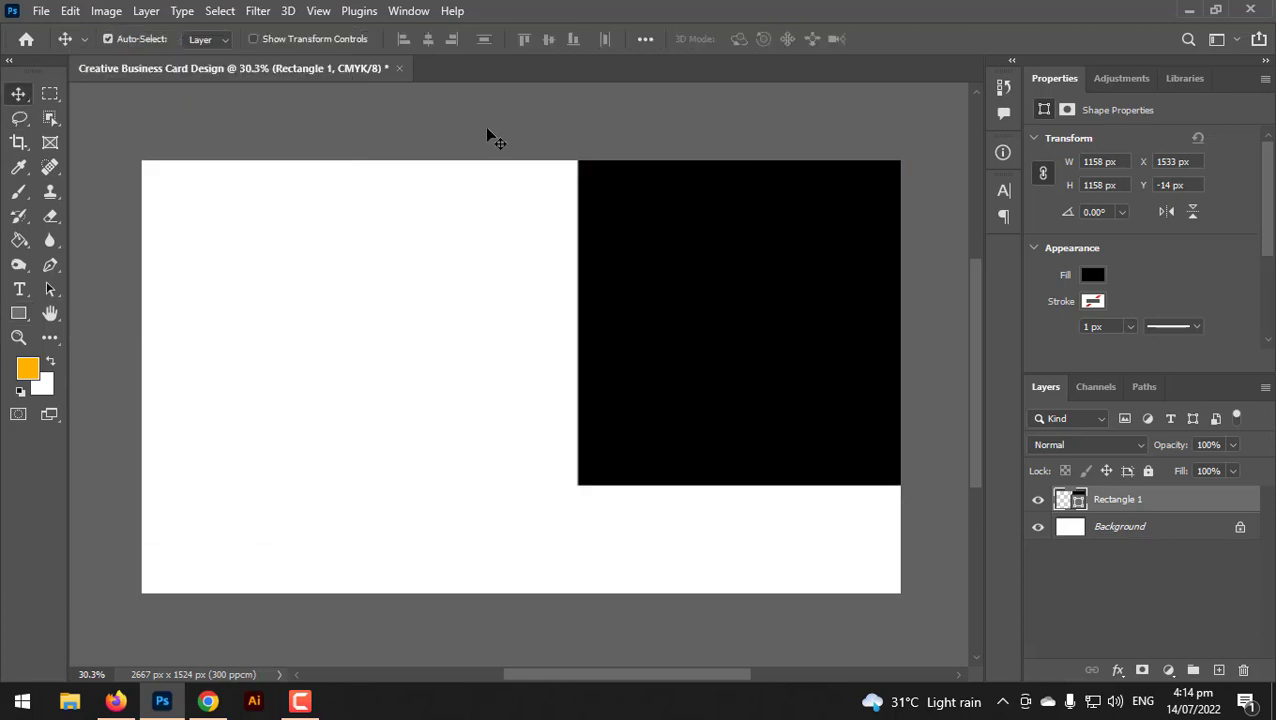
click(550, 165)
mouse_move(730, 350)
mouse_down()
mouse_move(684, 336)
mouse_move(726, 345)
mouse_move(720, 357)
mouse_up()
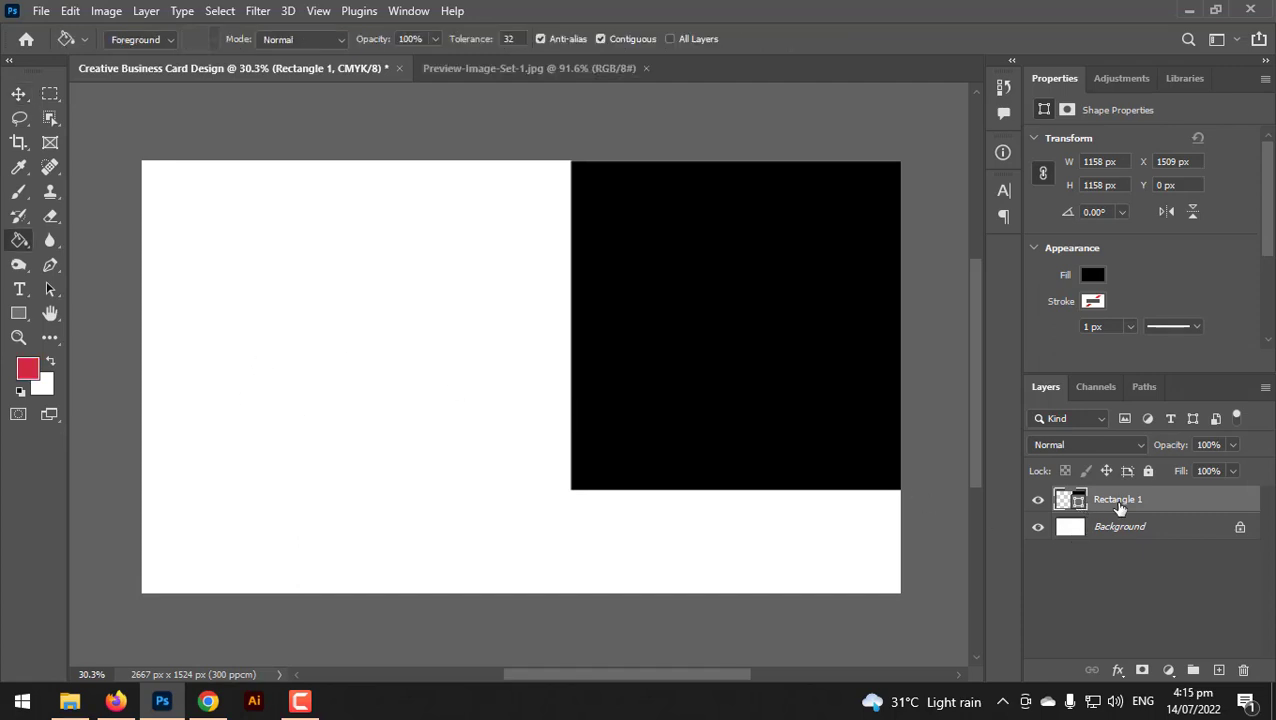
click(18, 93)
mouse_move(614, 398)
mouse_down()
mouse_move(598, 378)
mouse_move(615, 402)
mouse_up()
Draw a bar of about 1500 × 170 px from the card's left edge near the bottom and fill it with a dark Grayscale swatch (#252525).
click(18, 316)
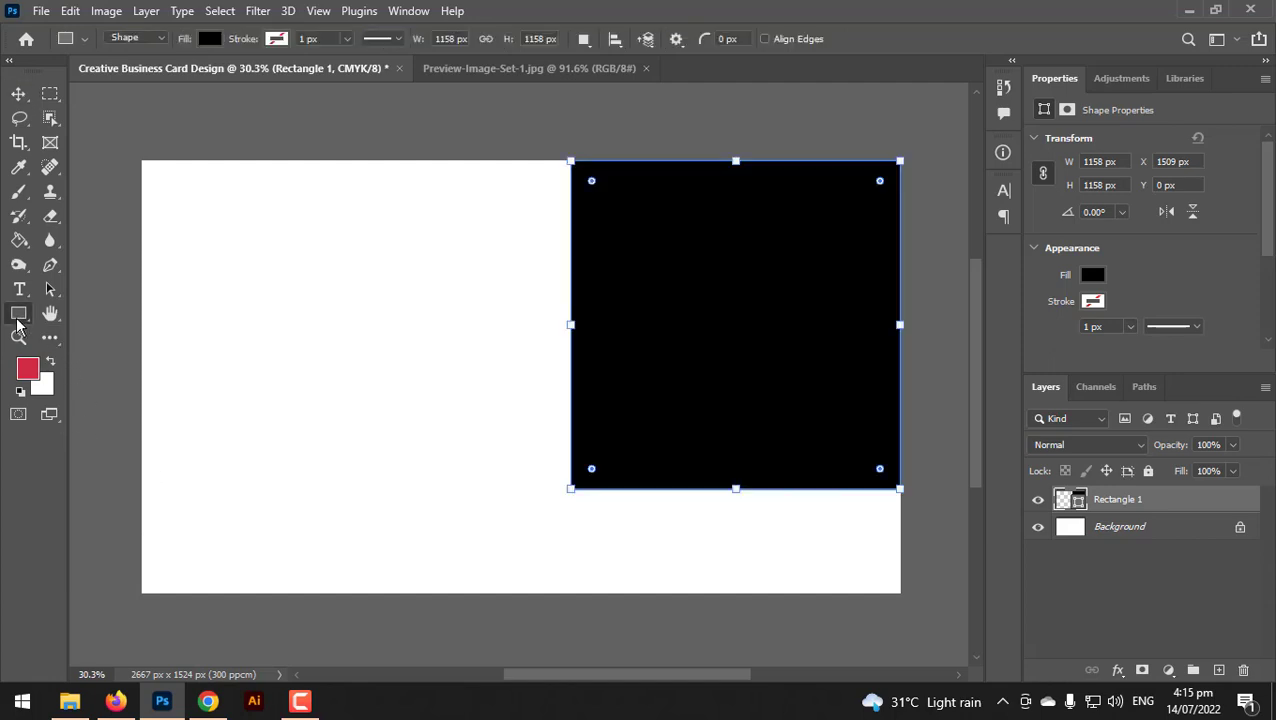
drag(18, 326, 568, 574)
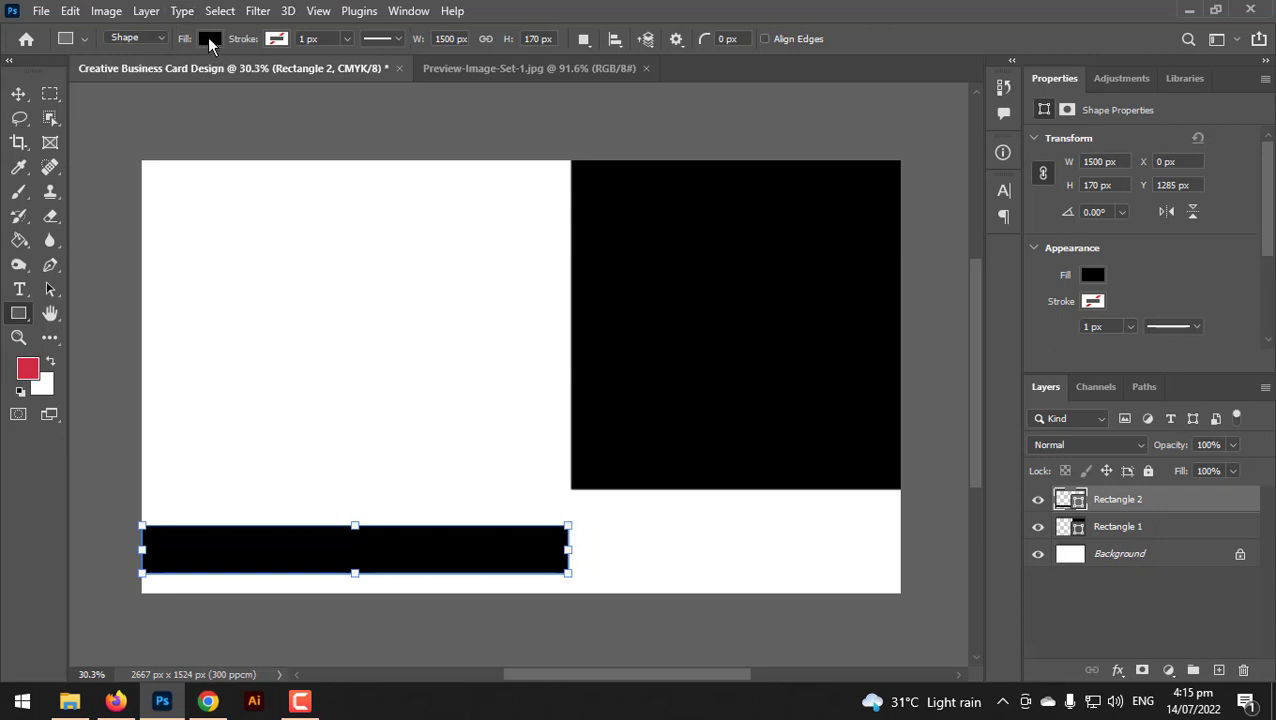
click(209, 40)
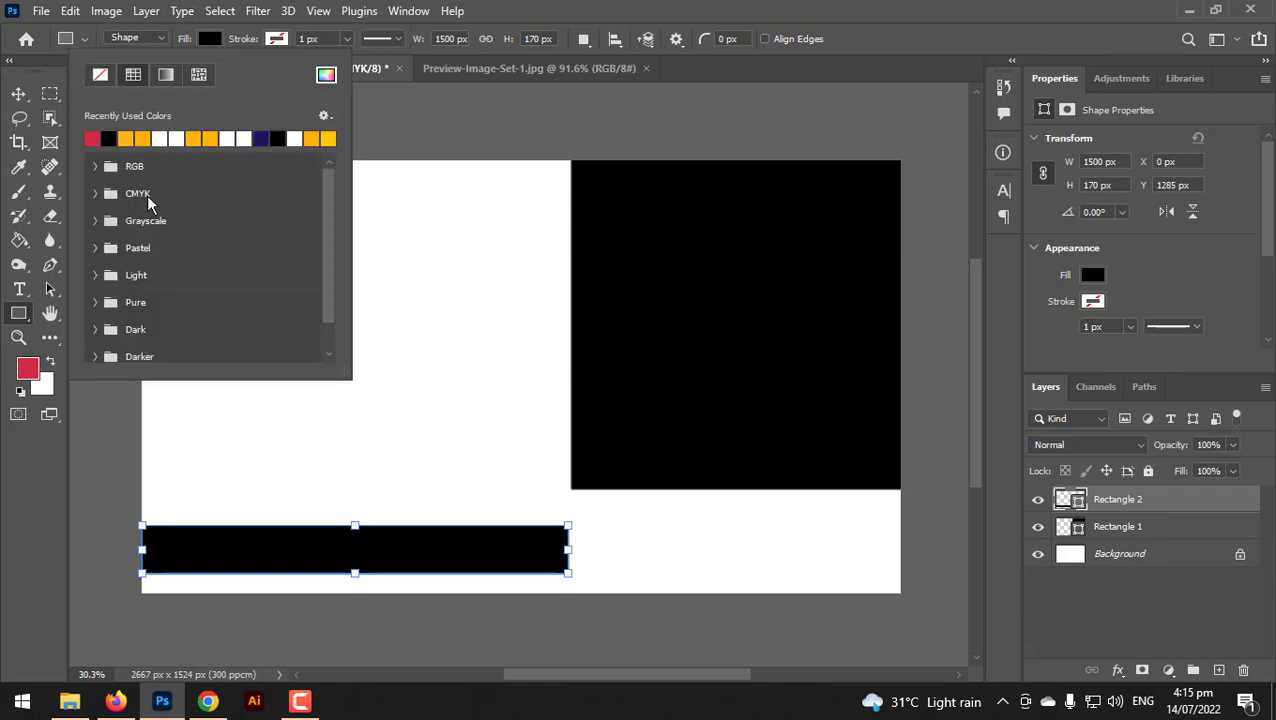
click(96, 195)
click(95, 193)
scroll(117, 312, down, 1)
click(96, 260)
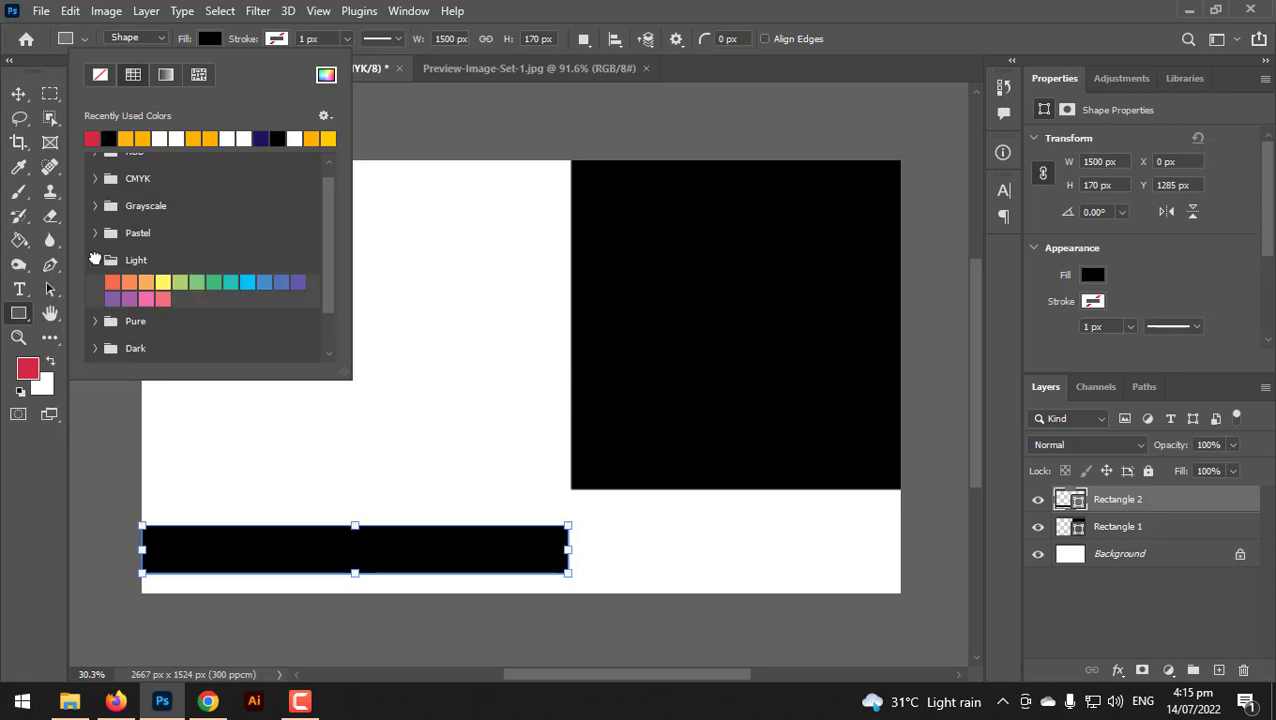
click(96, 260)
click(95, 205)
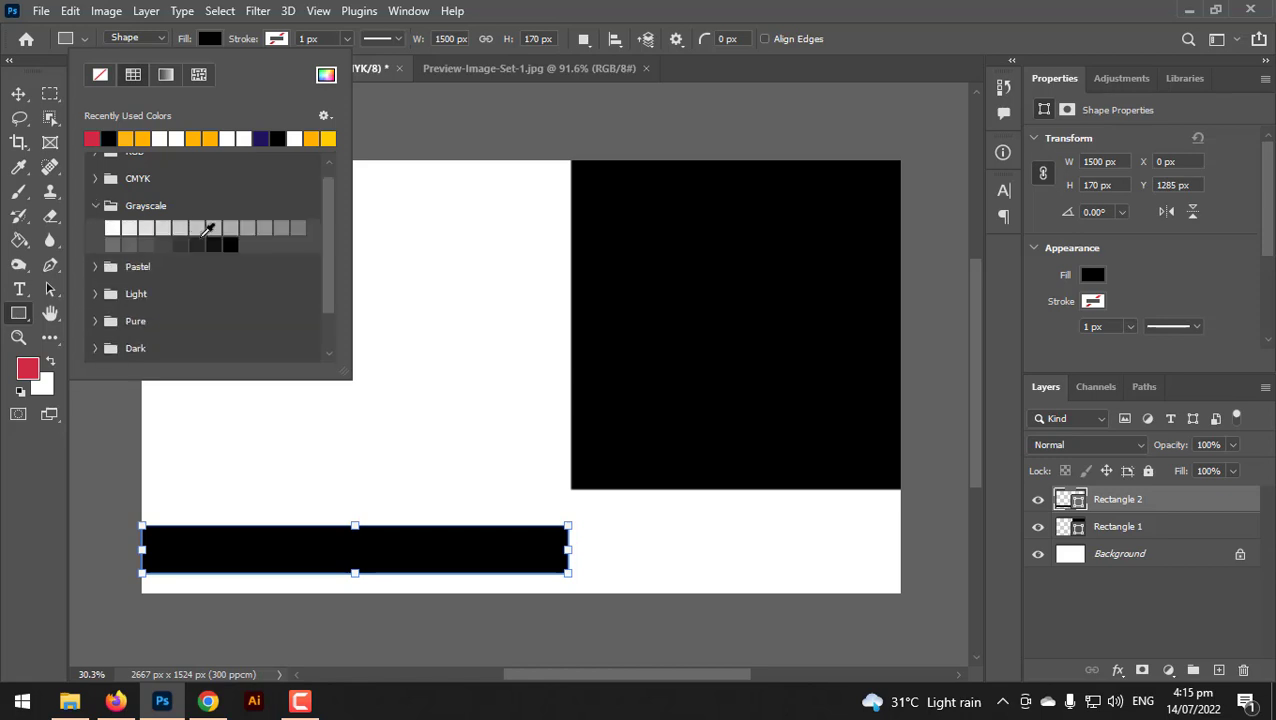
click(162, 244)
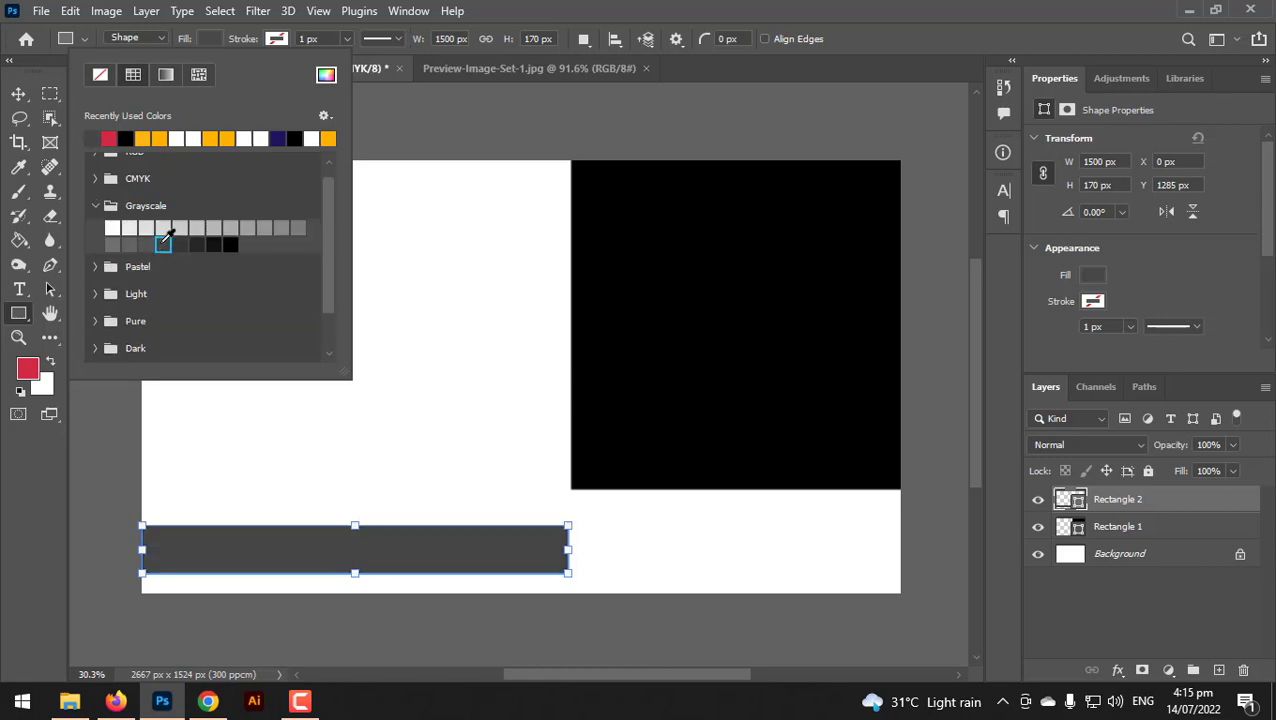
click(213, 244)
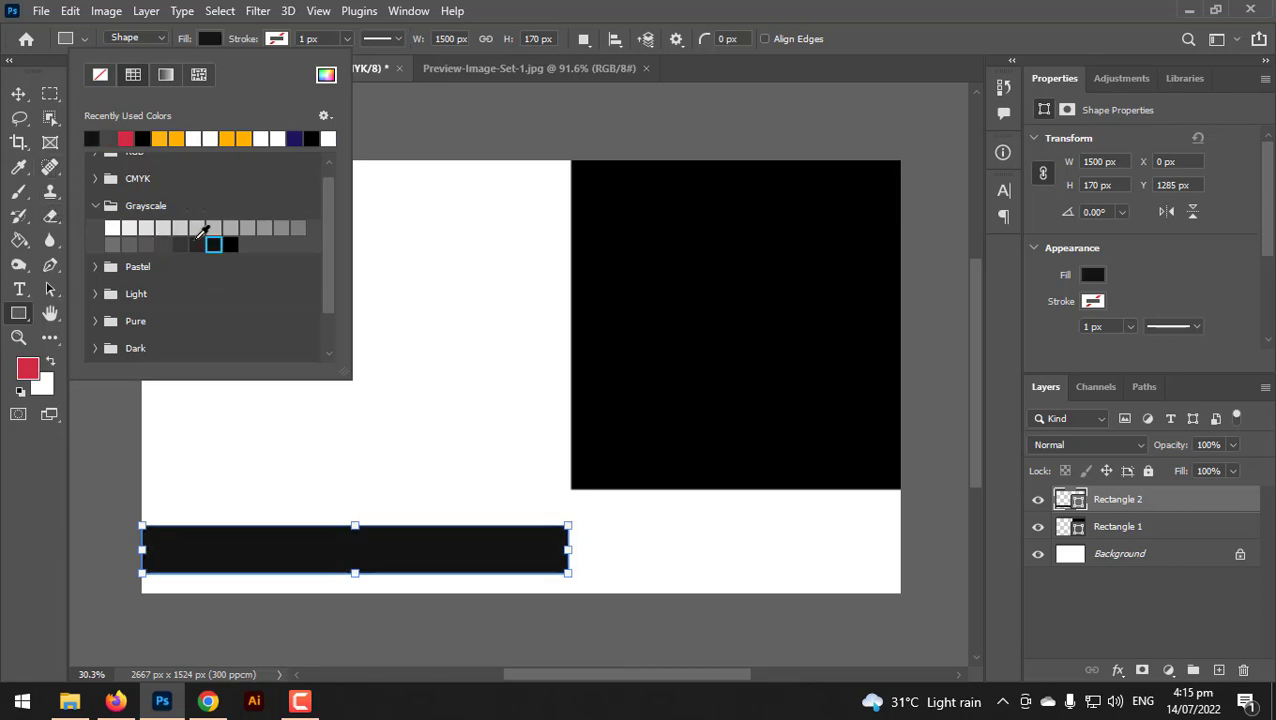
click(196, 244)
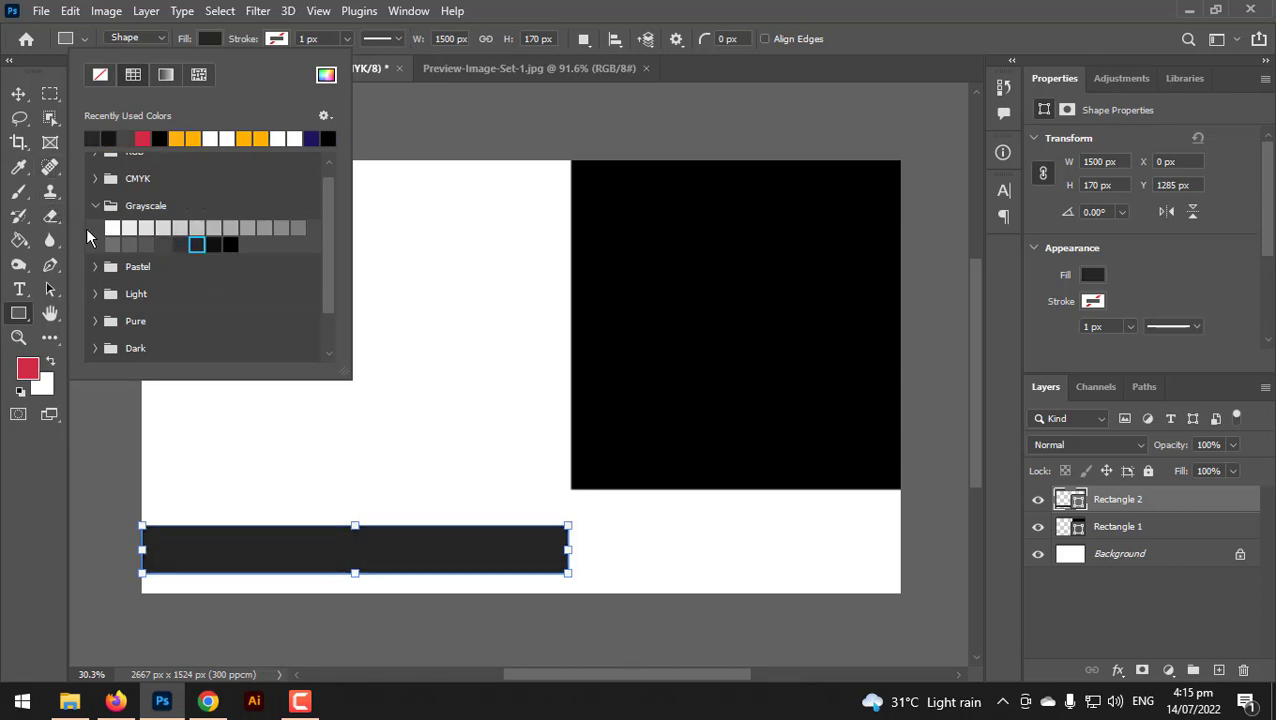
Duplicate the dark gray bar and place the copy beside it at X 1595 px, Y 1285 px.
click(22, 95)
drag(531, 548, 664, 550)
key(ctrl+j)
drag(412, 604, 419, 550)
drag(567, 564, 535, 554)
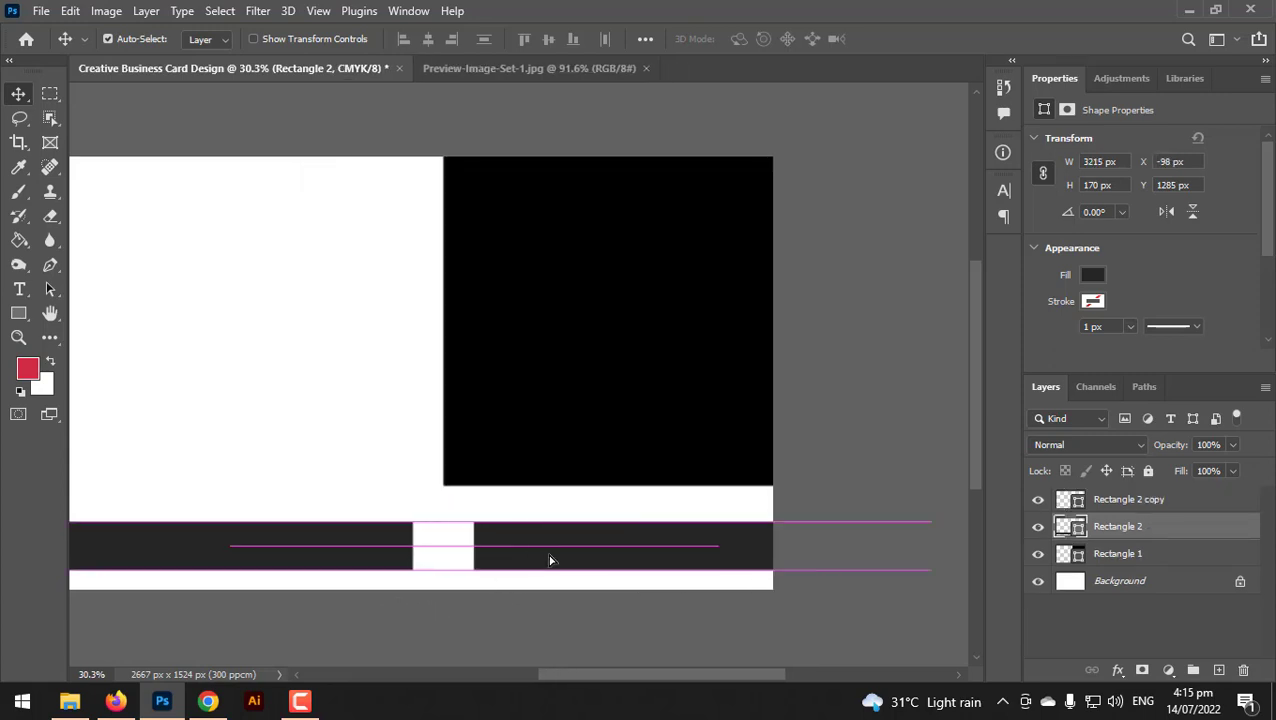
key(ctrl+z)
click(616, 607)
click(553, 564)
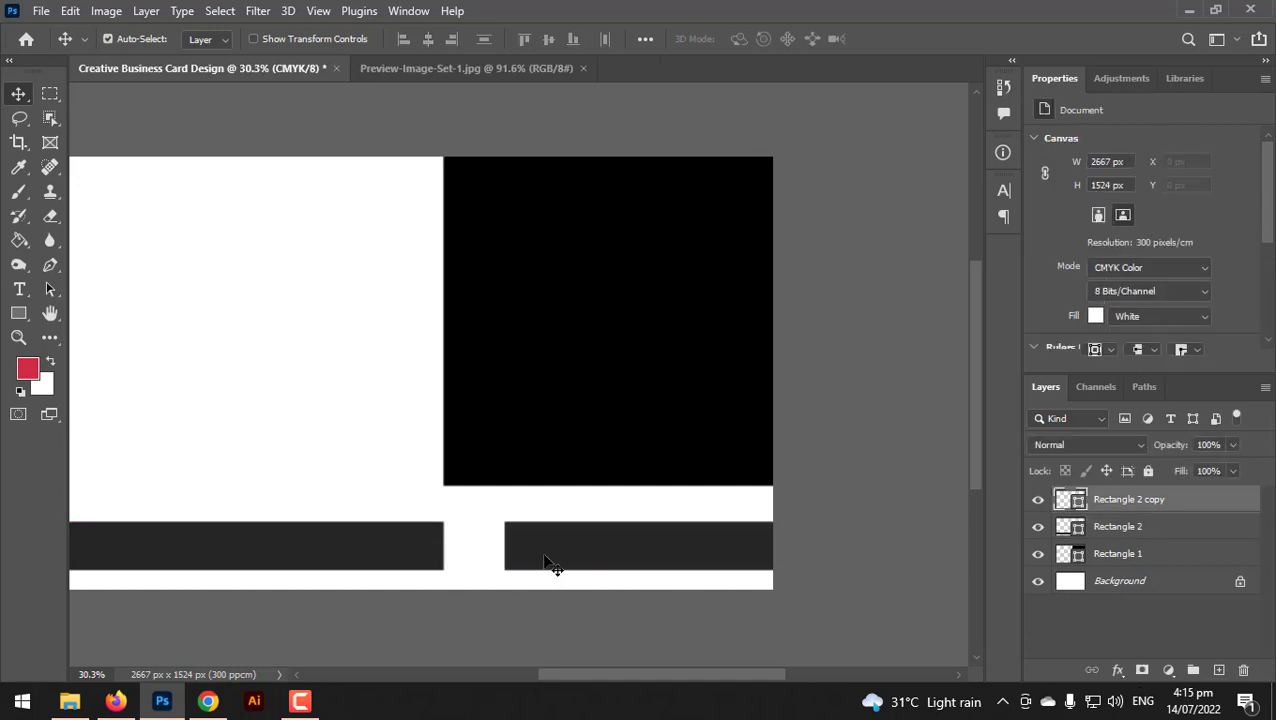
drag(533, 558, 690, 575)
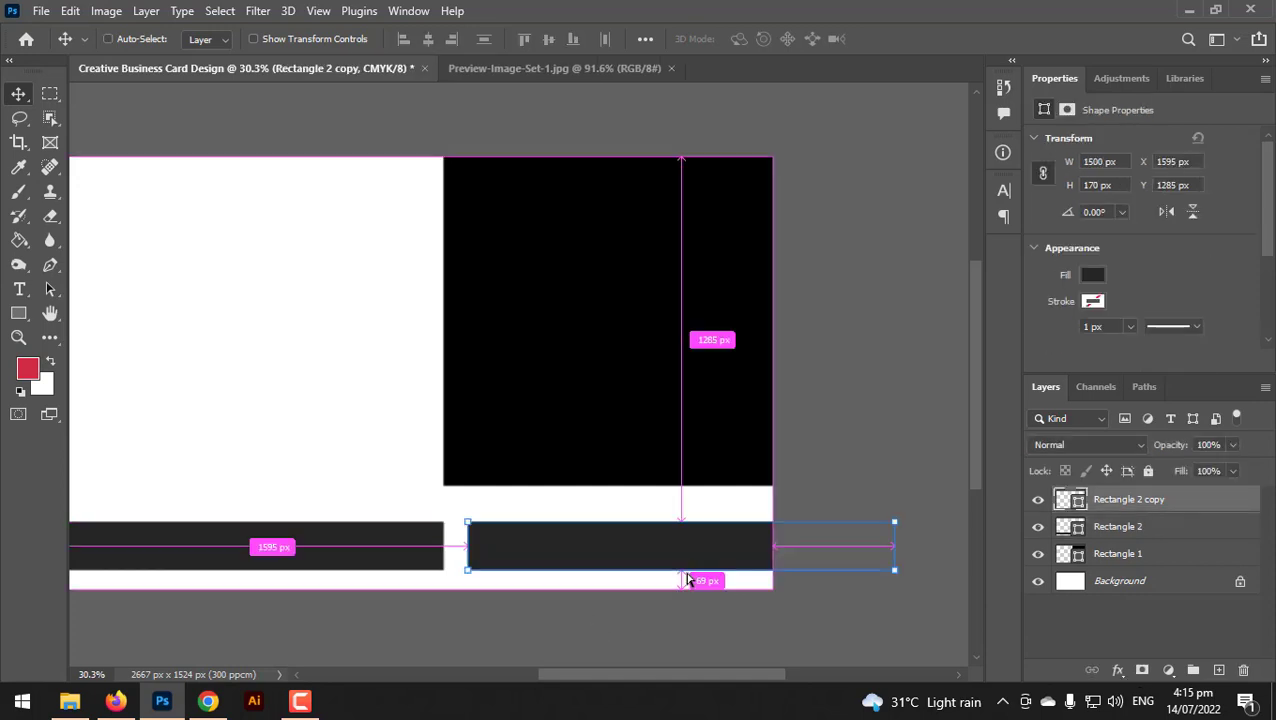
Narrow the duplicated bar to about 396 px wide and change its fill to red #d12a44.
key(ctrl+t)
drag(887, 544, 577, 545)
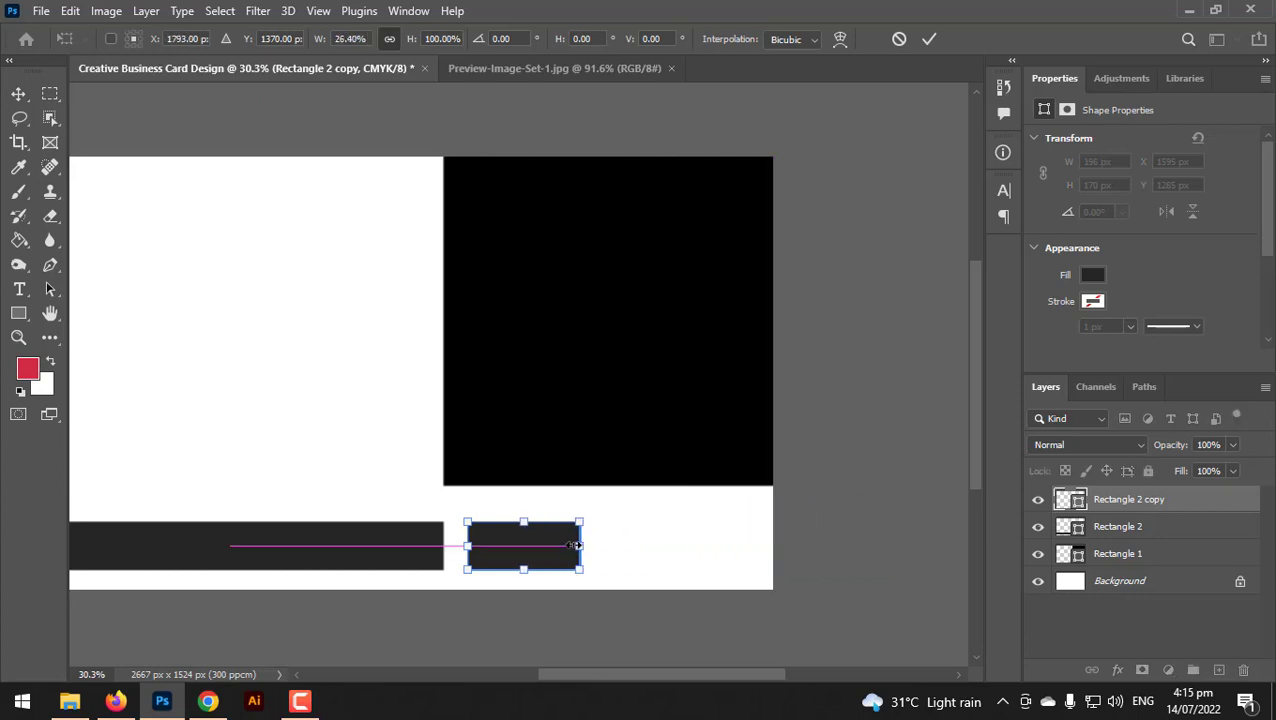
key(Return)
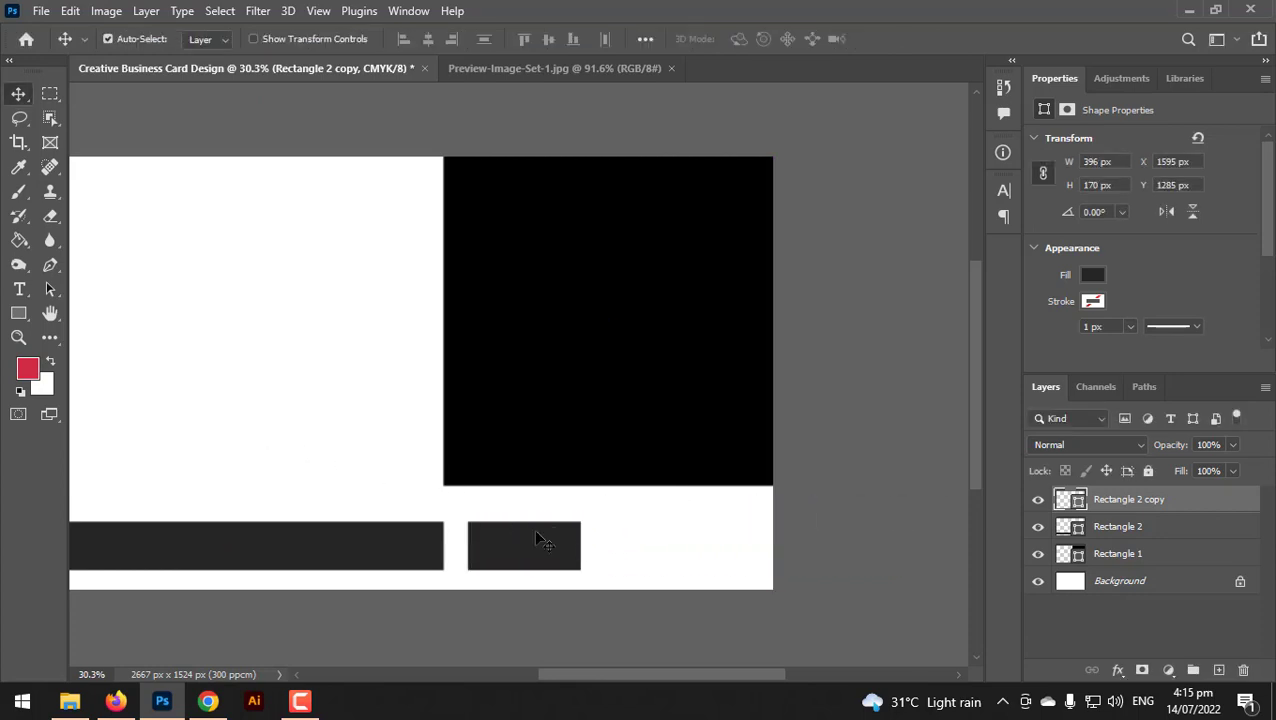
click(29, 369)
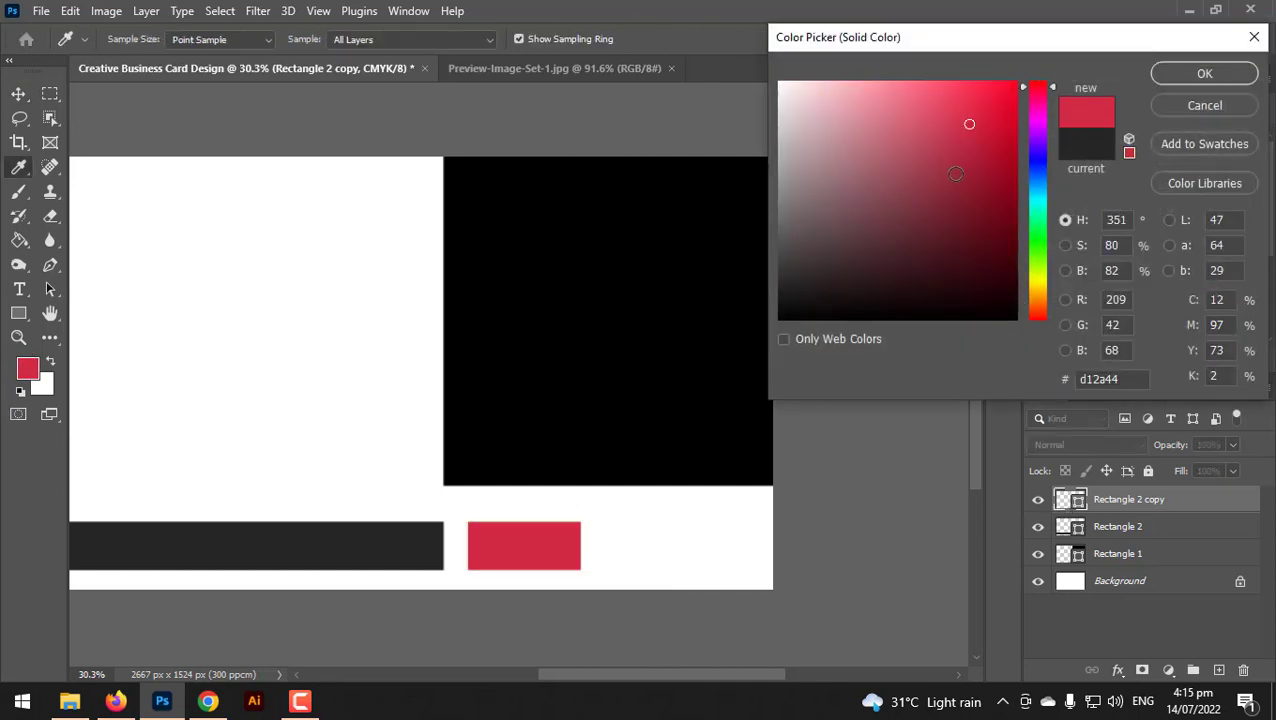
click(1203, 75)
Duplicate the long dark gray bar and butt the copy against the red block's right side at X 1991 px.
drag(381, 530, 577, 523)
scroll(572, 530, down, 2)
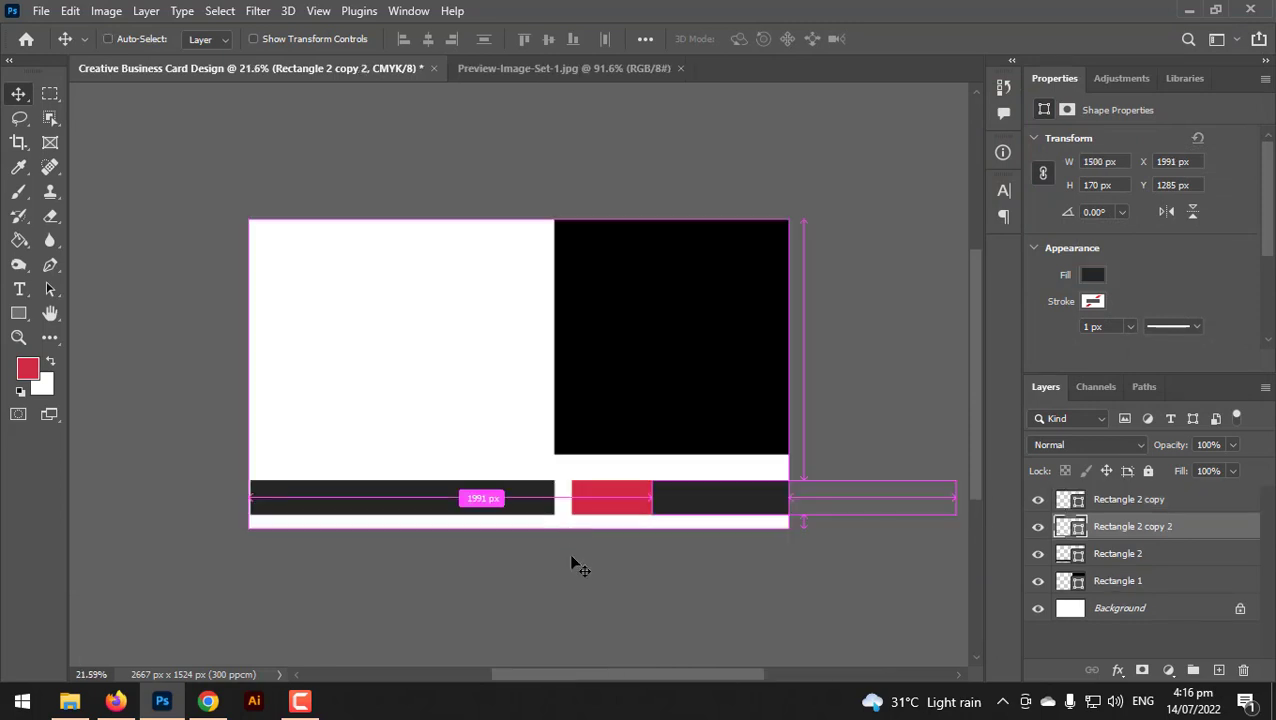
click(571, 556)
Shift the black square horizontally to X 1595 px so its left edge aligns with the red block.
scroll(571, 556, up, 3)
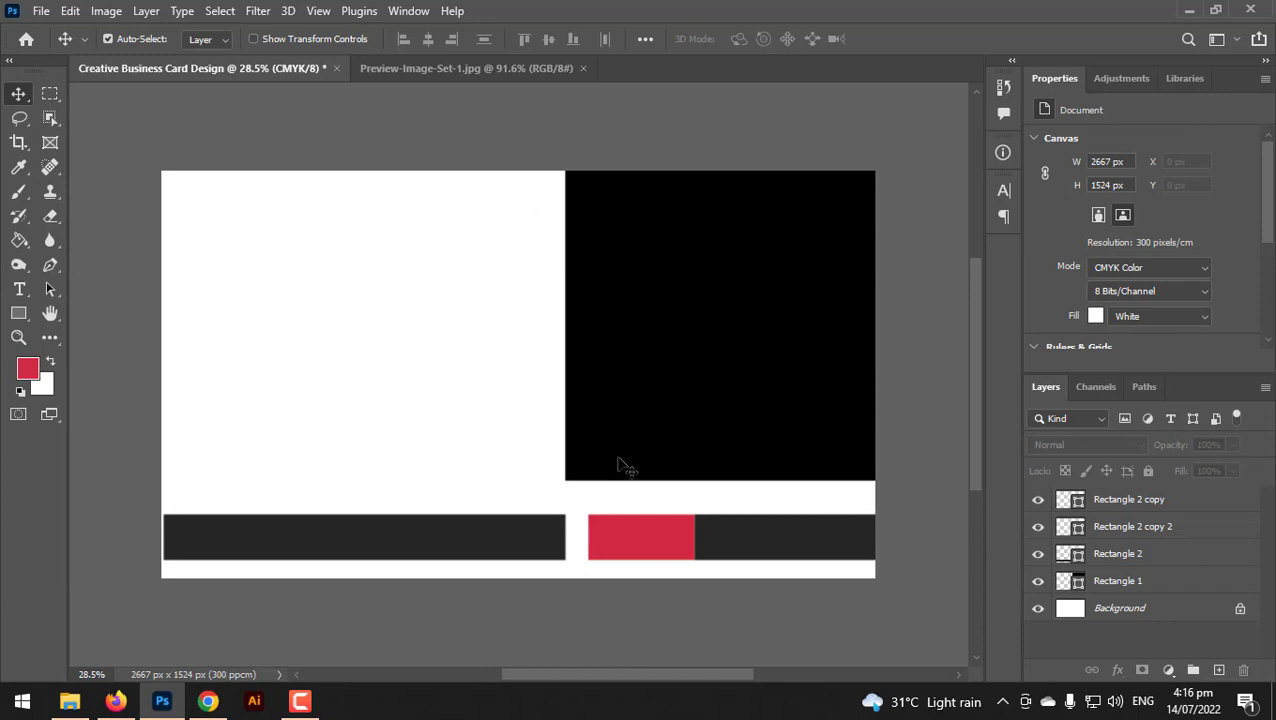
drag(620, 465, 660, 452)
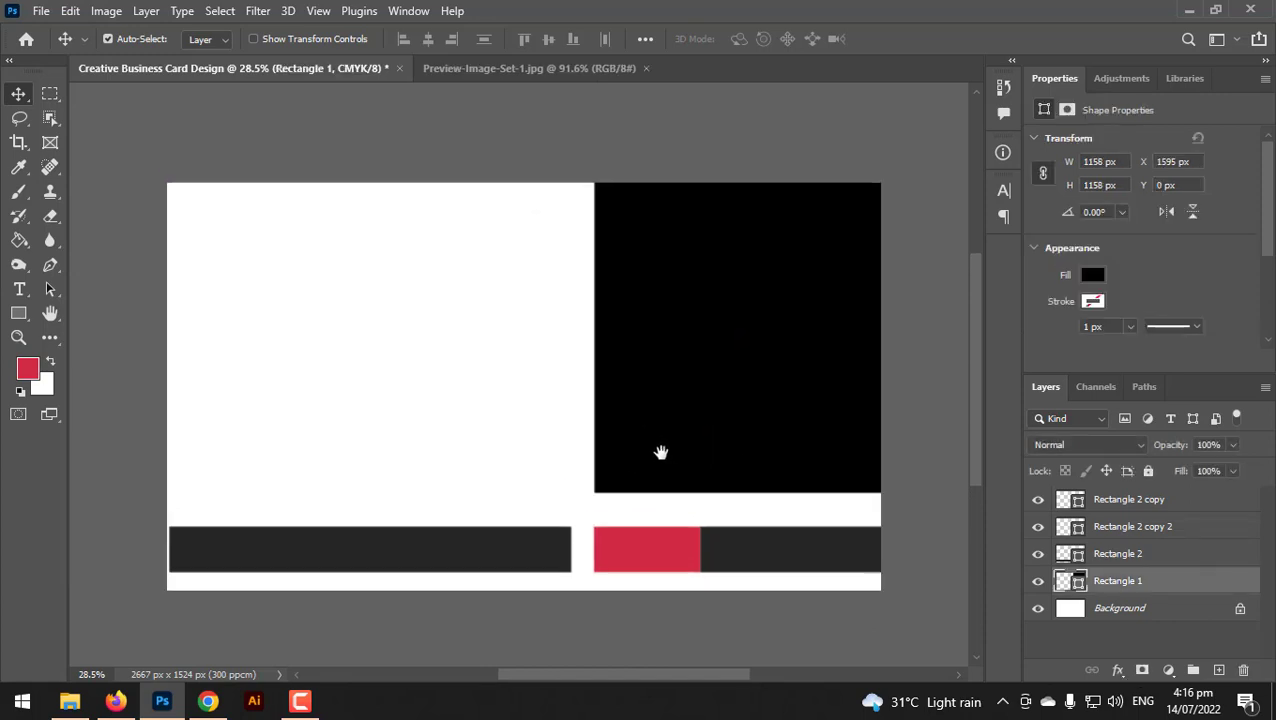
click(19, 314)
right_click(19, 314)
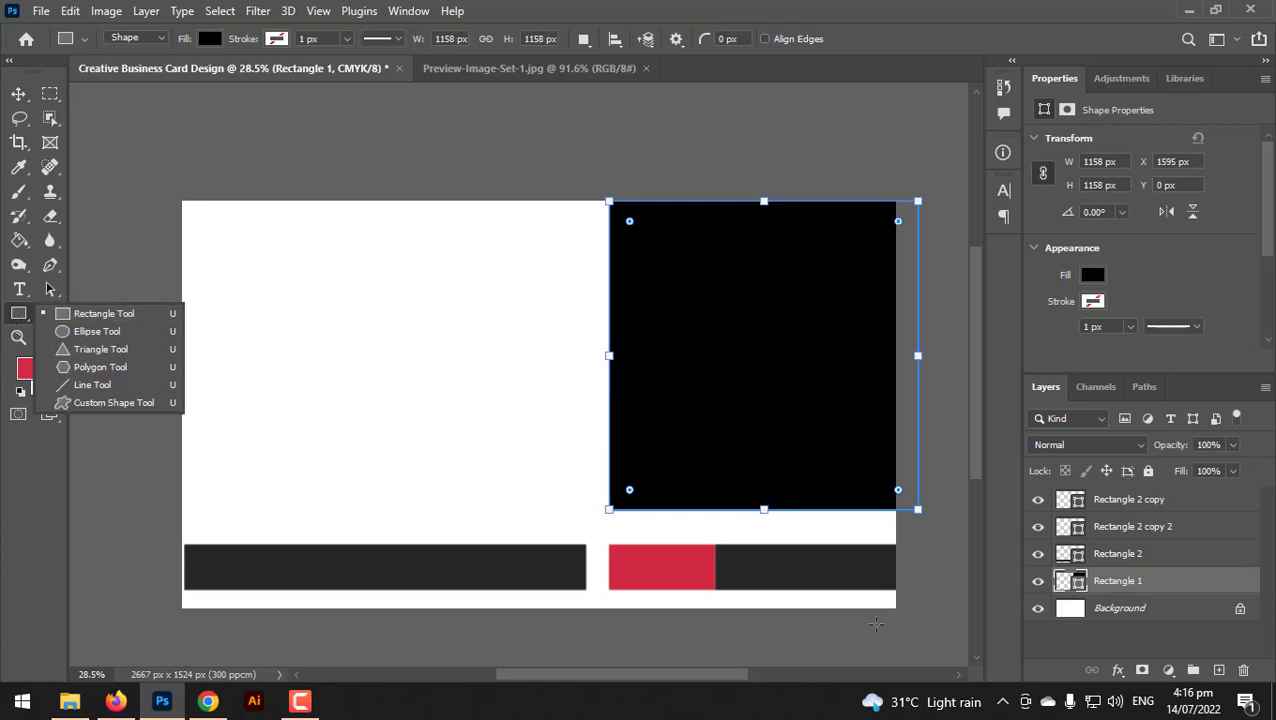
click(19, 93)
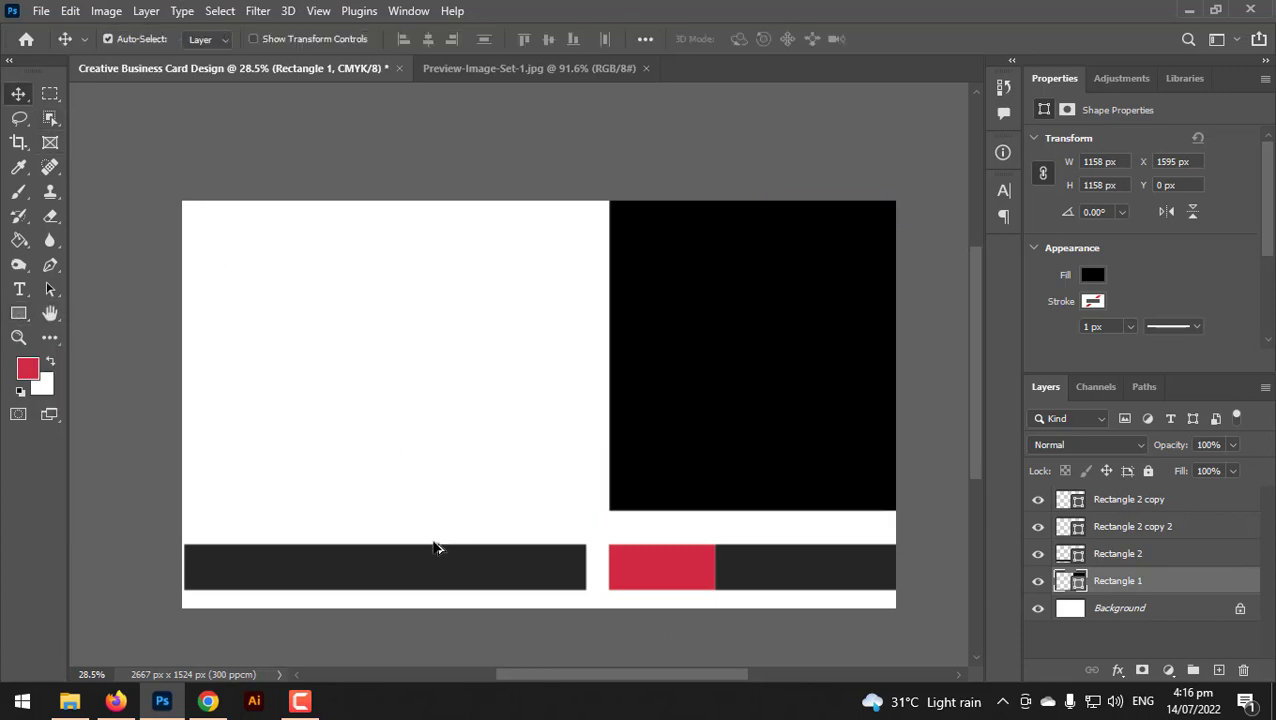
Stretch the lower-left dark gray bar to the card's left edge, making it 1509 px wide.
drag(435, 546, 436, 500)
click(387, 555)
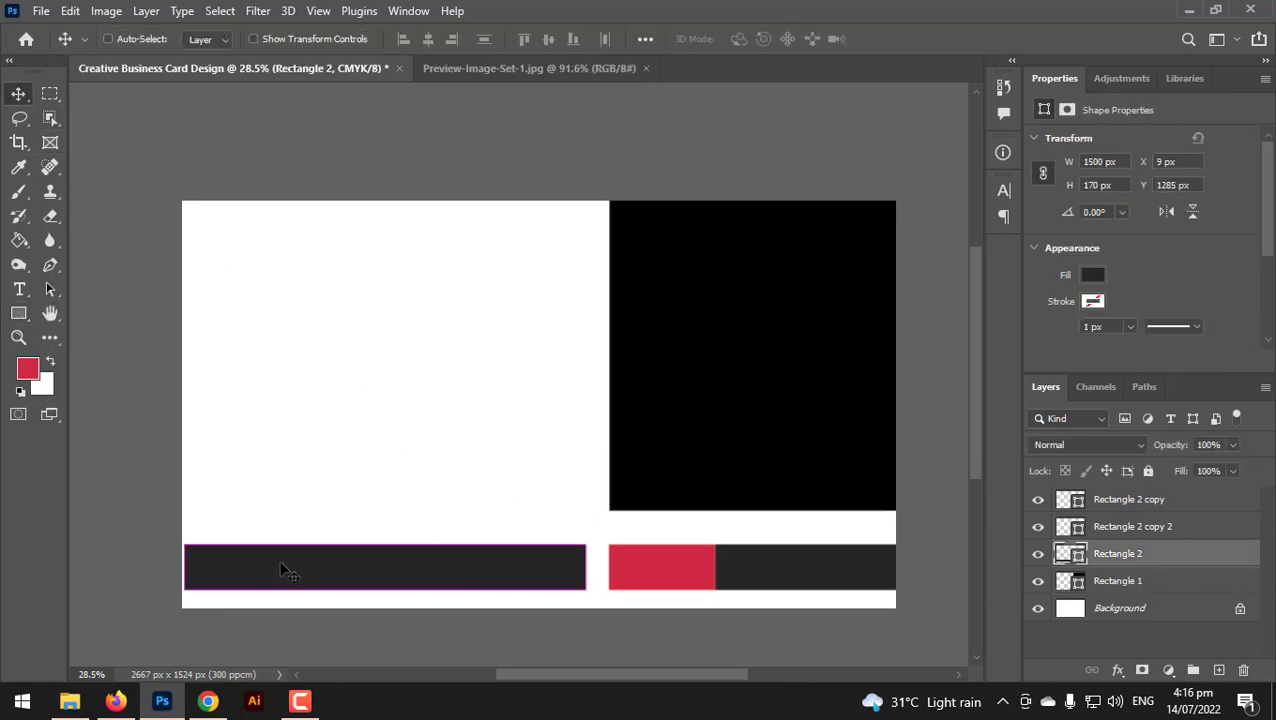
key(ctrl+t)
drag(182, 568, 182, 578)
key(Return)
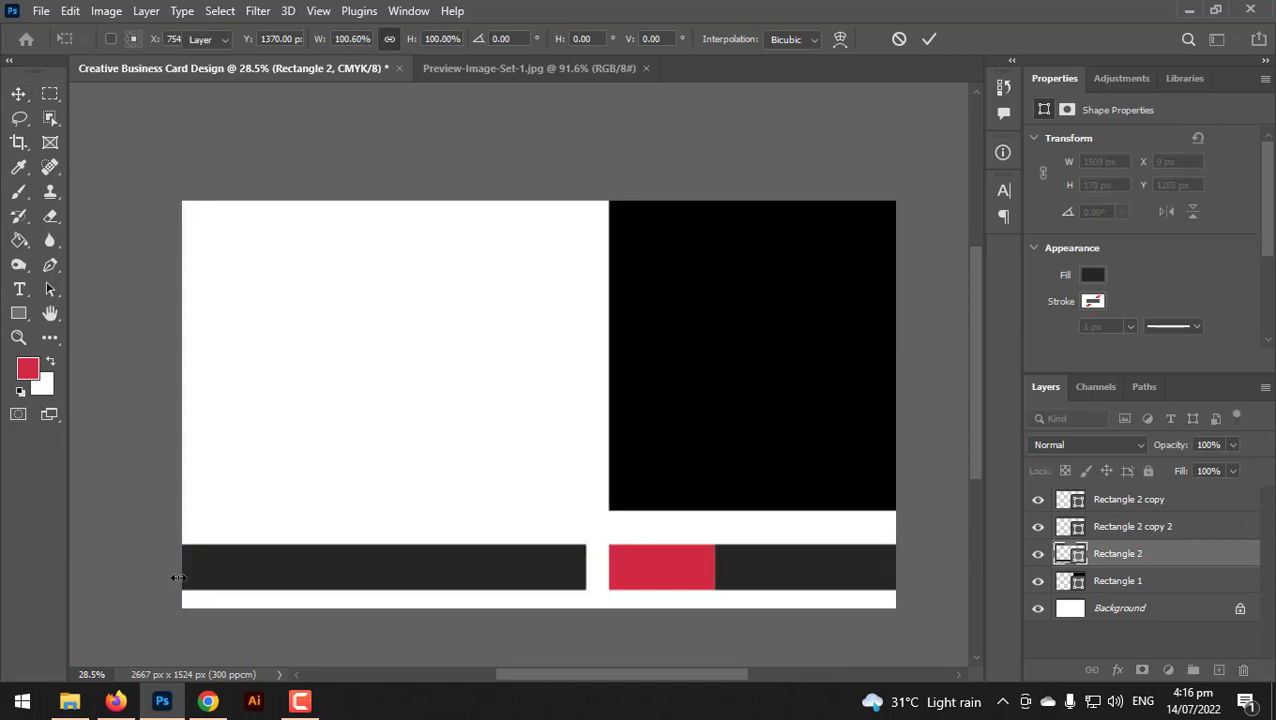
Duplicate the lower-left bar, rotate the copy 90°, and place it against the black square's left side with their bottom edges aligned.
drag(302, 572, 308, 465)
key(ctrl+t)
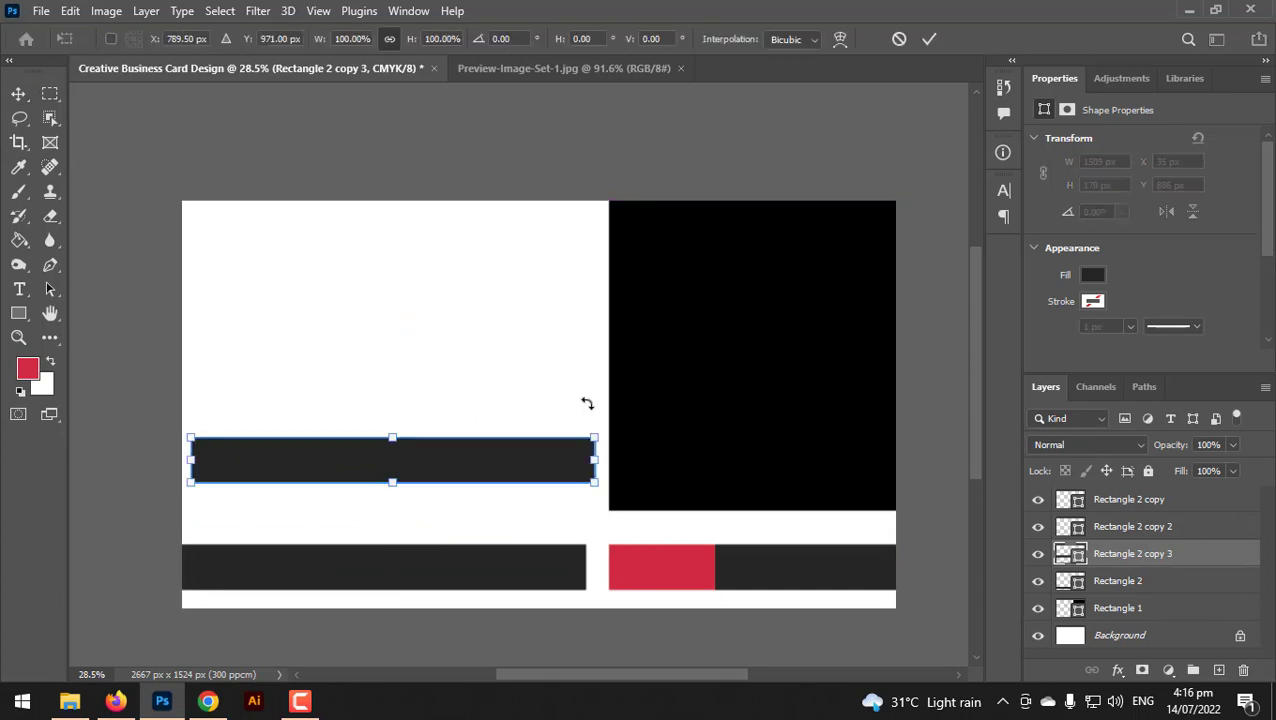
drag(603, 412, 568, 397)
key(Return)
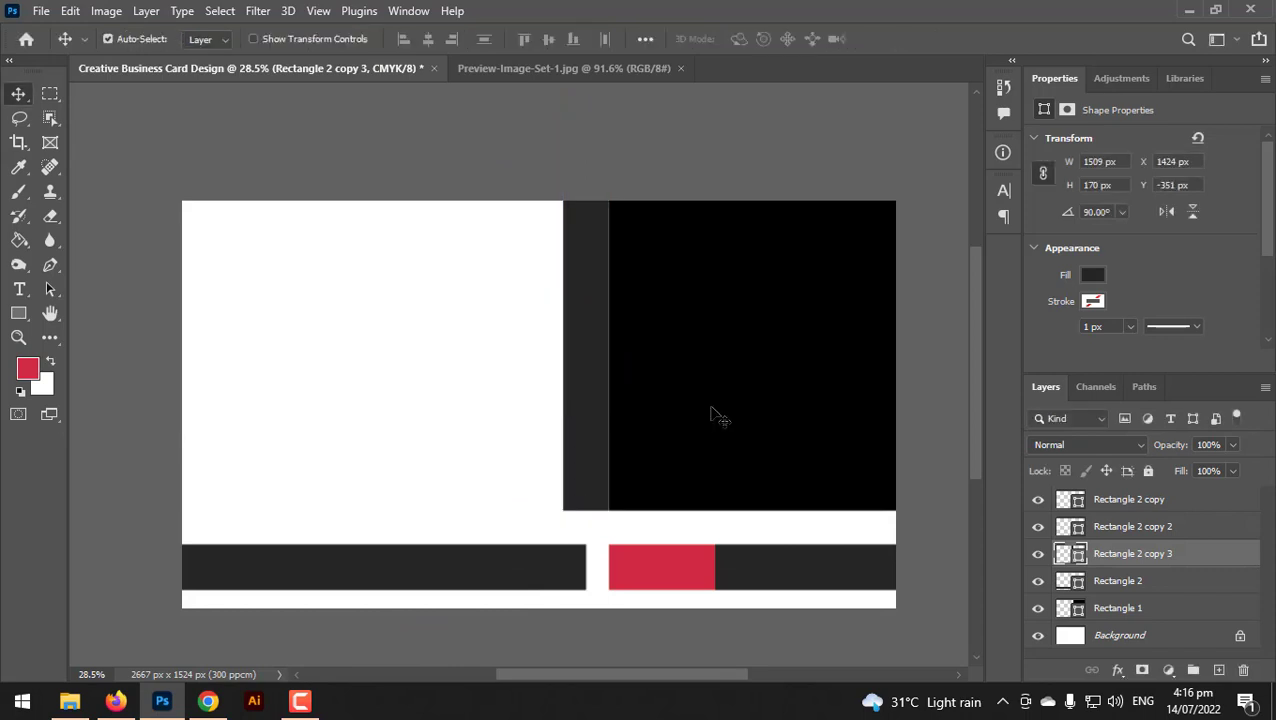
Fill the vertical bar with the red sampled from the small block below the black square.
click(676, 420)
click(578, 420)
double_click(1070, 553)
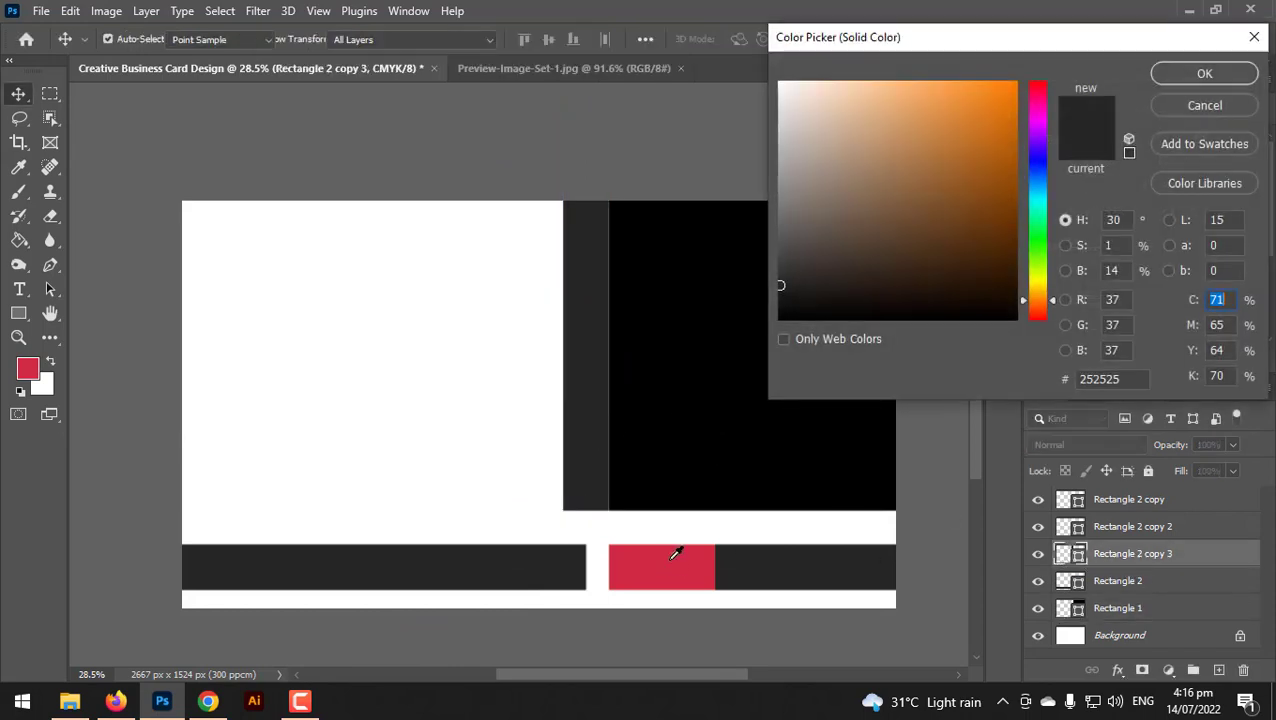
click(675, 548)
click(1207, 73)
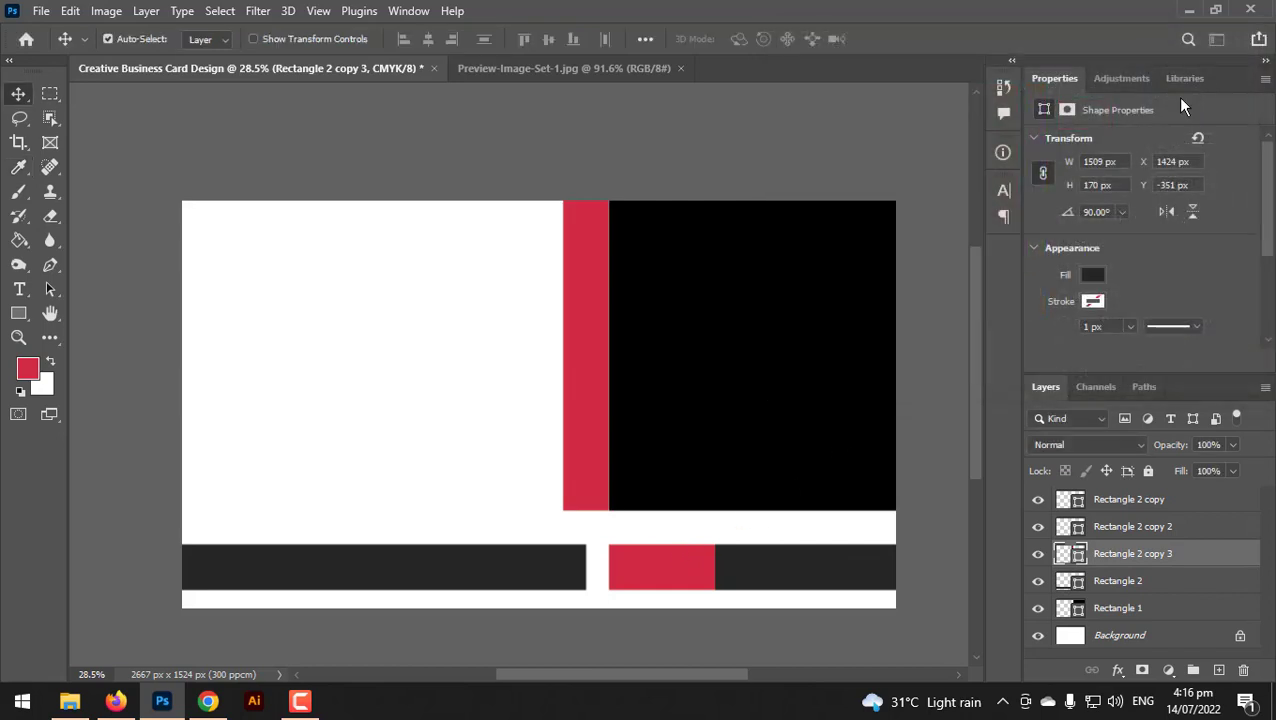
Fill the black square with the dark gray #252525 sampled from the lower-left bar.
scroll(858, 313, up, 1)
click(556, 128)
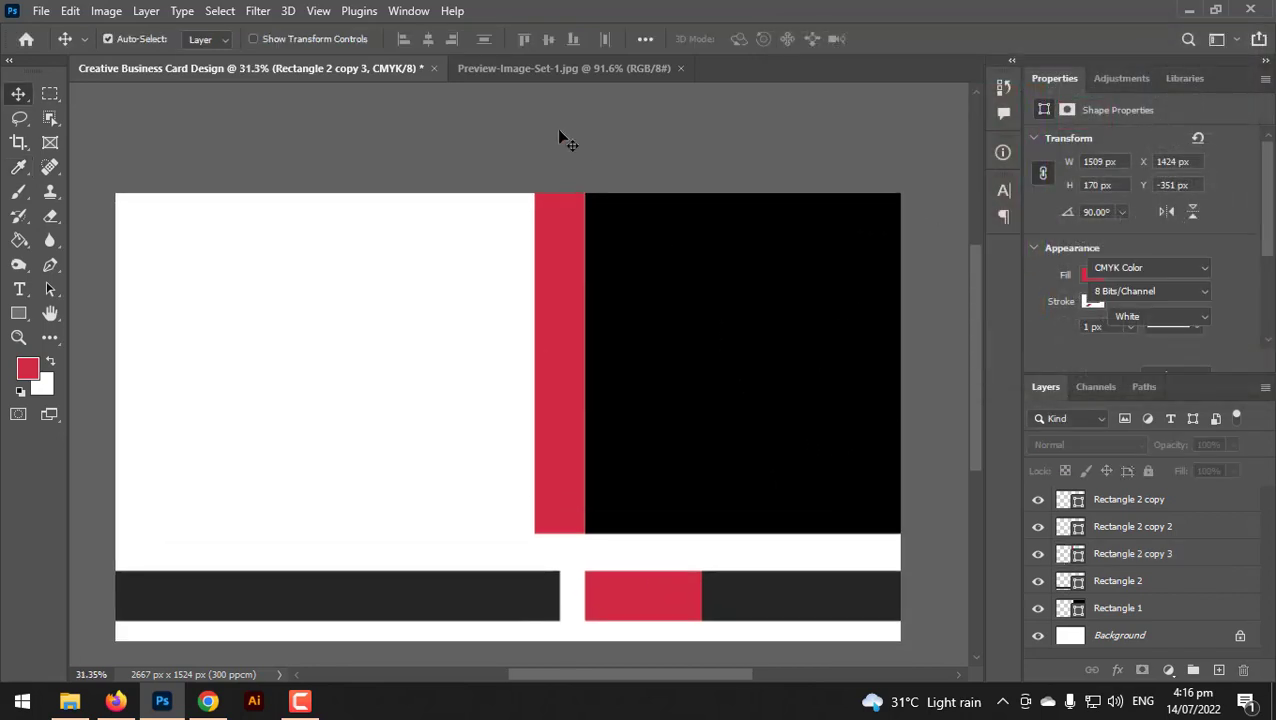
scroll(618, 256, down, 1)
scroll(655, 370, up, 2)
click(655, 370)
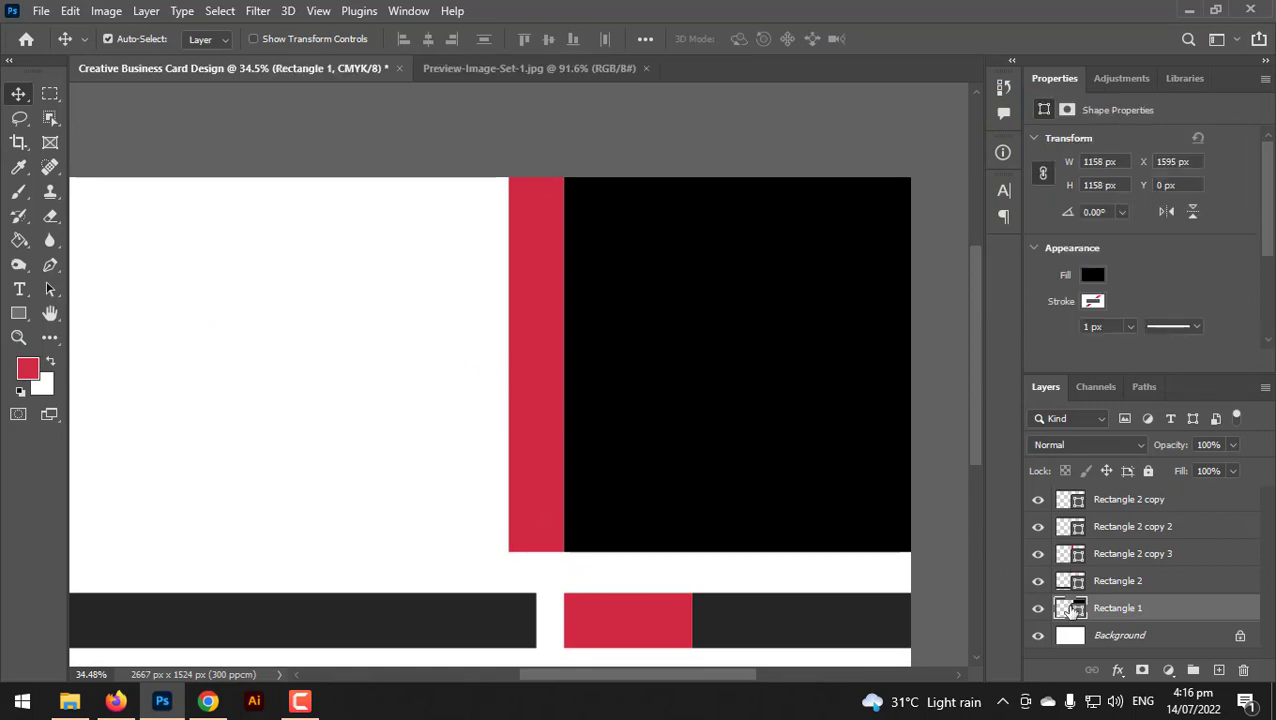
click(498, 616)
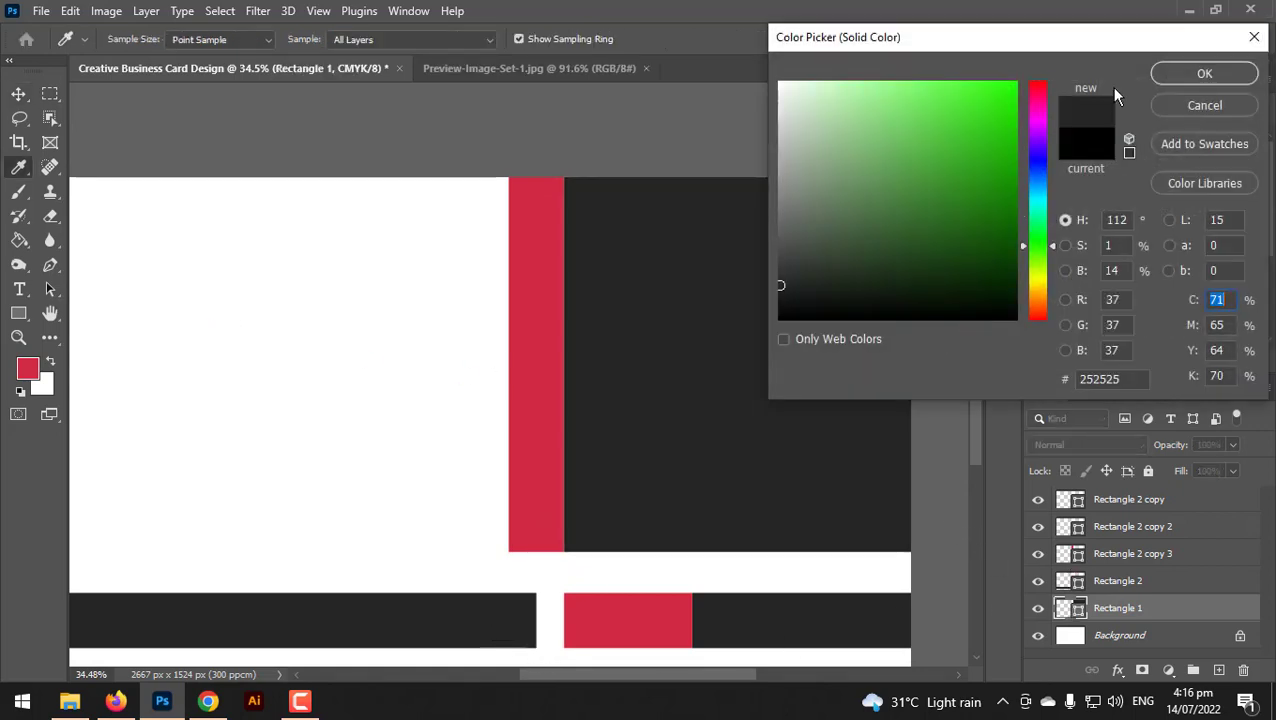
click(1204, 76)
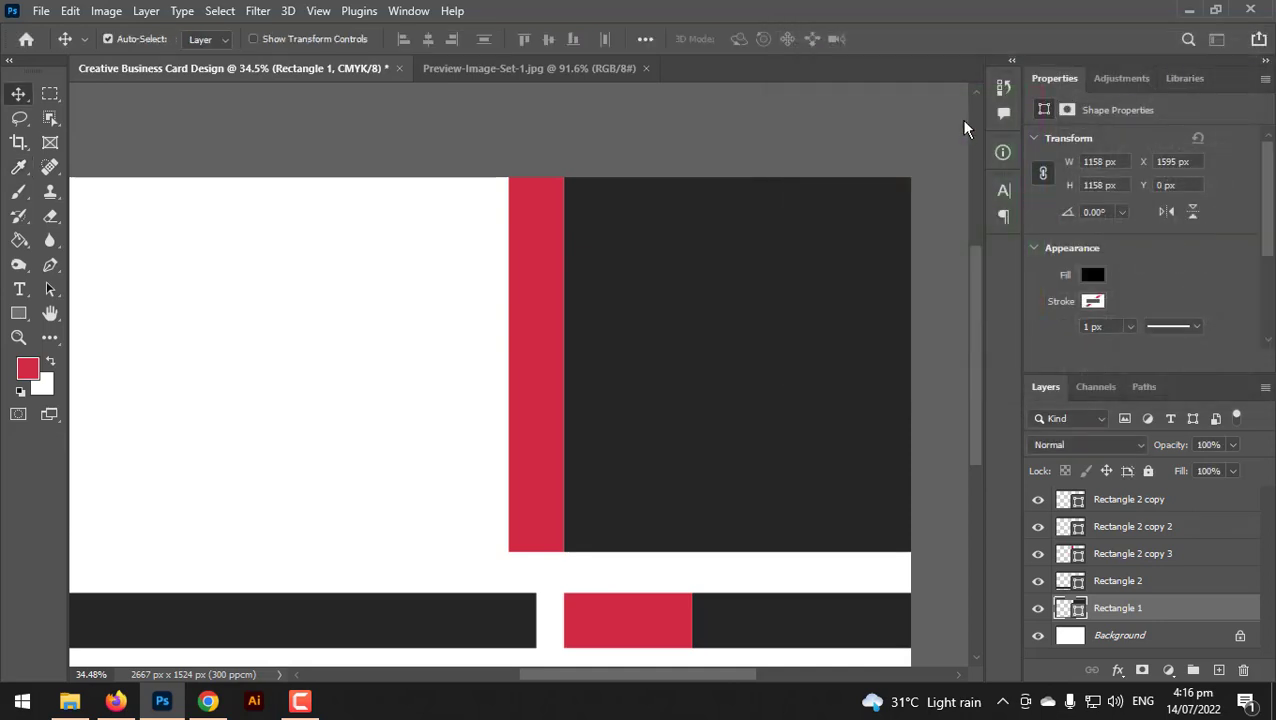
click(790, 146)
scroll(790, 150, down, 2)
scroll(905, 205, up, 2)
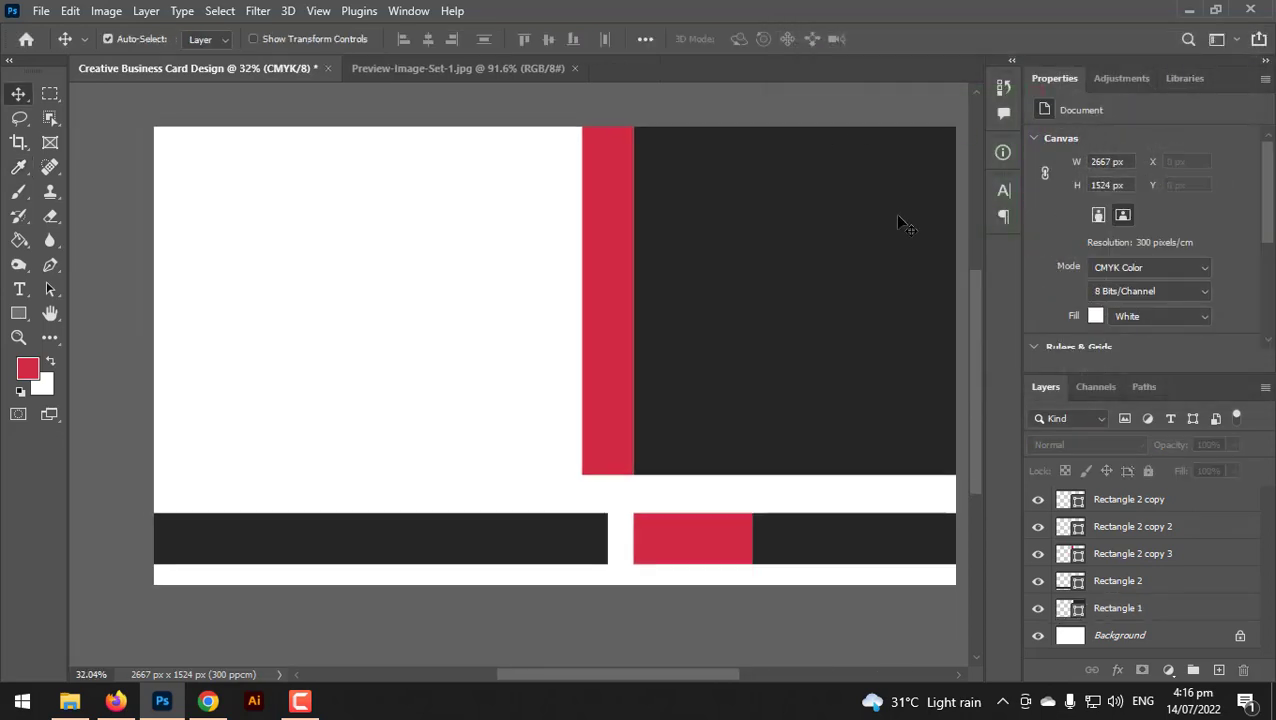
Scale the lower-left dark gray bar down to 1424 px wide so its right end lines up with the red vertical bar's left edge.
drag(760, 421, 773, 441)
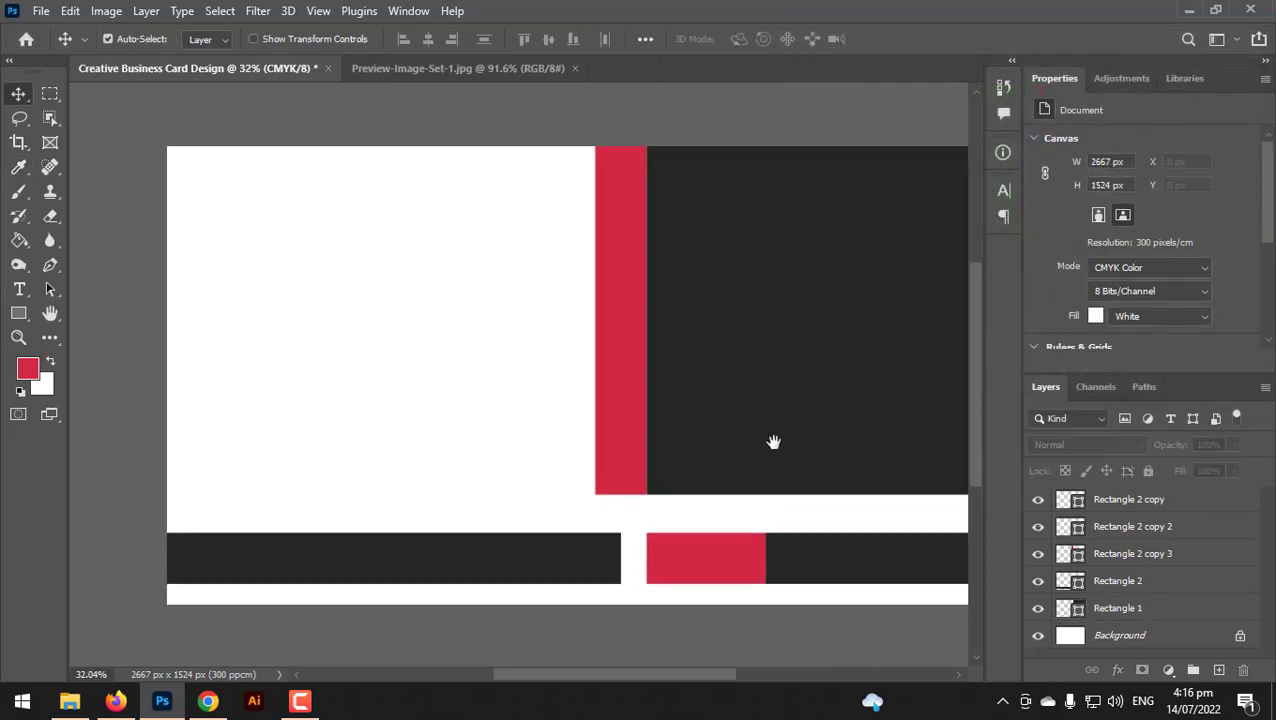
click(581, 549)
key(ctrl+t)
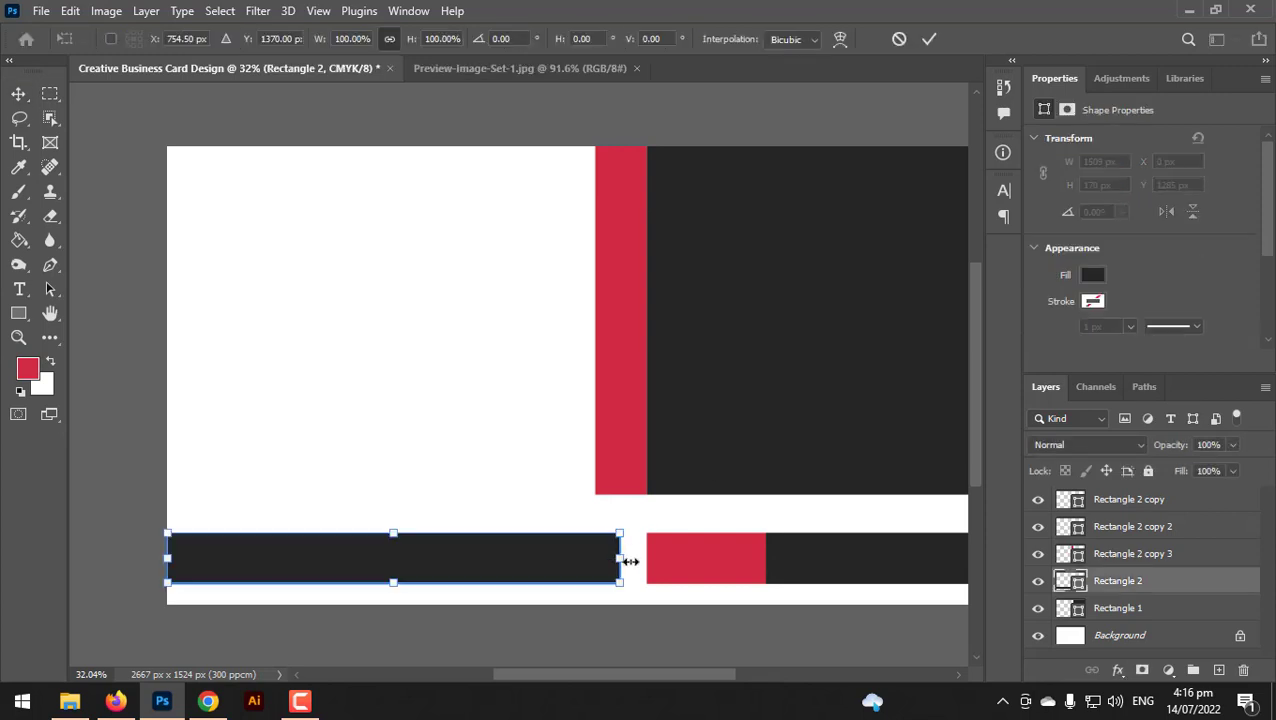
drag(626, 563, 608, 564)
key(Return)
click(652, 578)
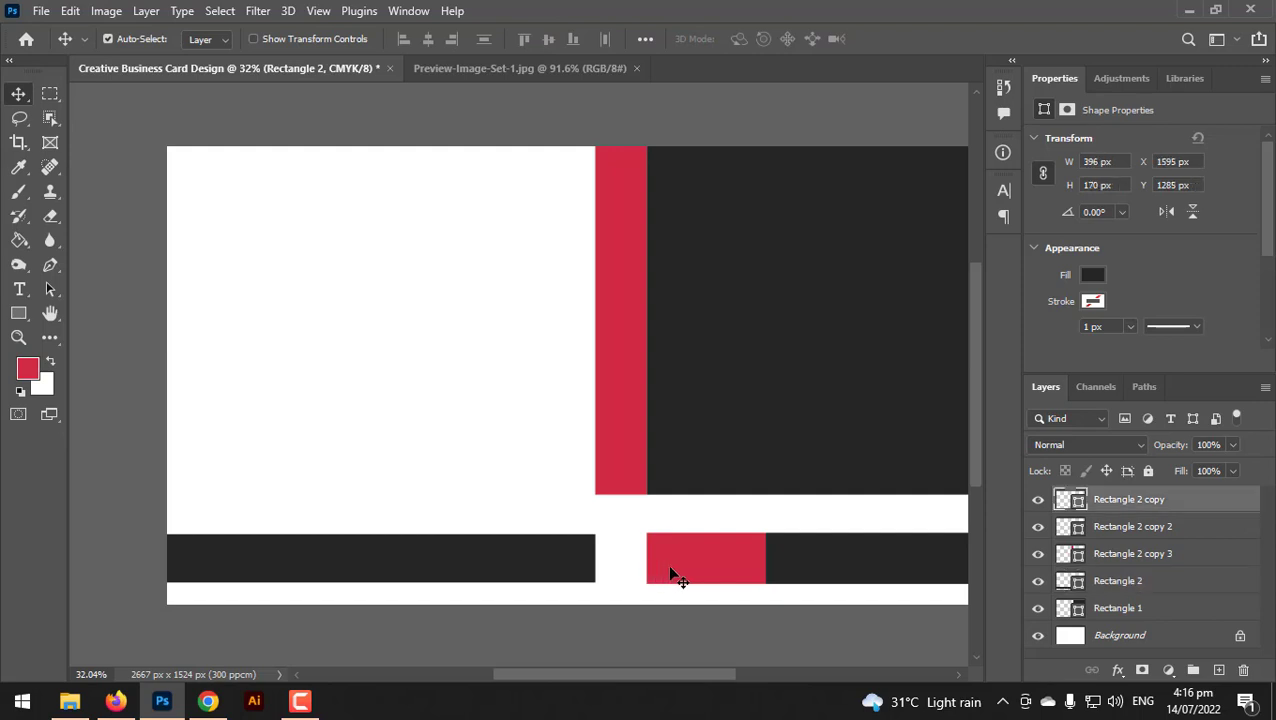
drag(626, 482, 614, 444)
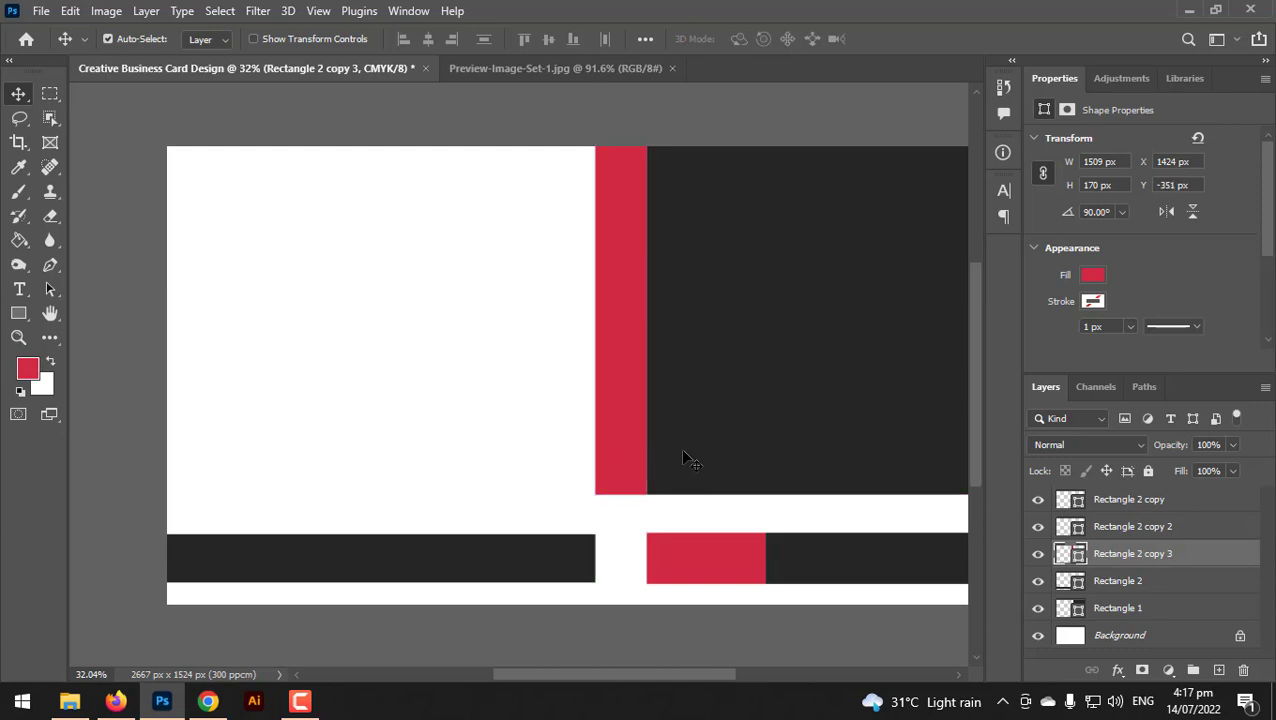
Place the embedded photo nyc-g600ce71c6_1920 directly above the large square's layer and clip it to that square.
click(850, 376)
click(41, 10)
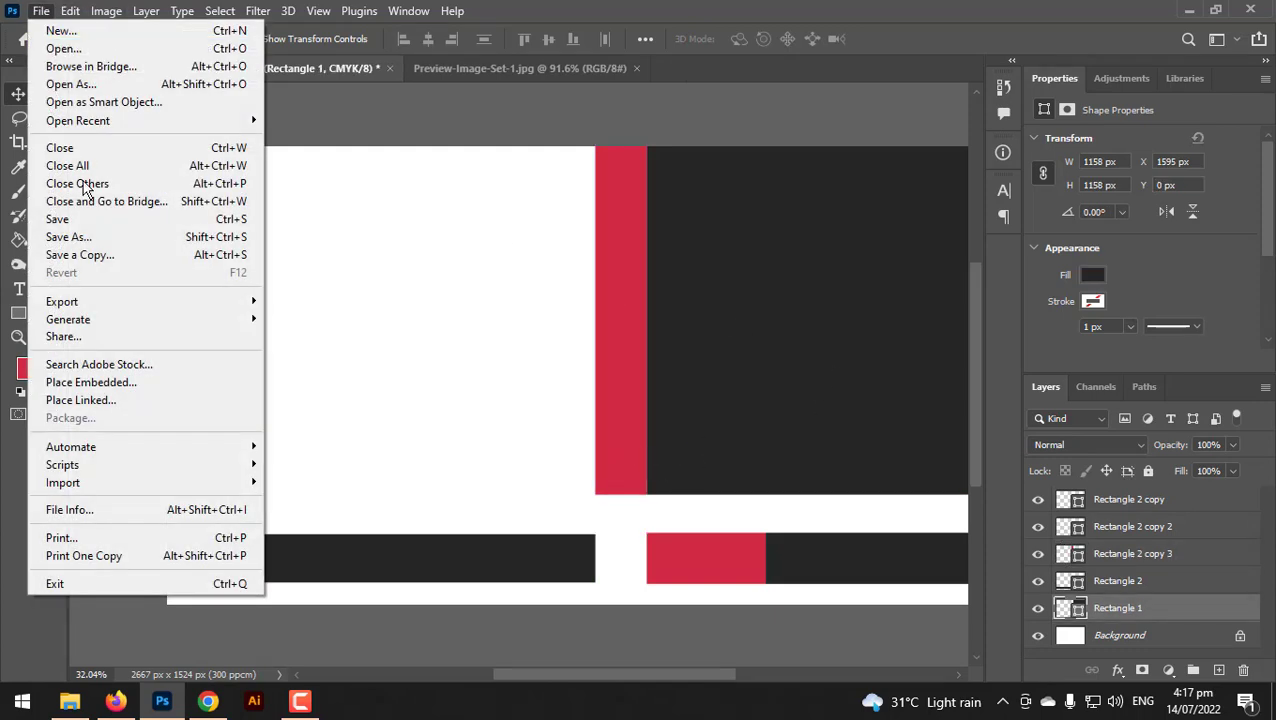
click(94, 381)
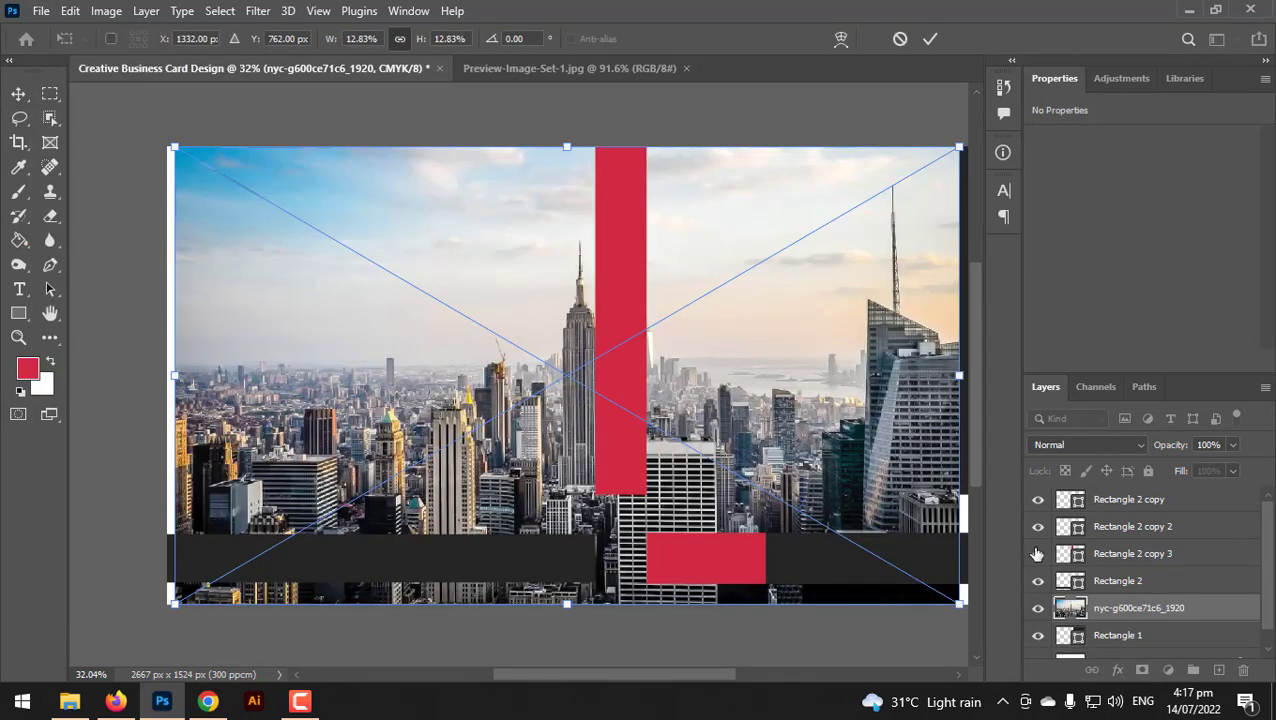
key(Return)
mouse_move(1121, 610)
mouse_down()
mouse_move(1140, 530)
mouse_move(1151, 655)
mouse_move(1160, 606)
mouse_move(1123, 622)
mouse_up()
alt+click(1108, 617)
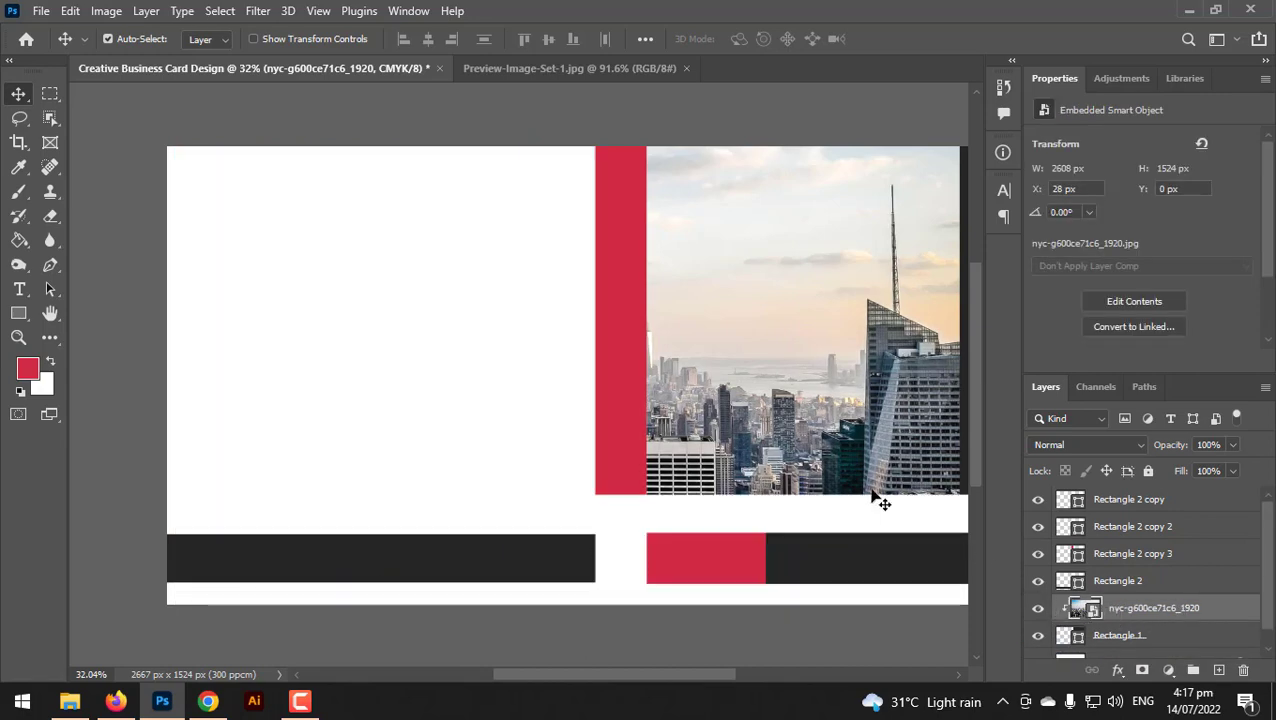
Scale the clipped city photo to 1982 × 1158 px and position it at X 1089, Y 0 so it fills the square.
scroll(870, 494, down, 3)
drag(839, 428, 772, 402)
key(ctrl+t)
drag(645, 431, 627, 470)
drag(539, 323, 540, 301)
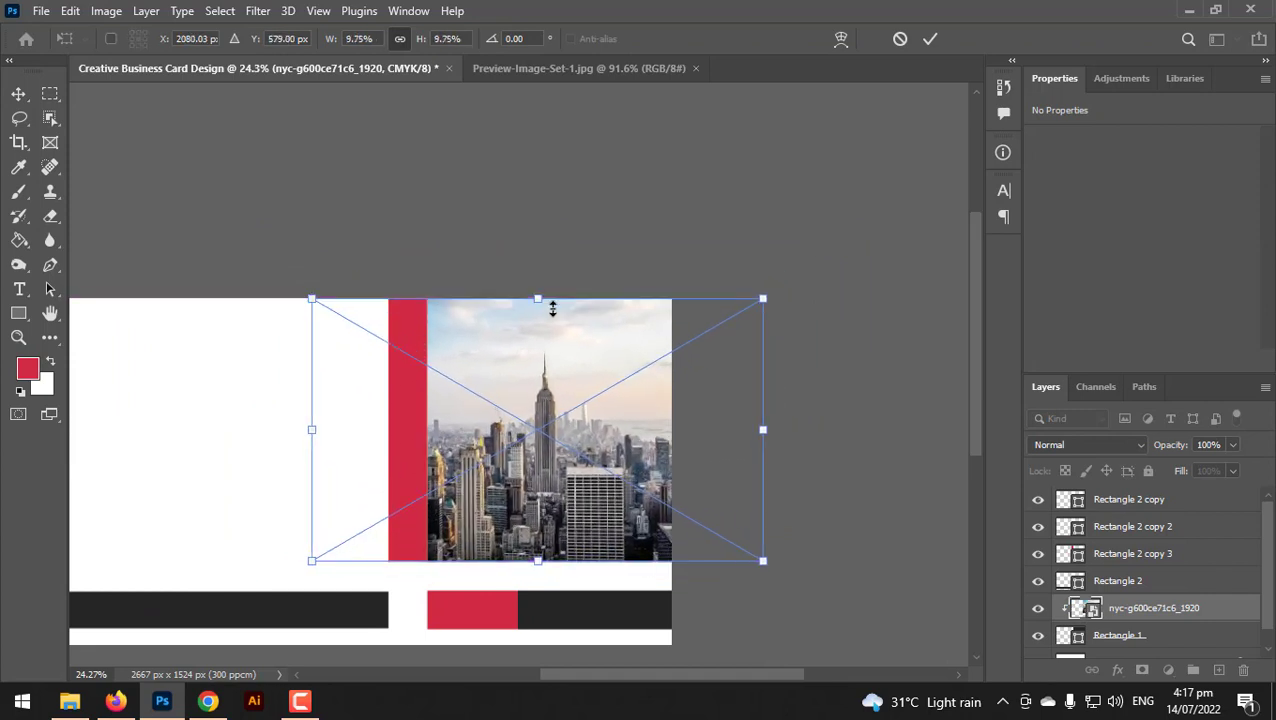
key(Return)
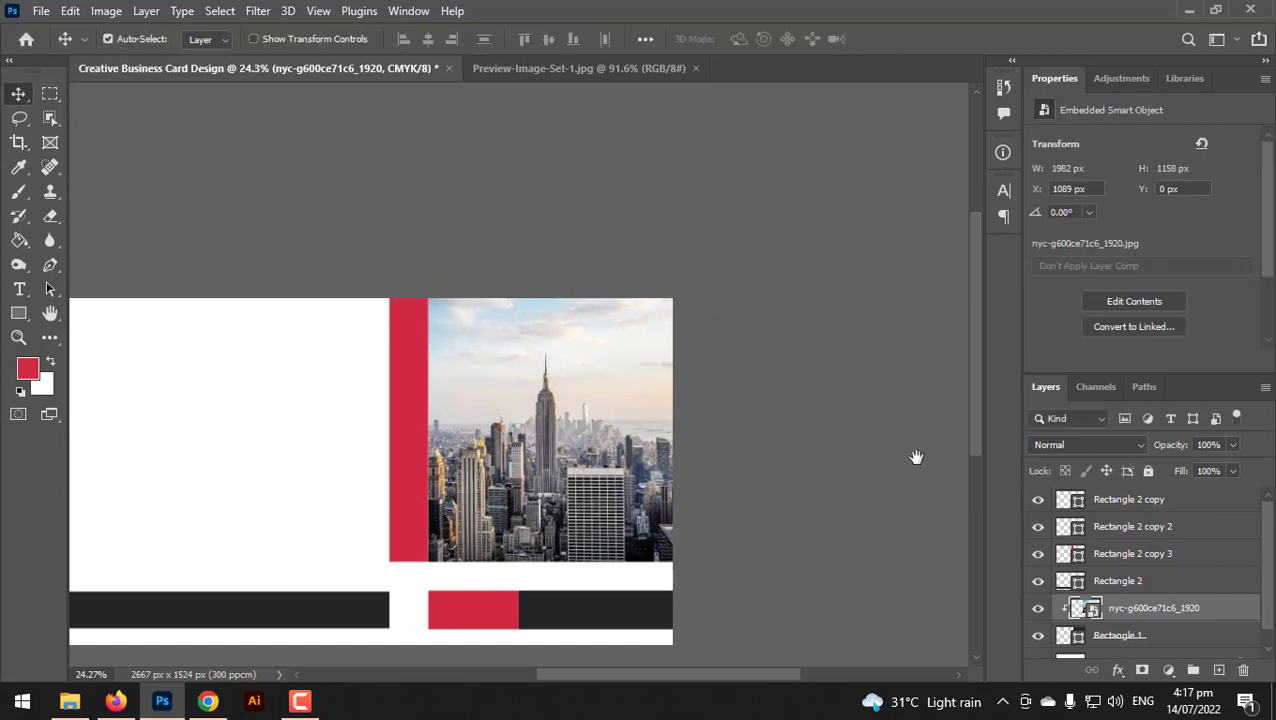
scroll(914, 450, left, 3)
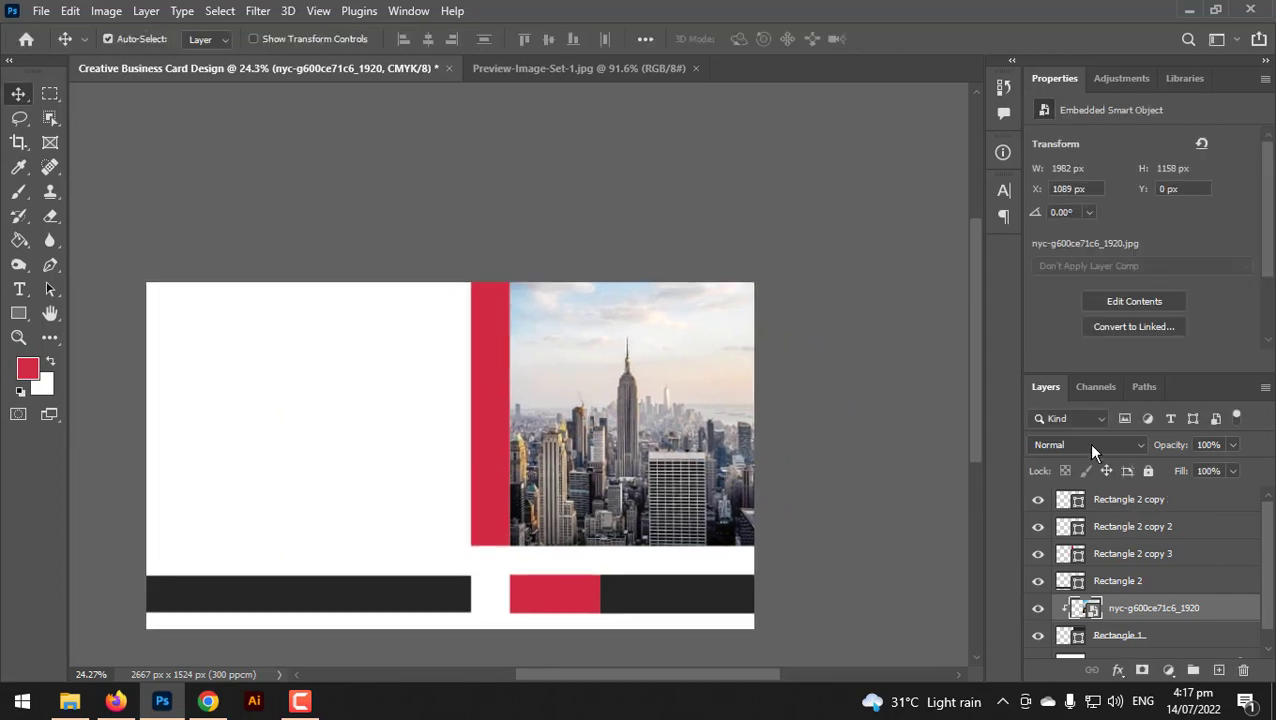
Hide the city photo temporarily and fill the large square beneath it with the red sampled from the vertical bar.
click(1038, 609)
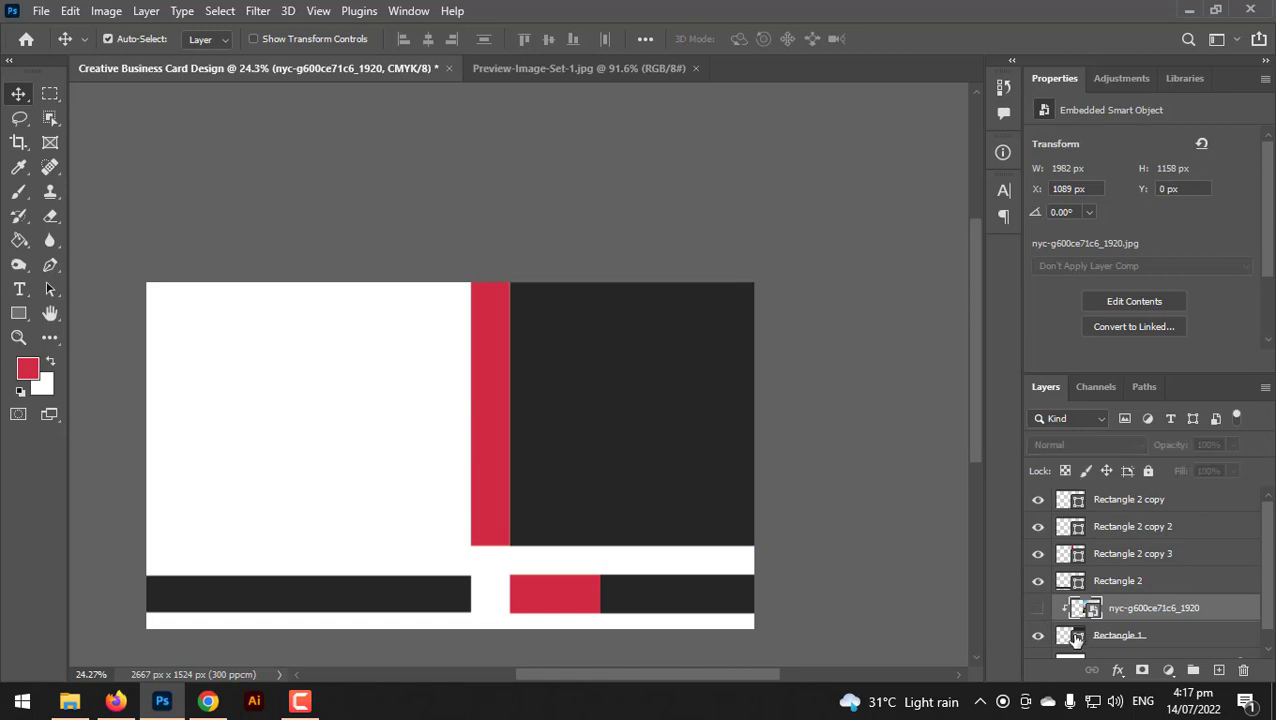
key(alt+bracketleft)
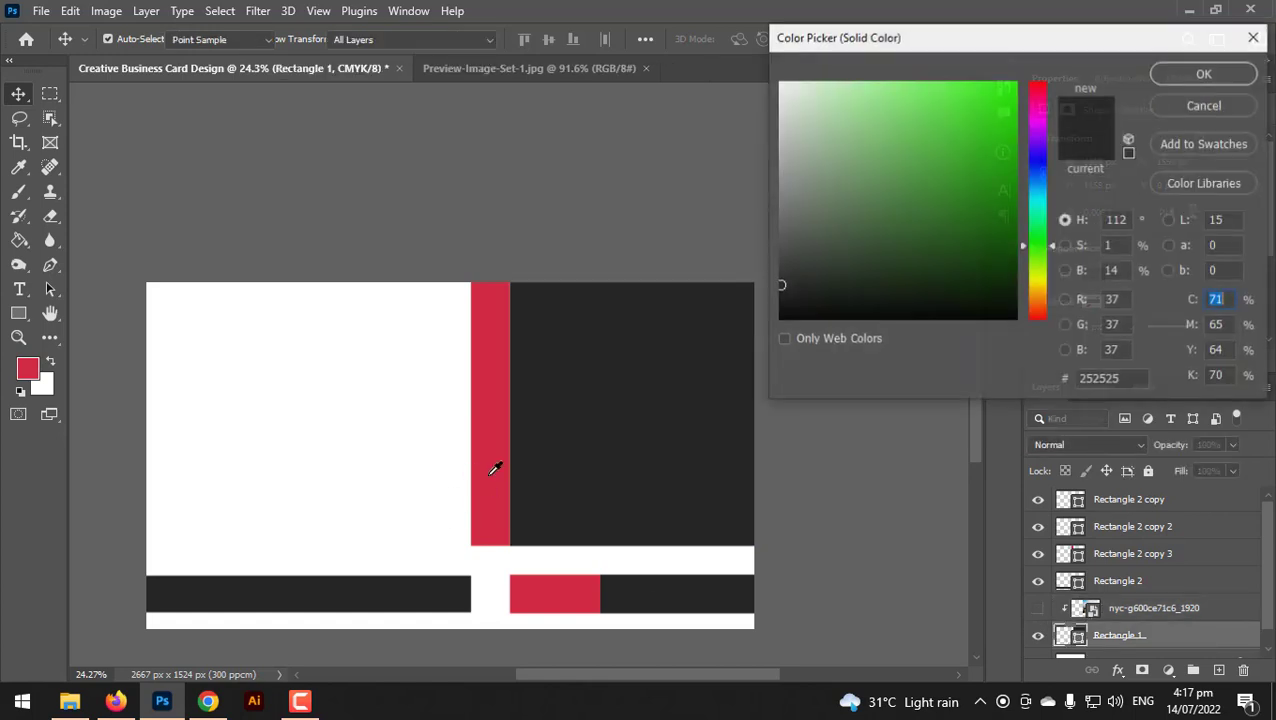
click(498, 464)
key(Return)
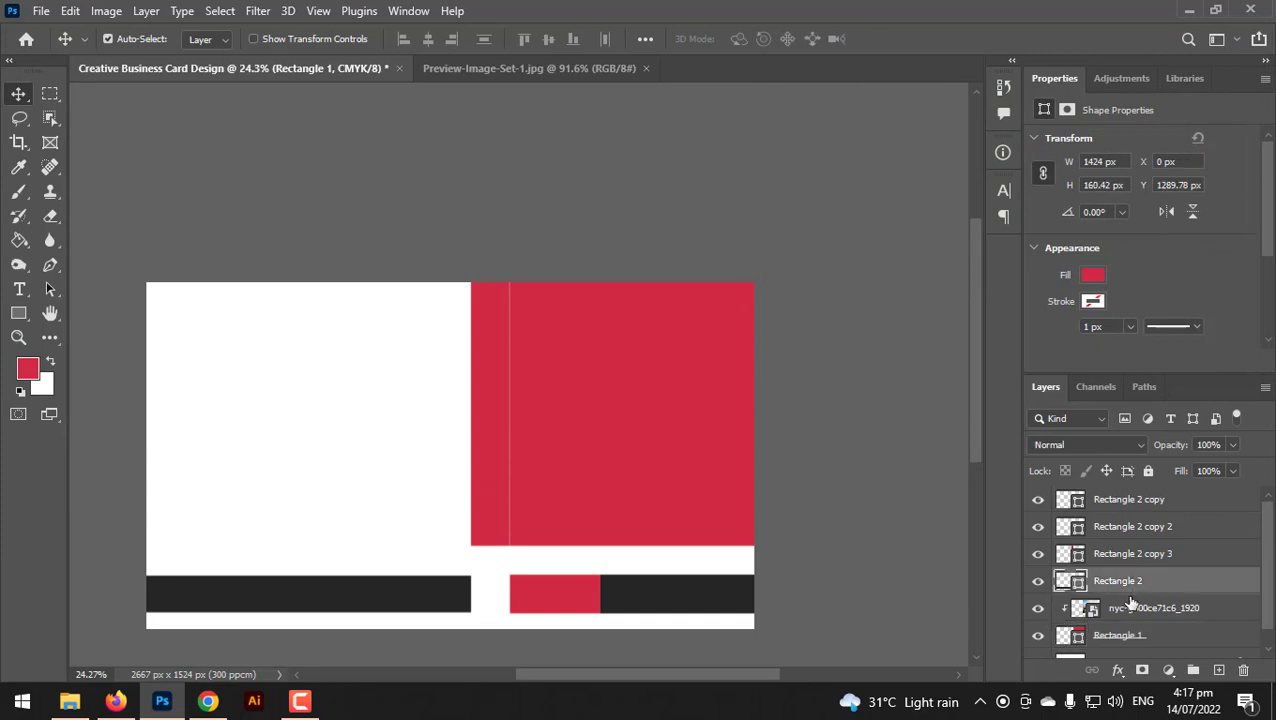
Set the clipped city photo's blend mode to Pin Light.
click(1130, 607)
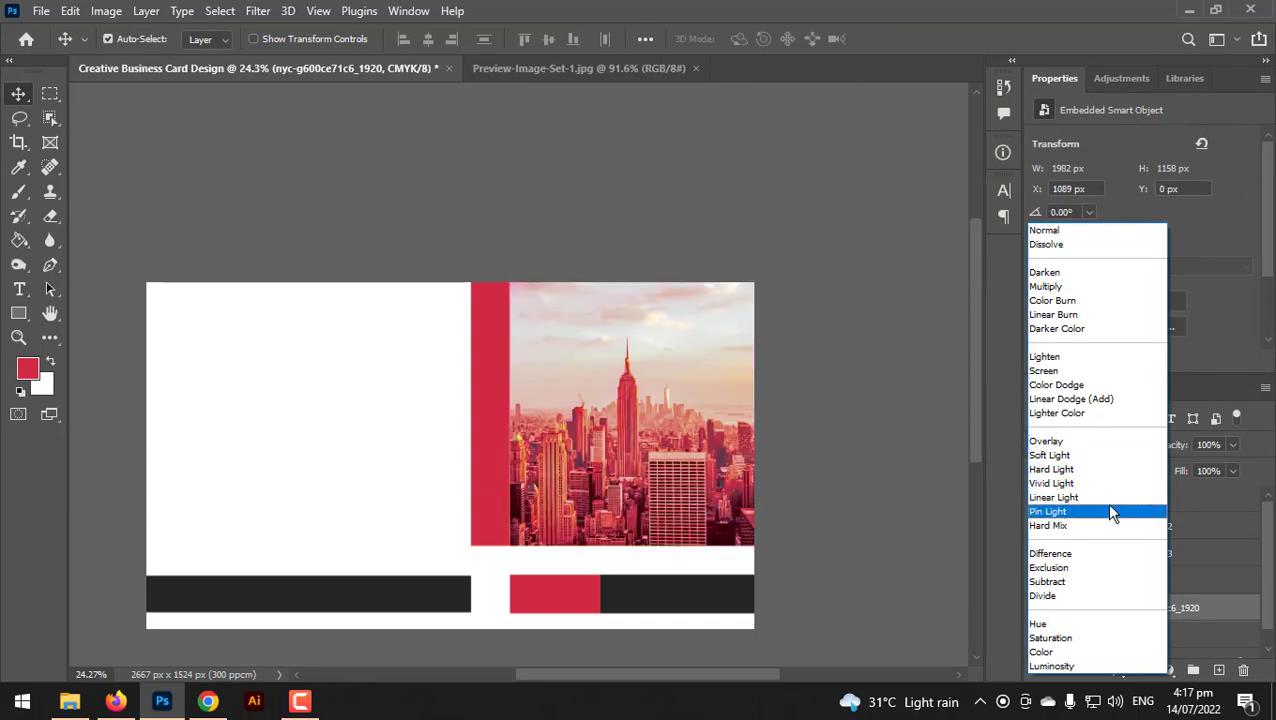
click(1108, 511)
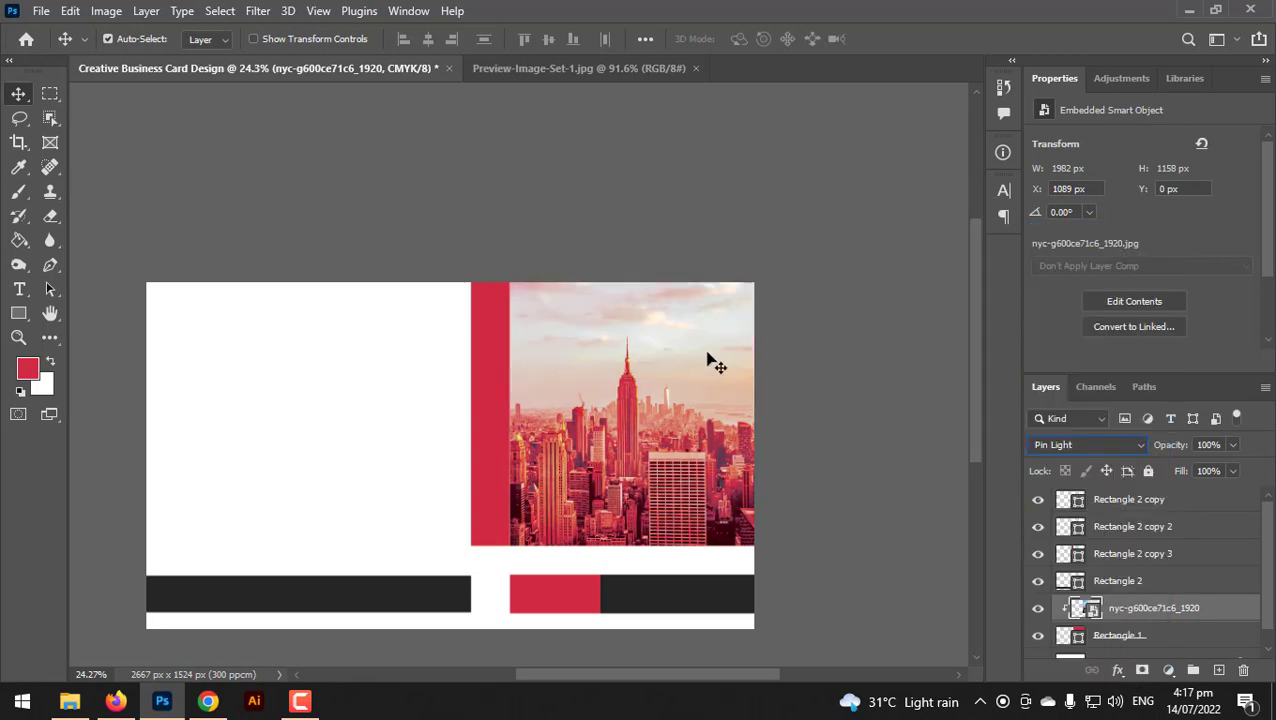
click(178, 175)
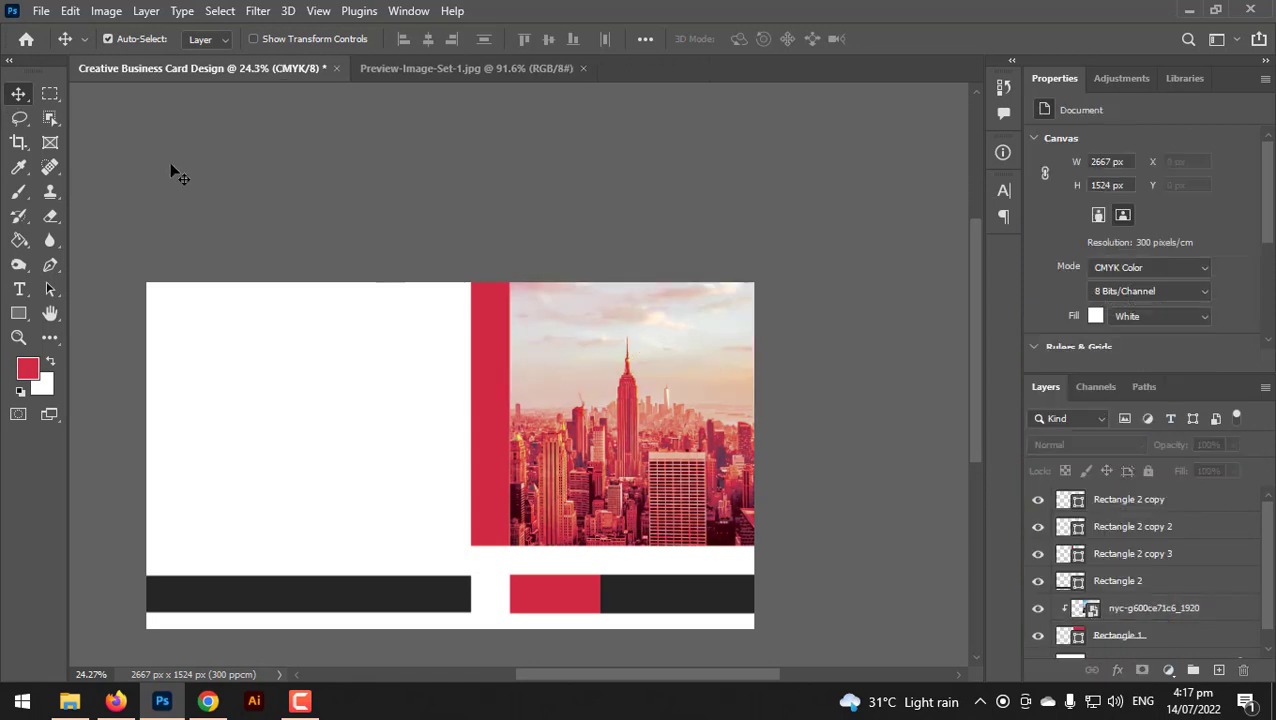
key(ctrl+0)
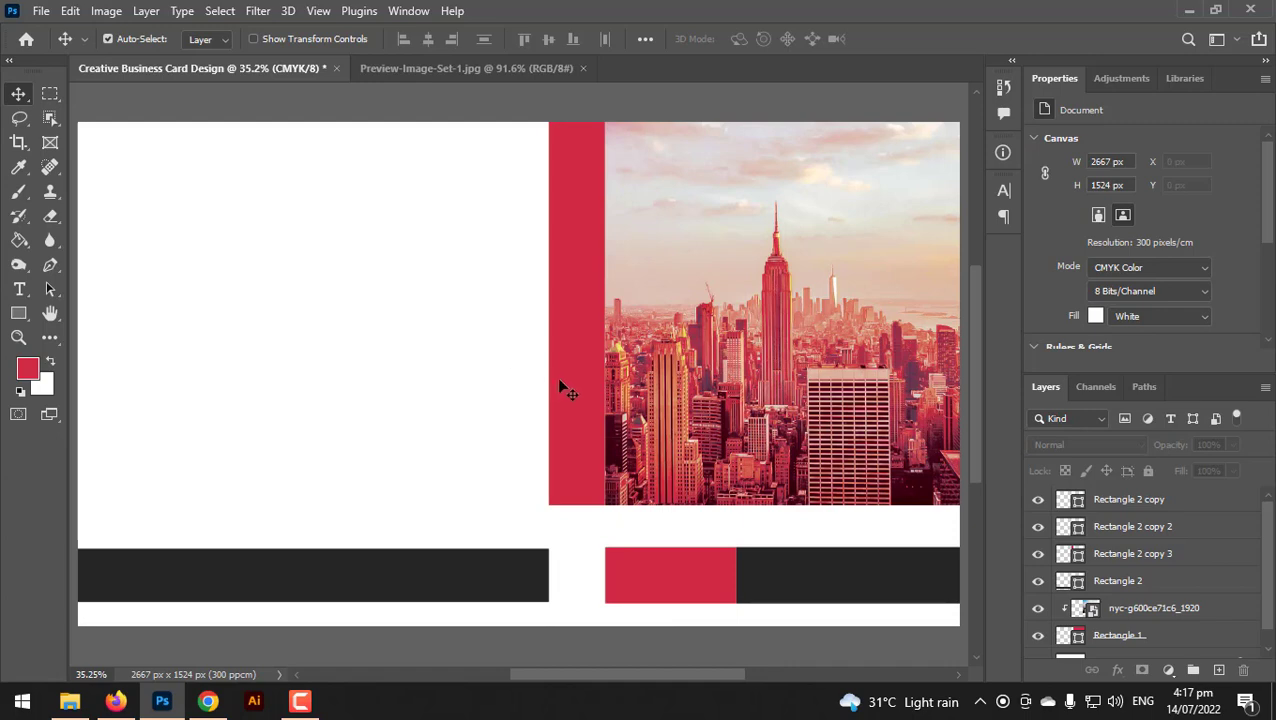
mouse_move(556, 377)
mouse_down()
mouse_move(510, 390)
mouse_move(562, 390)
mouse_up()
key(ctrl)
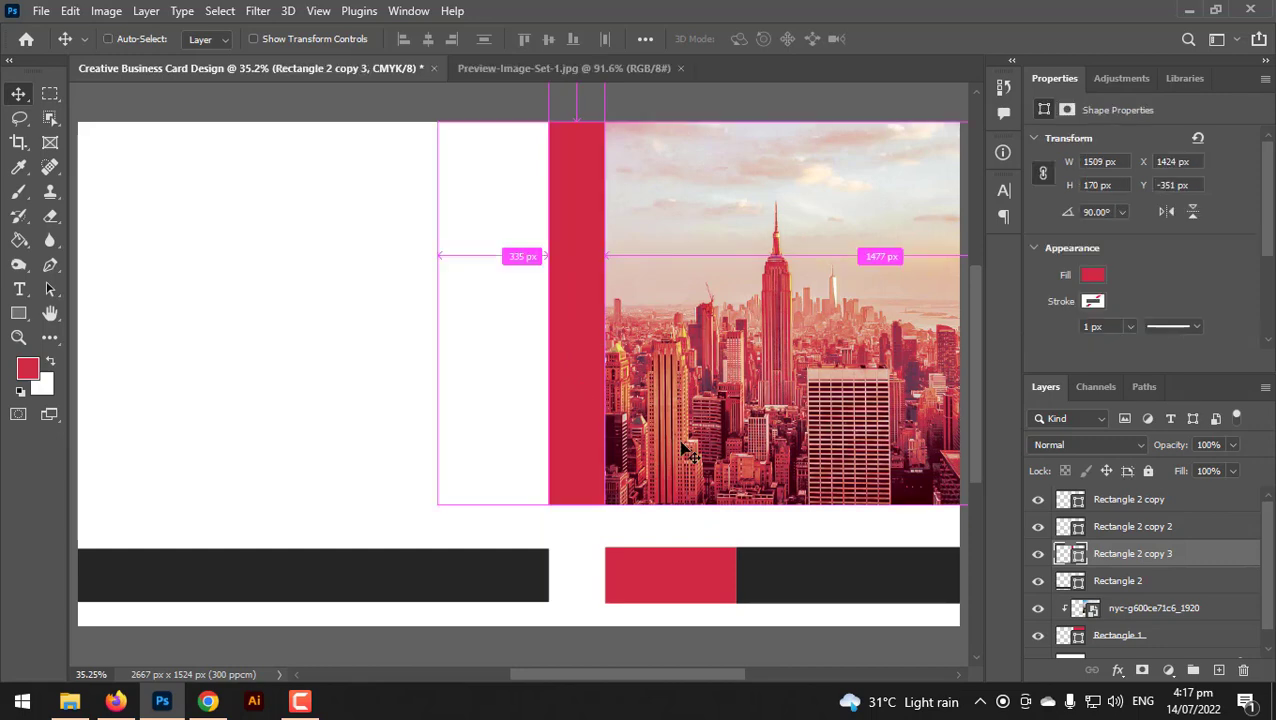
scroll(686, 467, down, 3)
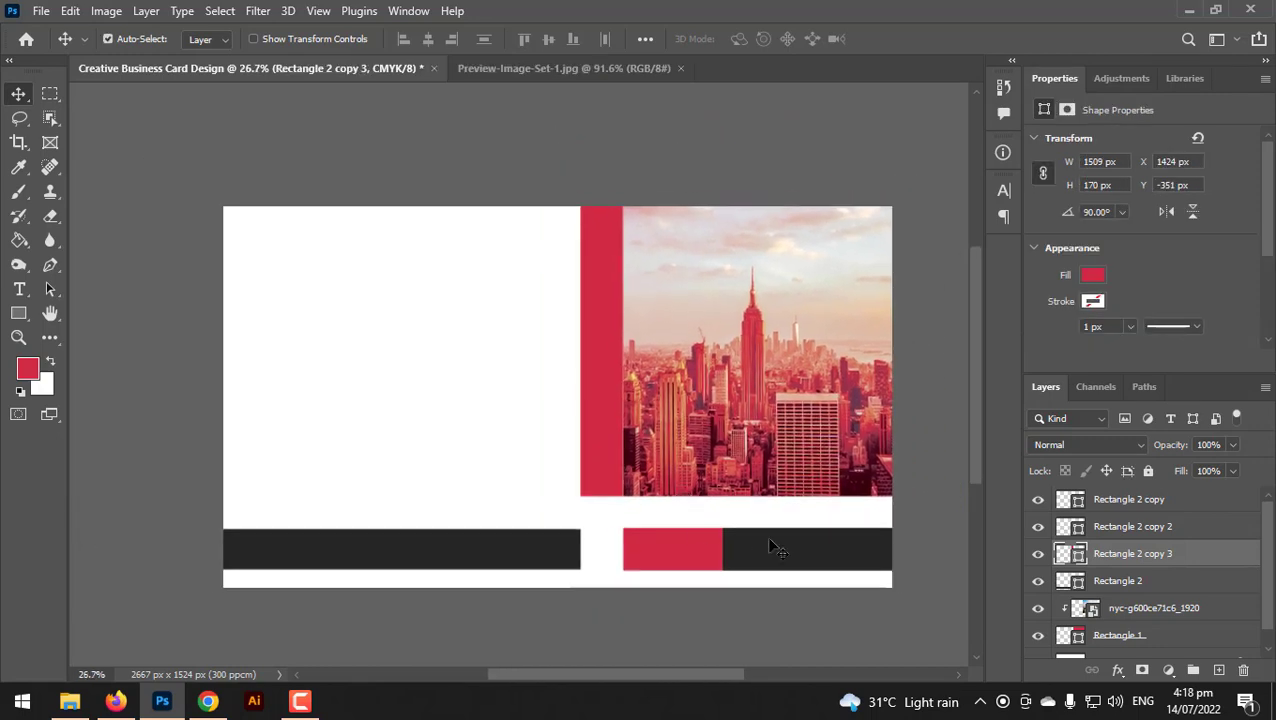
click(940, 503)
scroll(660, 445, up, 3)
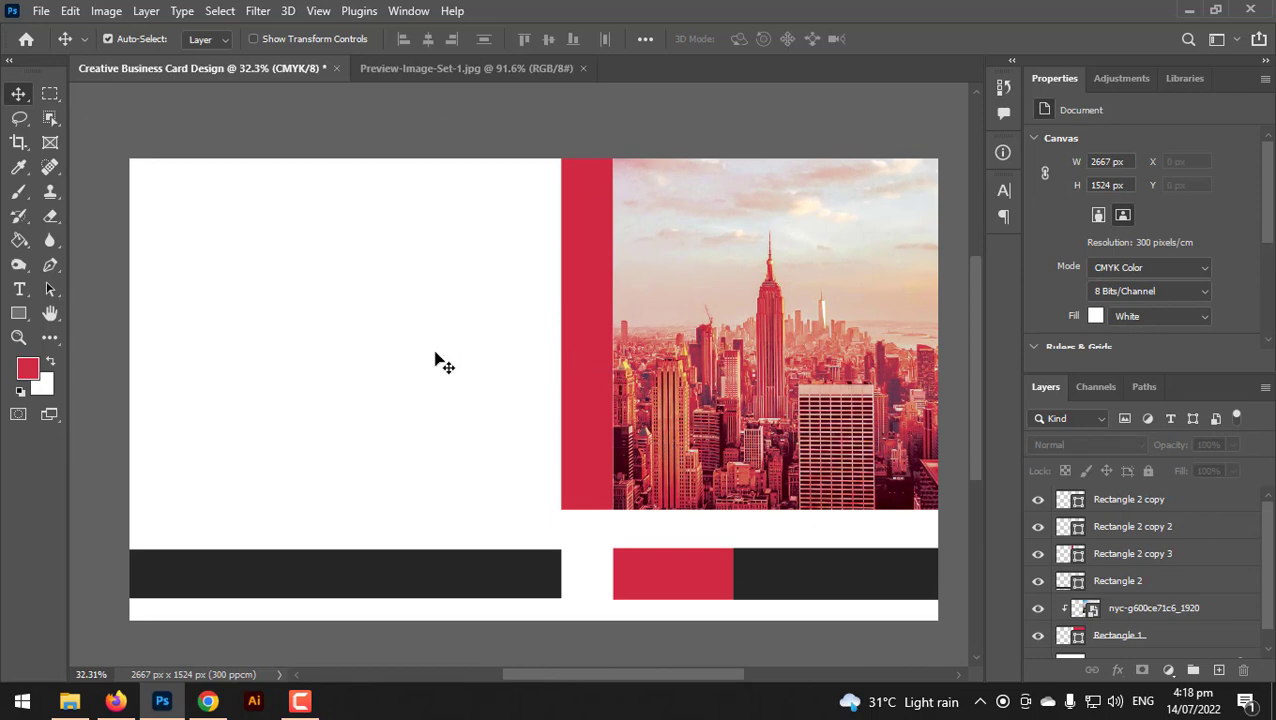
Distort the red vertical bar by raising its lower-left corner straight up, giving the bar an angled bottom end.
click(531, 363)
ctrl+click(573, 368)
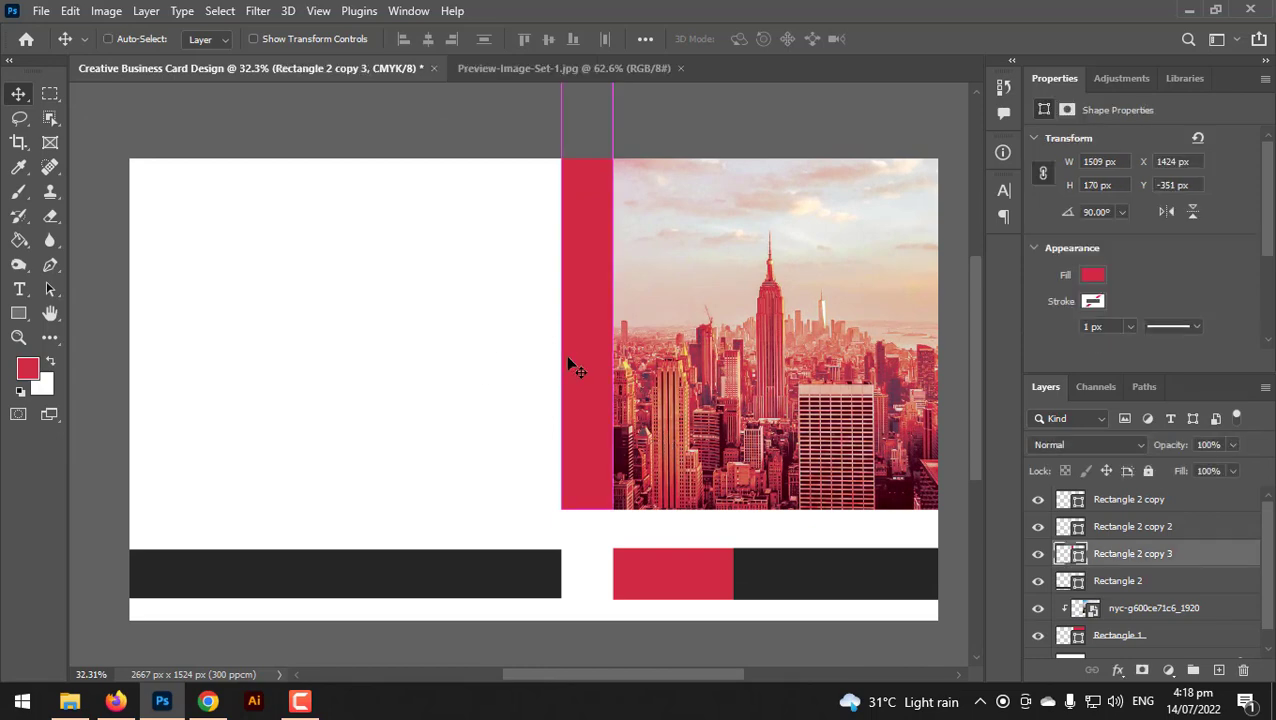
key(ctrl+t)
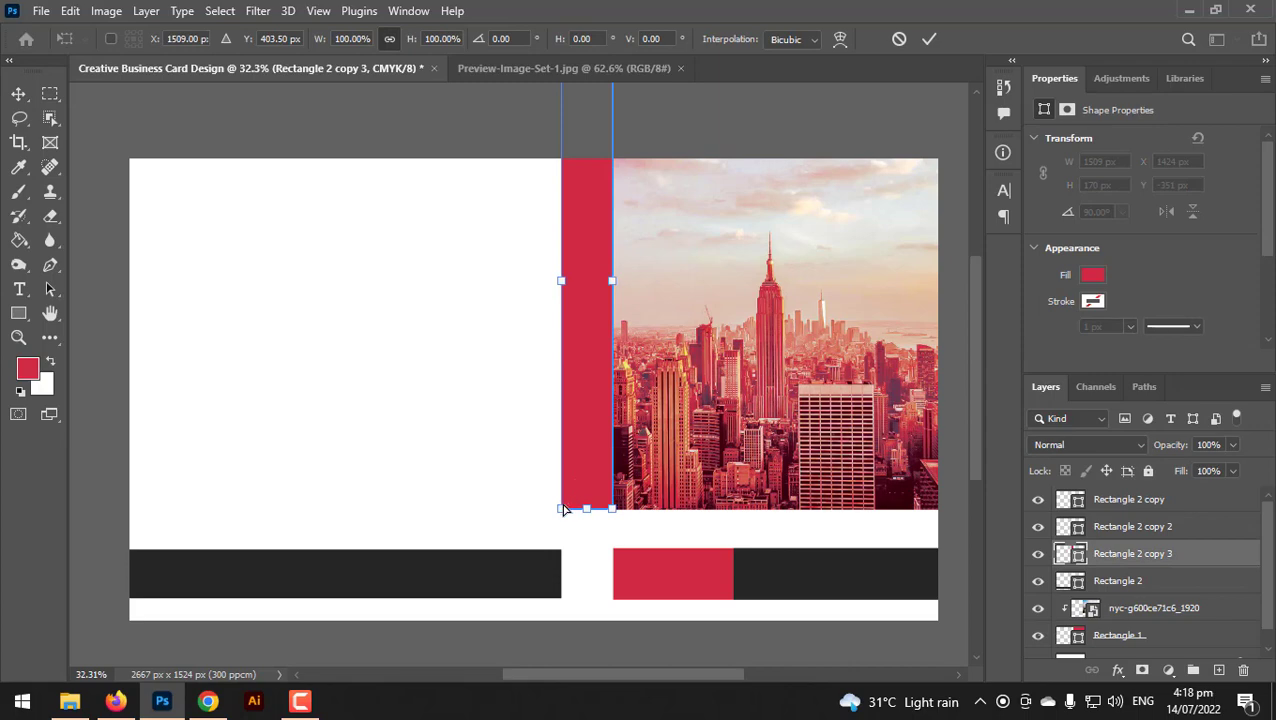
drag(563, 509, 555, 433)
key(Return)
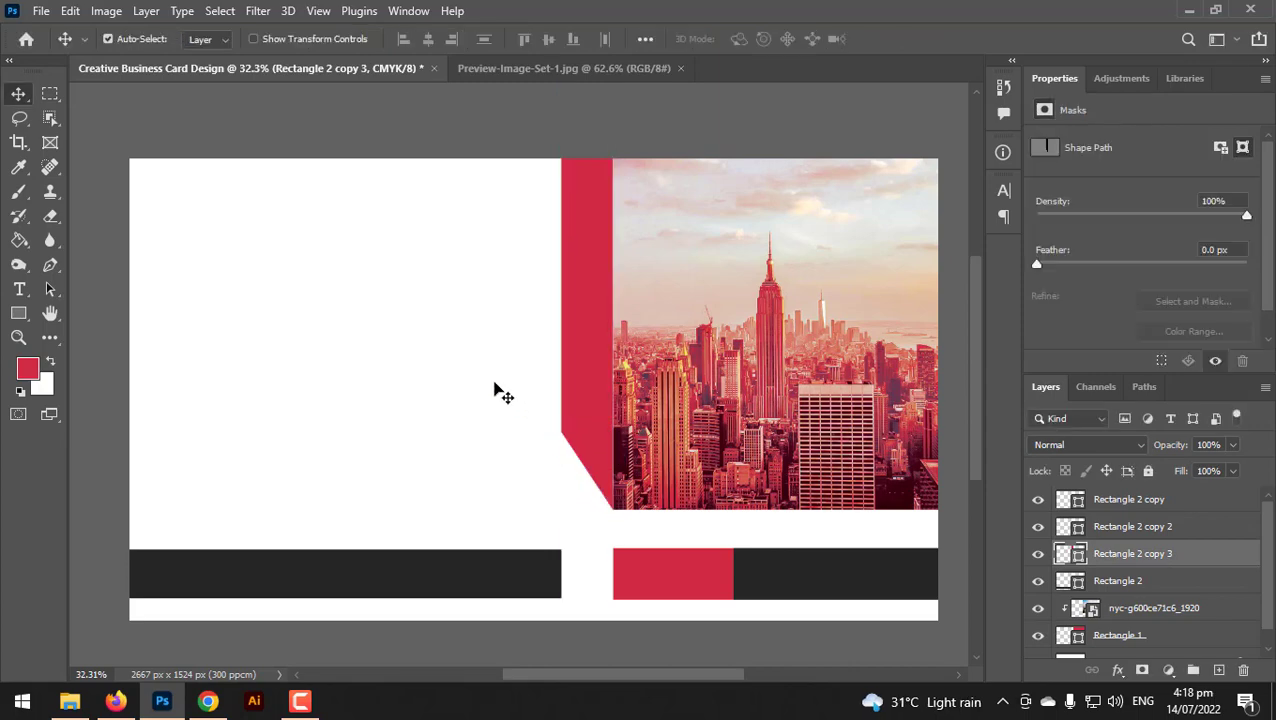
Try the angled red bar over the photo's left edge with the Lighter Color blend mode, and restore its blending and position.
drag(576, 371, 633, 376)
click(1091, 446)
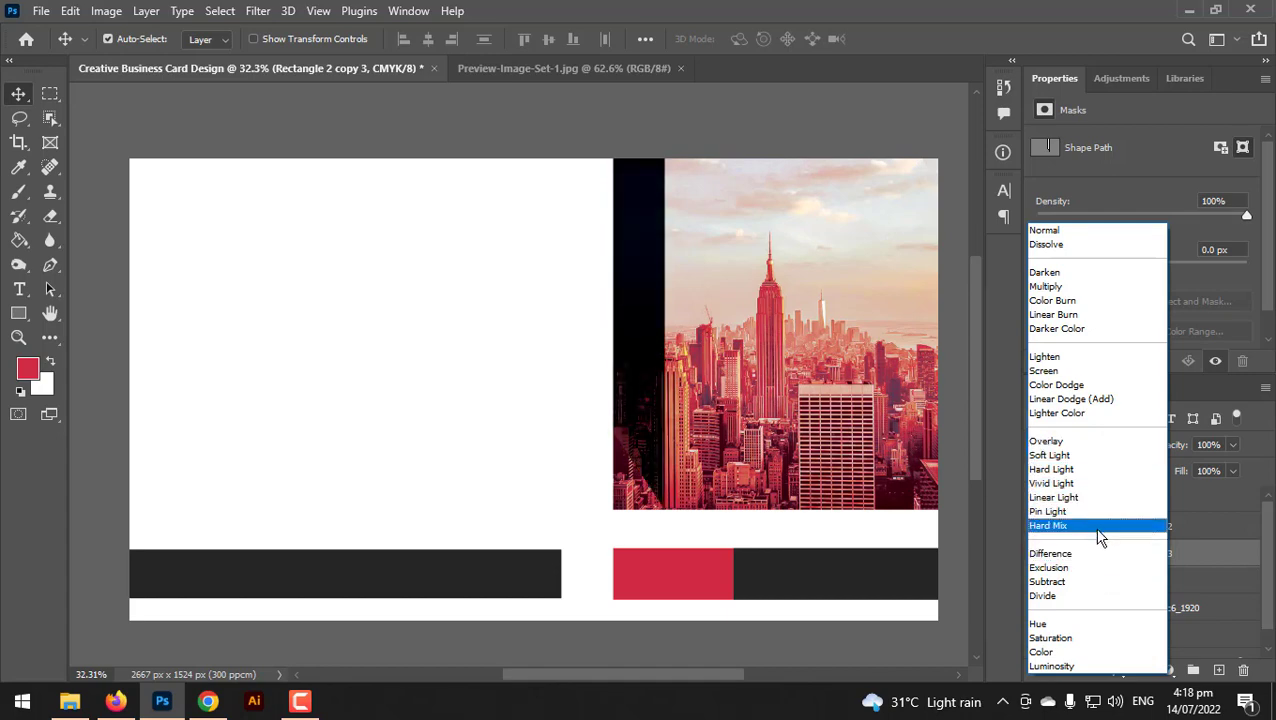
click(1060, 413)
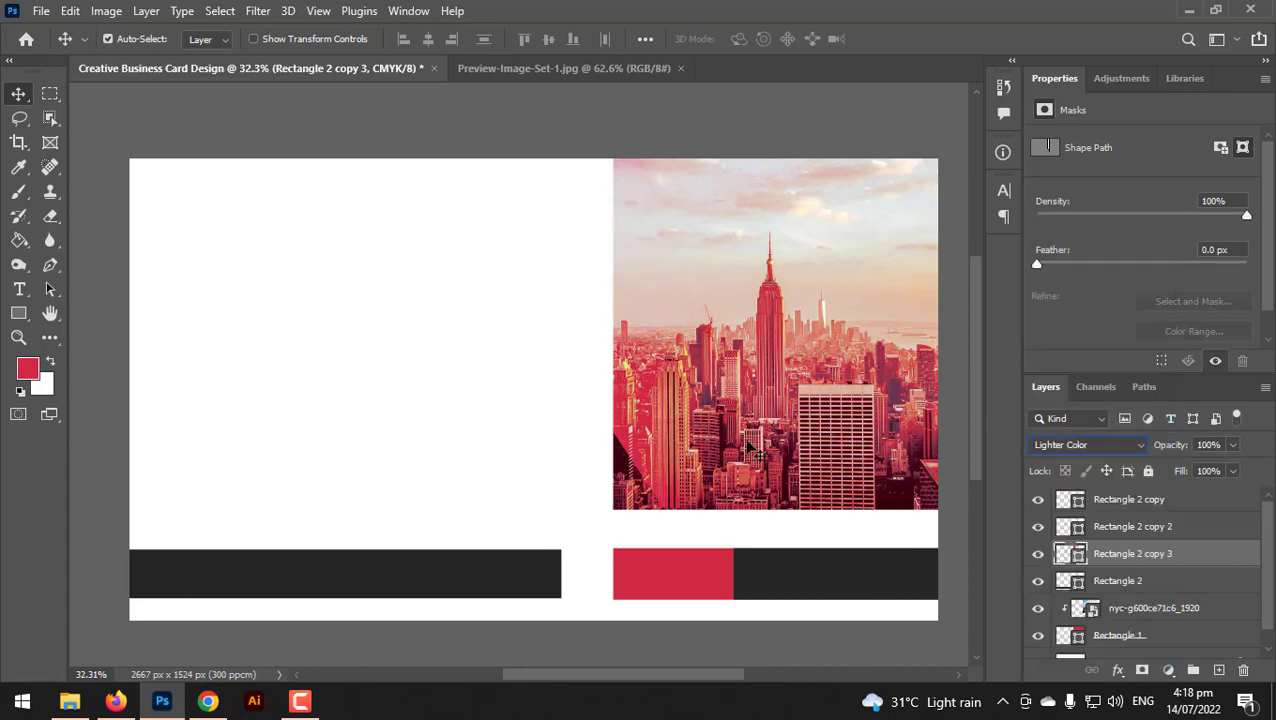
key(ctrl+z)
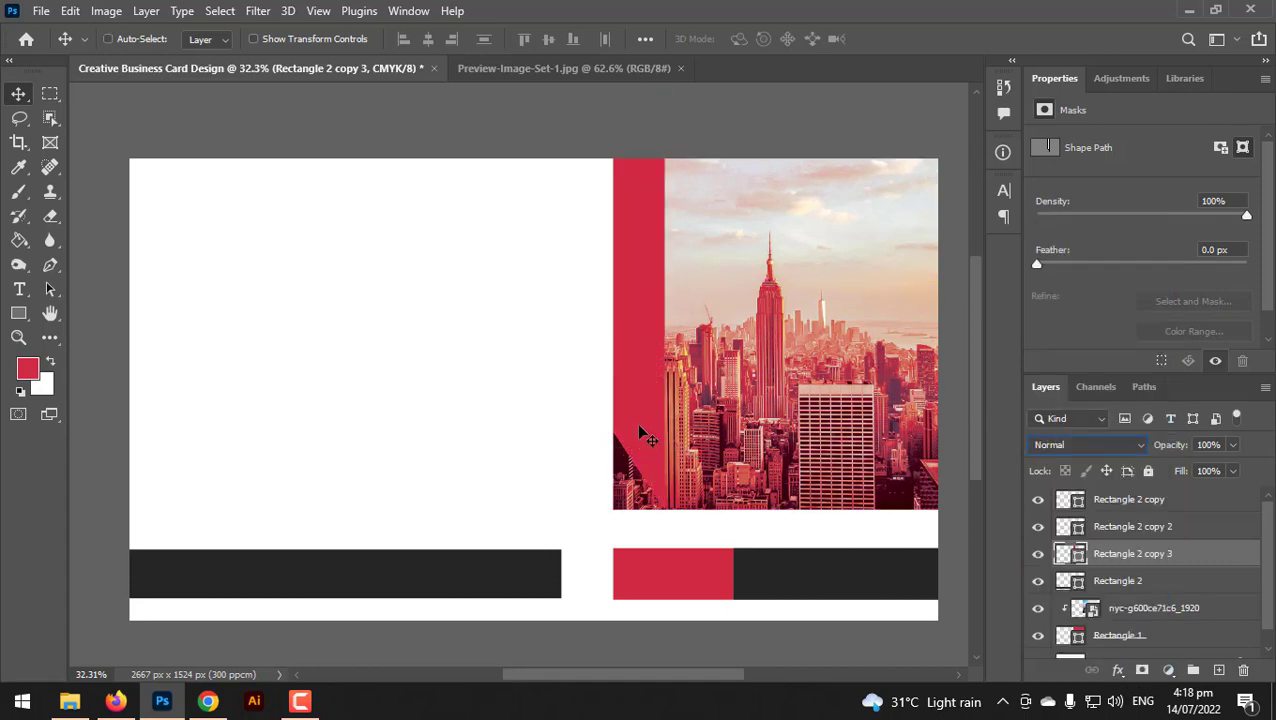
drag(639, 426, 592, 431)
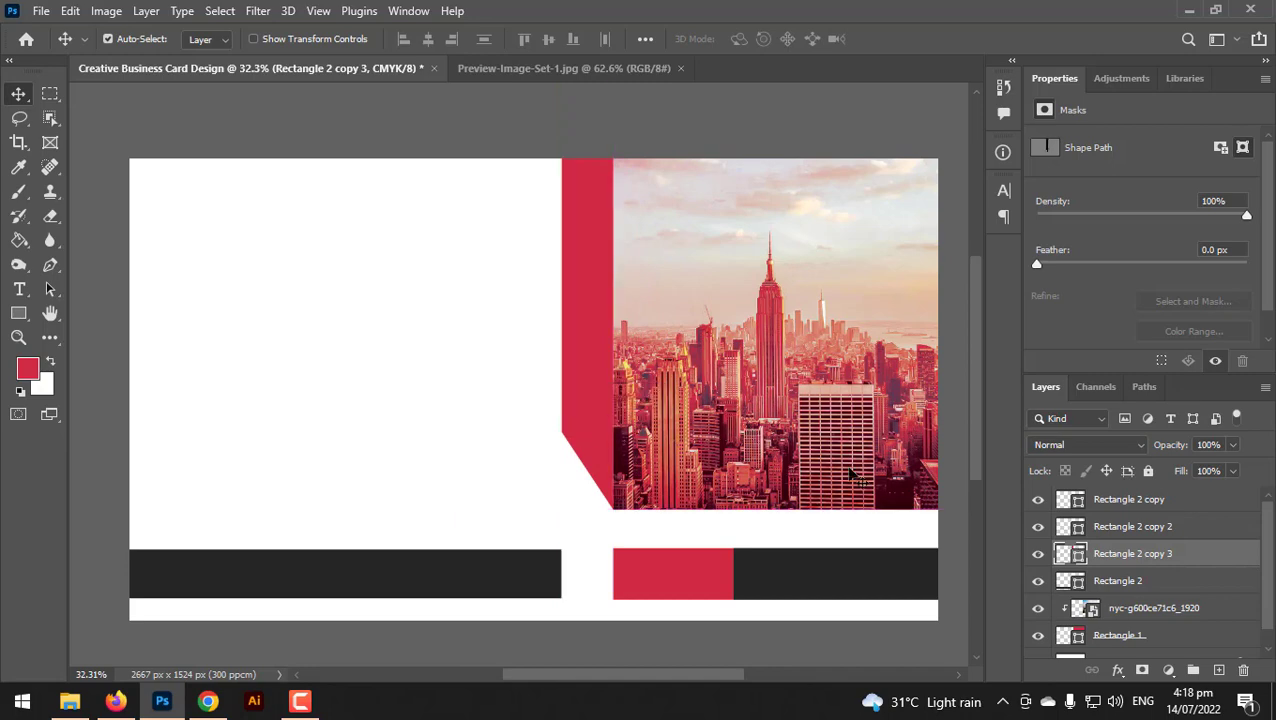
Try the dark gray bar color as the angled bar's fill, and settle on the red #d12944 sampled from the small block.
double_click(1062, 555)
click(495, 558)
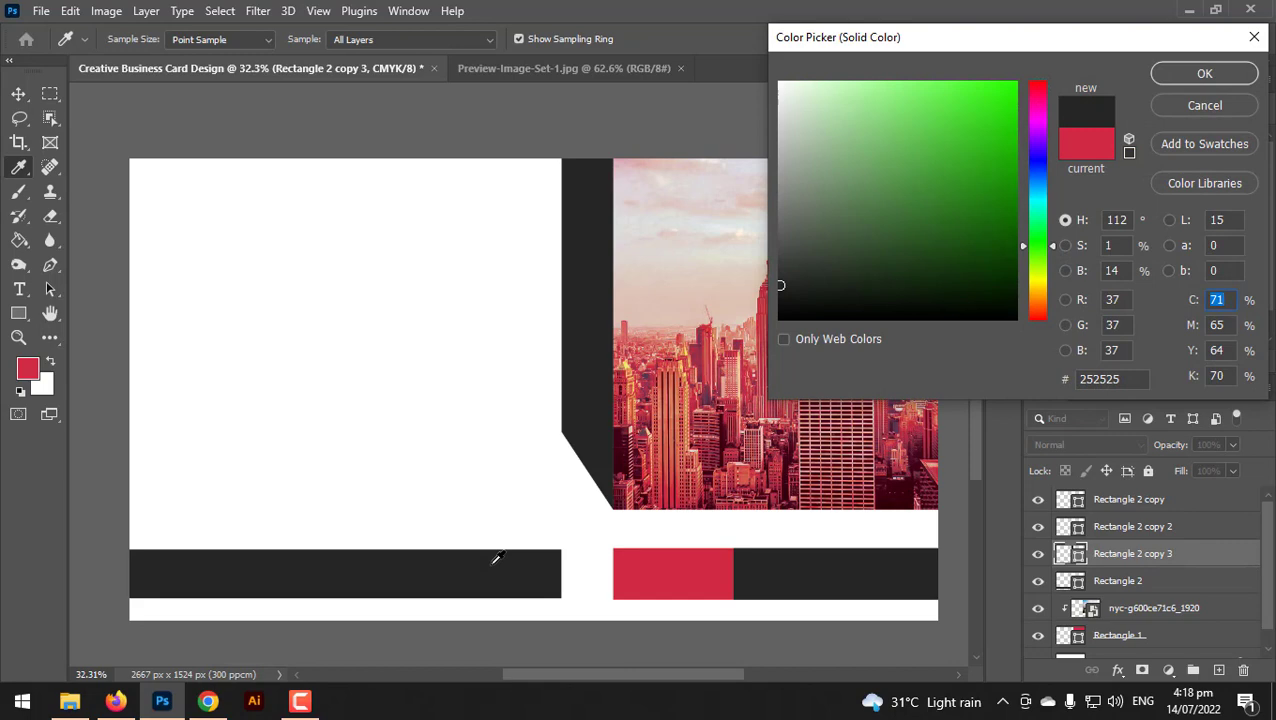
click(727, 558)
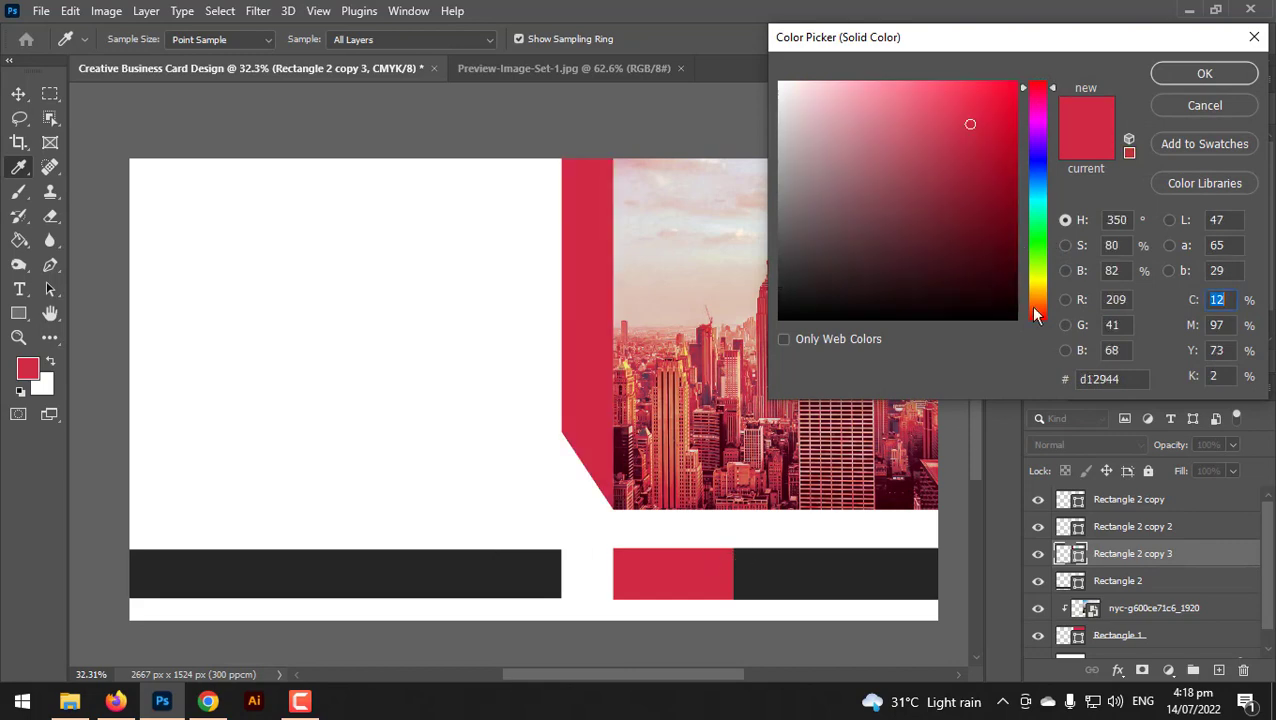
click(1204, 75)
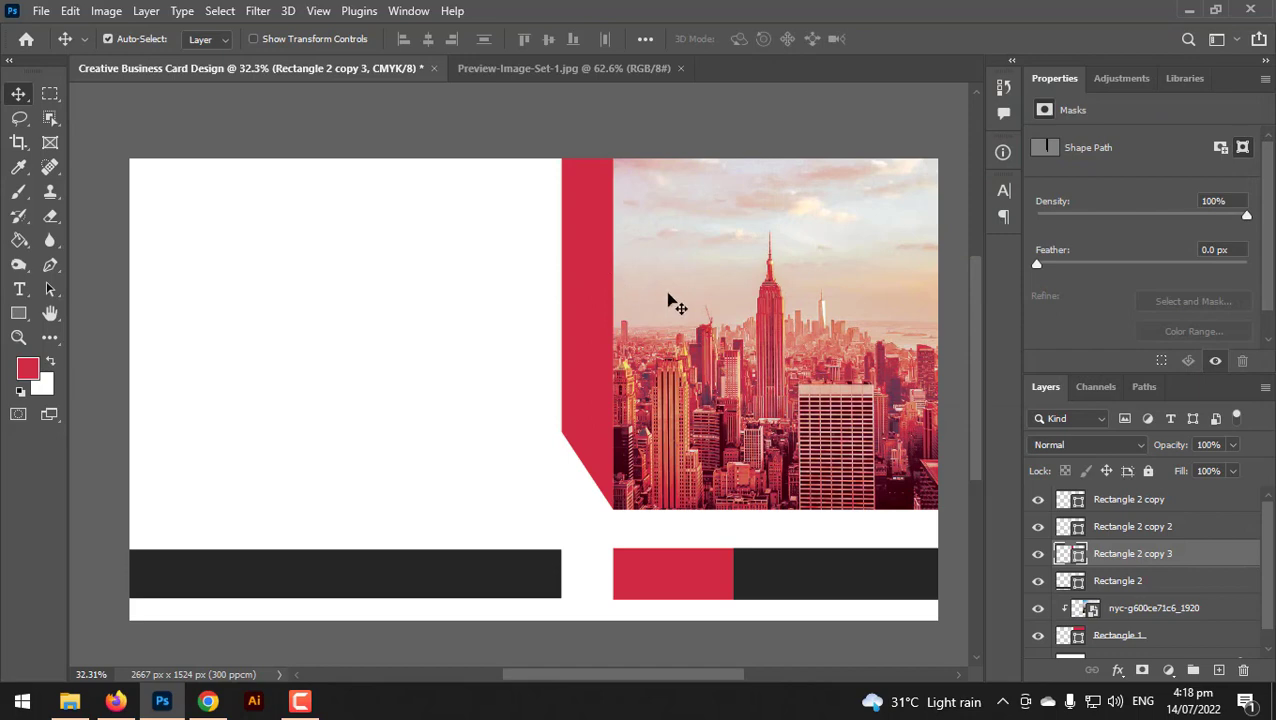
Move the three bottom strip shapes, the red block and both dark gray bars, up together to Y 1245 px.
scroll(399, 313, down, 1)
scroll(399, 313, up, 1)
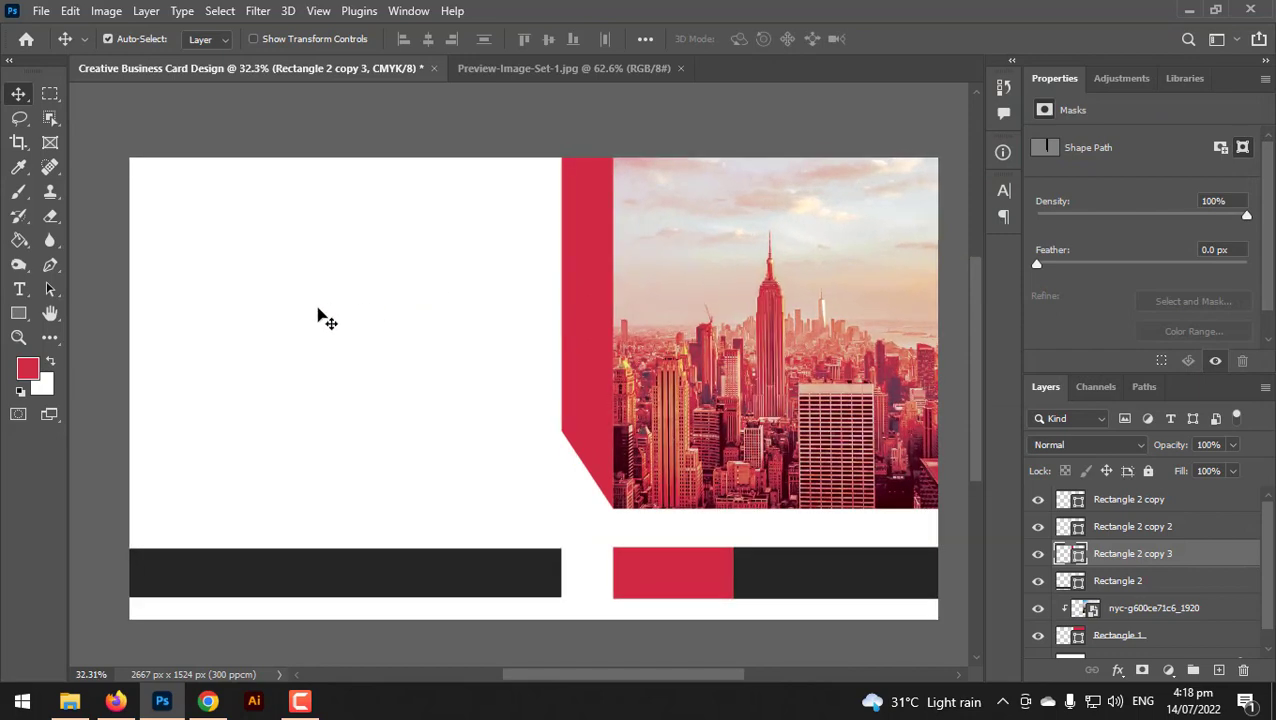
shift+click(770, 568)
shift+click(508, 555)
shift+click(587, 570)
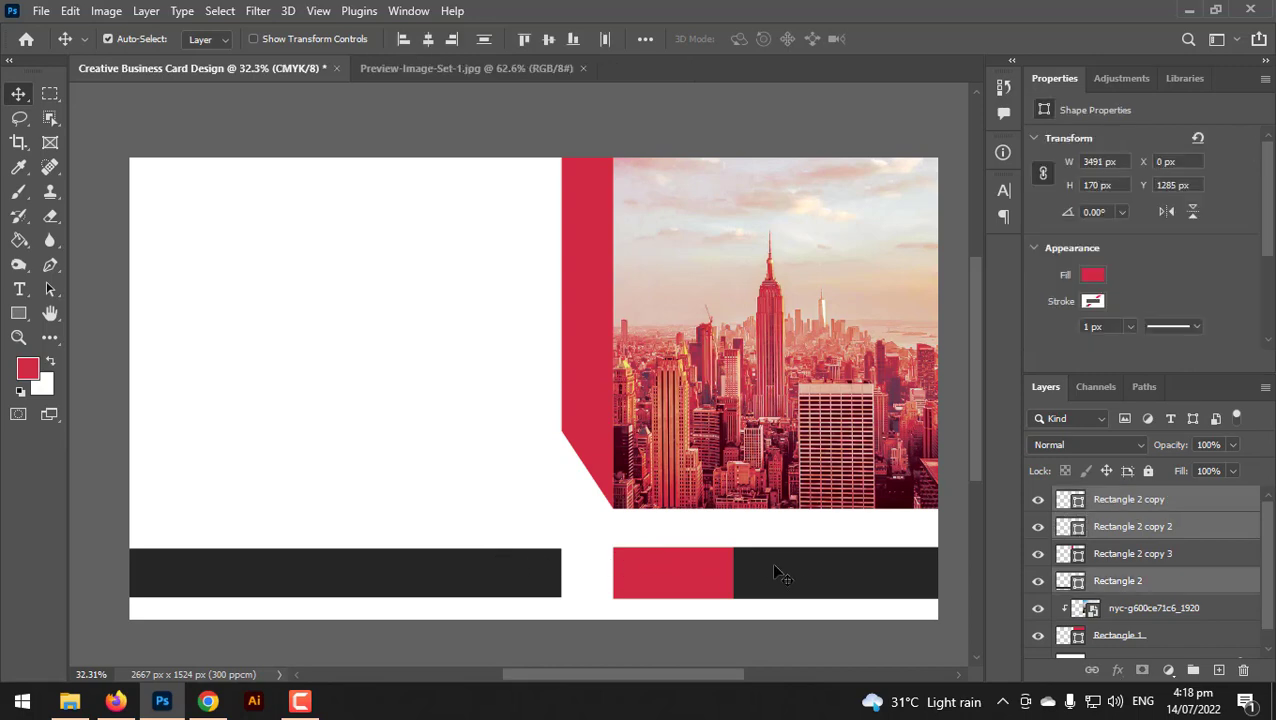
mouse_move(780, 573)
mouse_down()
mouse_move(781, 524)
mouse_move(785, 559)
mouse_up()
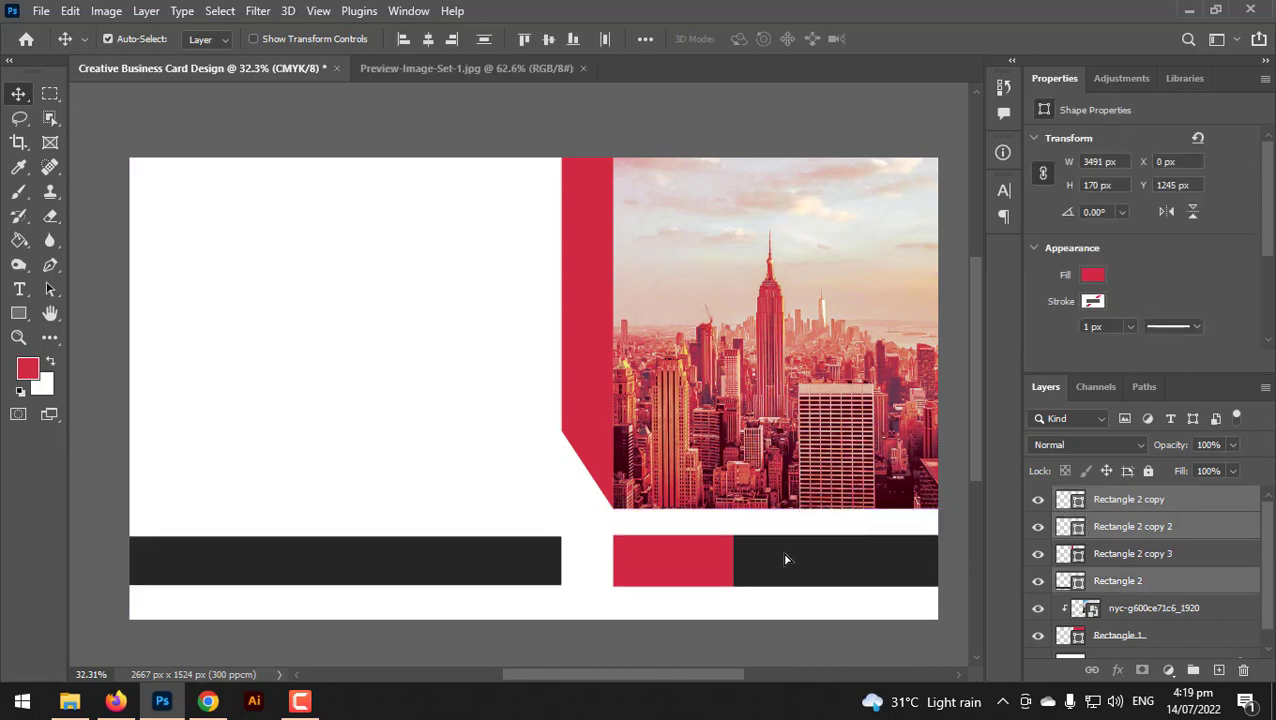
Stretch the three bottom strip shapes downward together to an overall height of 216 px.
key(ctrl+t)
mouse_move(654, 587)
mouse_down()
mouse_move(657, 609)
mouse_move(654, 595)
mouse_up()
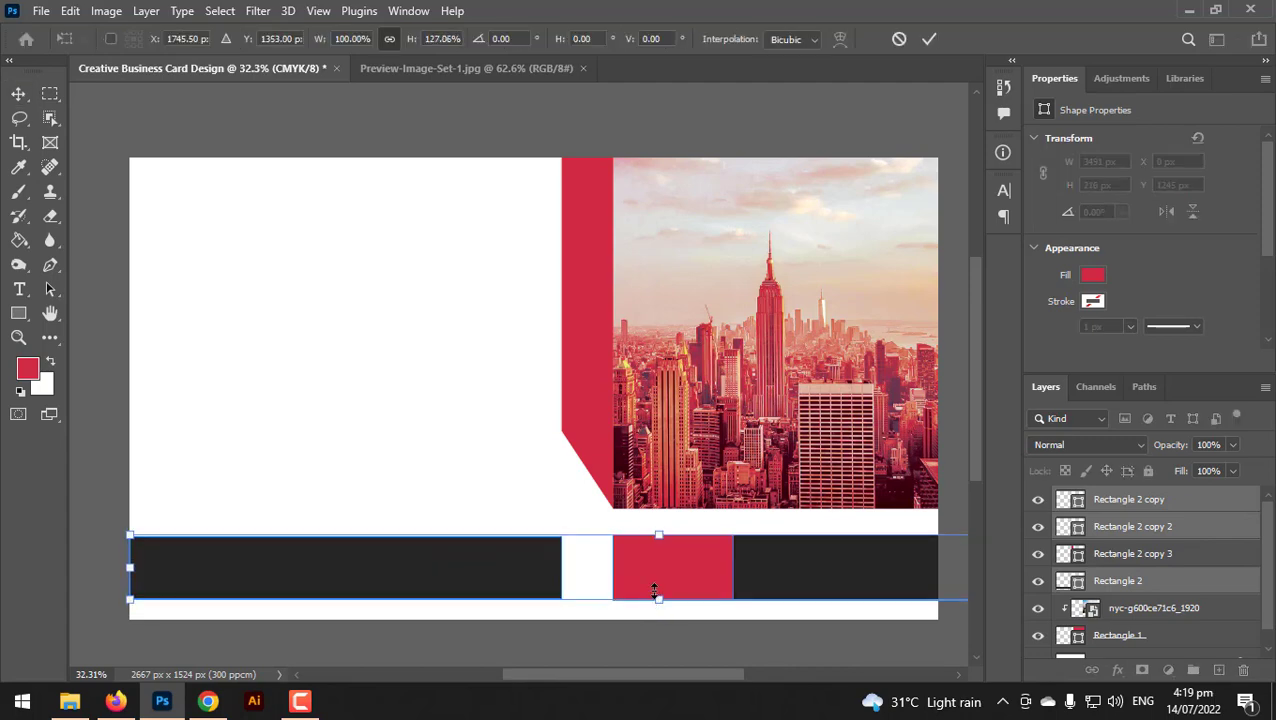
key(Return)
scroll(514, 468, up, 1)
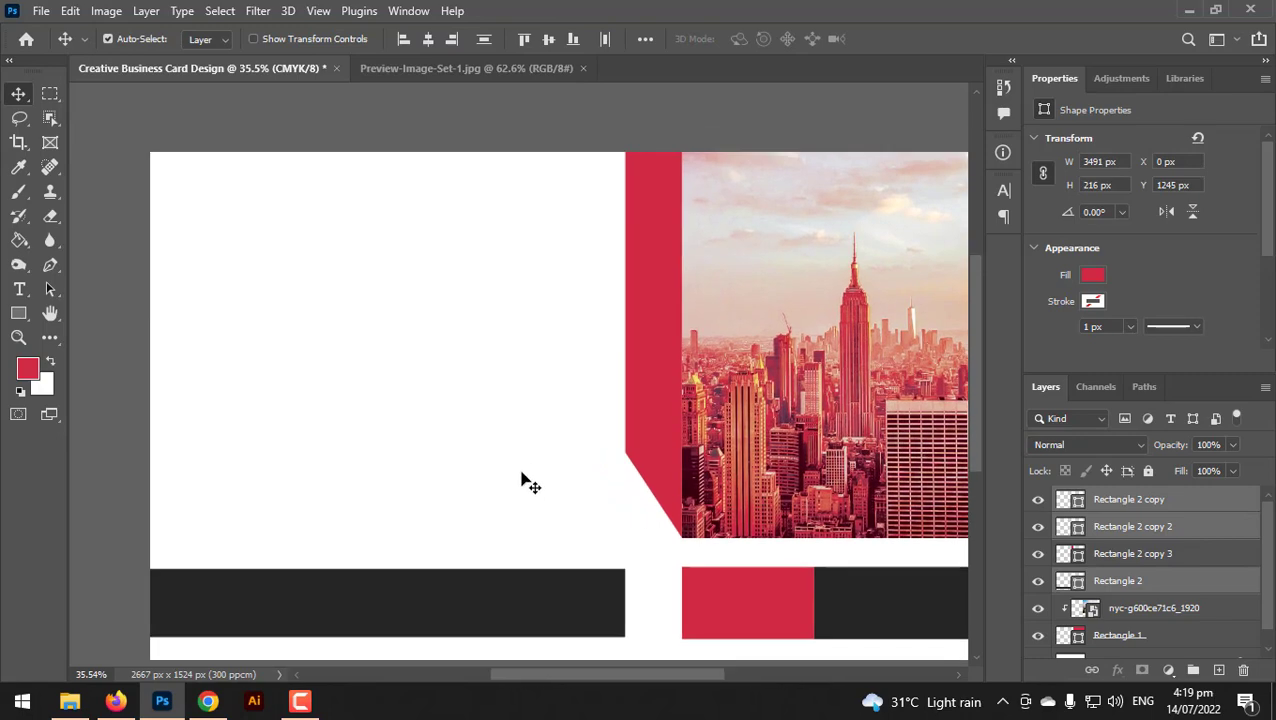
scroll(500, 466, down, 2)
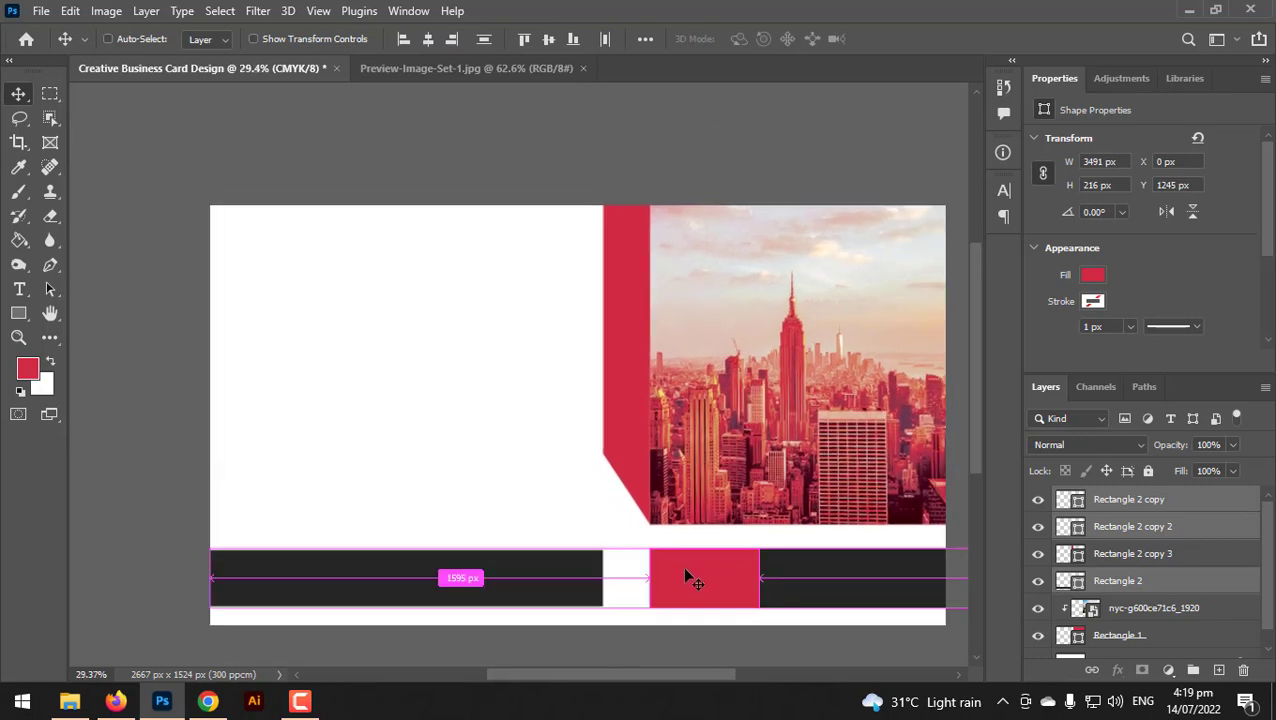
key(ctrl+t)
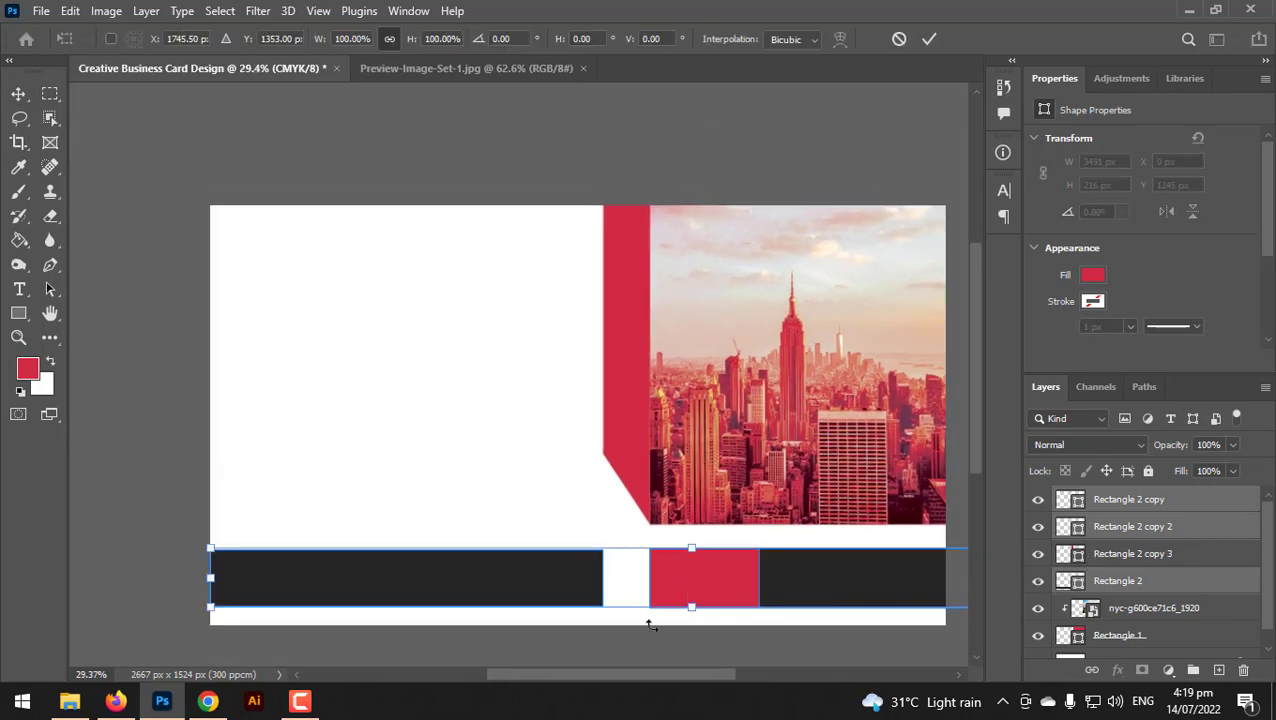
key(Return)
click(684, 642)
Try slanting the small red block's left end by moving its upper-left corner inward along the top edge.
click(696, 590)
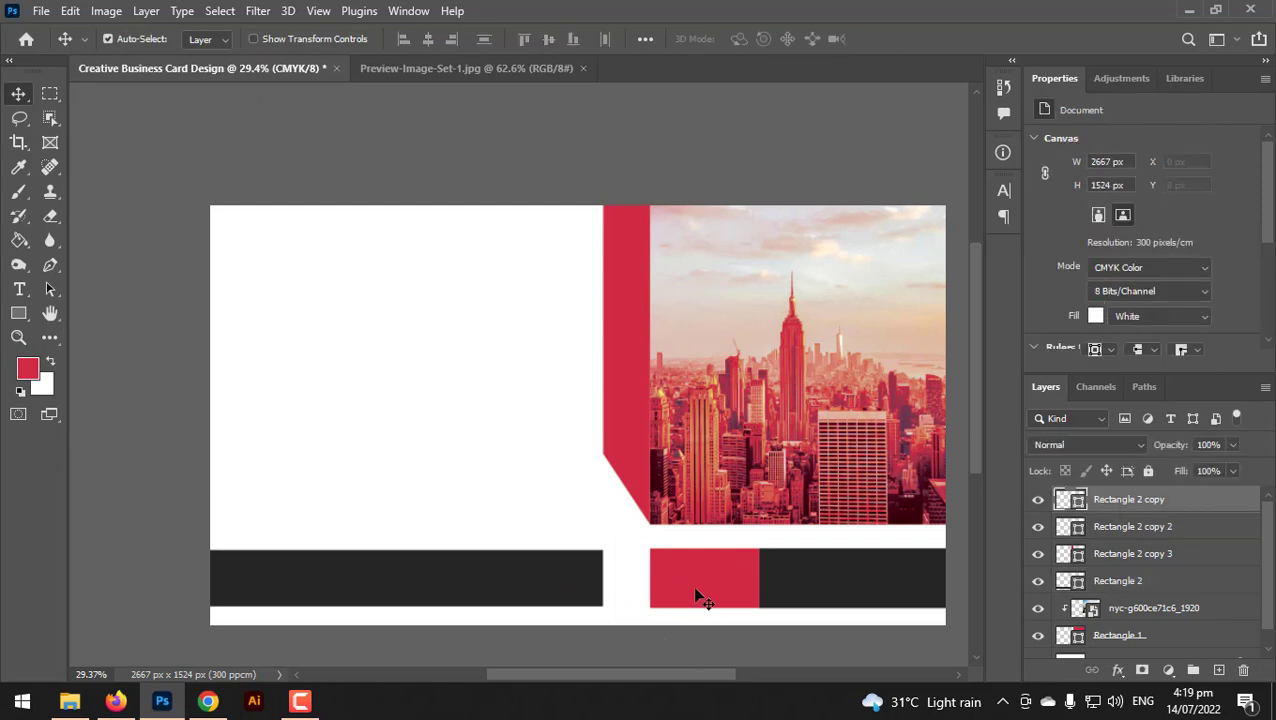
key(ctrl+t)
drag(650, 607, 708, 568)
key(ctrl+z)
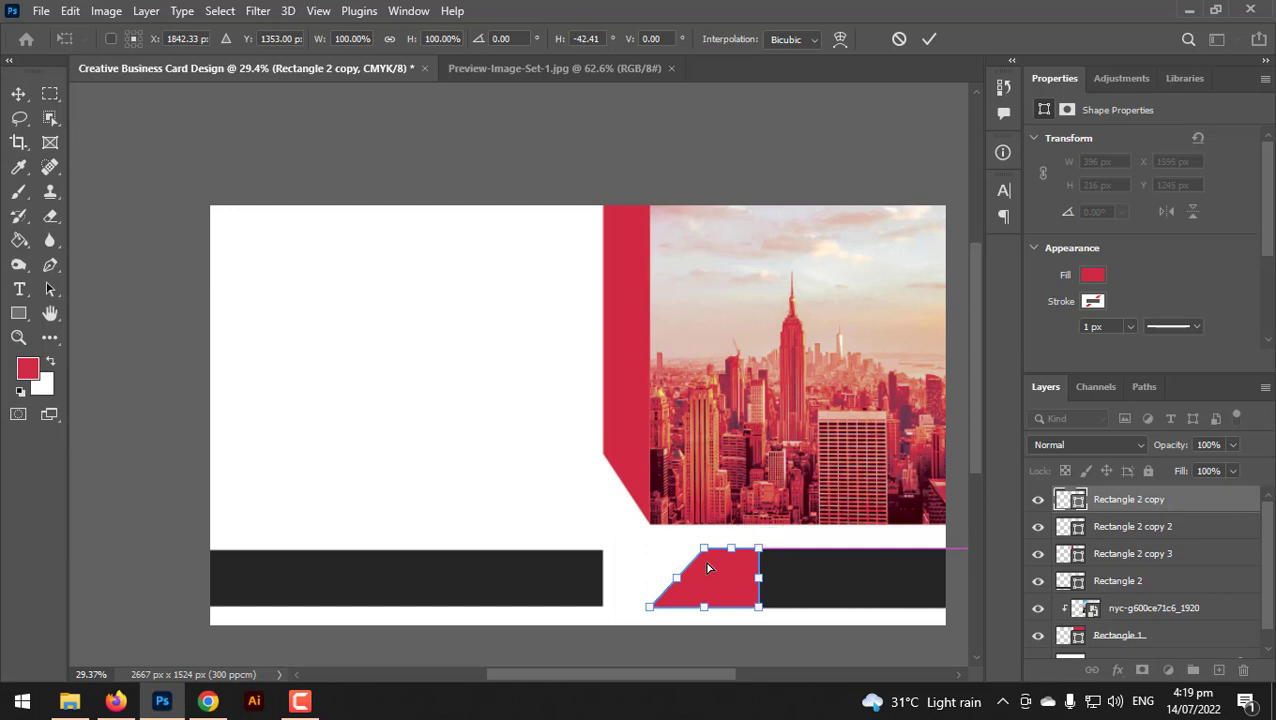
key(Return)
scroll(517, 513, down, 1)
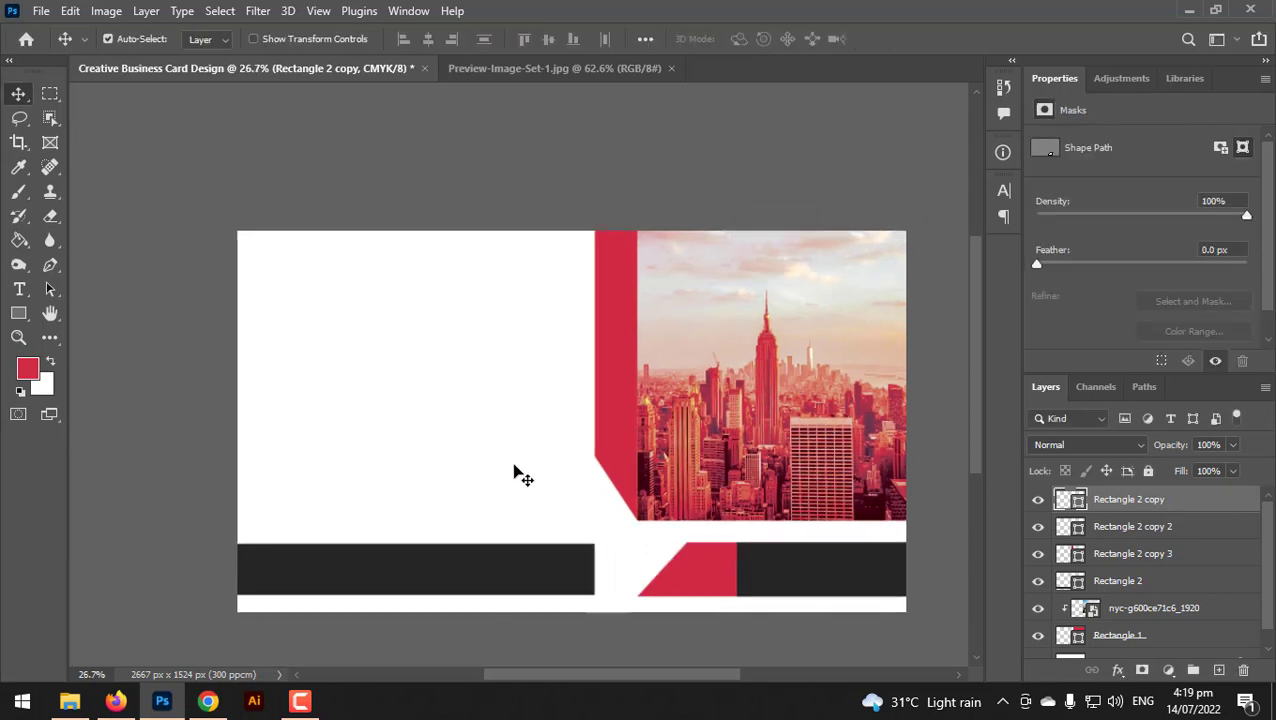
drag(513, 472, 535, 458)
scroll(535, 458, up, 1)
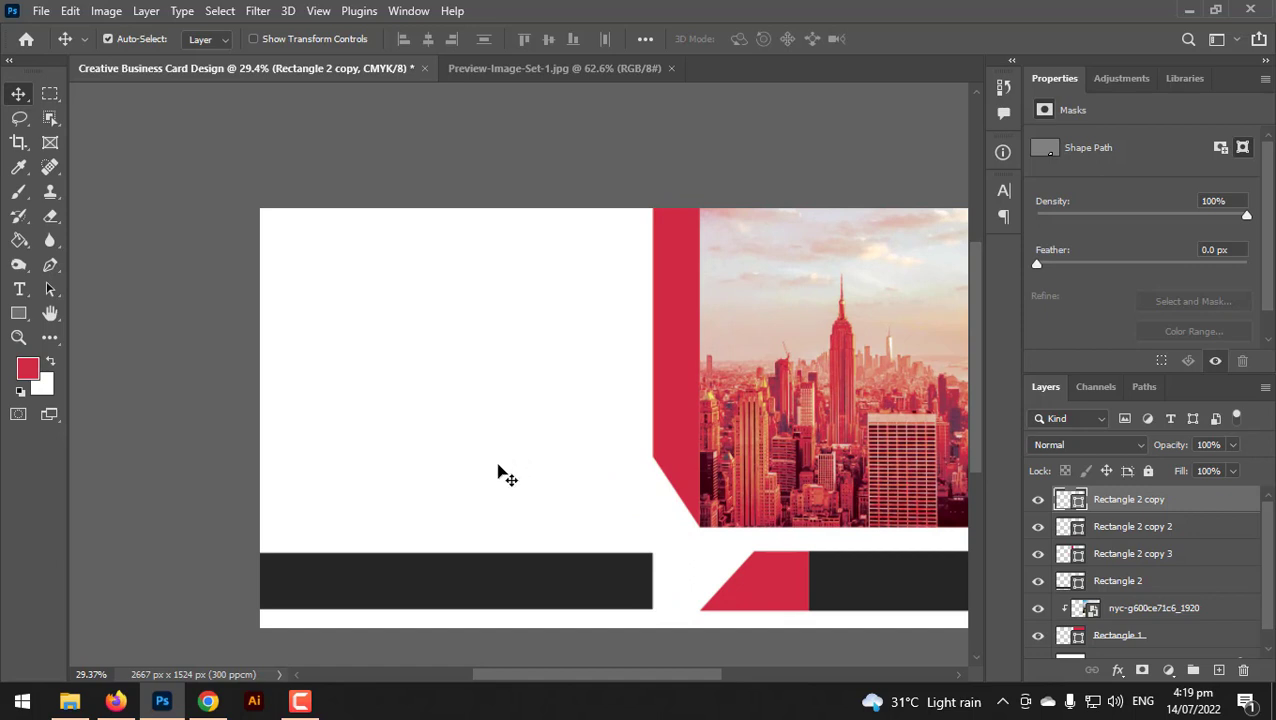
Try extending the left dark gray bar's upper-right corner into a parallel slant, and undo both slanted ends.
click(638, 596)
key(ctrl+t)
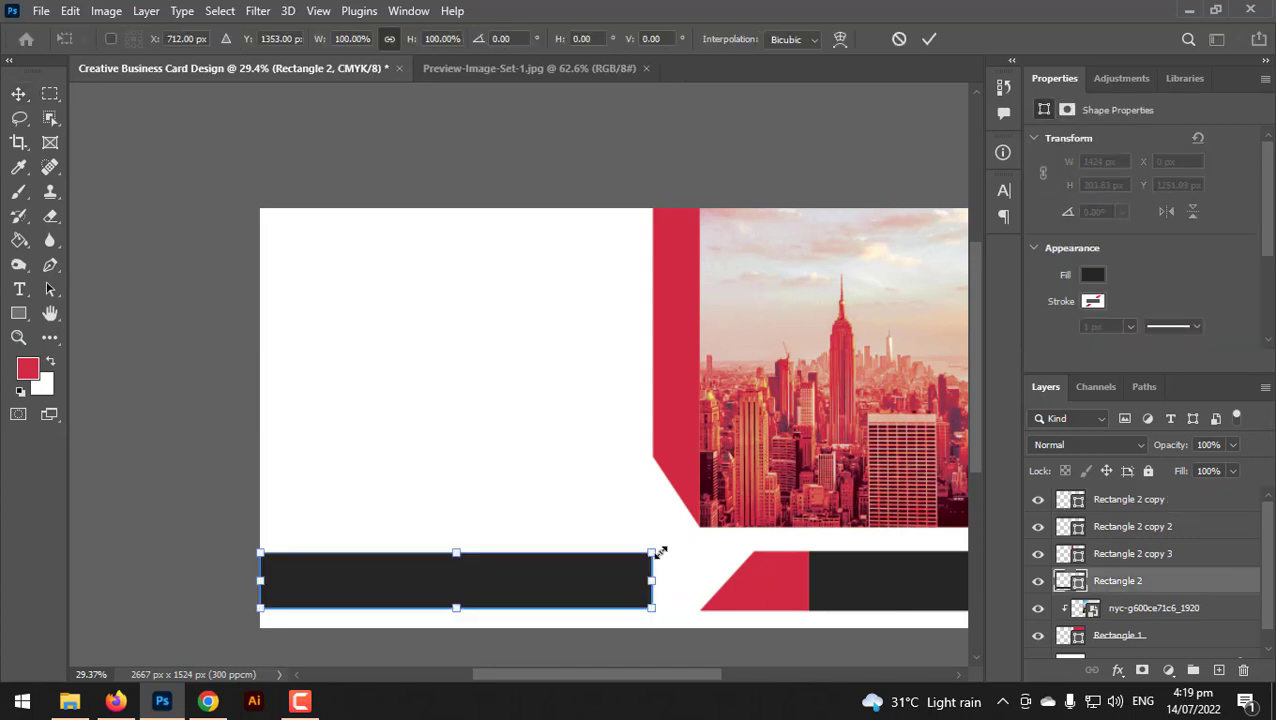
drag(652, 556, 702, 567)
key(Return)
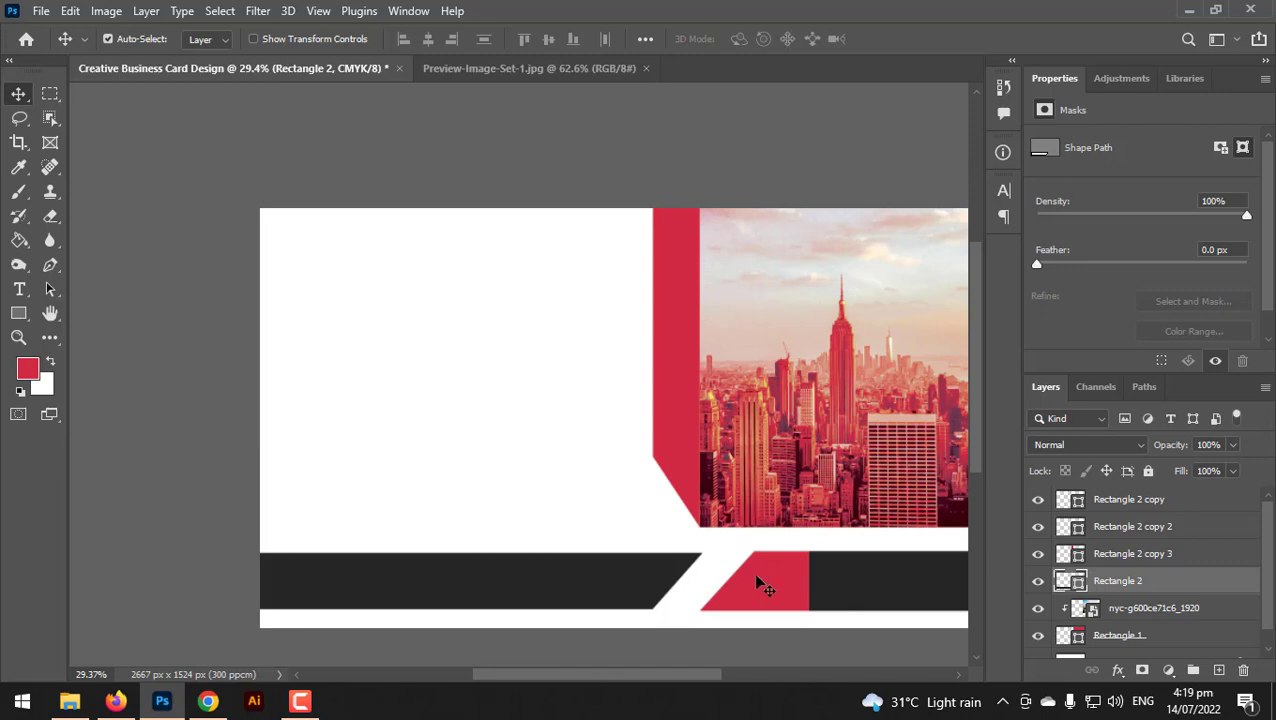
key(ctrl+z)
key(ctrl+z)
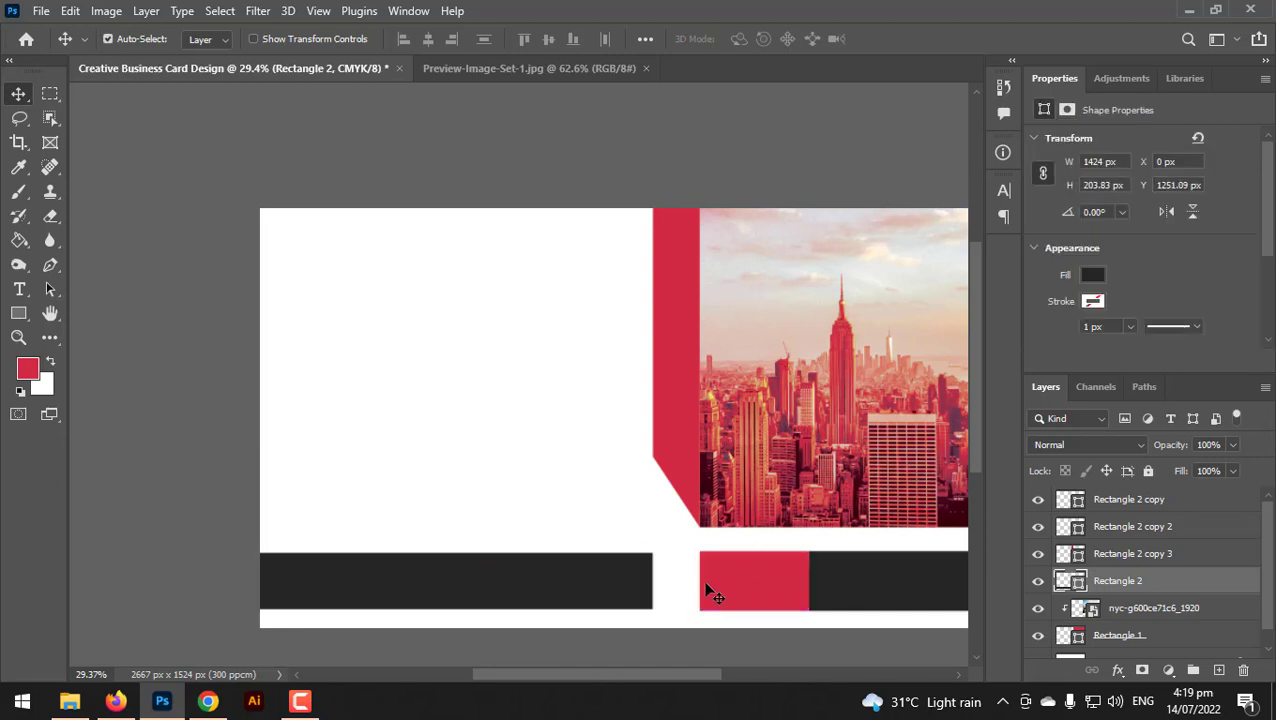
Delete the small red block from the bottom strip.
click(705, 588)
key(ctrl+t)
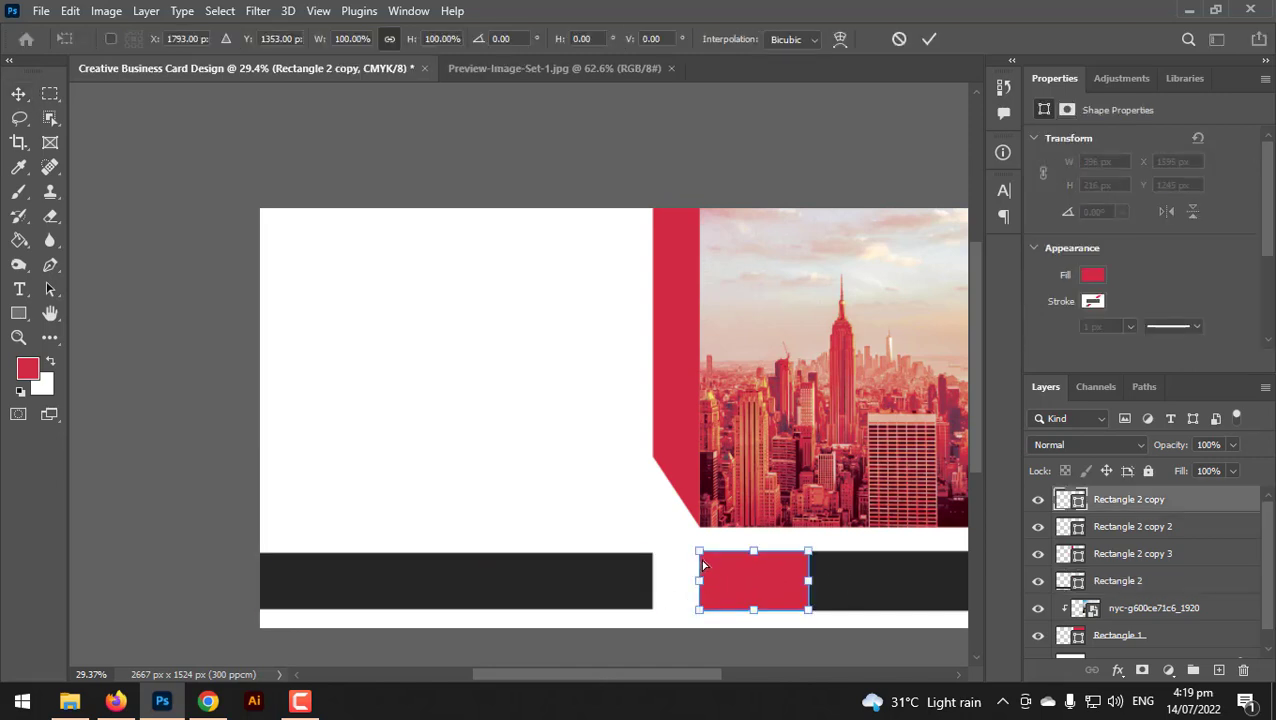
key(Return)
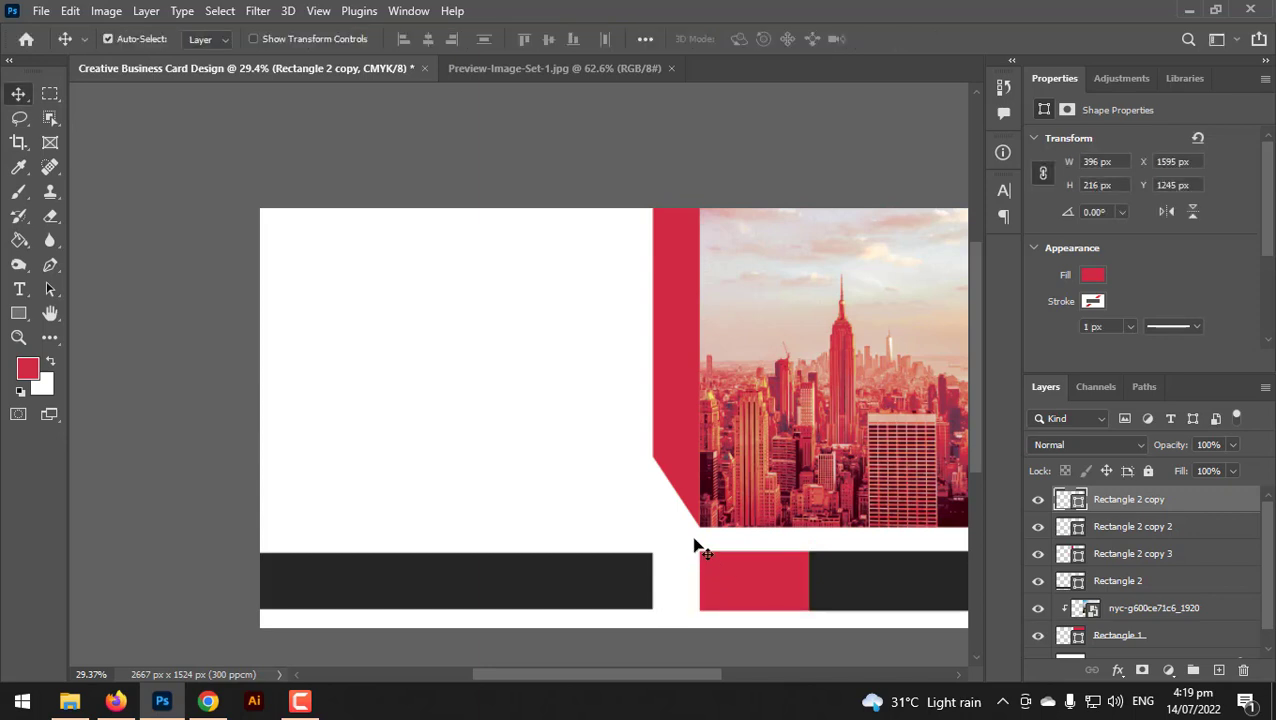
key(Delete)
Duplicate the angled red vertical bar and rotate the copy 90° so it lies horizontally.
drag(670, 443, 657, 467)
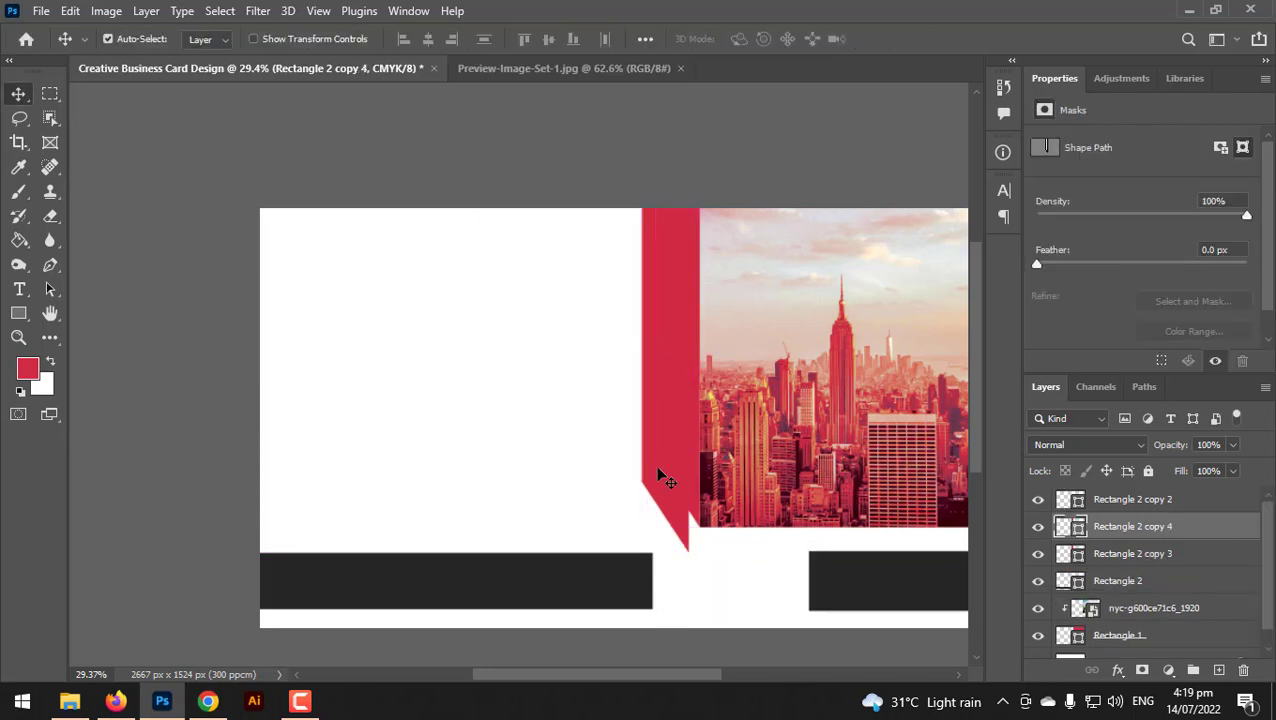
key(ctrl+t)
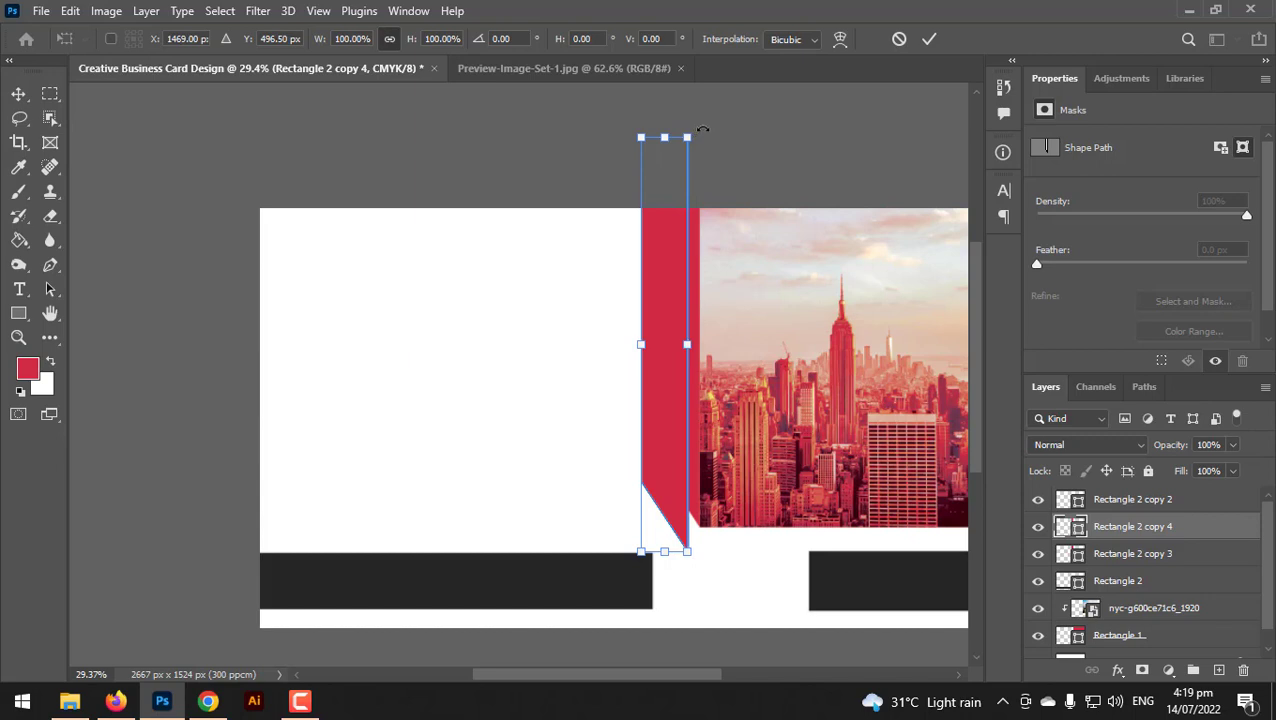
drag(703, 130, 858, 345)
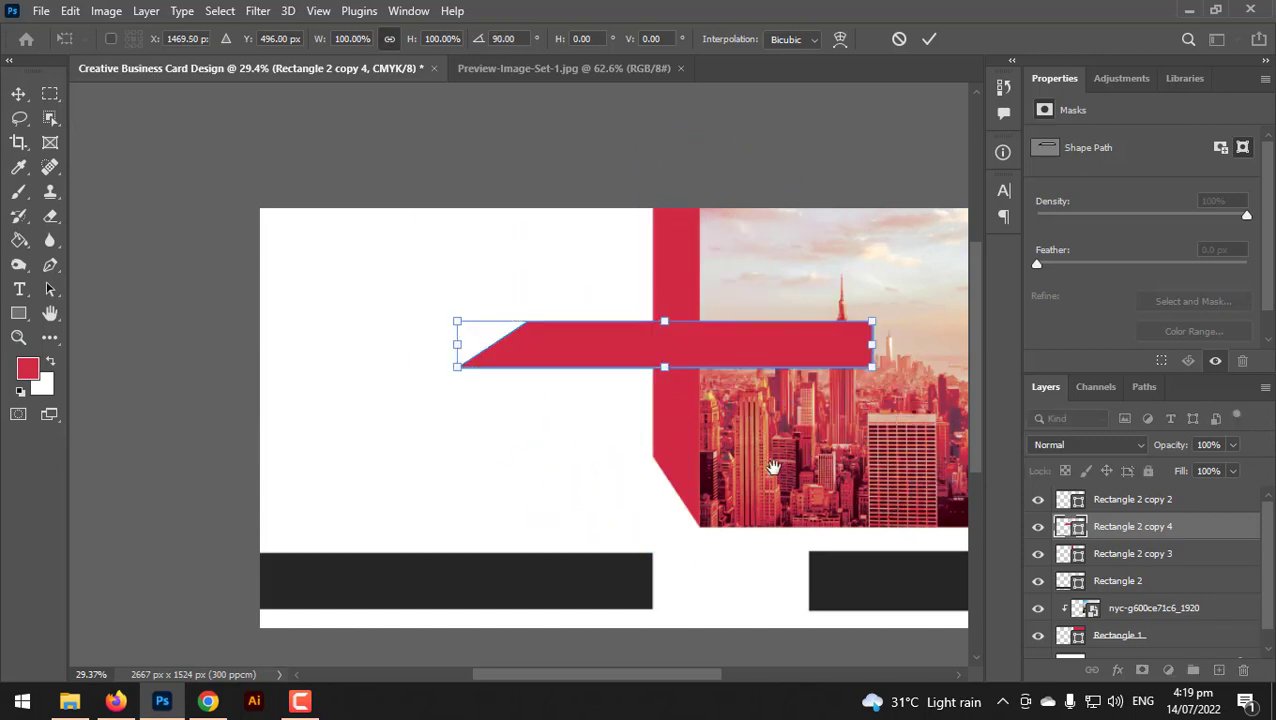
Place the rotated red copy in the bottom strip behind the right dark gray bar and scale it to about 123.5%.
scroll(773, 467, right, 2)
drag(670, 325, 850, 558)
drag(744, 572, 744, 584)
drag(664, 568, 789, 568)
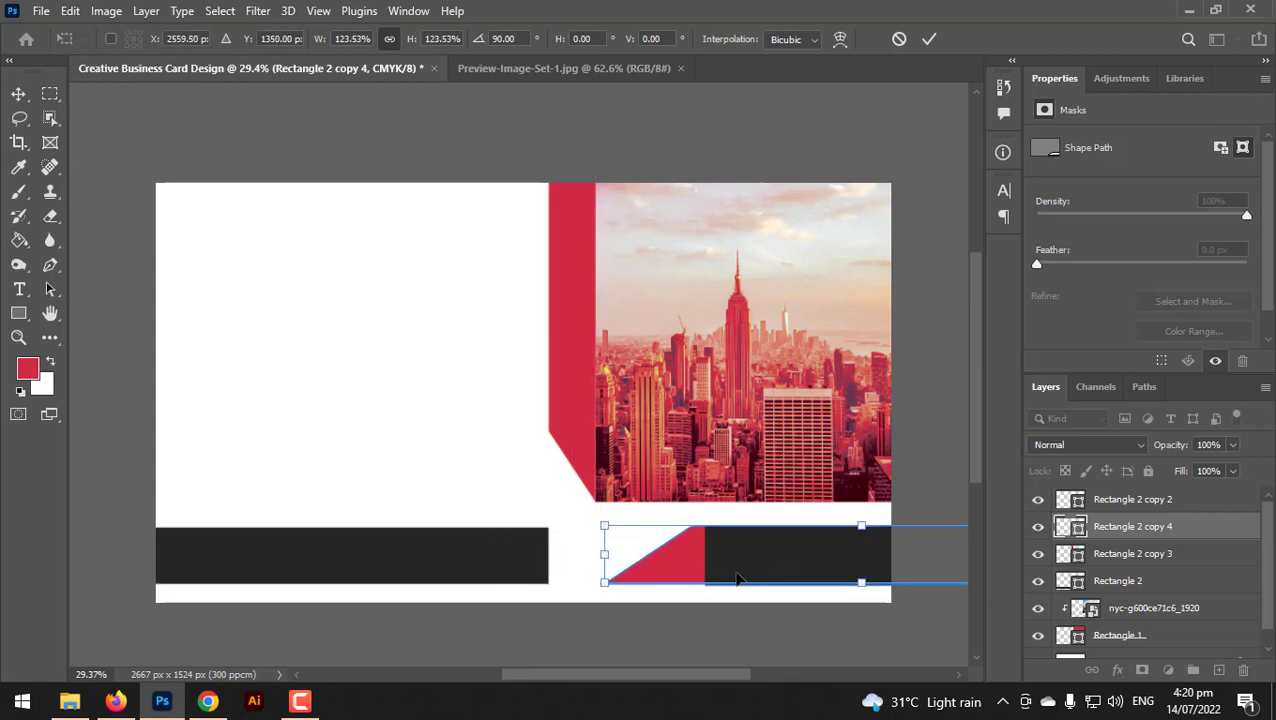
Scale the horizontal red bar to about 127% and shift it left until its slanted tip meets the left dark bar's lower corner.
scroll(692, 585, up, 5)
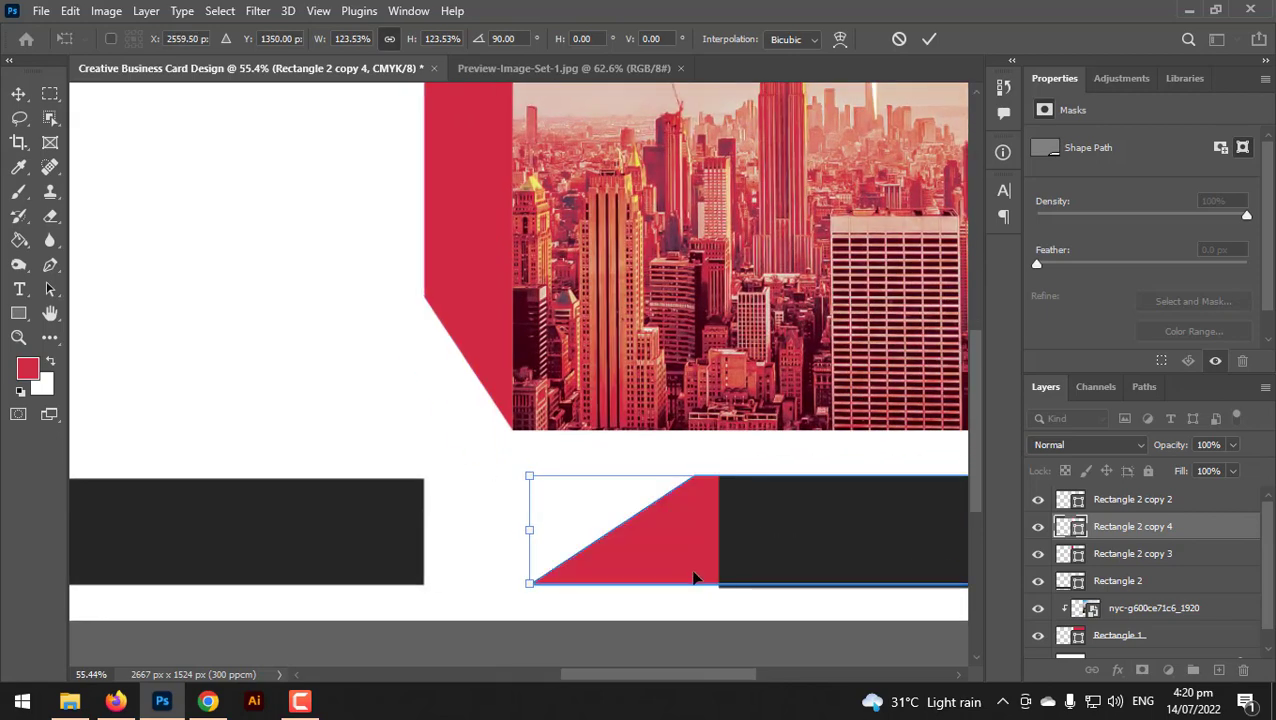
drag(692, 585, 493, 536)
drag(849, 551, 848, 558)
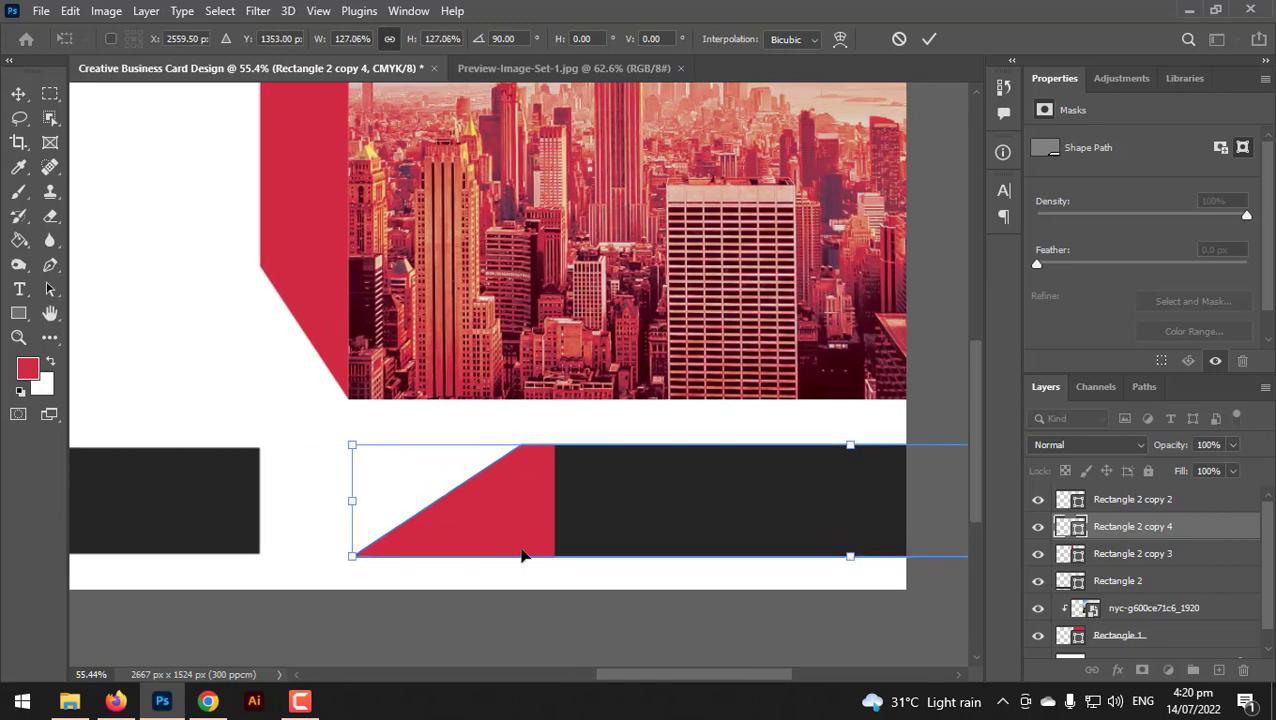
drag(521, 555, 433, 555)
key(Return)
drag(330, 566, 443, 537)
key(ctrl+t)
key(Return)
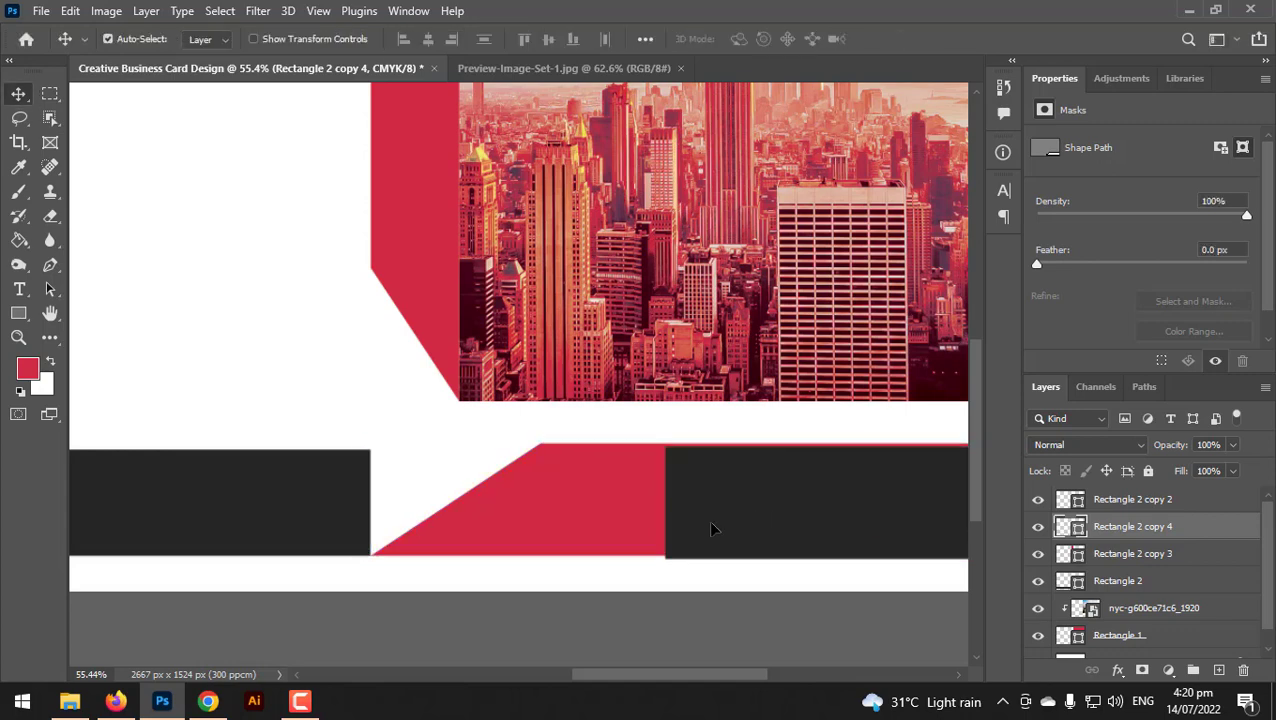
Move the right dark gray bar up to Y 1239 px, level with the horizontal red bar.
mouse_move(754, 551)
mouse_down()
mouse_move(749, 538)
mouse_move(746, 564)
mouse_up()
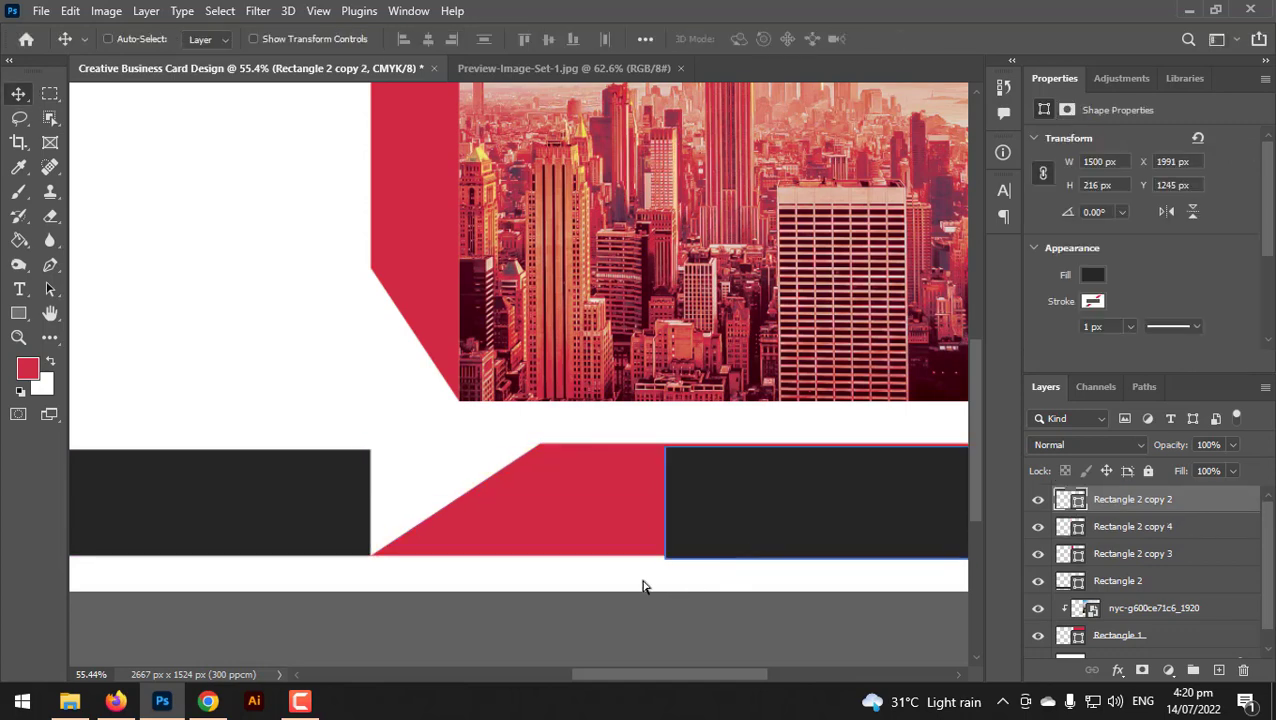
key(z)
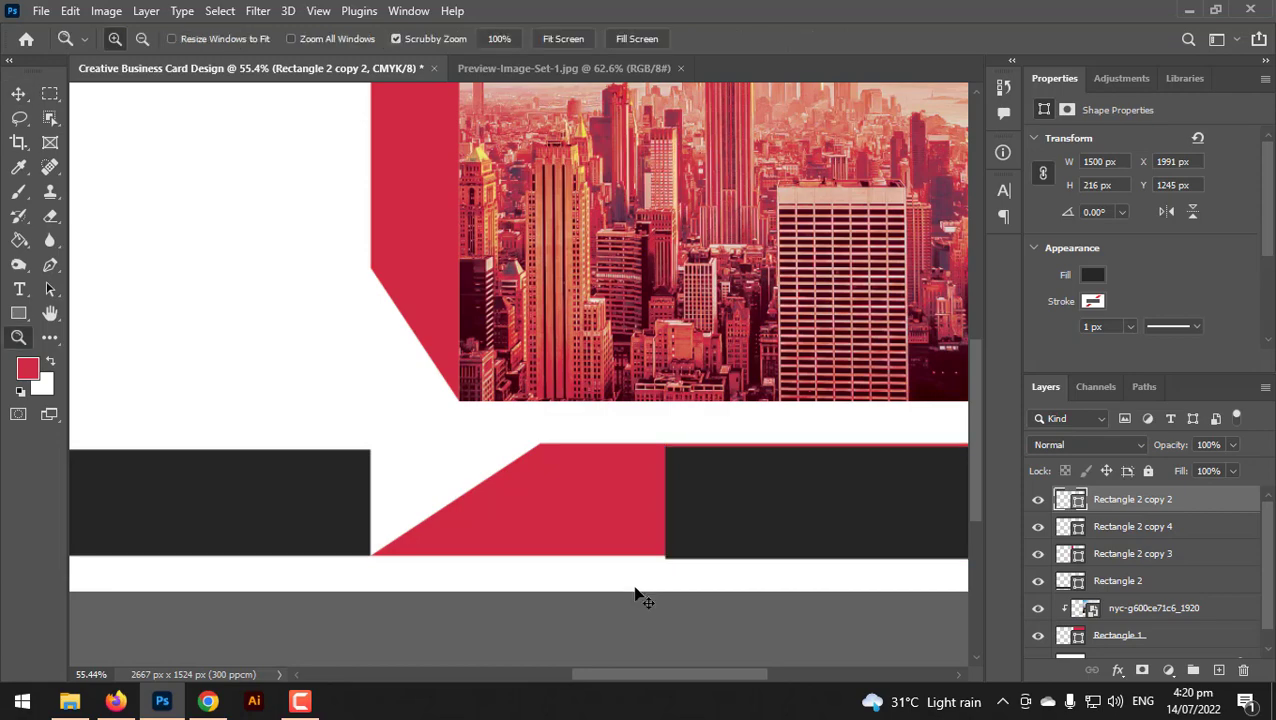
click(635, 613)
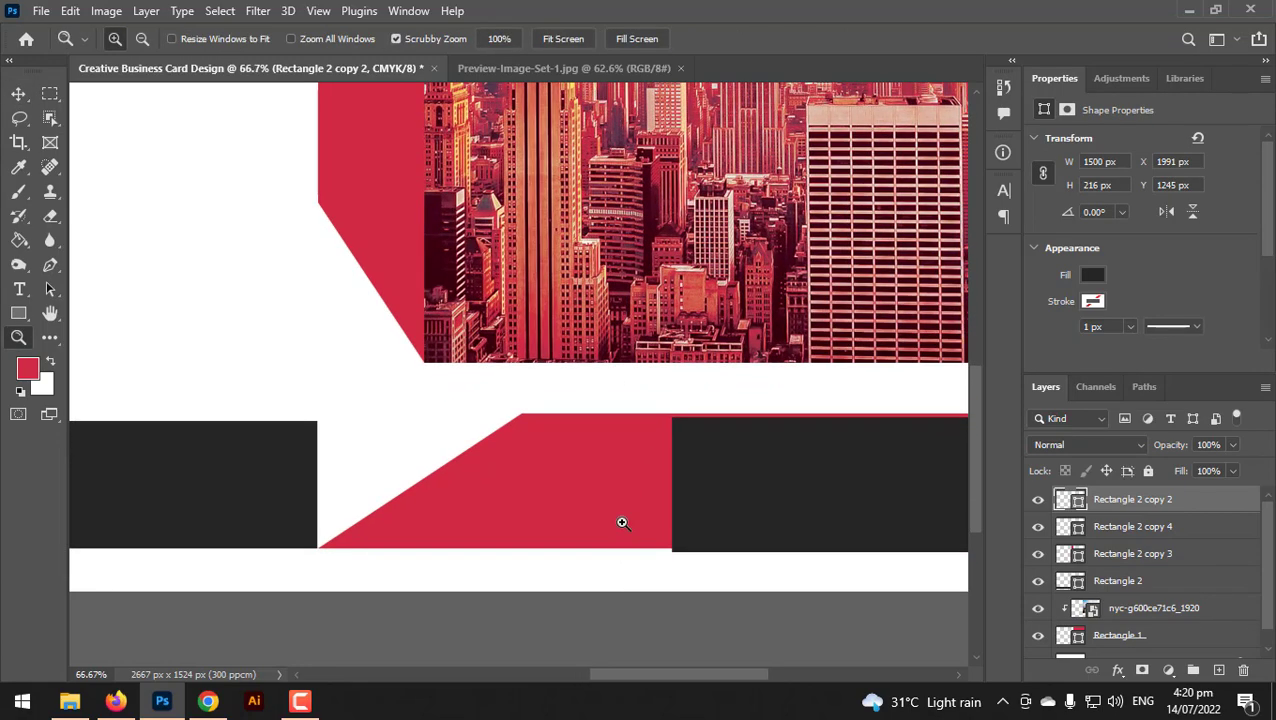
click(622, 523)
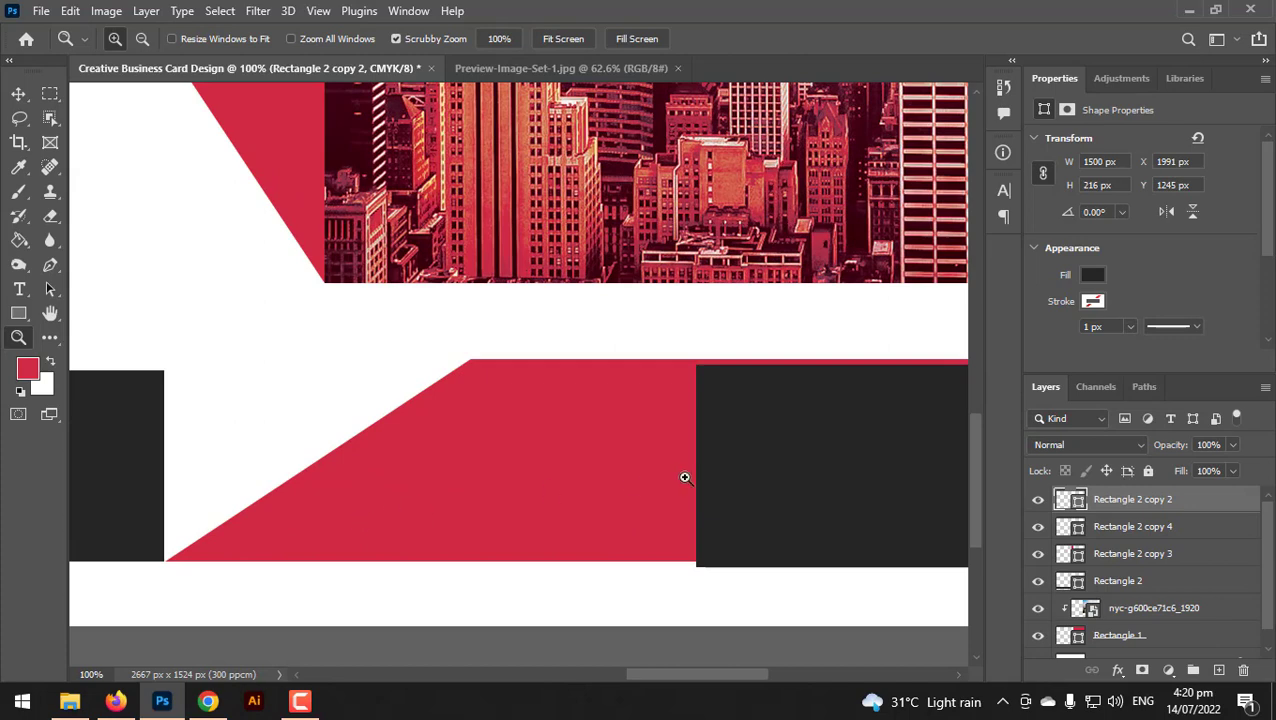
click(18, 93)
scroll(802, 390, right, 5)
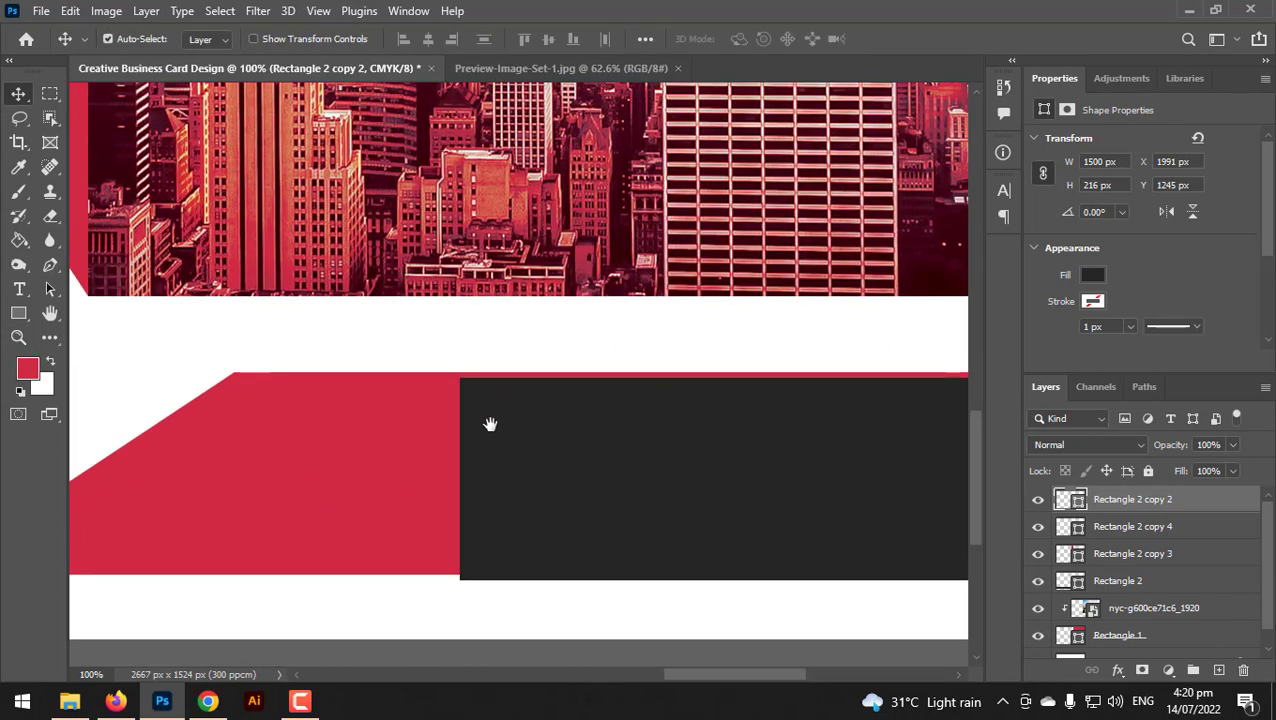
drag(533, 447, 534, 441)
key(ctrl+0)
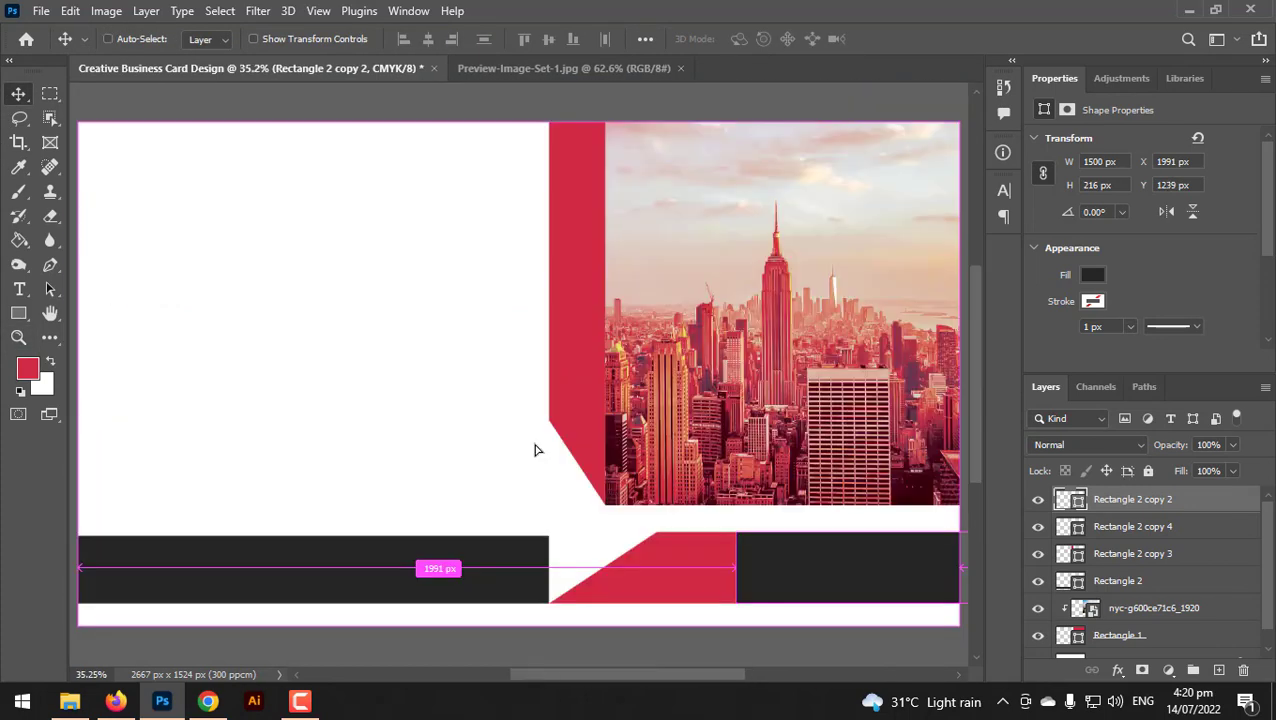
Scale the left dark gray bar to about 112.6% wide and 106% high, spanning from the card's left edge to behind the red slant.
scroll(527, 470, down, 2)
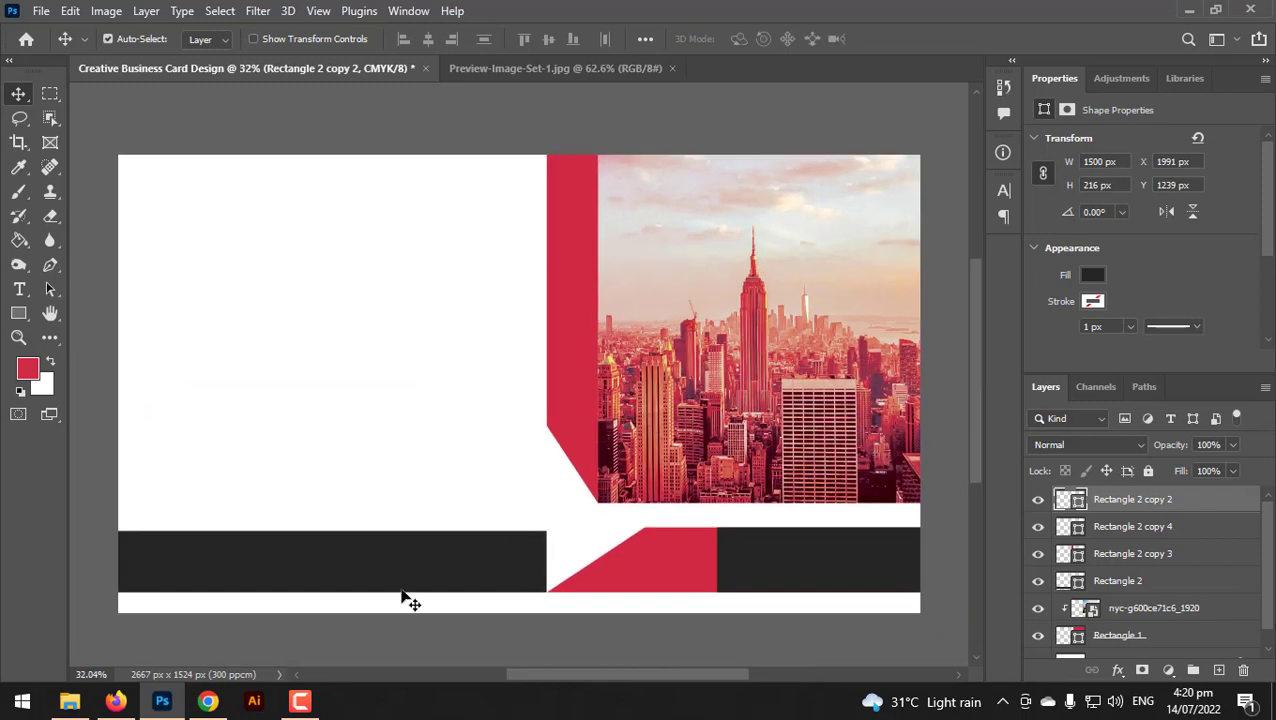
scroll(396, 573, up, 2)
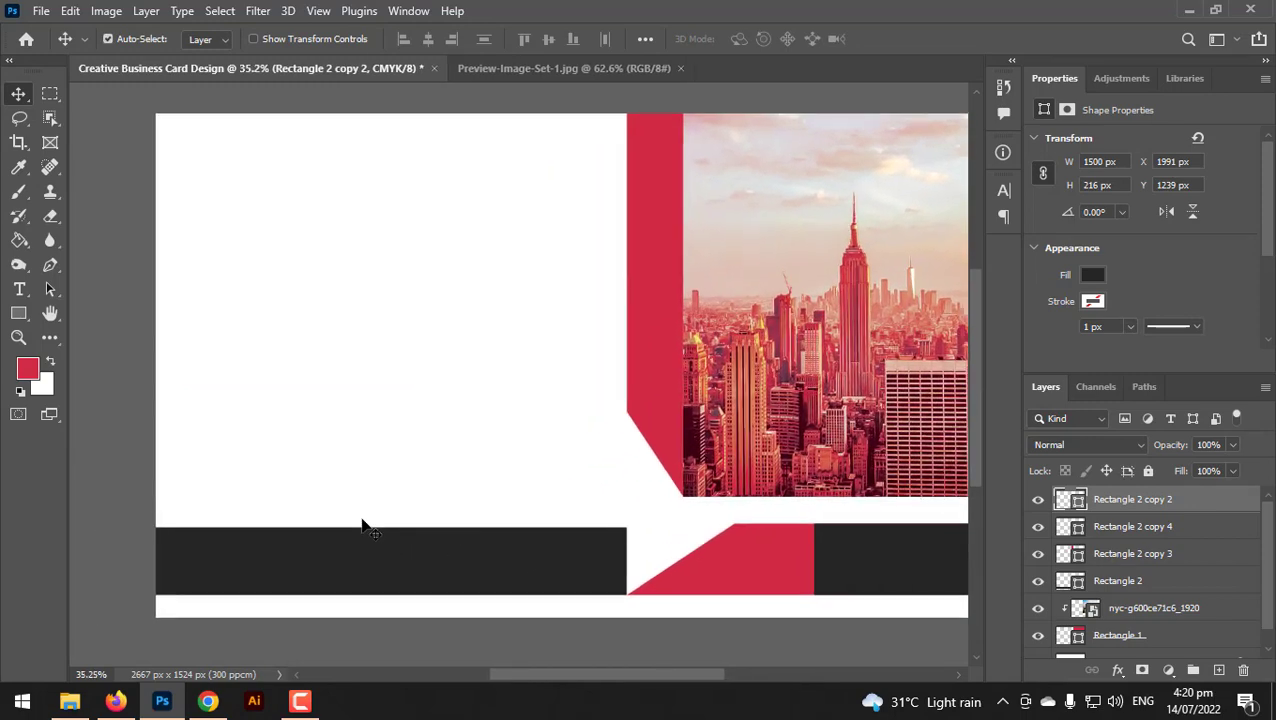
scroll(363, 505, down, 1)
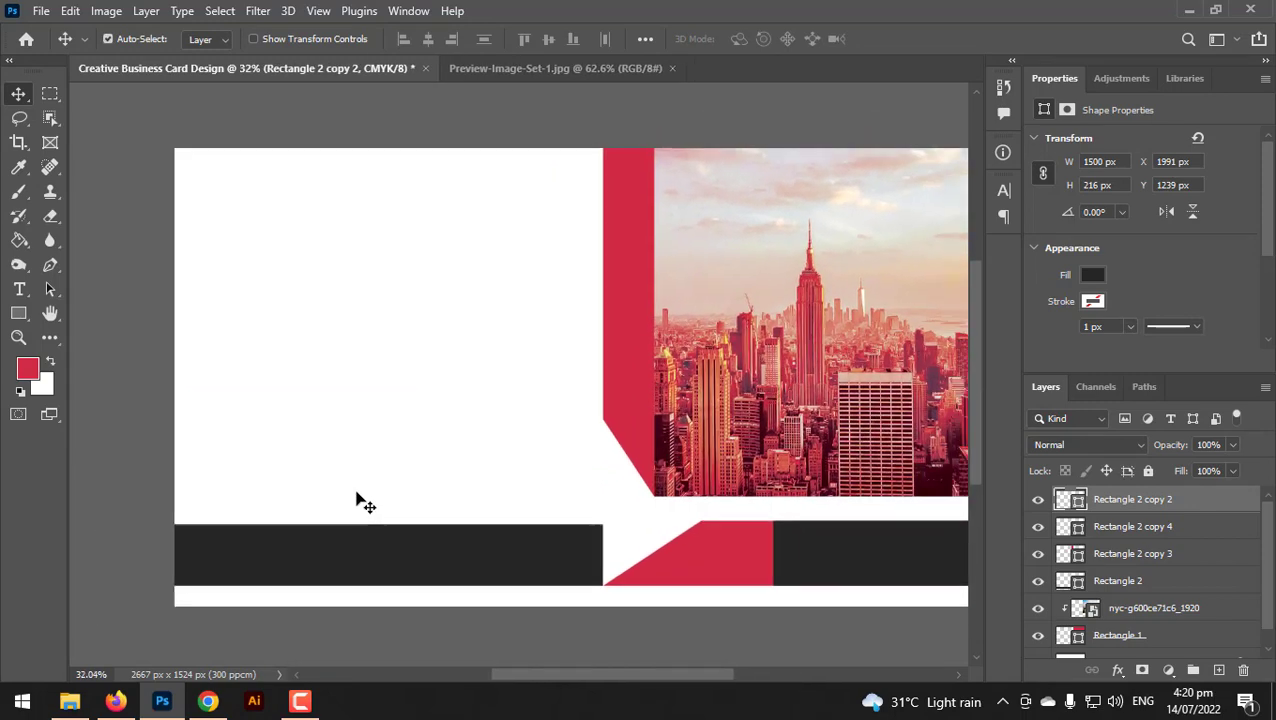
click(560, 530)
key(ctrl+t)
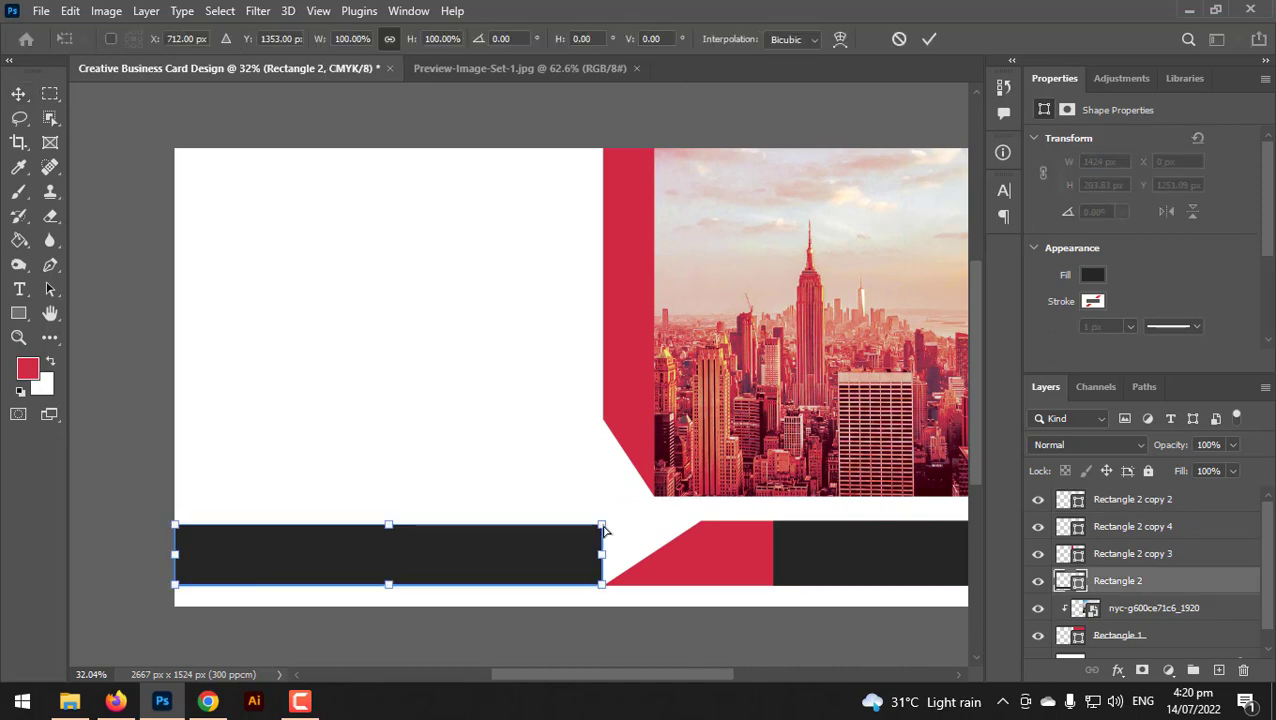
drag(602, 524, 684, 512)
drag(428, 513, 429, 519)
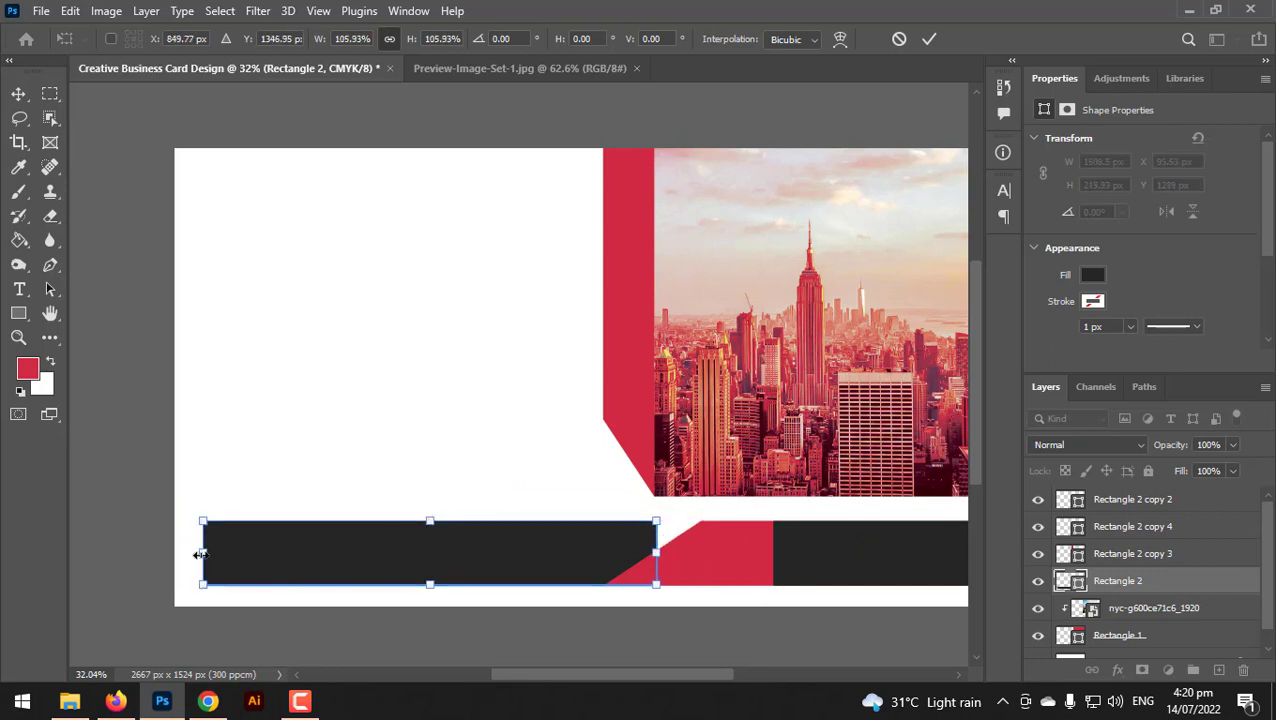
drag(200, 554, 175, 553)
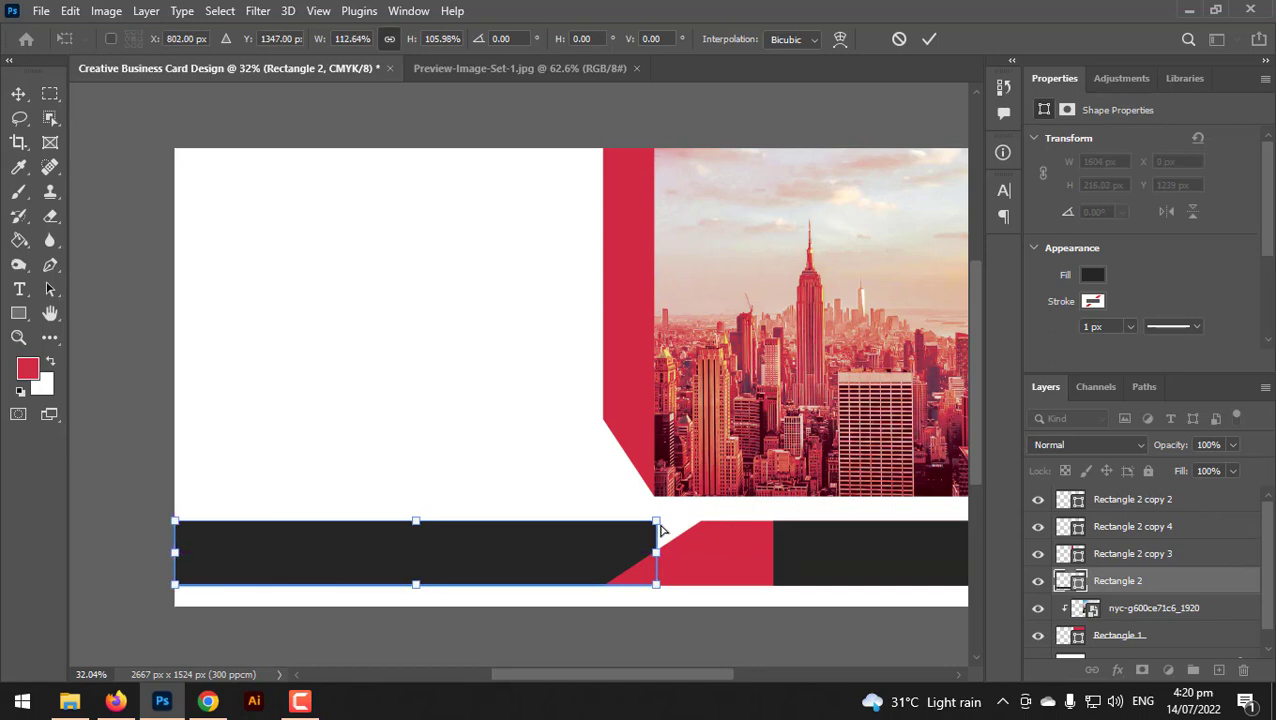
drag(660, 530, 568, 552)
key(Return)
Move the right dark gray bar to X 2321 px, then delete it from the bottom strip.
click(707, 564)
drag(745, 560, 812, 555)
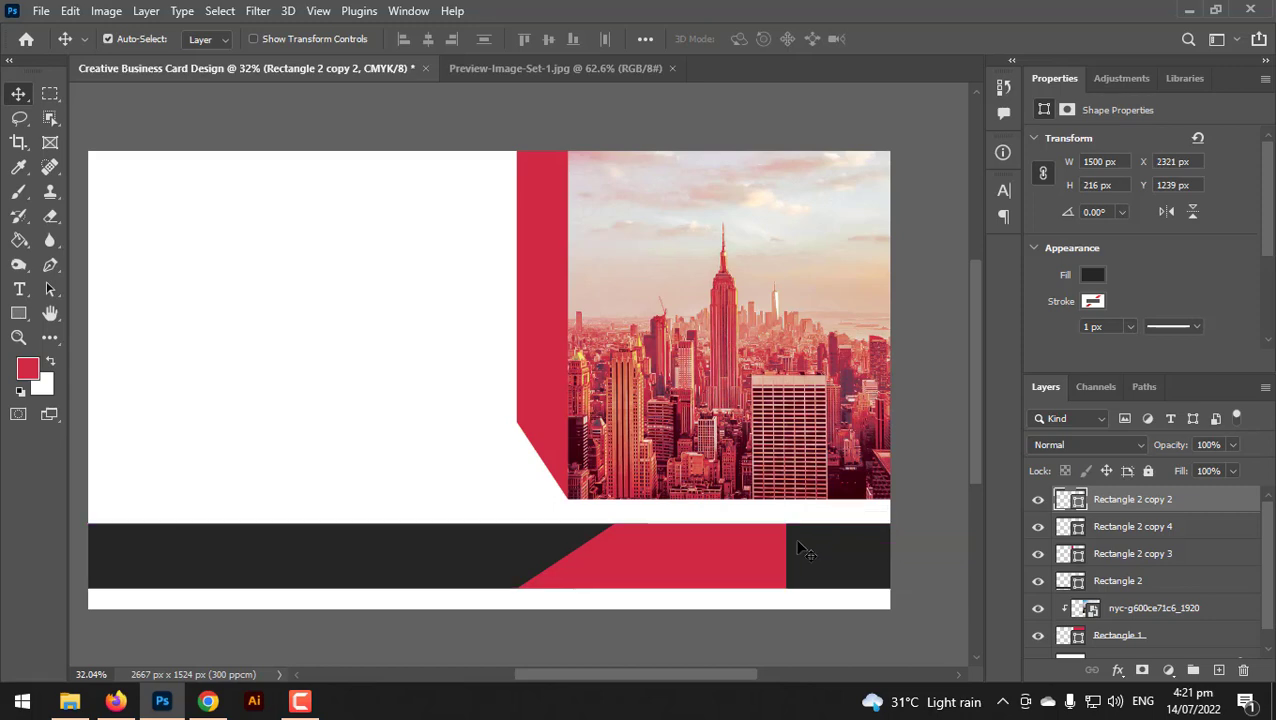
key(Delete)
scroll(393, 470, down, 1)
drag(393, 470, 456, 495)
scroll(446, 501, up, 1)
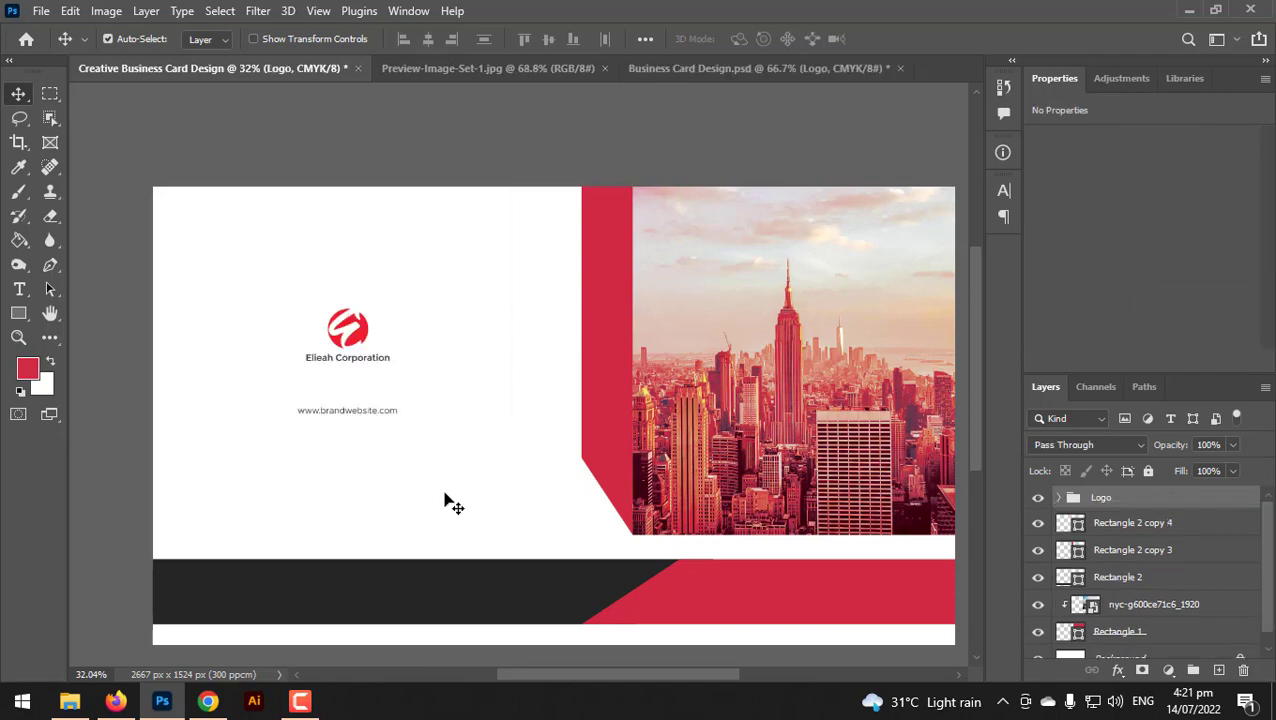
scroll(447, 501, up, 2)
drag(402, 464, 475, 443)
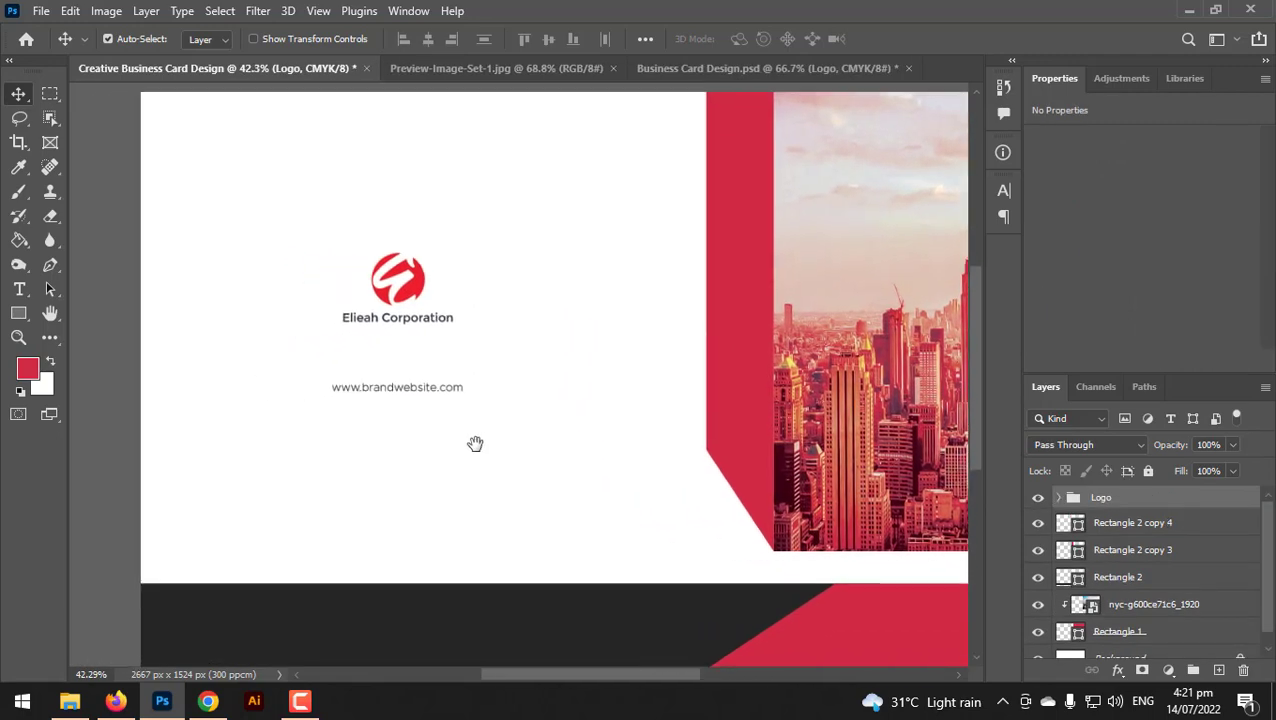
click(1062, 498)
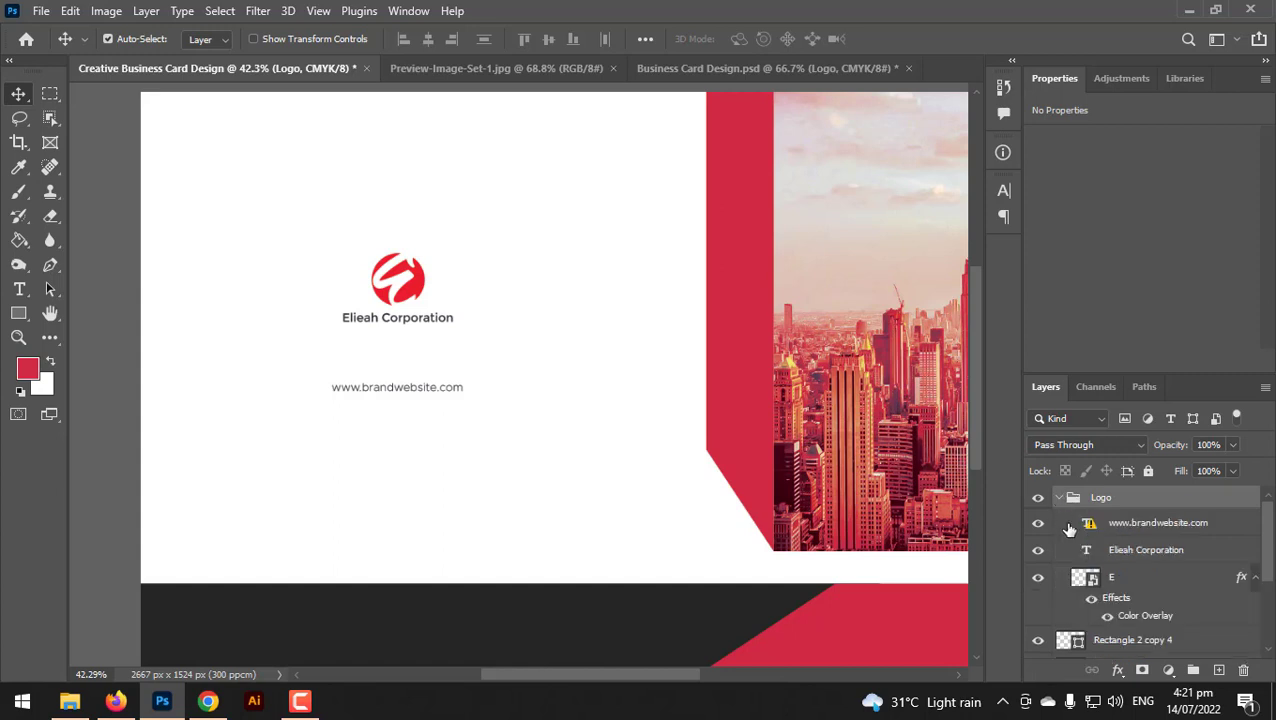
click(1037, 523)
Break the Elieah Corporation logo text into two lines, with Corporation beneath Elieah.
click(1117, 562)
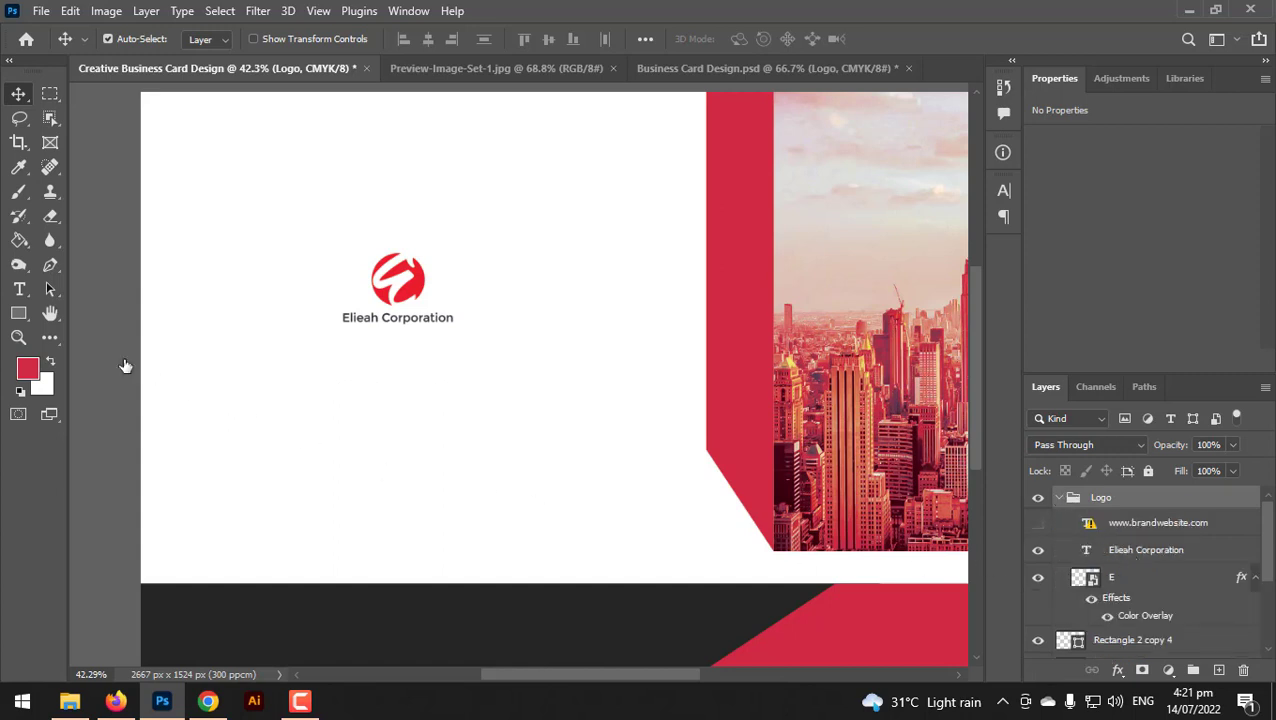
click(19, 289)
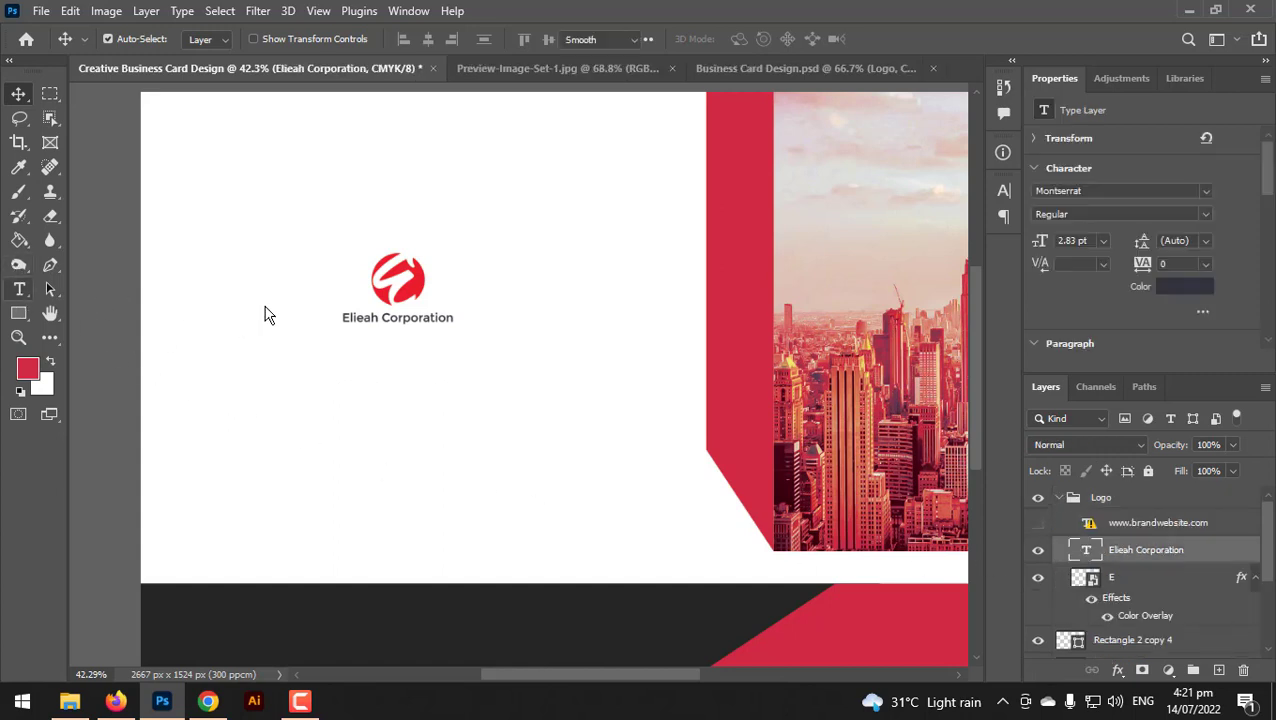
click(383, 314)
key(Return)
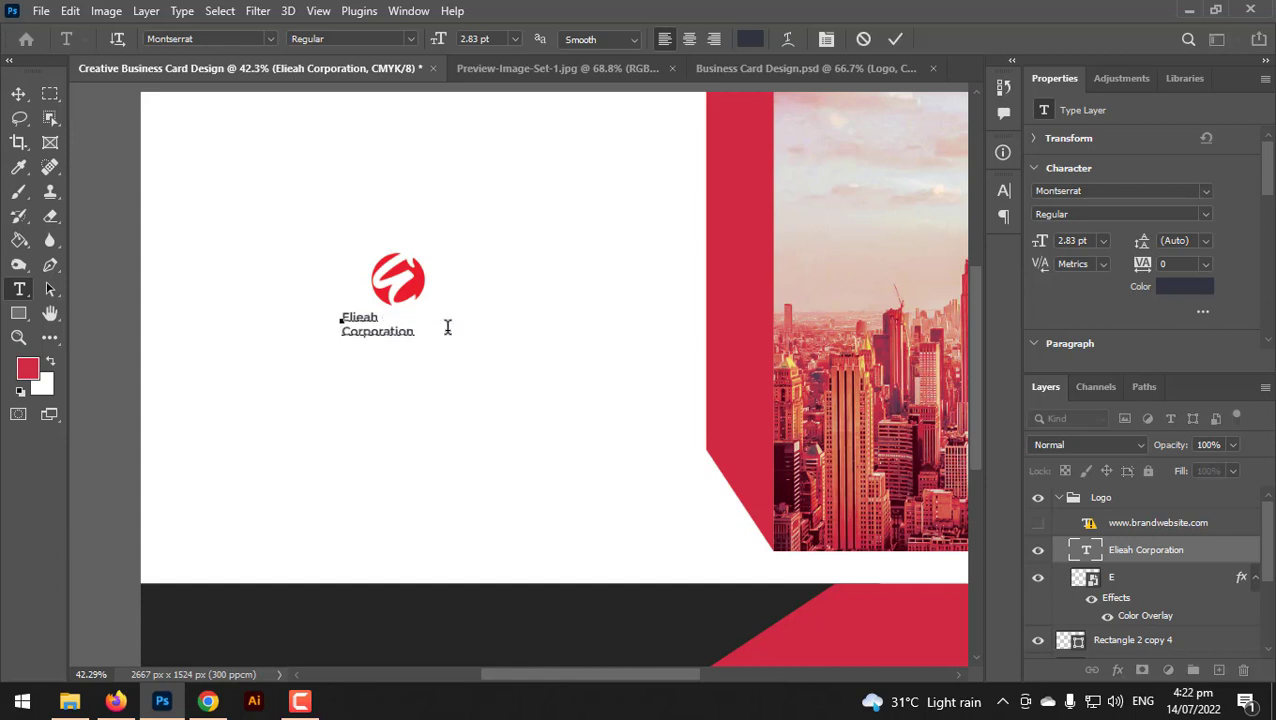
key(ctrl+a)
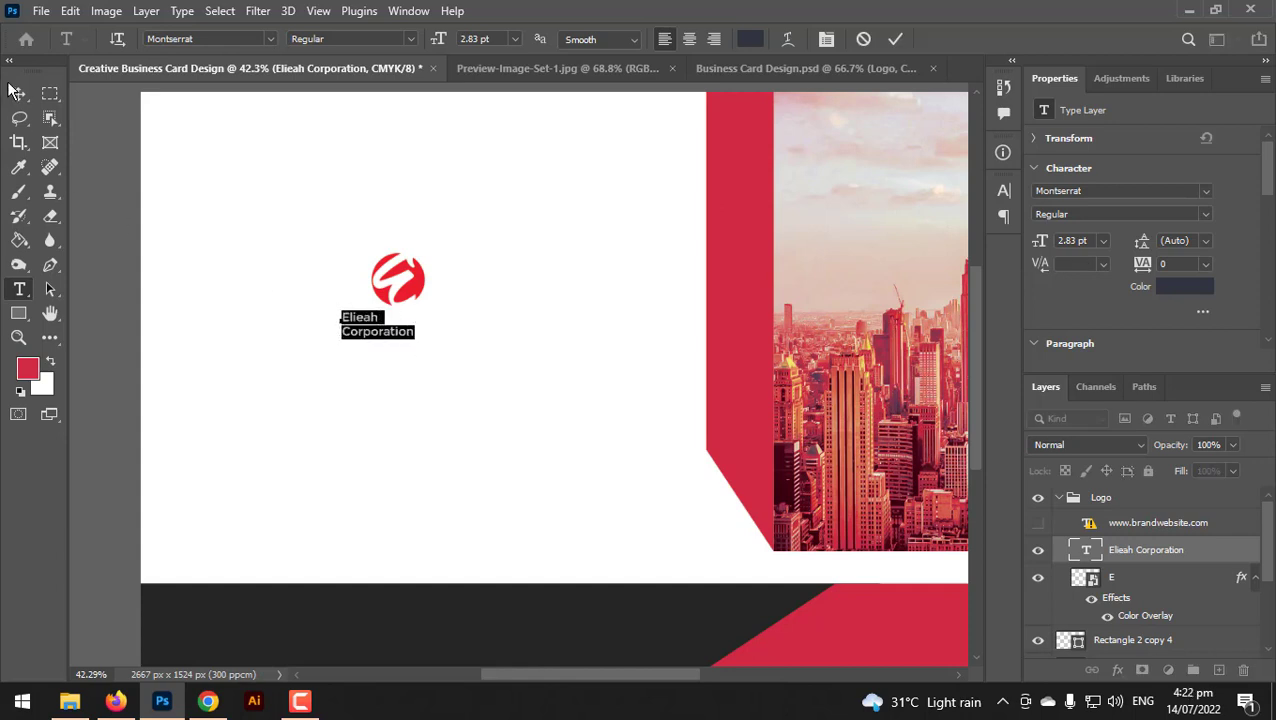
click(17, 94)
Enlarge the company name to 4.67 pt and place it to the right of the round logo mark, vertically centred on it.
key(ctrl+t)
drag(416, 324, 502, 292)
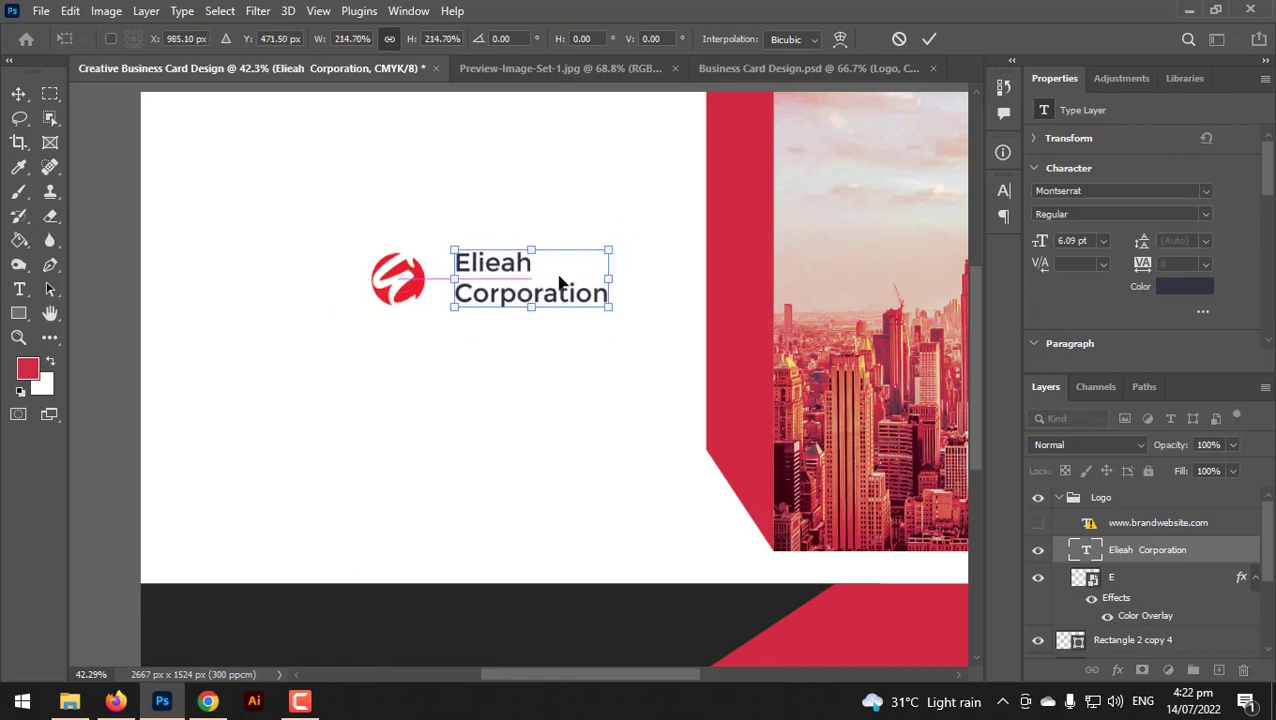
drag(603, 280, 481, 291)
key(Return)
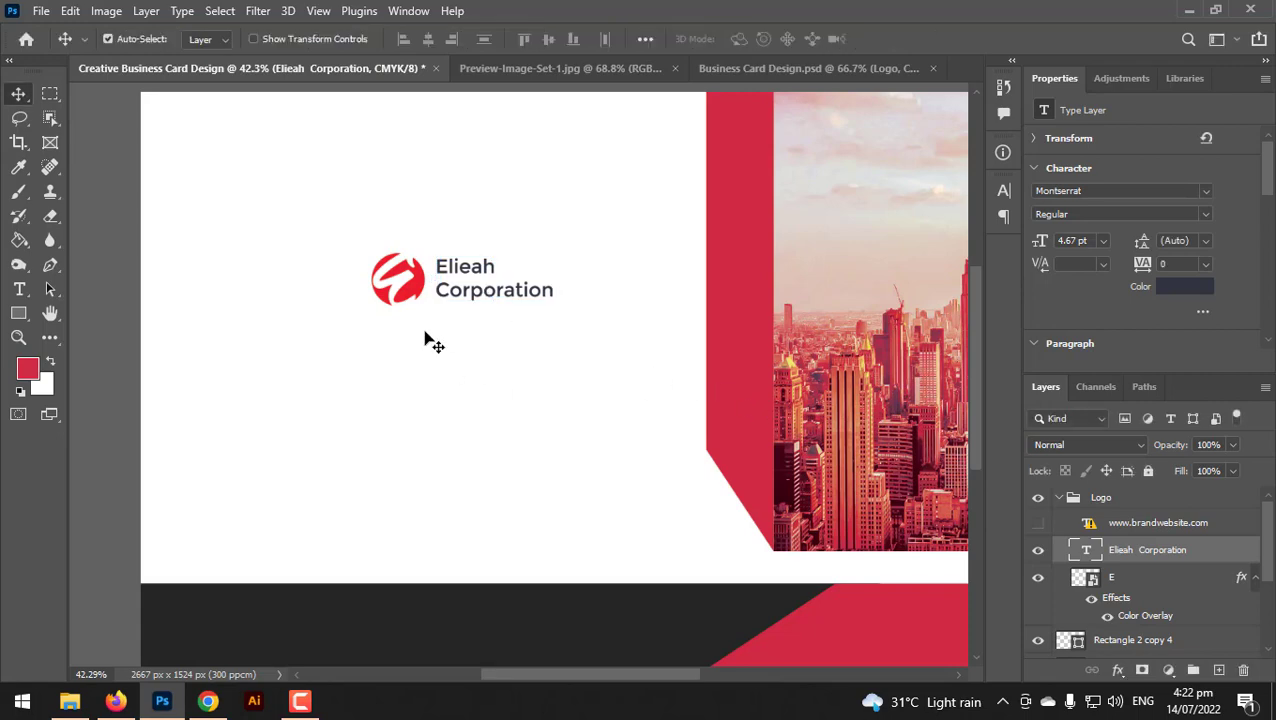
Change the logo mark's Color Overlay to the card's red, d12944.
click(424, 291)
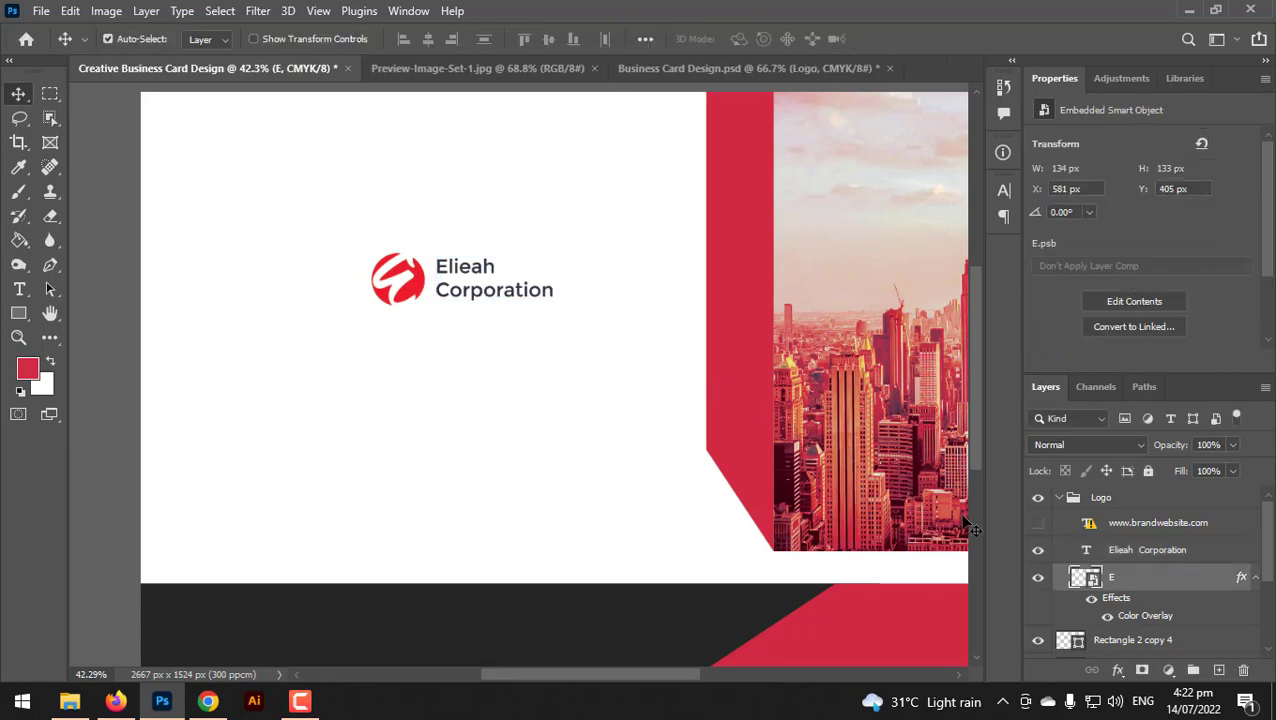
double_click(1145, 615)
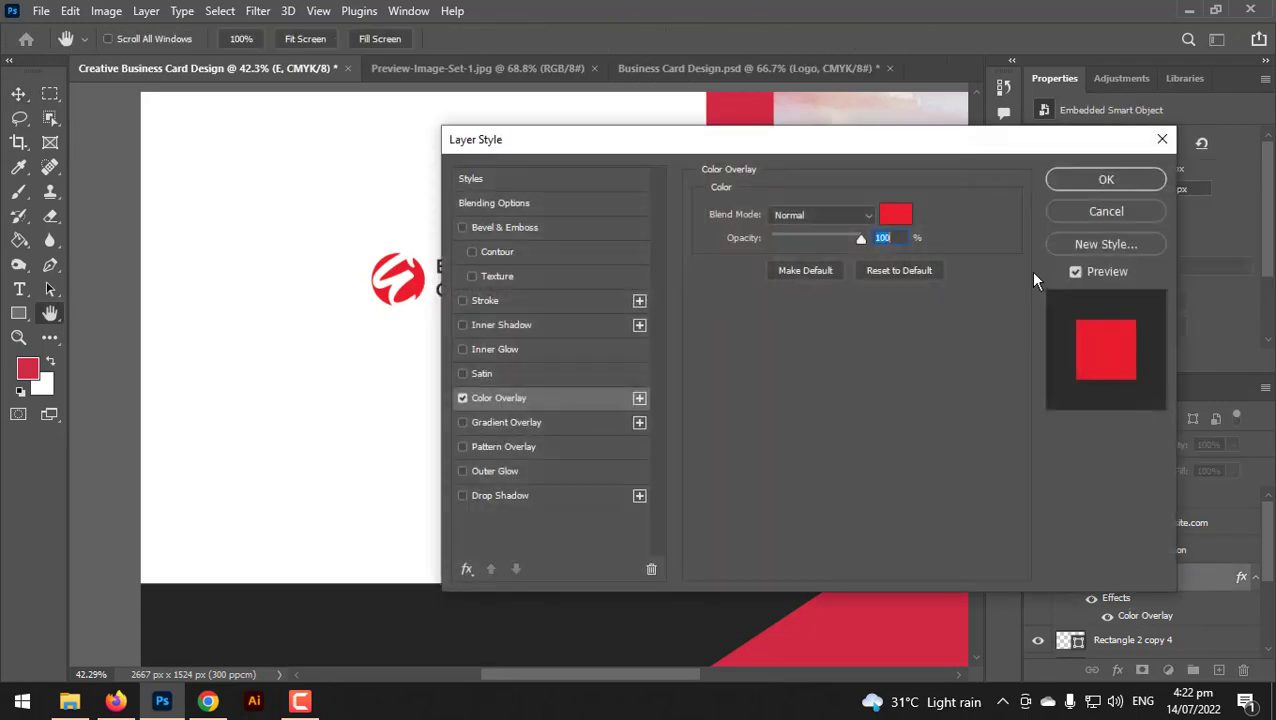
click(908, 222)
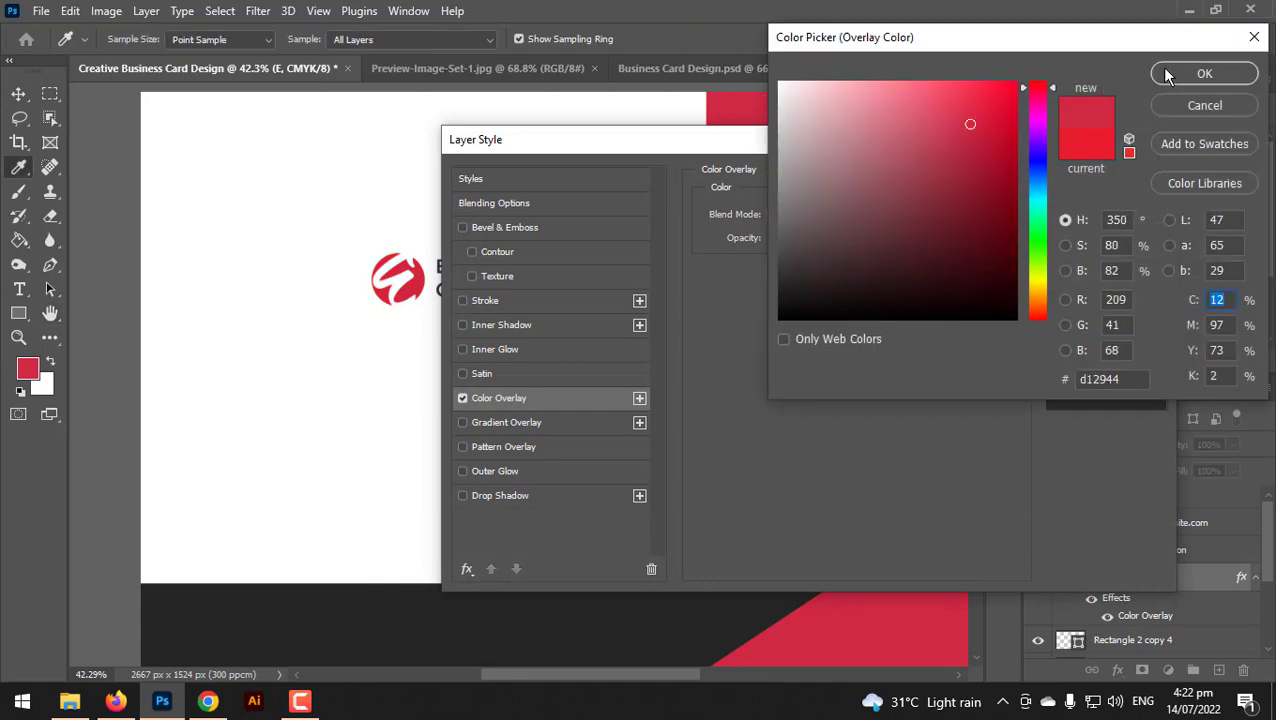
click(1167, 77)
click(1112, 208)
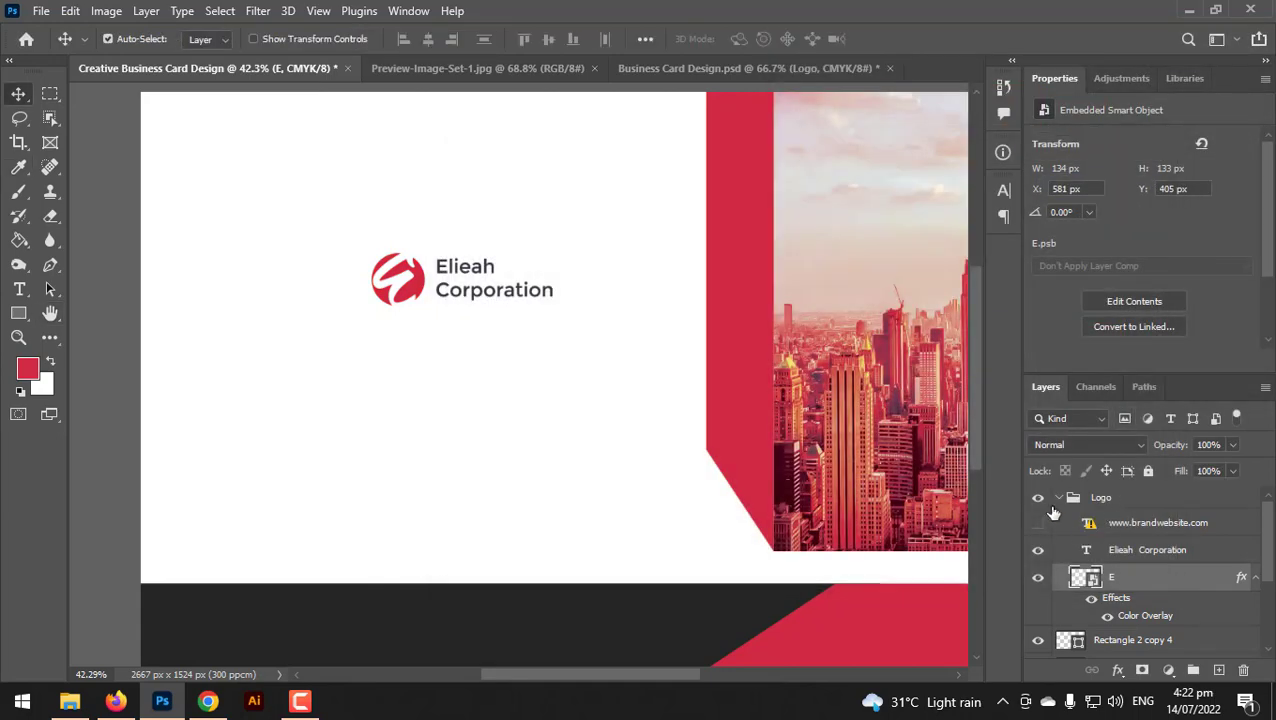
click(1068, 500)
click(1059, 498)
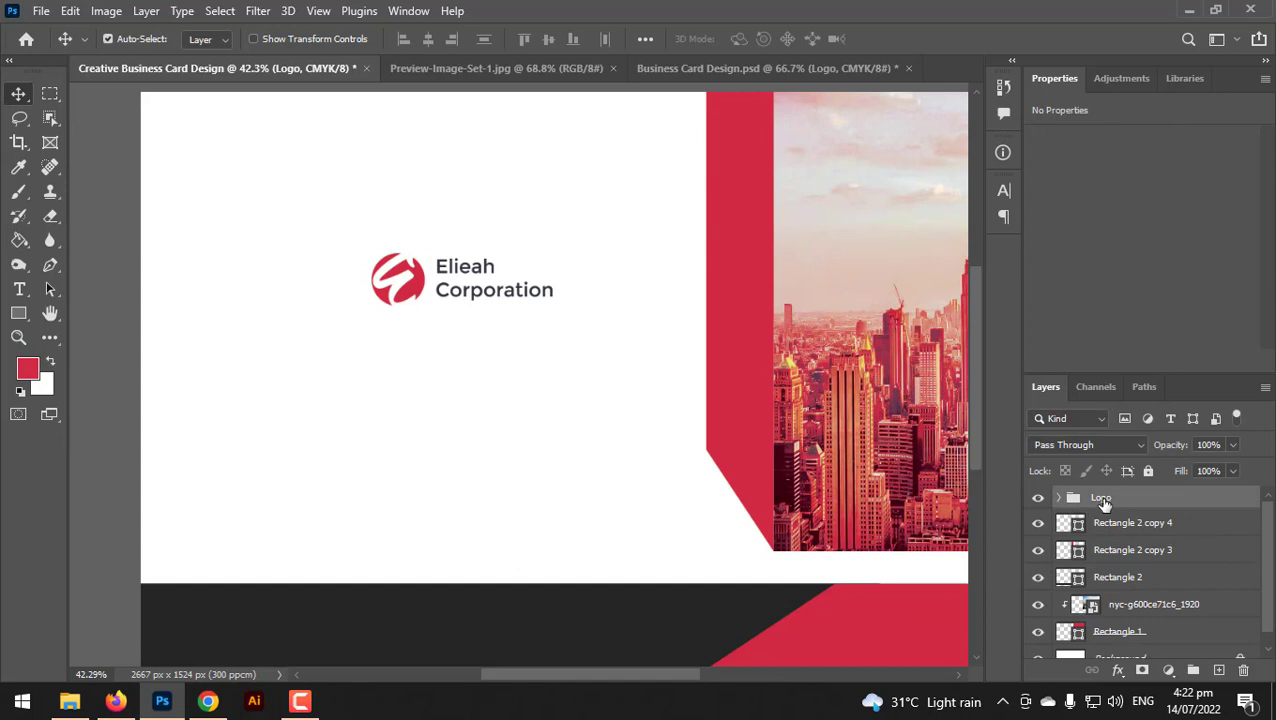
key(ctrl+t)
click(825, 346)
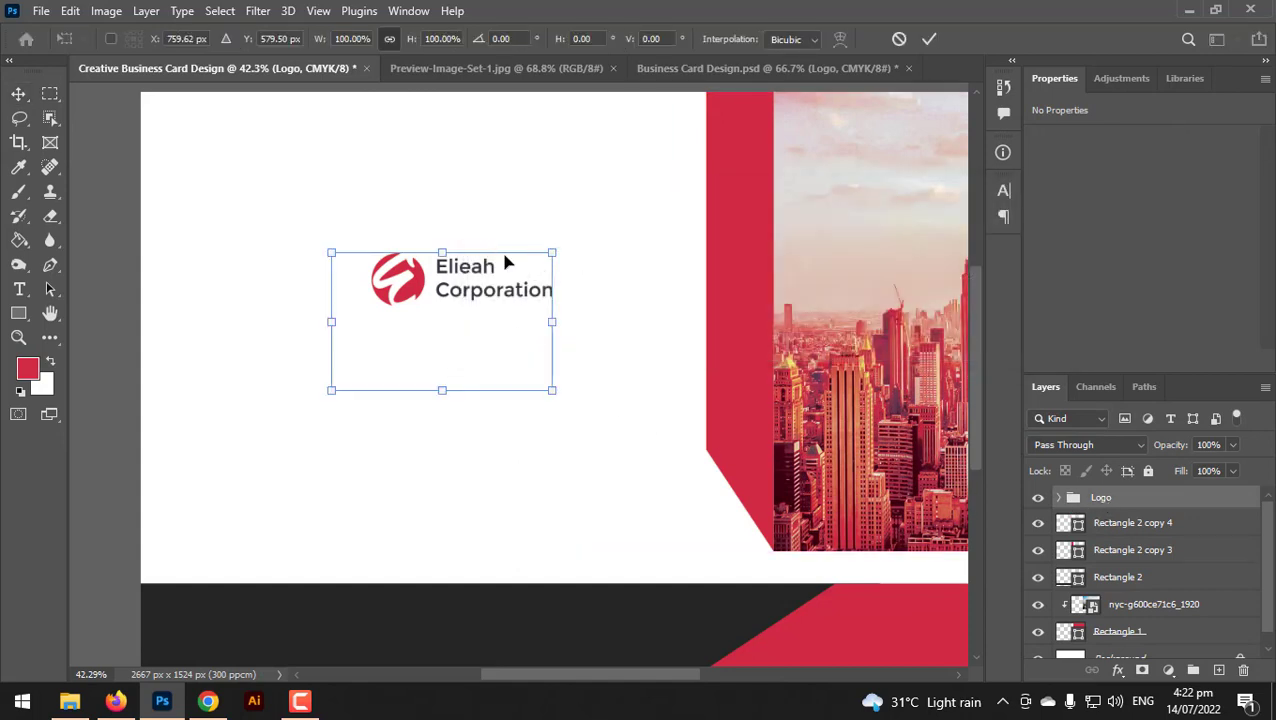
click(1060, 499)
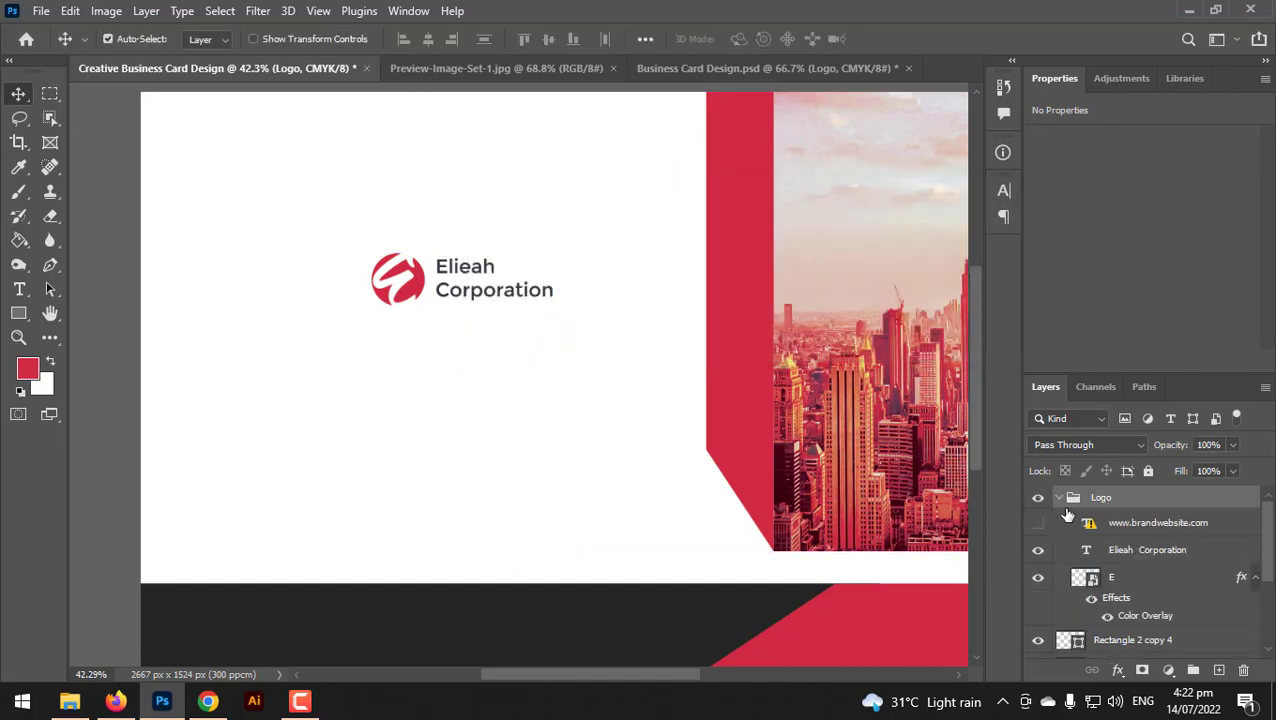
click(1148, 530)
key(Delete)
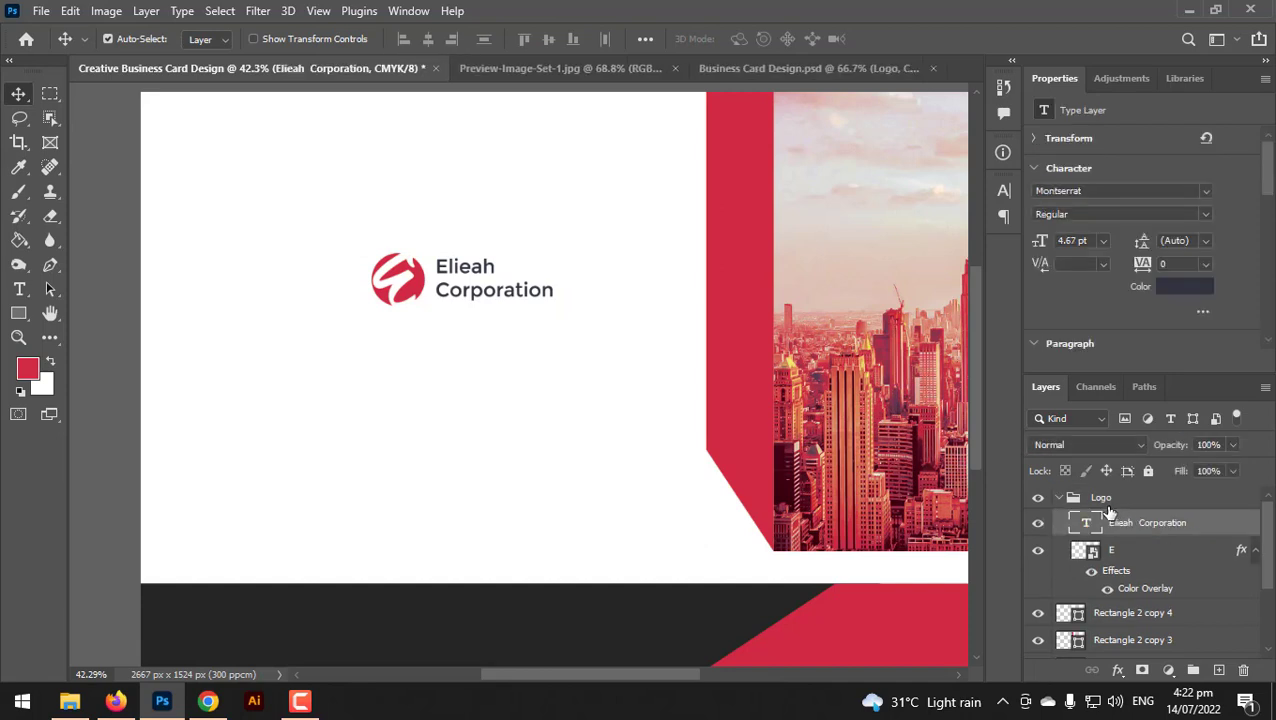
Enlarge the whole Logo group and place it in the upper-left part of the card's white area.
click(1085, 500)
key(ctrl+t)
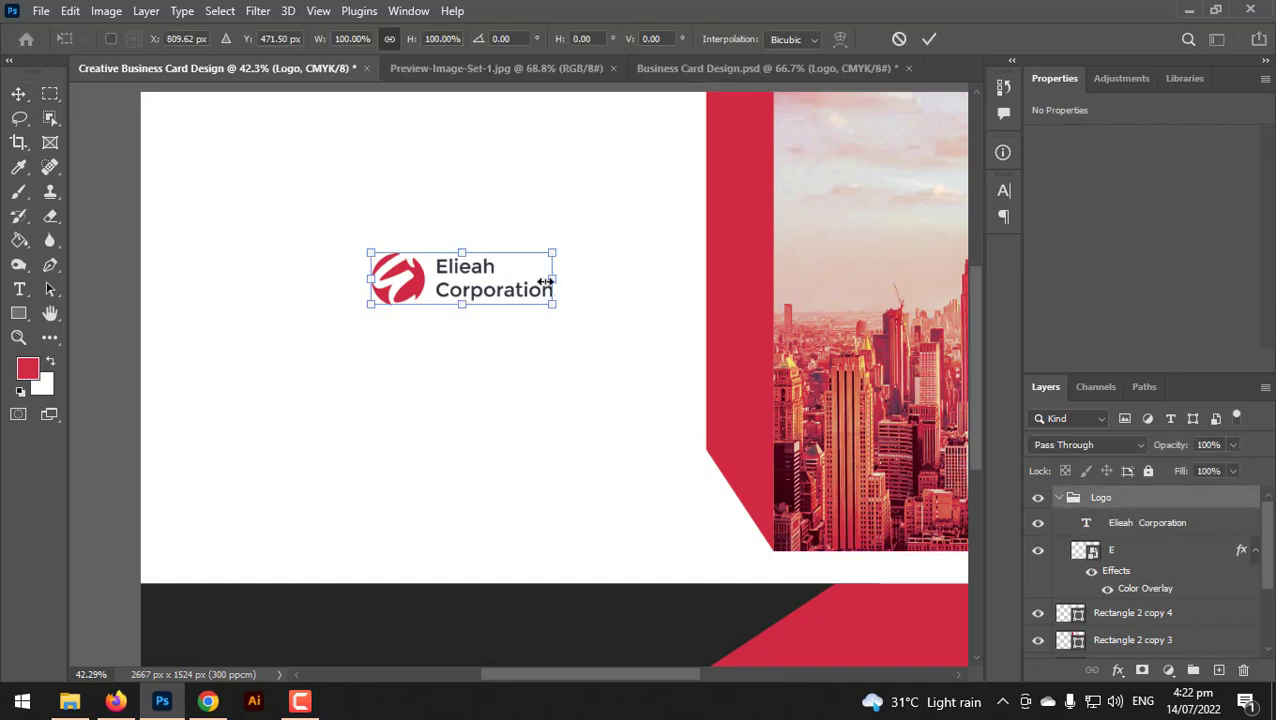
drag(545, 281, 640, 383)
drag(556, 371, 394, 276)
drag(477, 298, 457, 220)
key(Return)
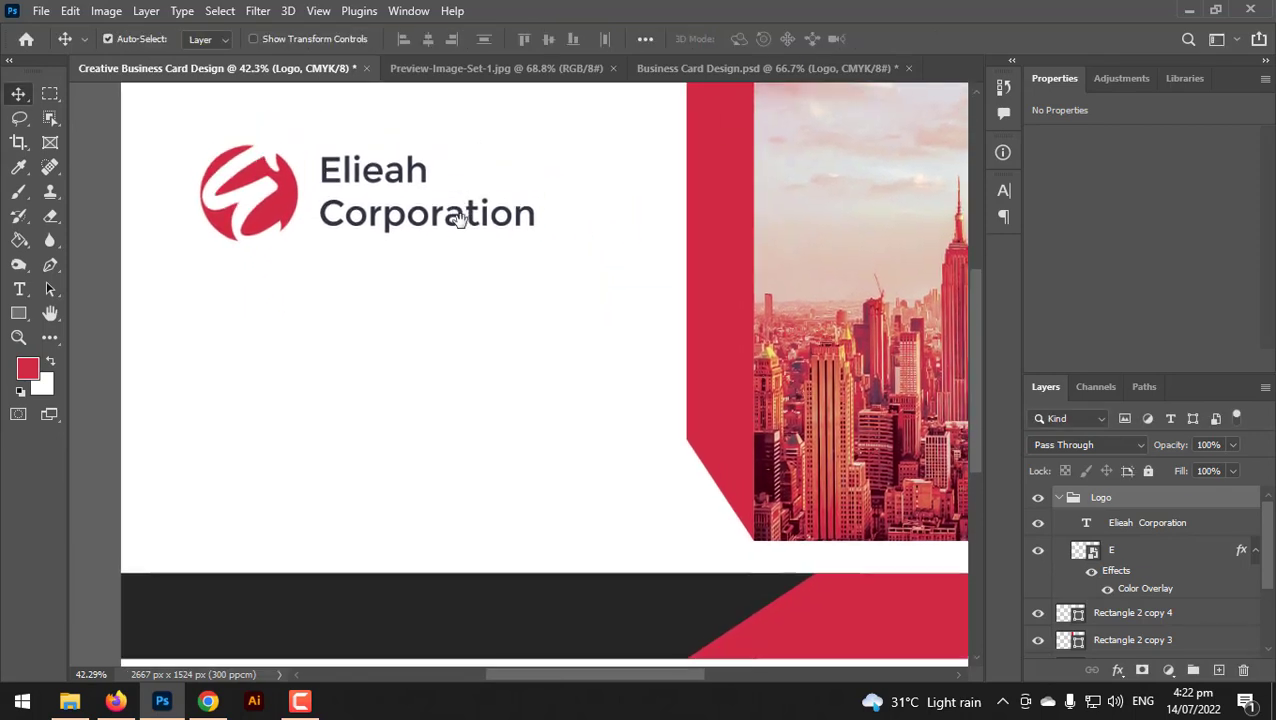
Add the text DIGITAL MARKETING EXPERT on three lines in the white area below the logo.
scroll(457, 220, down, 2)
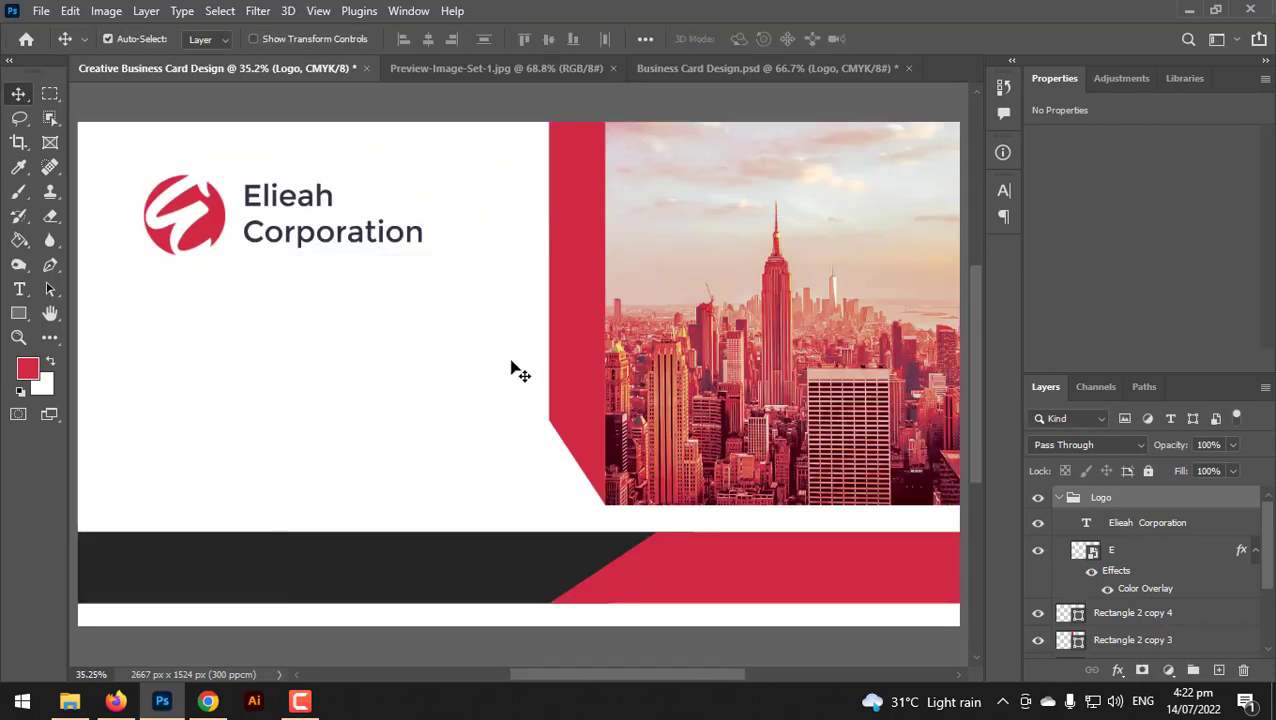
click(18, 290)
click(181, 402)
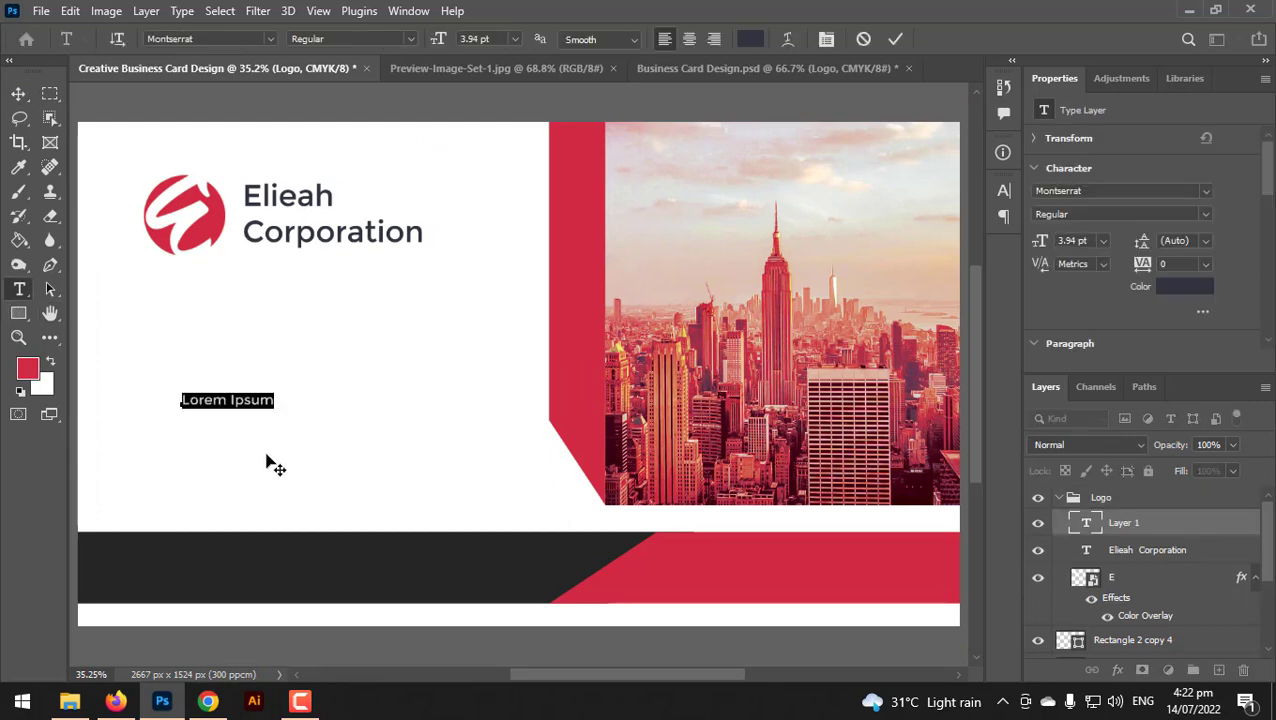
key(BackSpace)
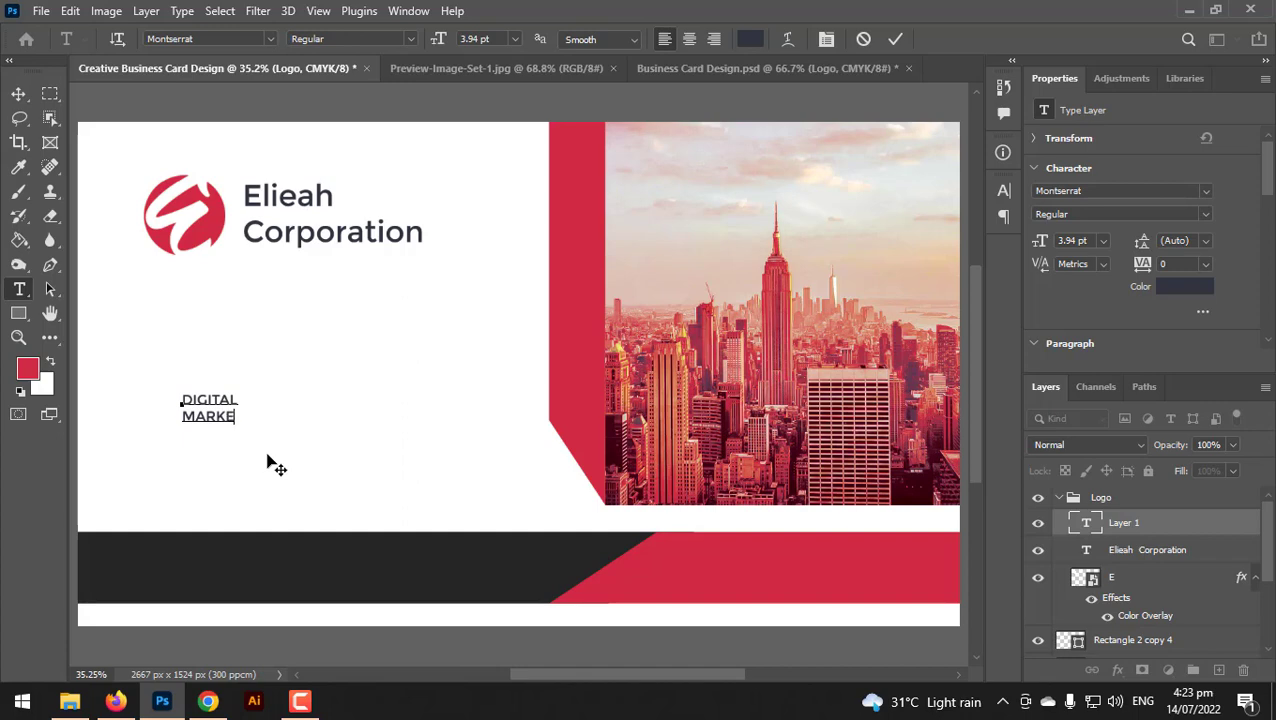
key(BackSpace)
key(Delete)
key(Delete)
text(I)
key(ctrl+a)
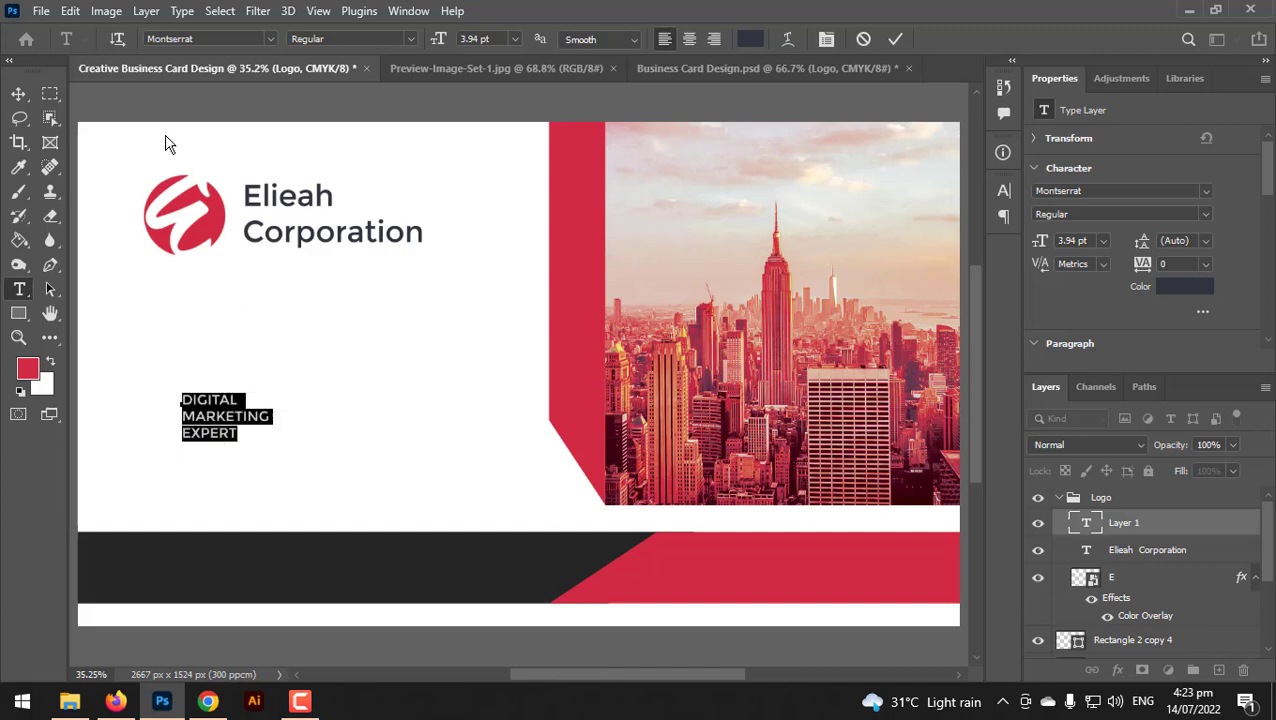
click(20, 95)
Scale the DIGITAL MARKETING EXPERT text to about 318.7% and align its left edge with the logo mark.
key(ctrl+t)
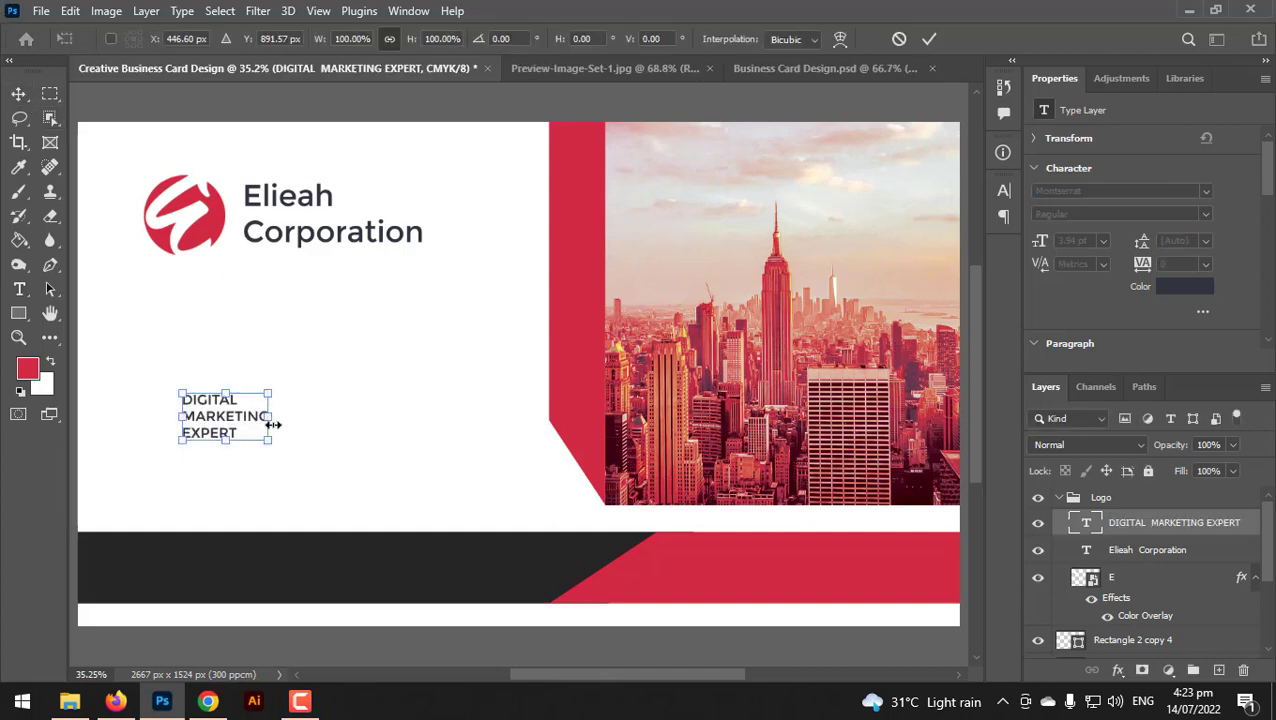
drag(272, 425, 460, 450)
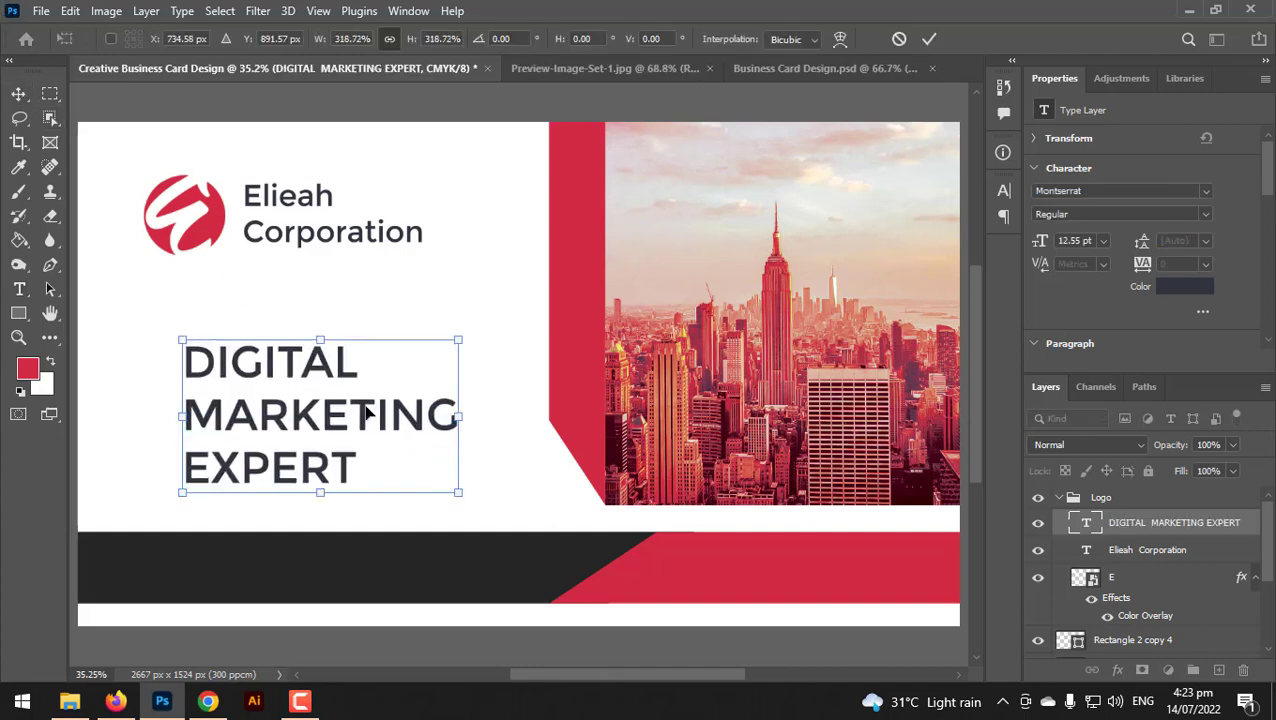
drag(367, 413, 347, 403)
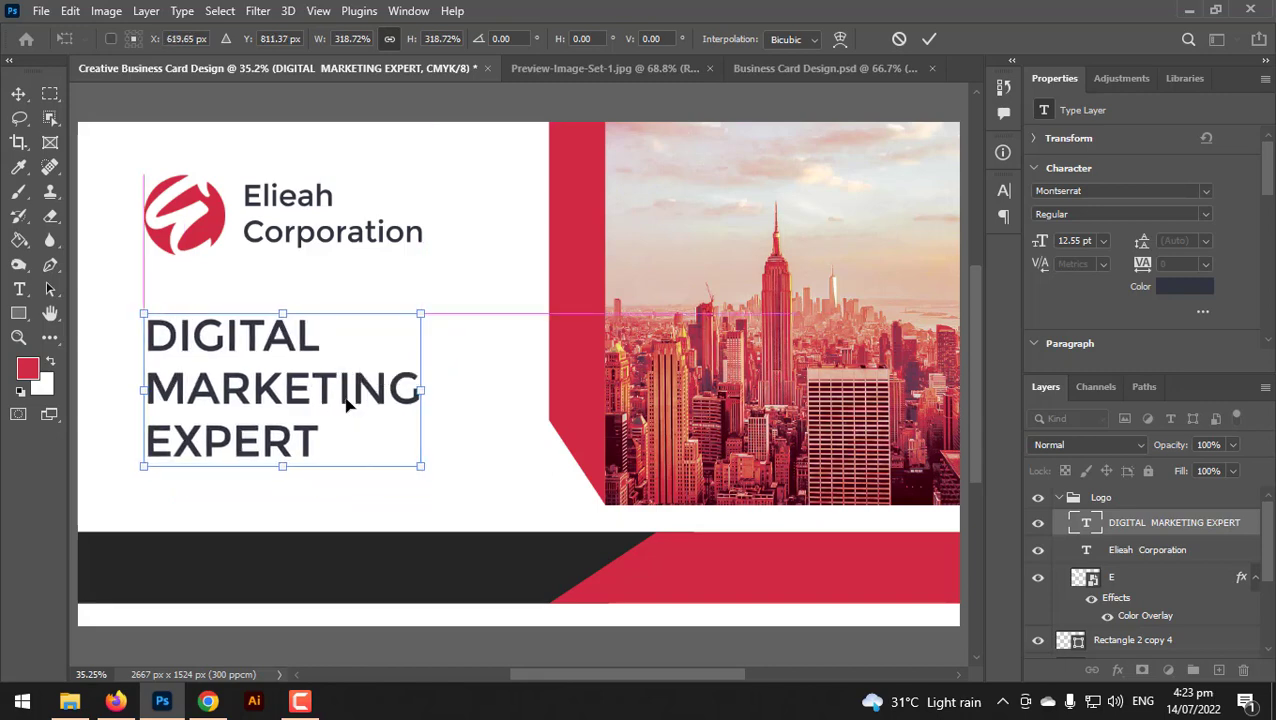
key(Return)
Recolor the word MARKETING in the headline with the red d12944 sampled from the card and set it to Bold.
click(19, 291)
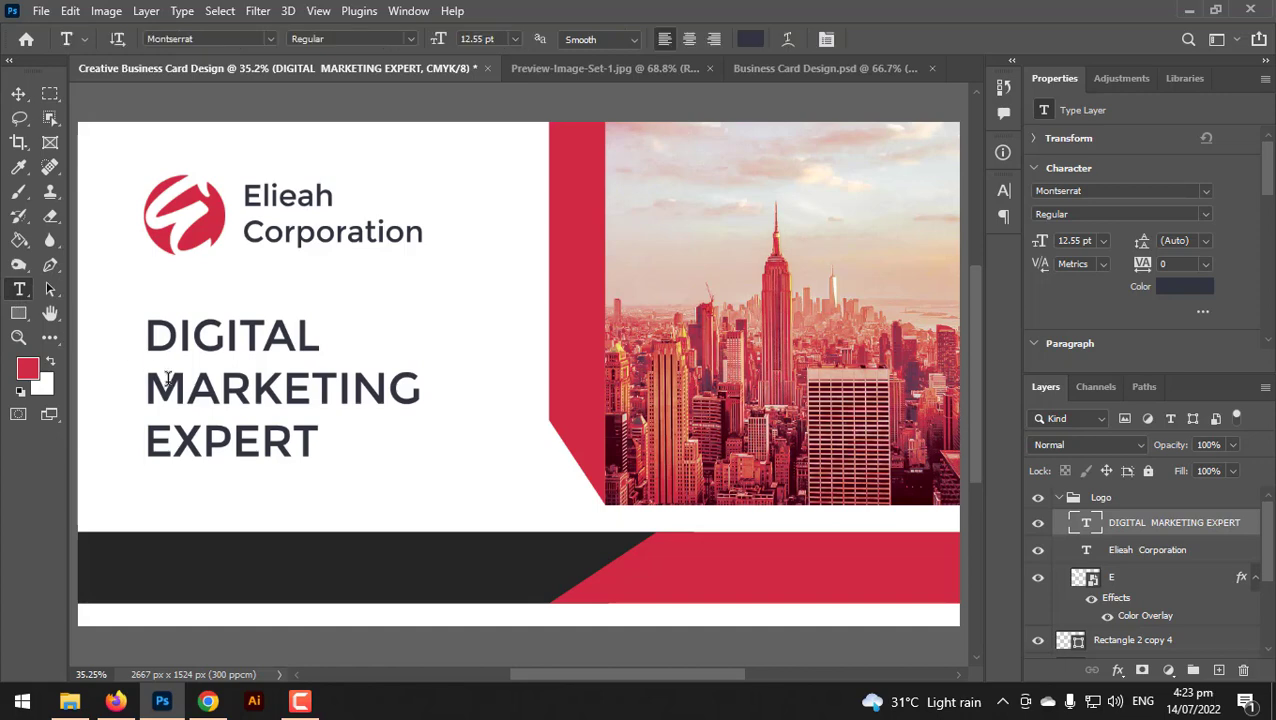
drag(144, 389, 422, 389)
click(751, 38)
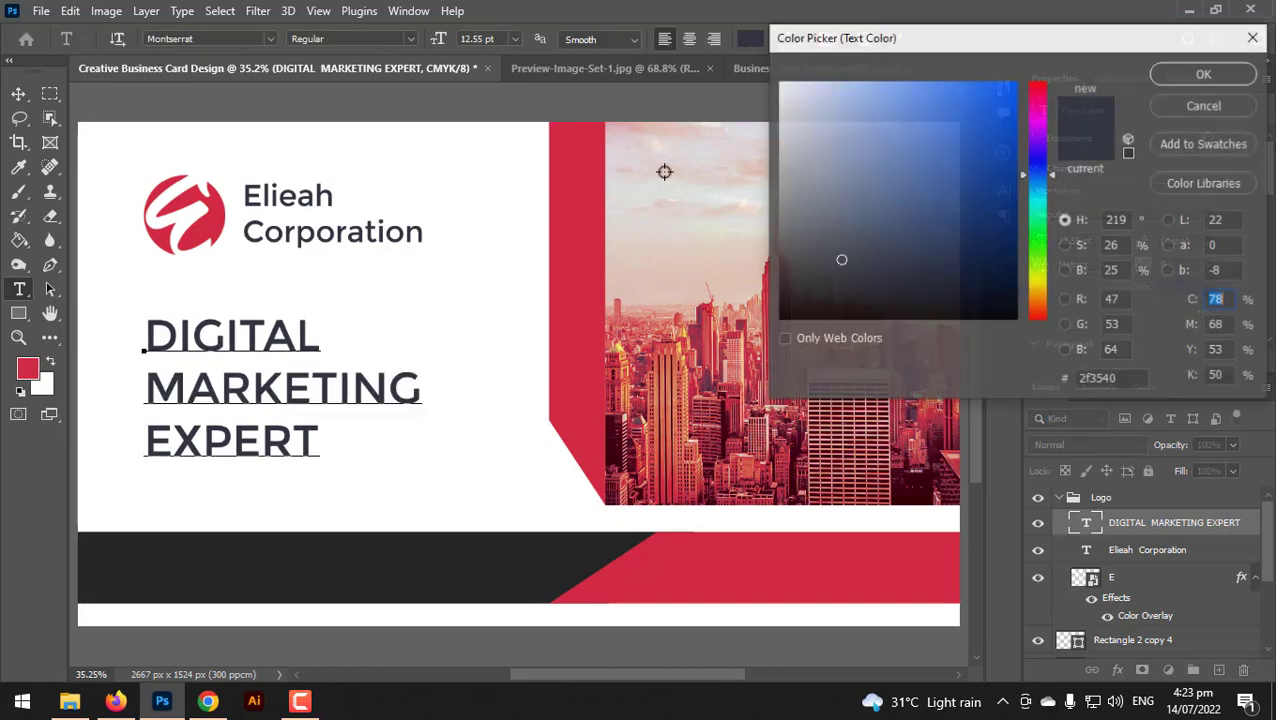
click(595, 248)
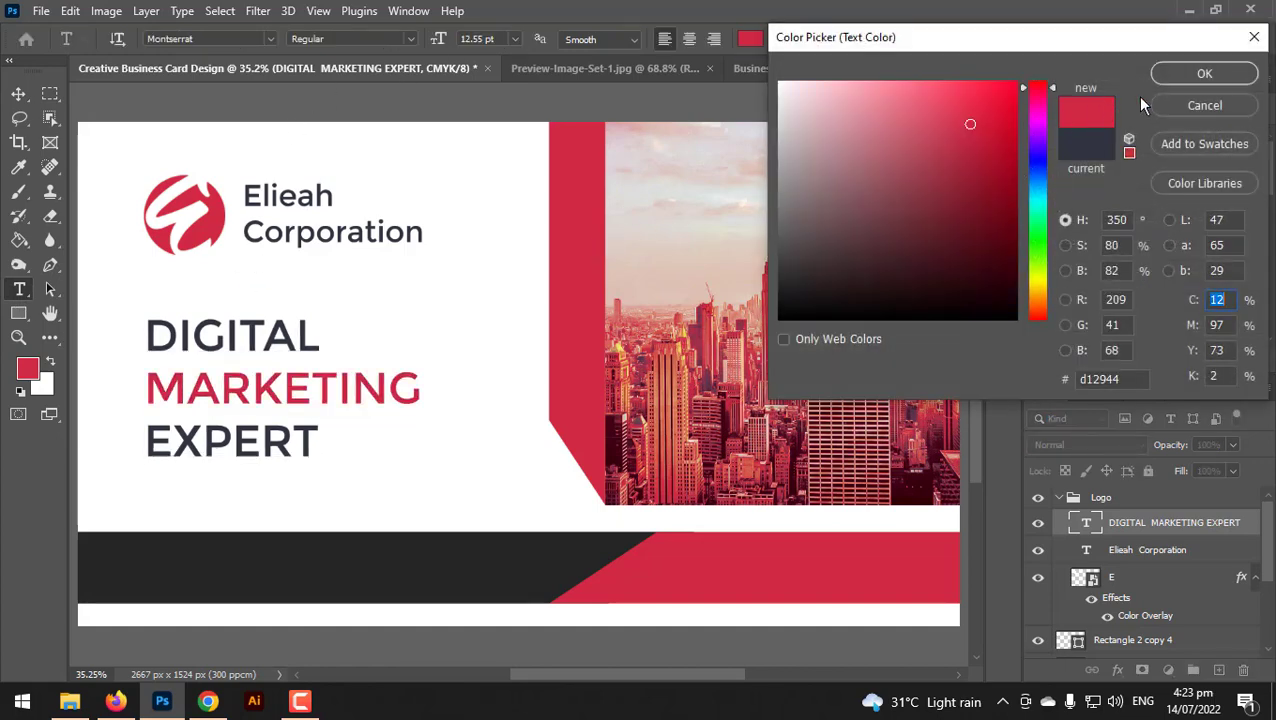
click(1204, 73)
click(410, 38)
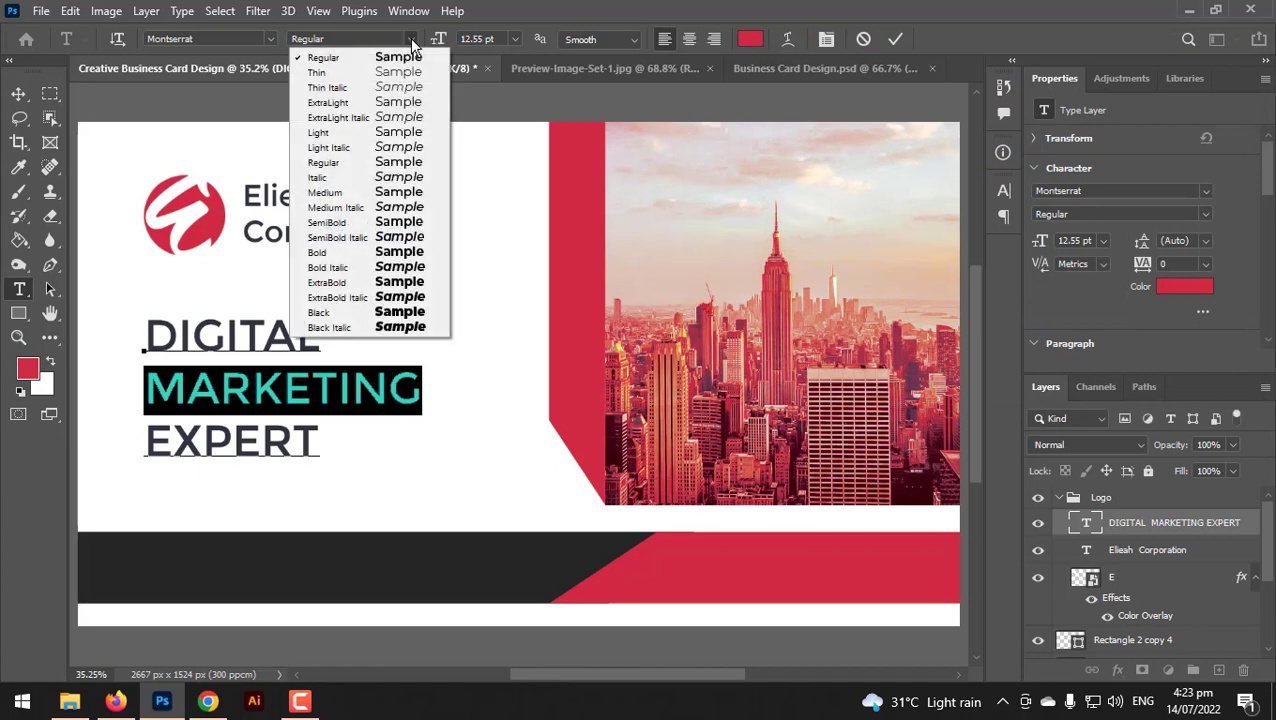
click(335, 240)
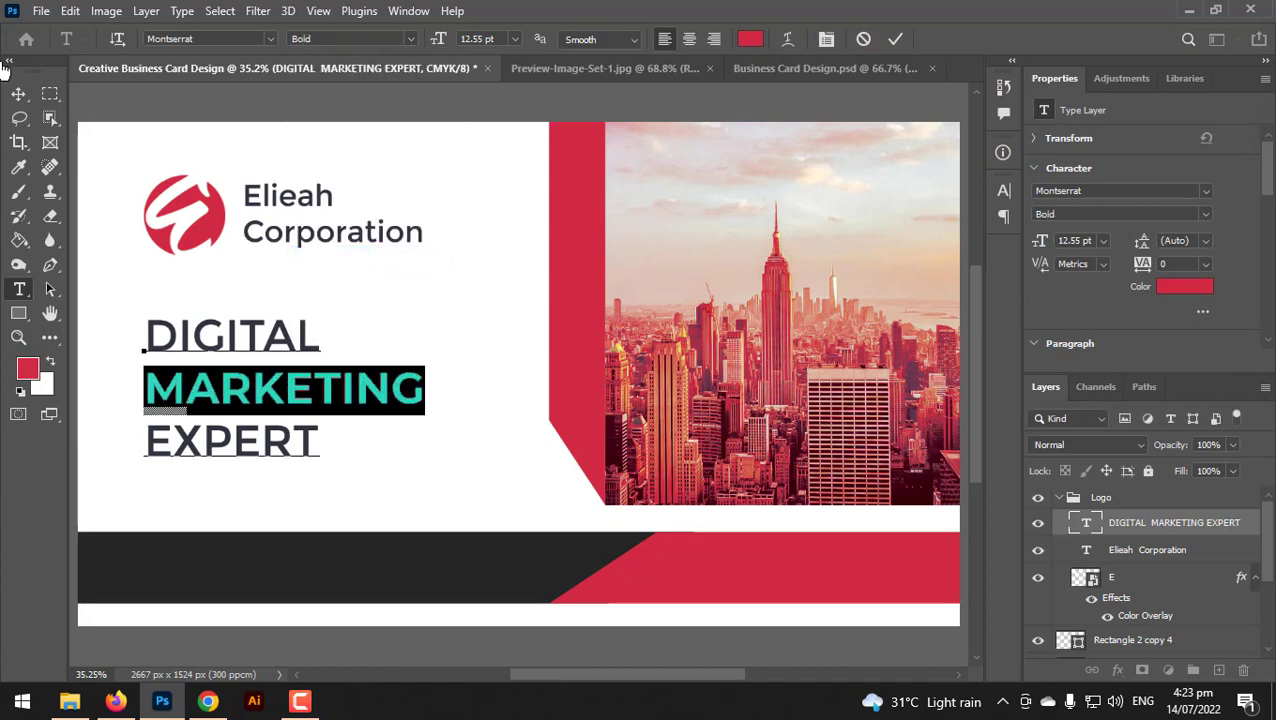
click(16, 94)
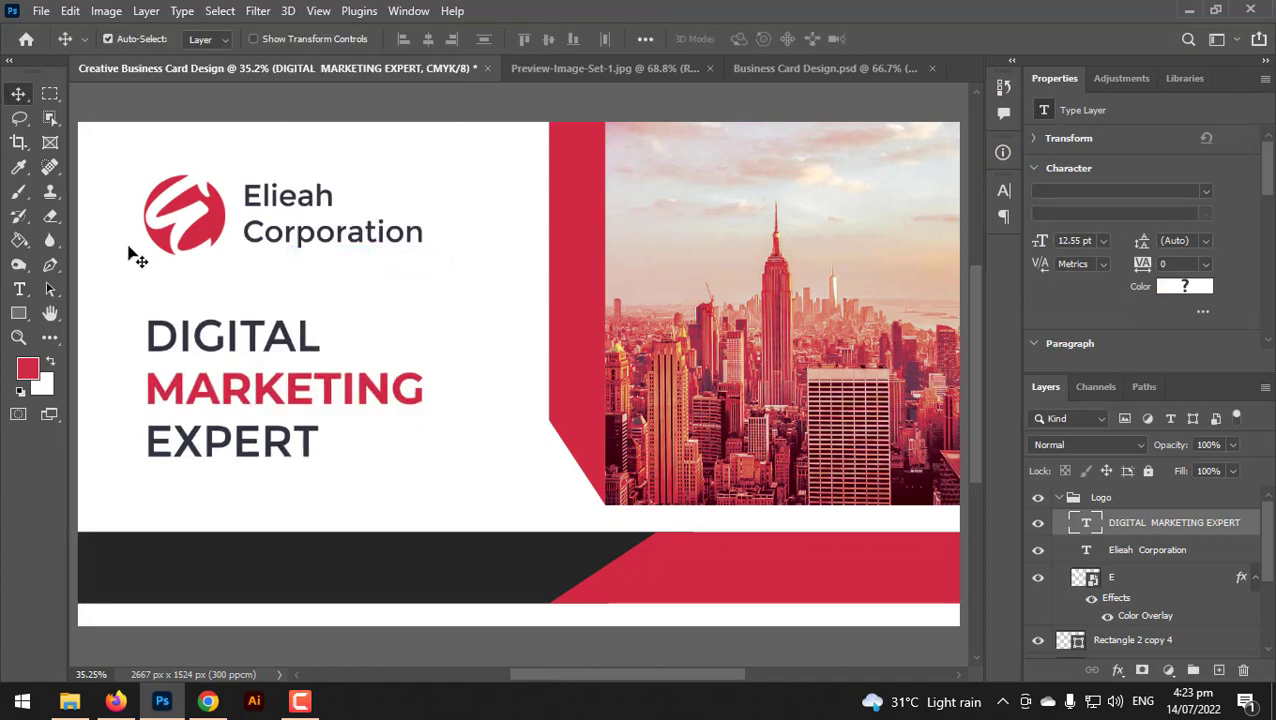
Move the headline up closer to the logo and scale the whole Logo group to about 117%.
drag(215, 332, 216, 308)
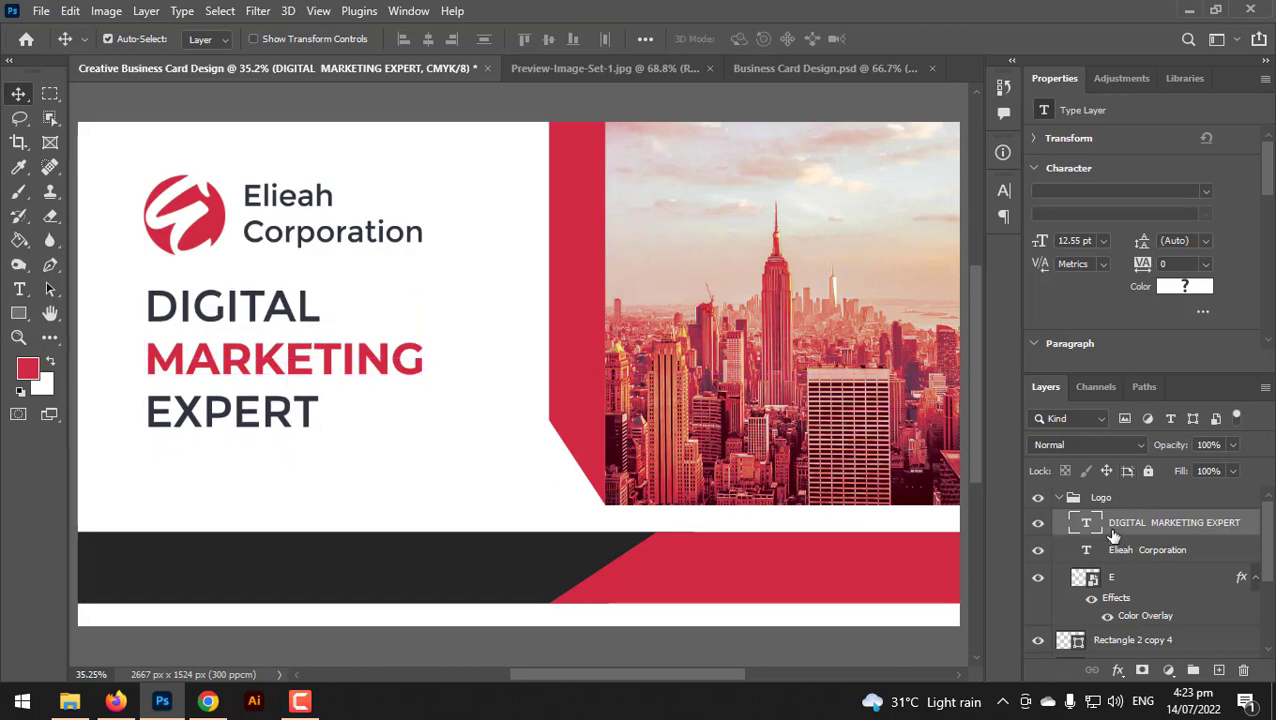
click(1058, 500)
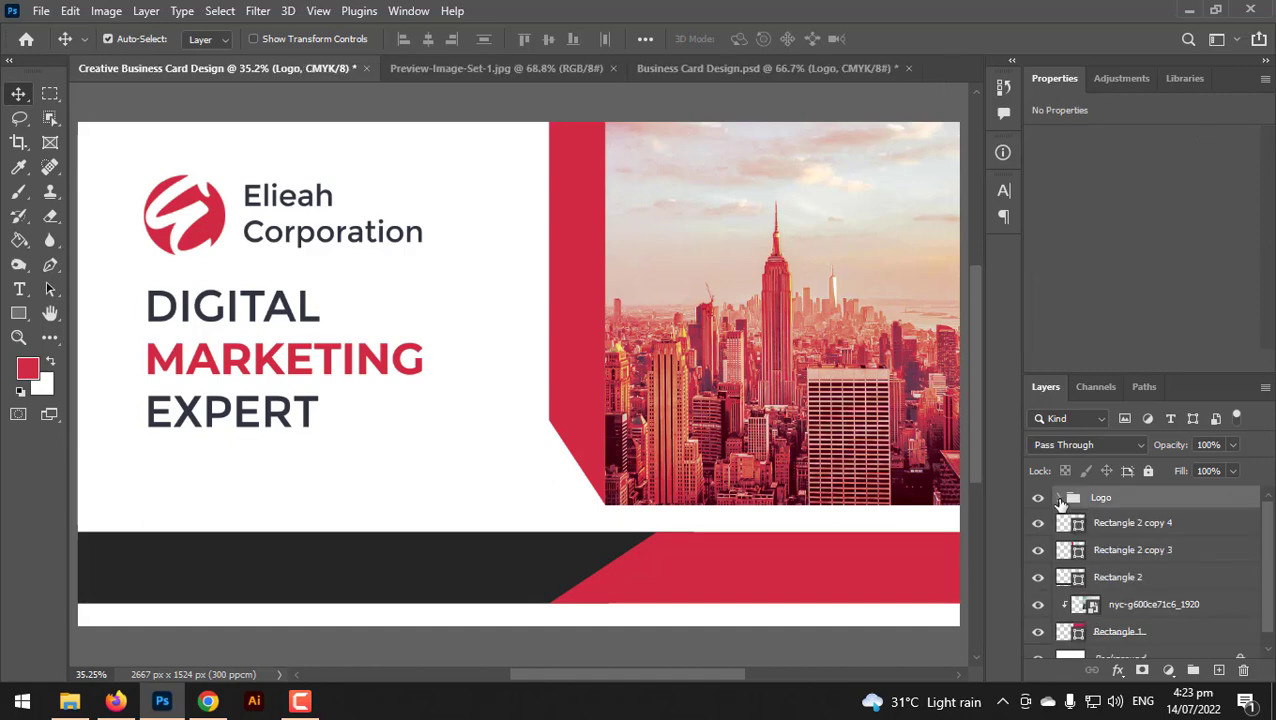
key(ctrl+t)
mouse_move(421, 420)
mouse_down()
mouse_move(470, 453)
mouse_move(470, 470)
mouse_move(410, 400)
mouse_up()
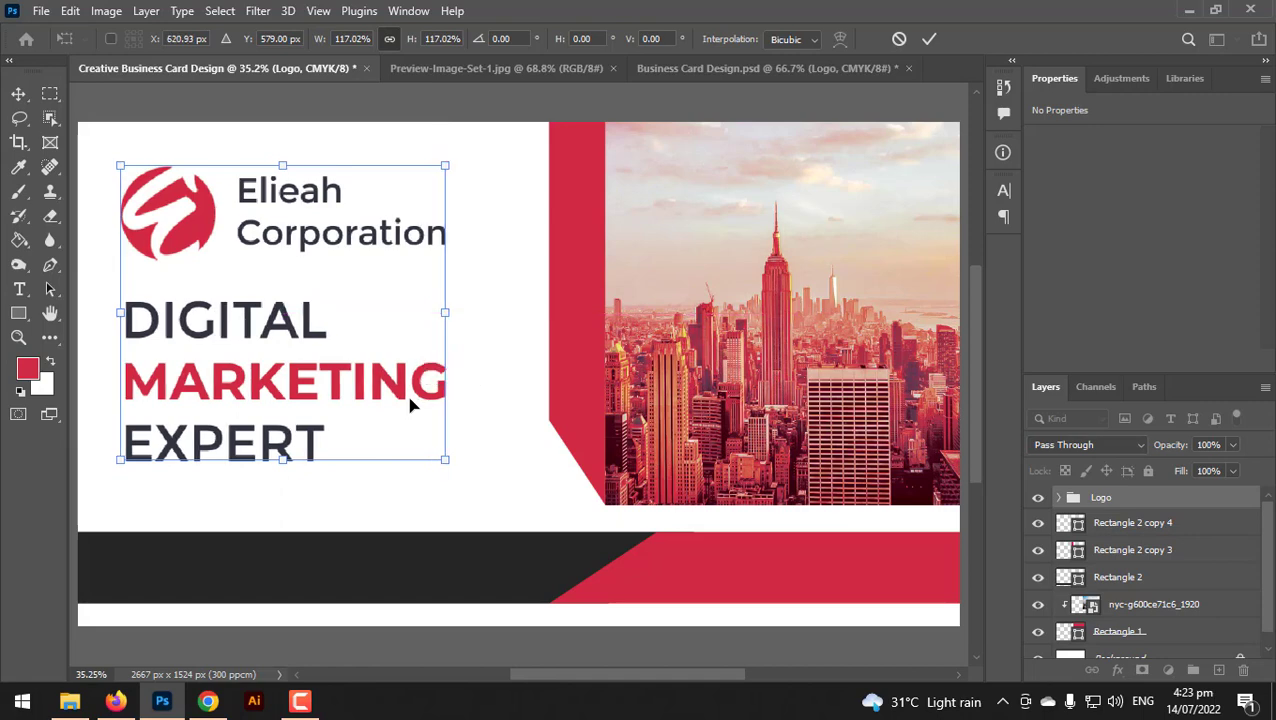
key(Return)
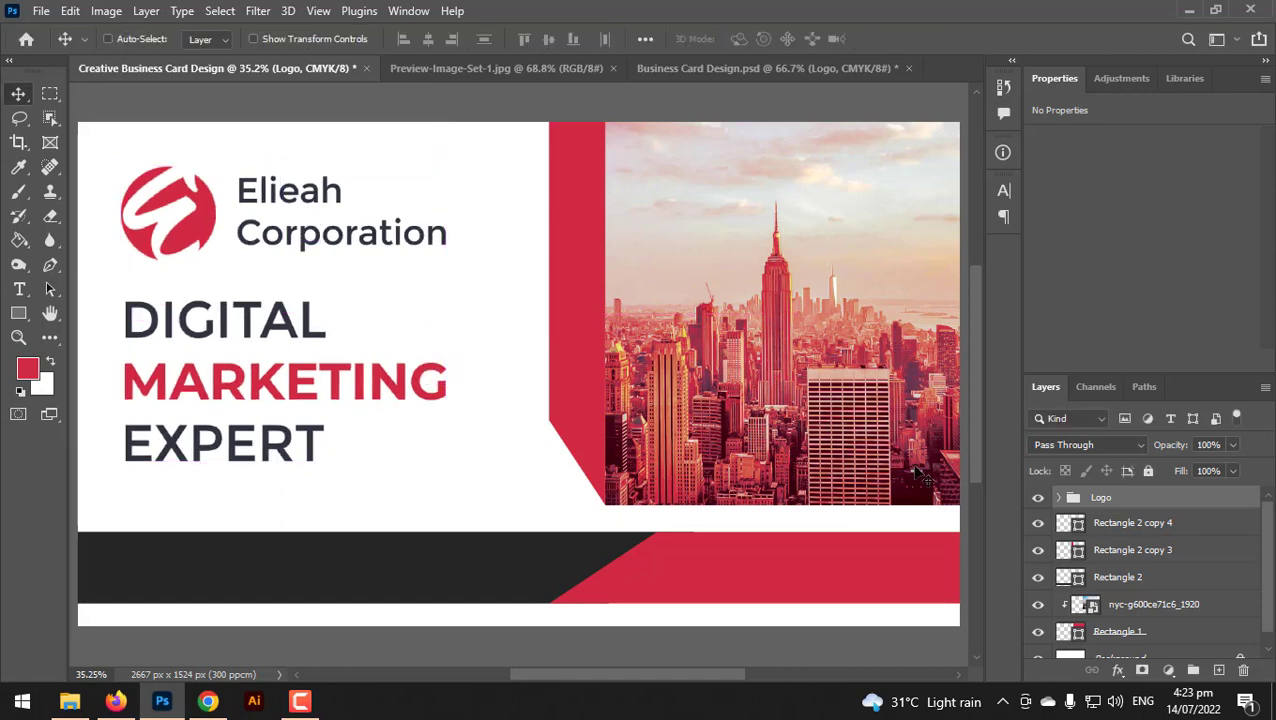
Move the Logo group about 72 px right and 41 px down within the card's white area.
scroll(690, 437, down, 5)
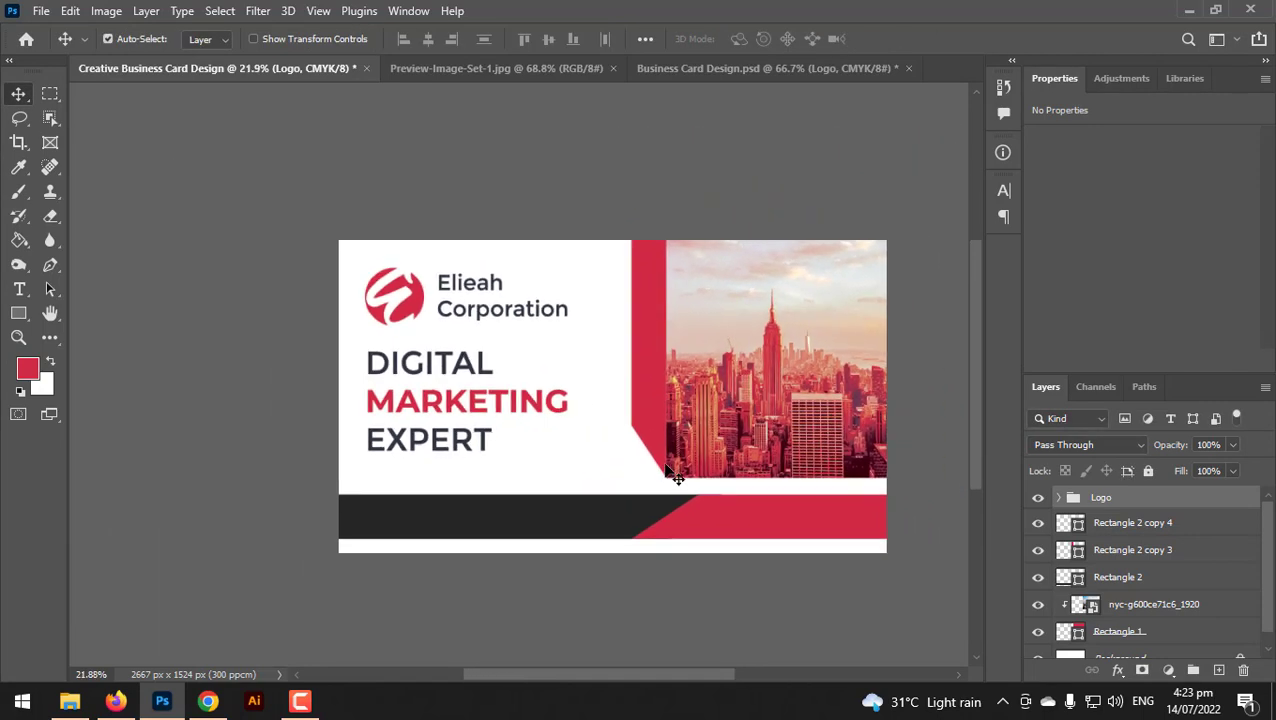
scroll(655, 495, up, 3)
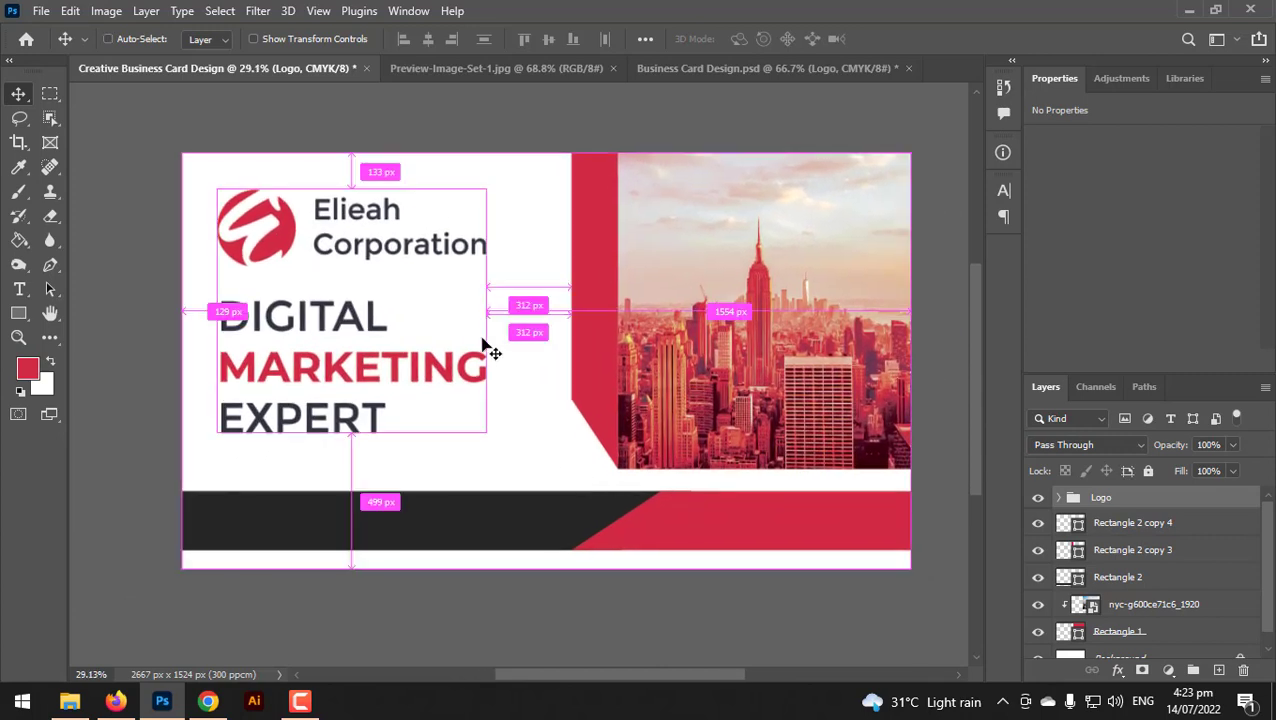
key(ctrl+t)
drag(412, 301, 433, 316)
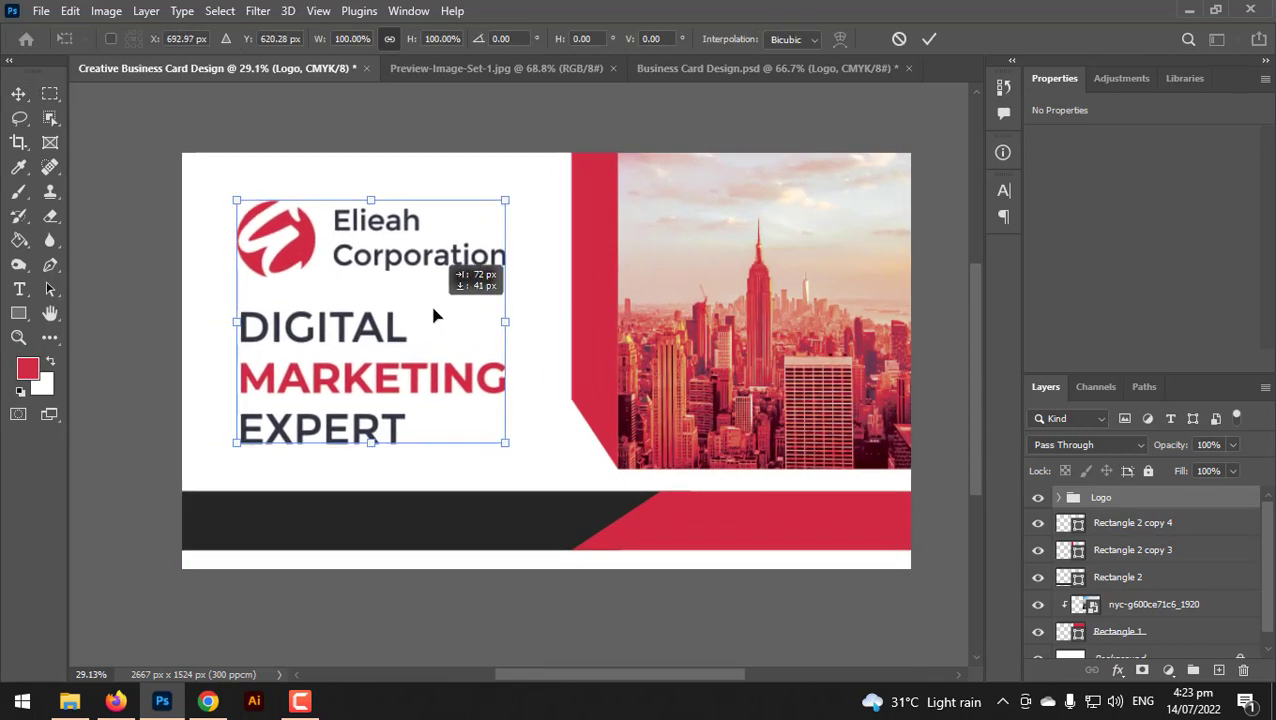
key(Return)
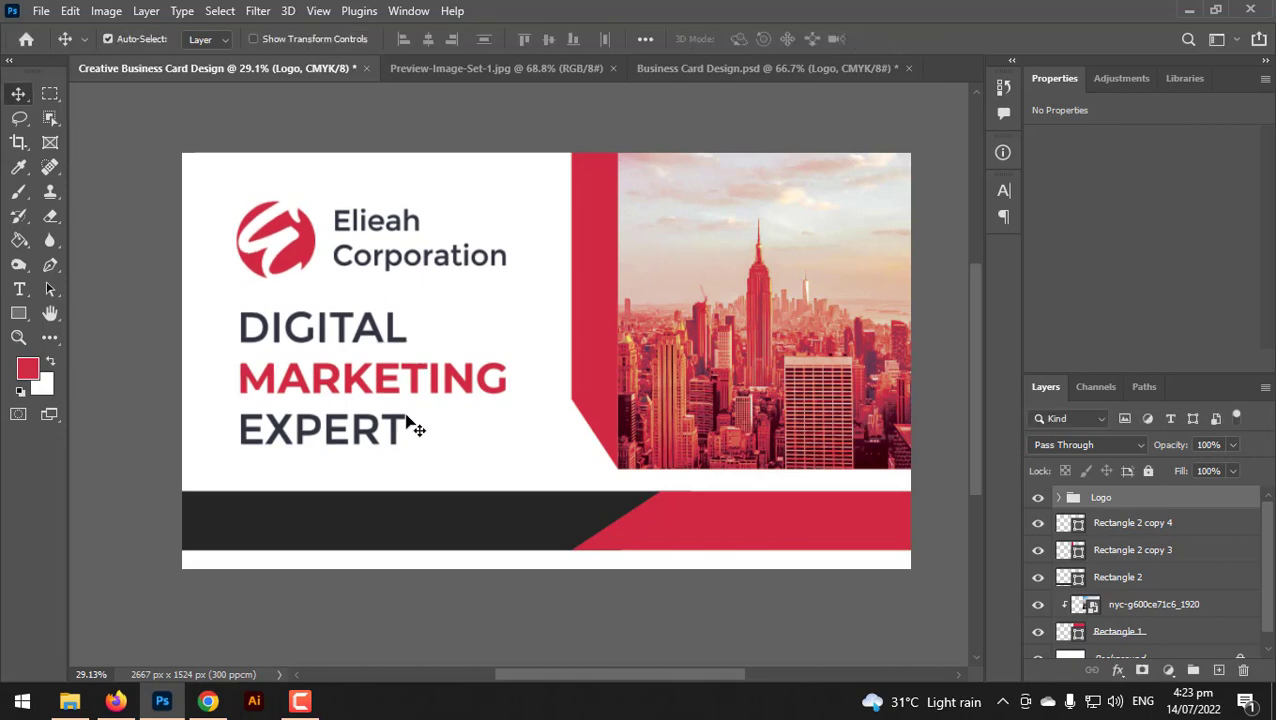
Set the word EXPERT in the headline to the Montserrat Light weight.
scroll(415, 432, up, 2)
click(19, 289)
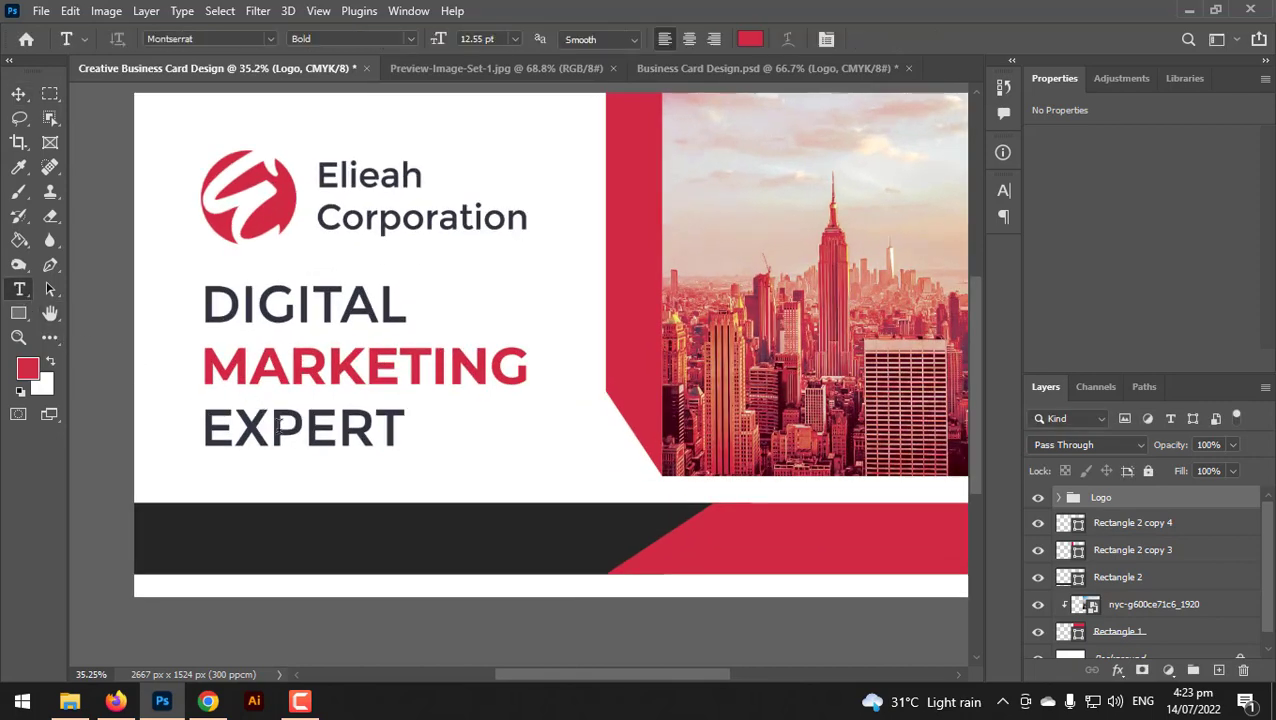
double_click(281, 420)
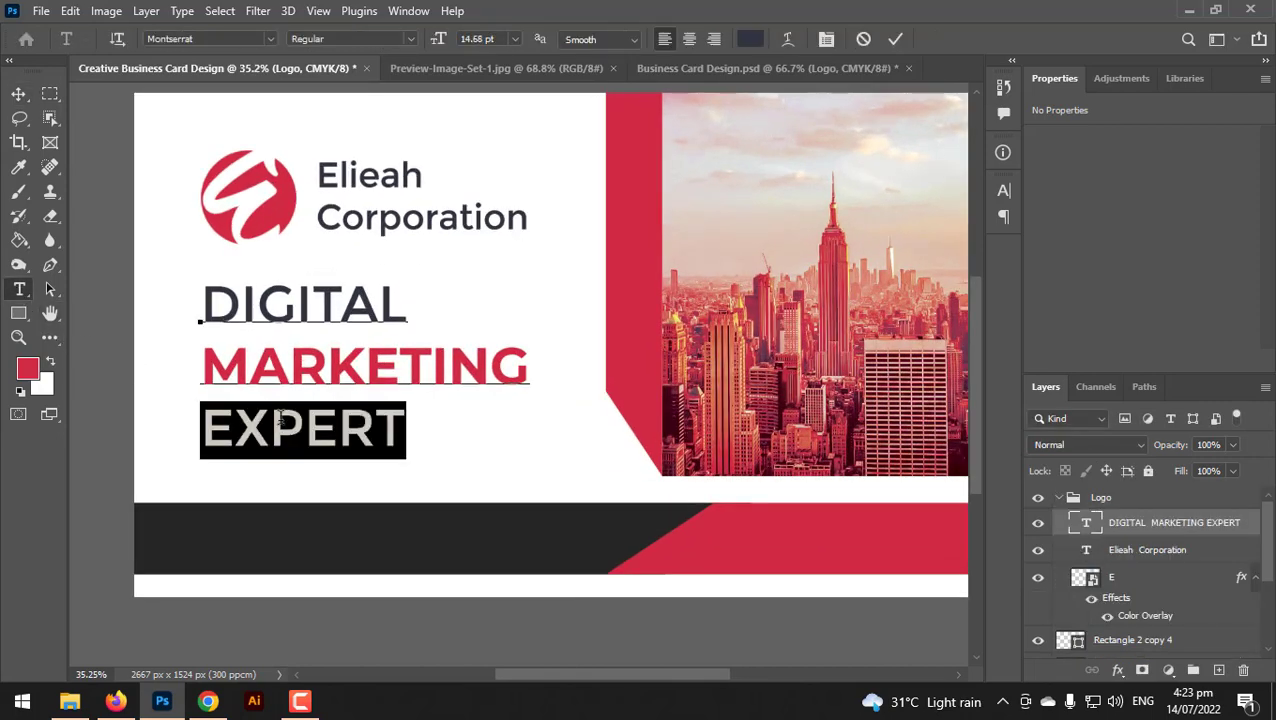
click(408, 38)
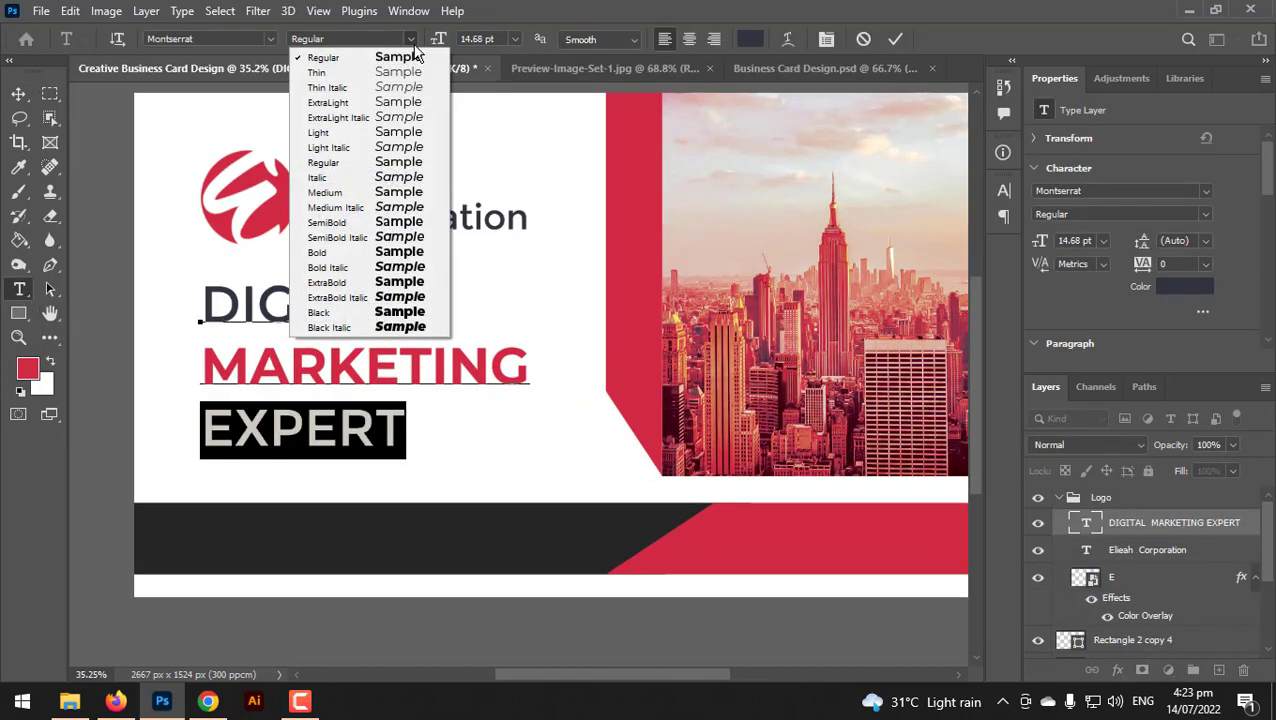
click(364, 139)
click(18, 93)
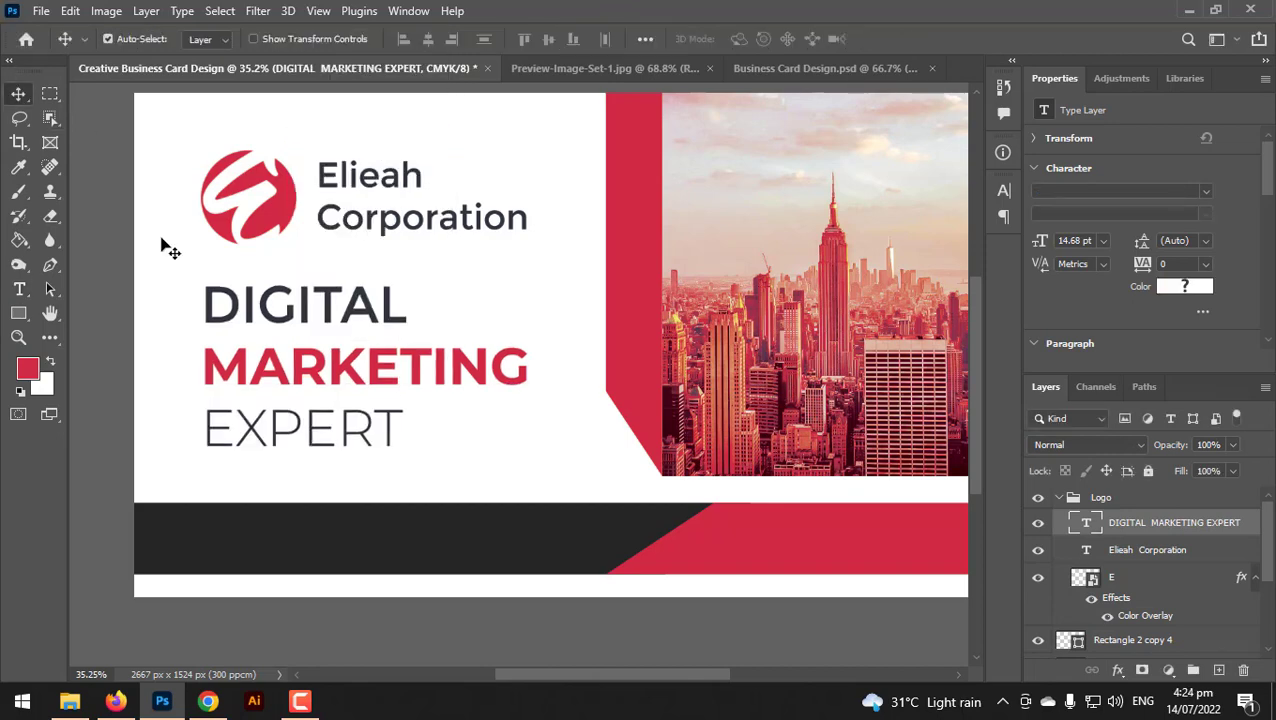
key(ctrl+0)
key(ctrl+0)
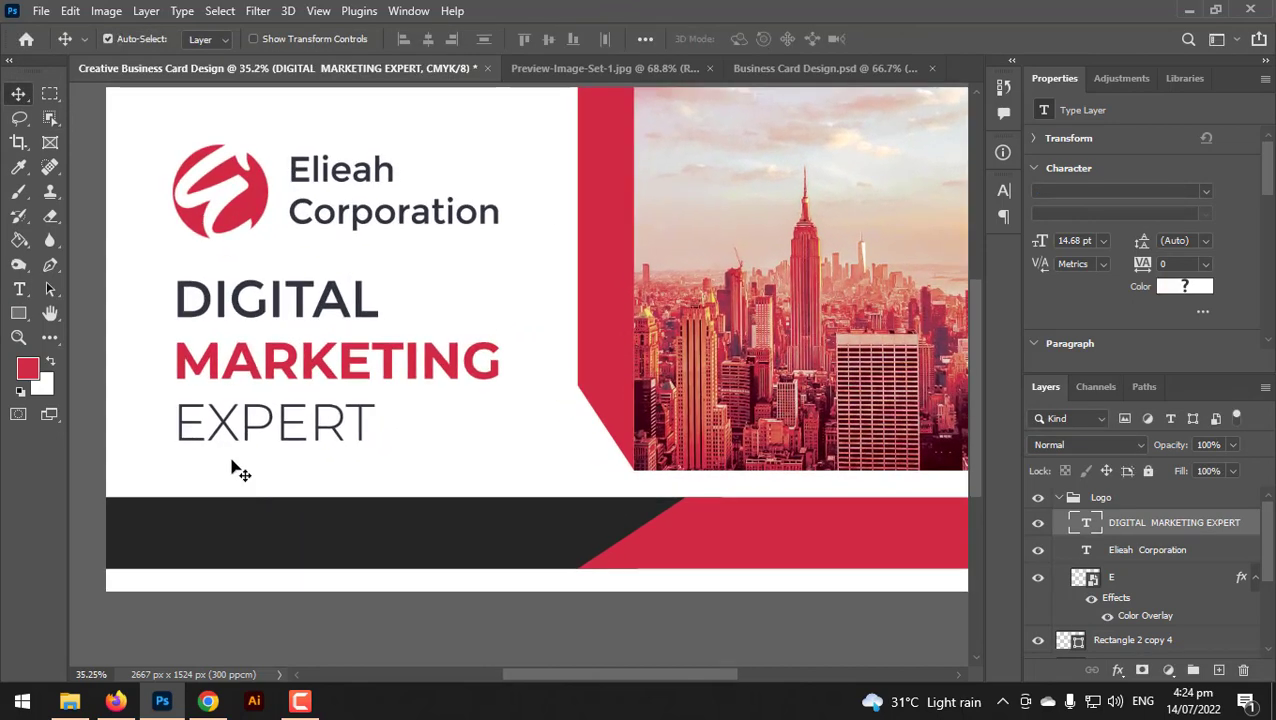
click(18, 290)
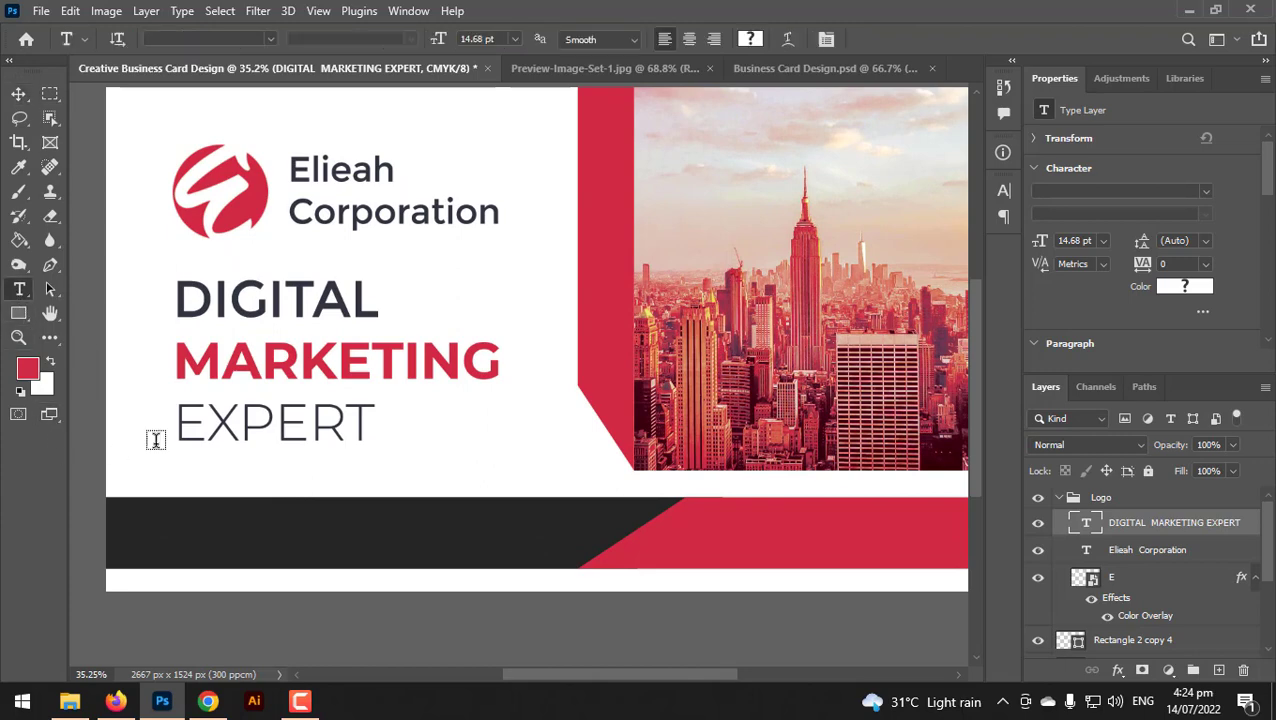
click(219, 547)
text(ww)
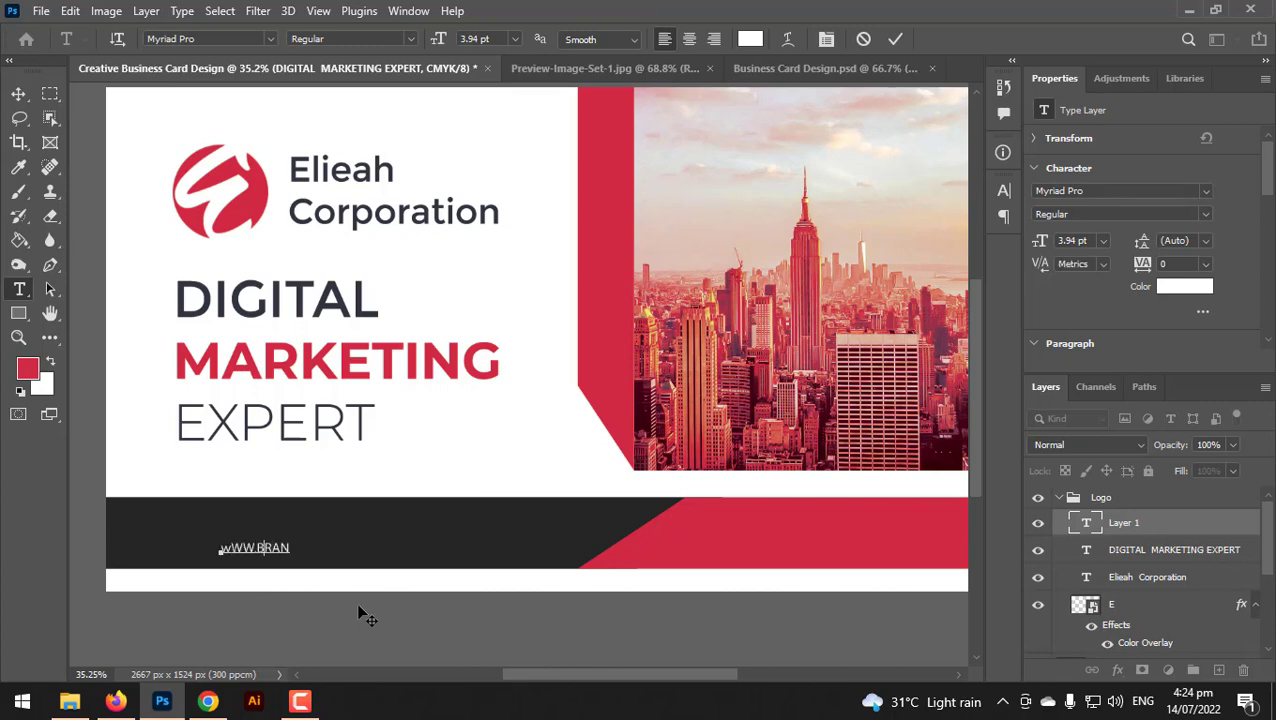
key(ctrl+a)
key(BackSpace)
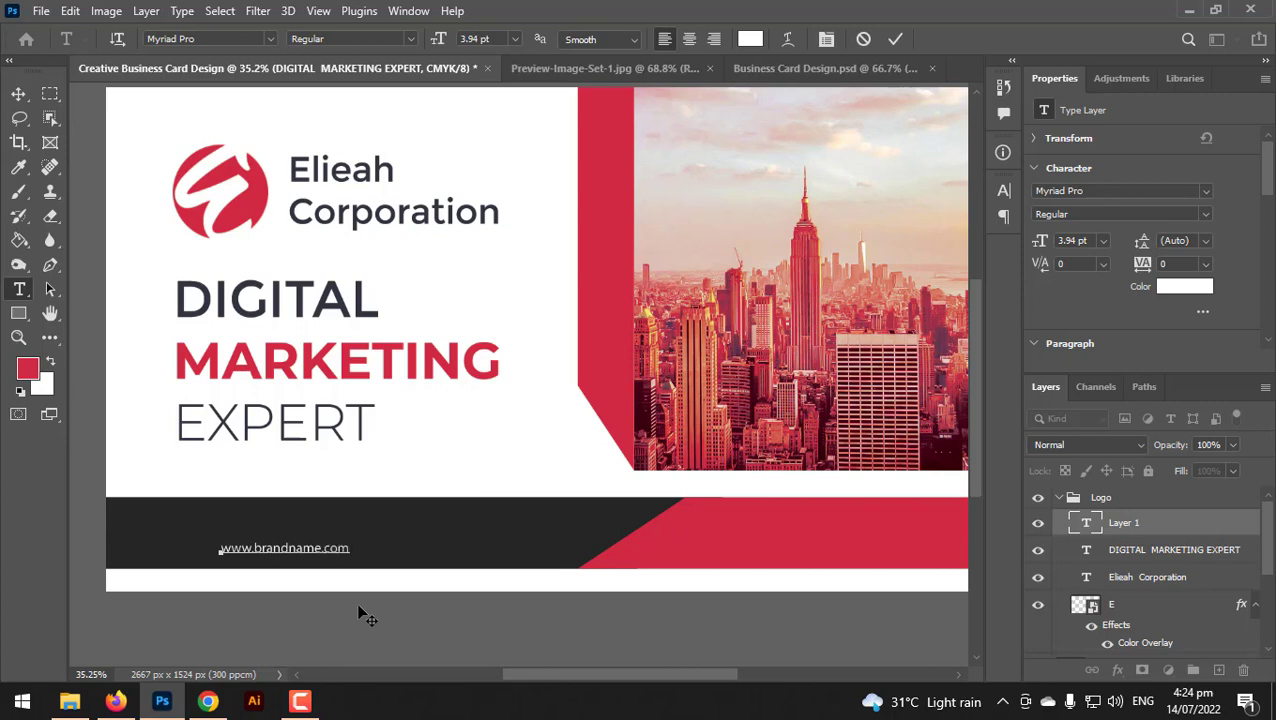
click(18, 93)
key(ctrl+t)
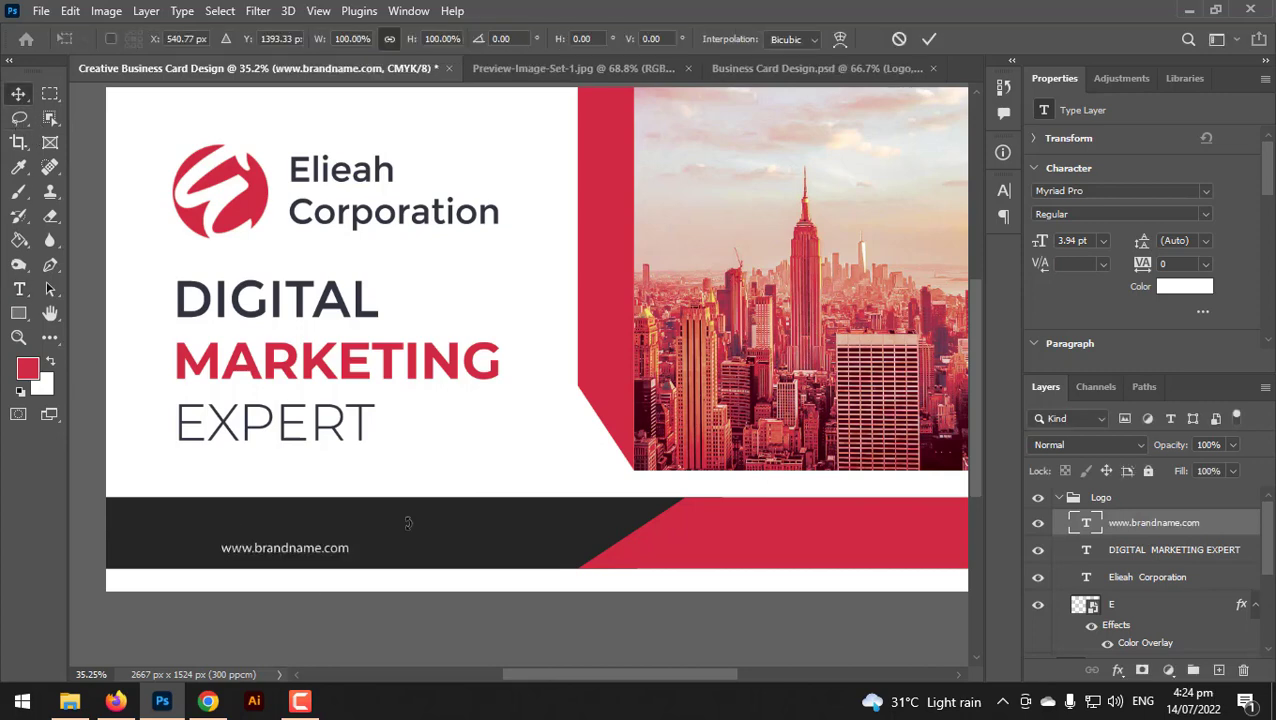
drag(395, 551, 450, 552)
key(Return)
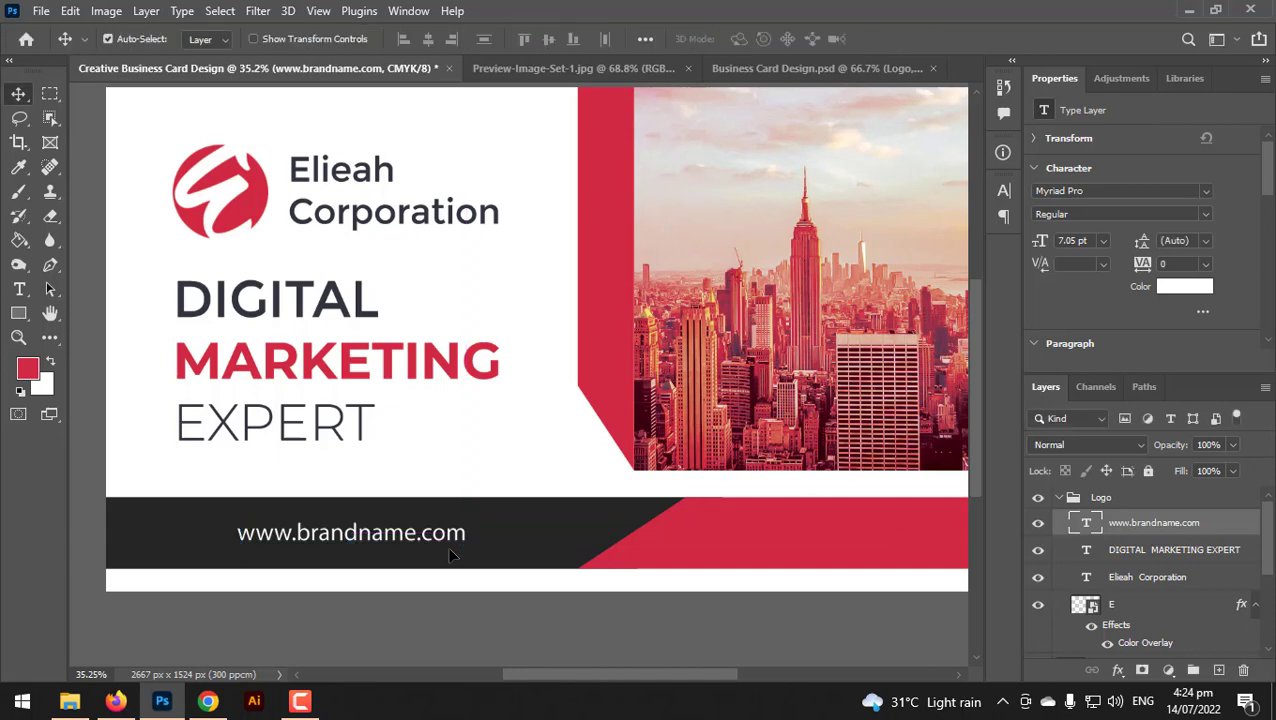
Place the embedded image NicePng_businessman-png_77391, shrink it to about 694 × 1089 px and stand it in front of the city photo.
scroll(450, 556, up, 1)
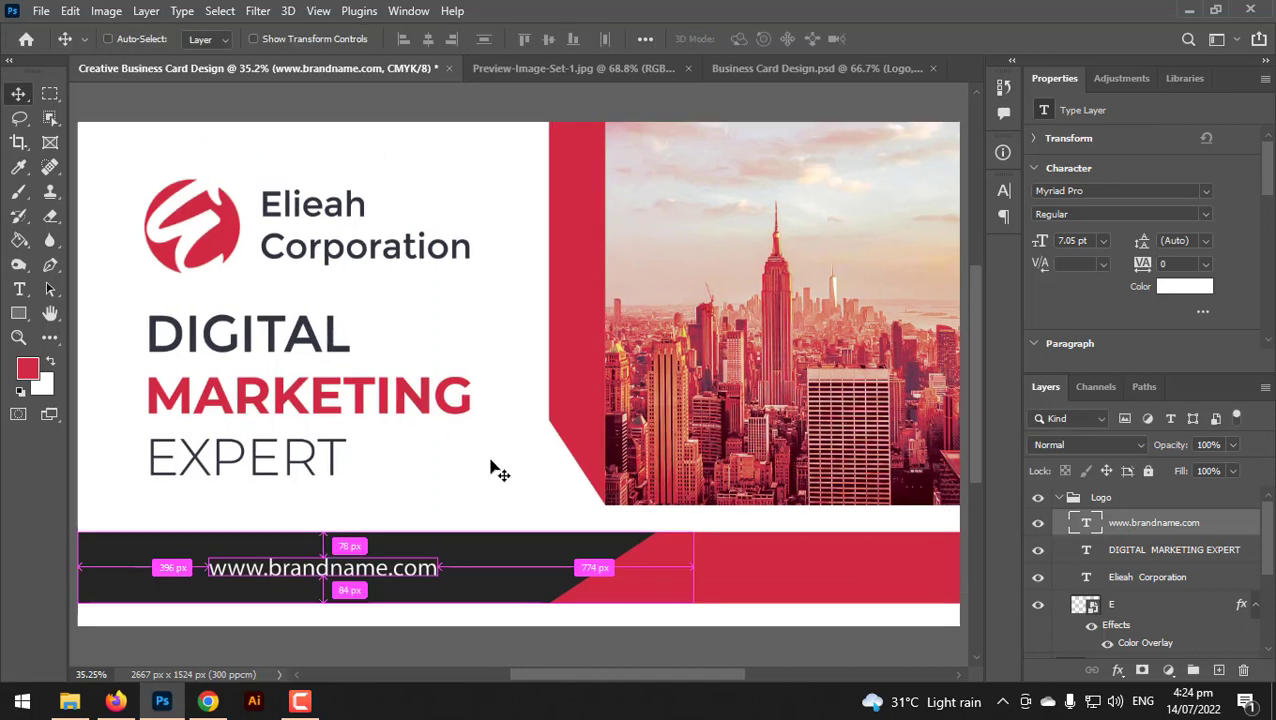
scroll(527, 478, down, 2)
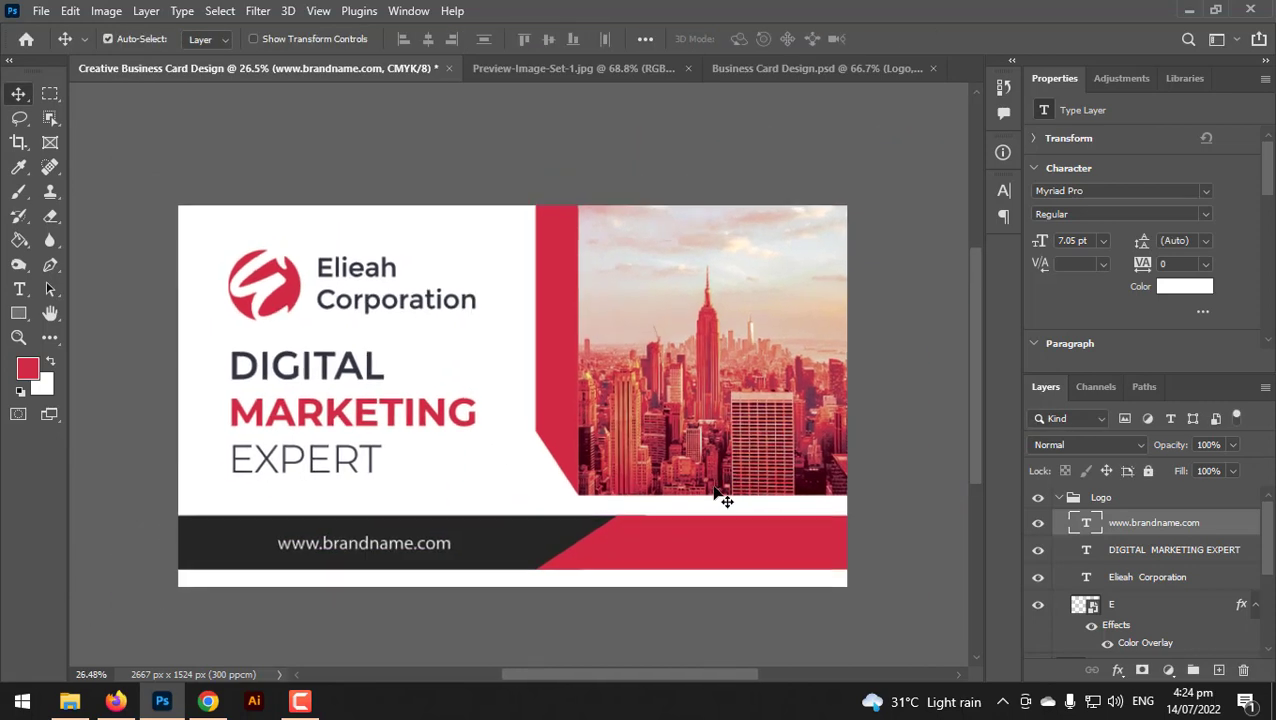
scroll(715, 497, up, 1)
scroll(284, 308, down, 1)
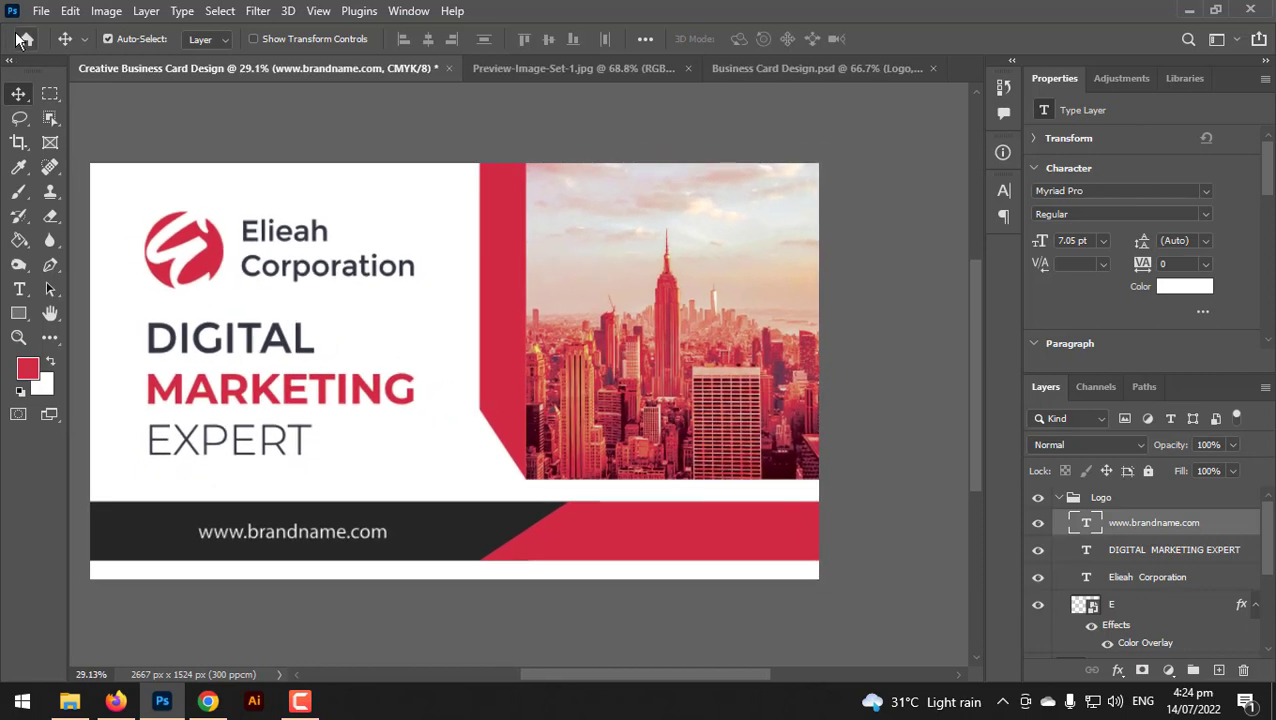
click(41, 11)
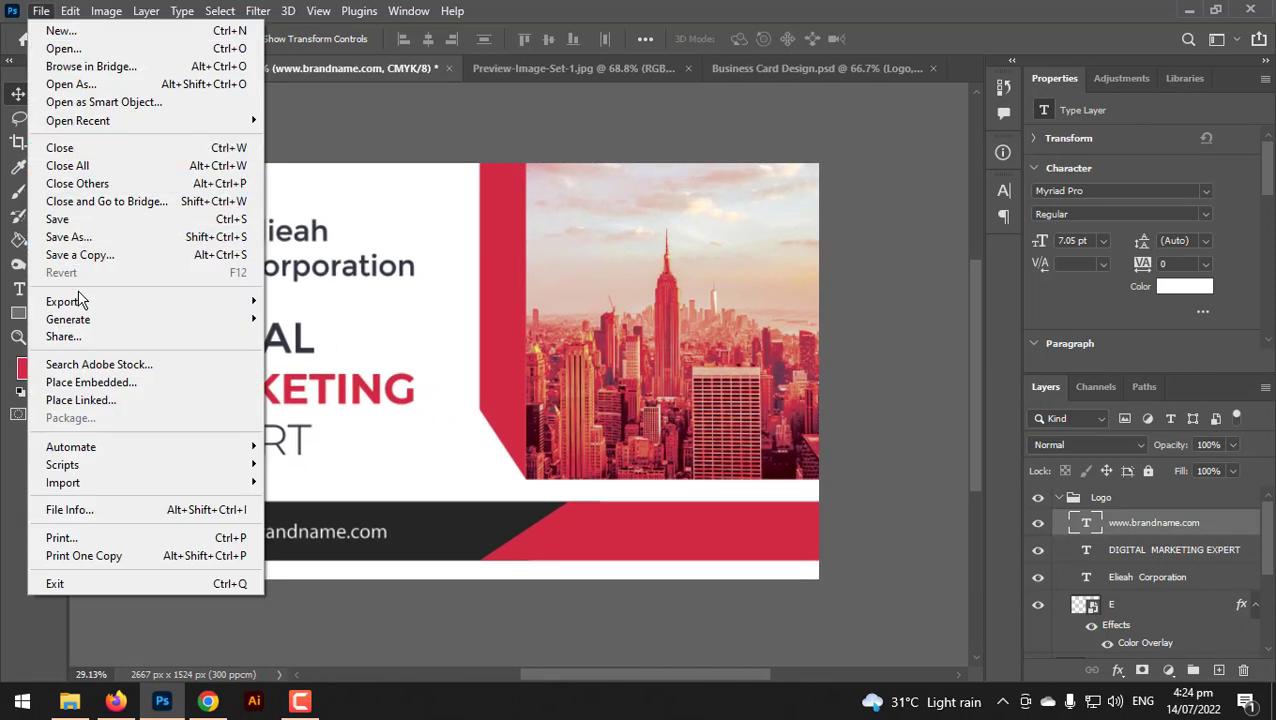
click(90, 382)
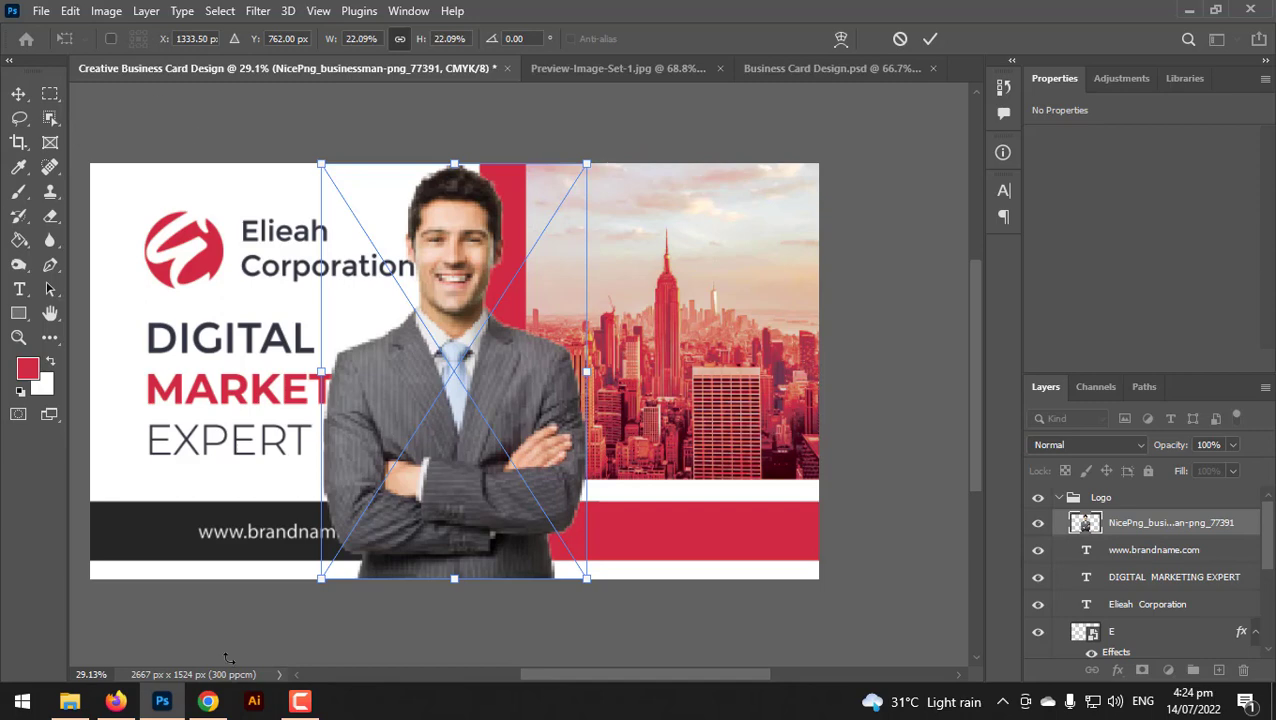
drag(453, 163, 453, 282)
drag(451, 498, 665, 398)
key(Return)
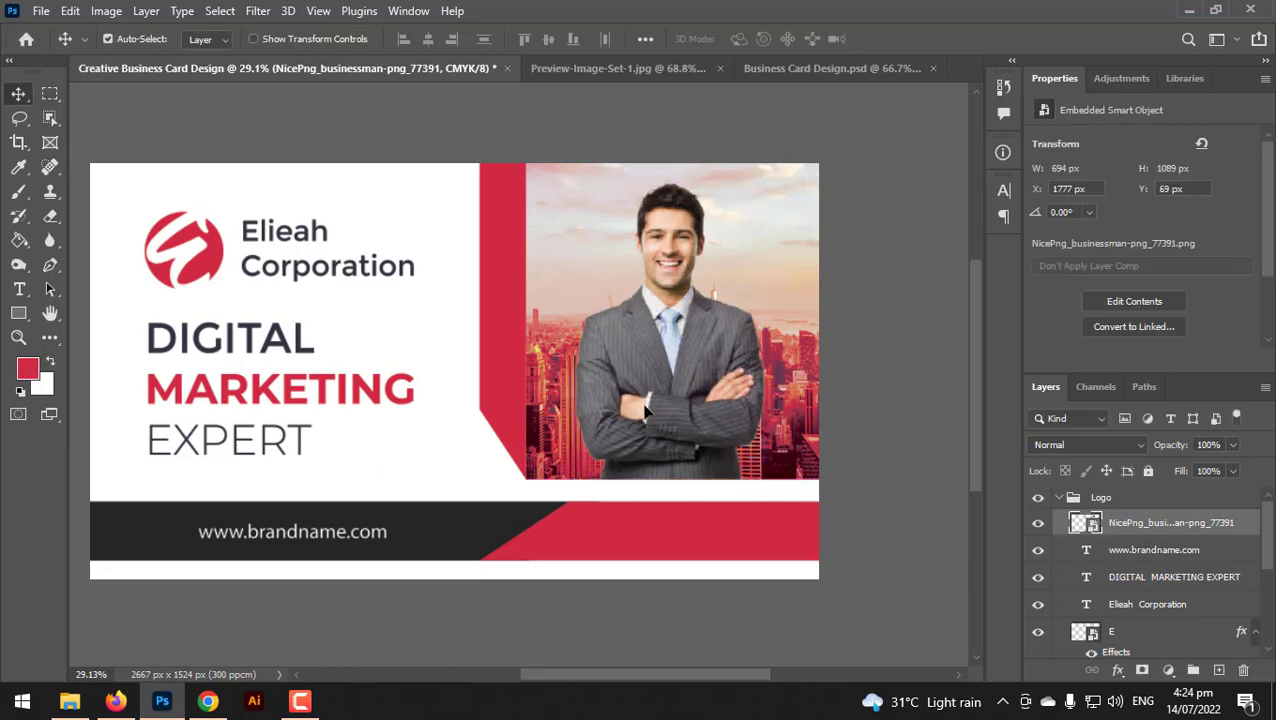
Collapse the Logo group and unlock the Background layer.
scroll(645, 411, up, 2)
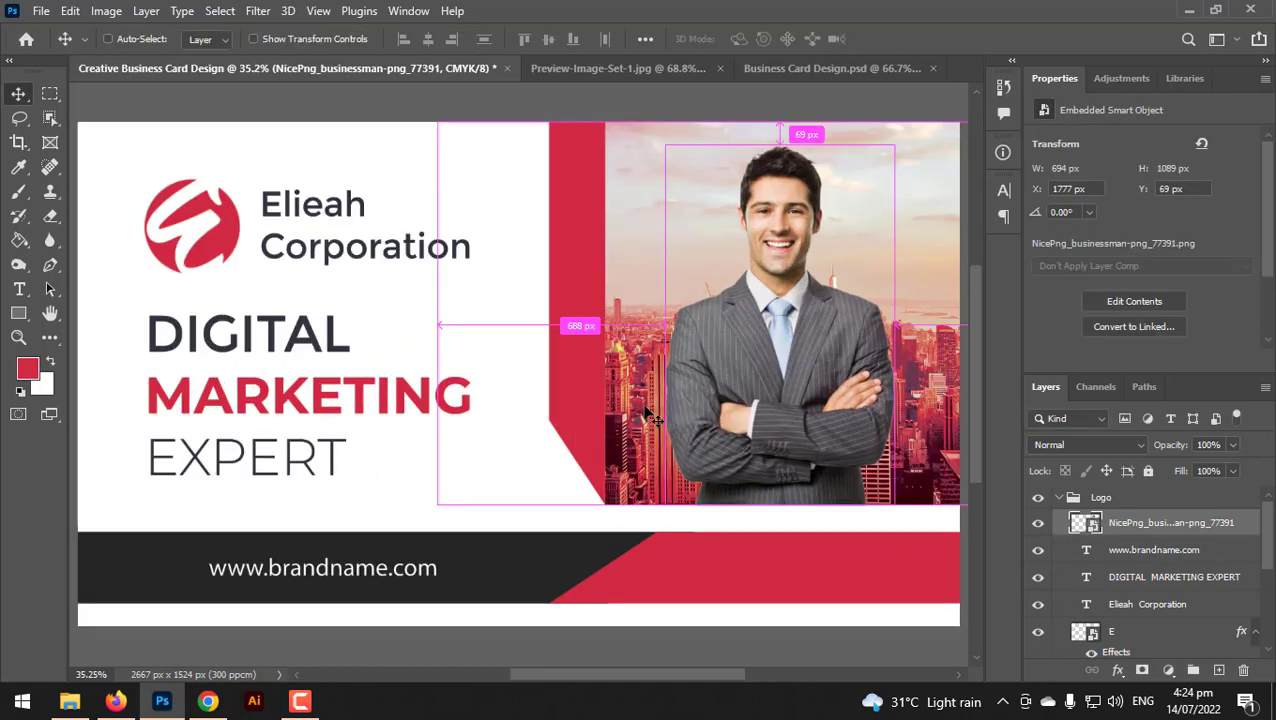
scroll(645, 411, down, 1)
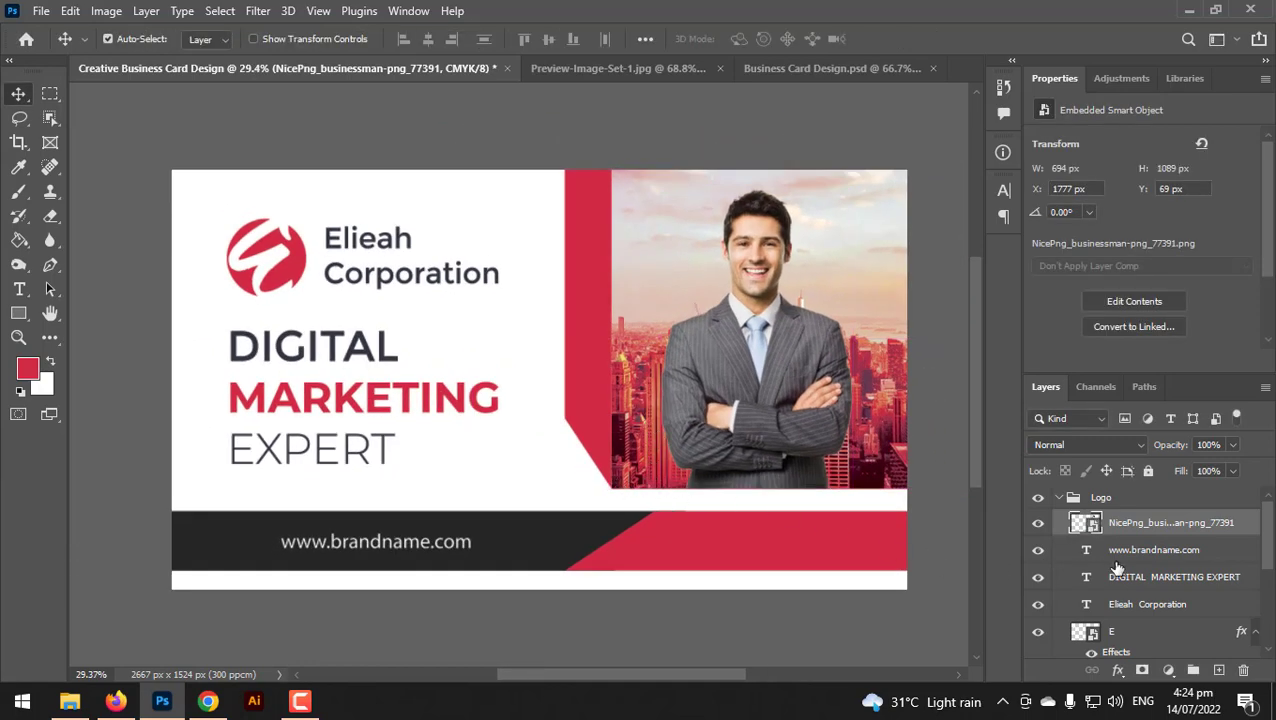
click(1062, 497)
scroll(1118, 600, down, 1)
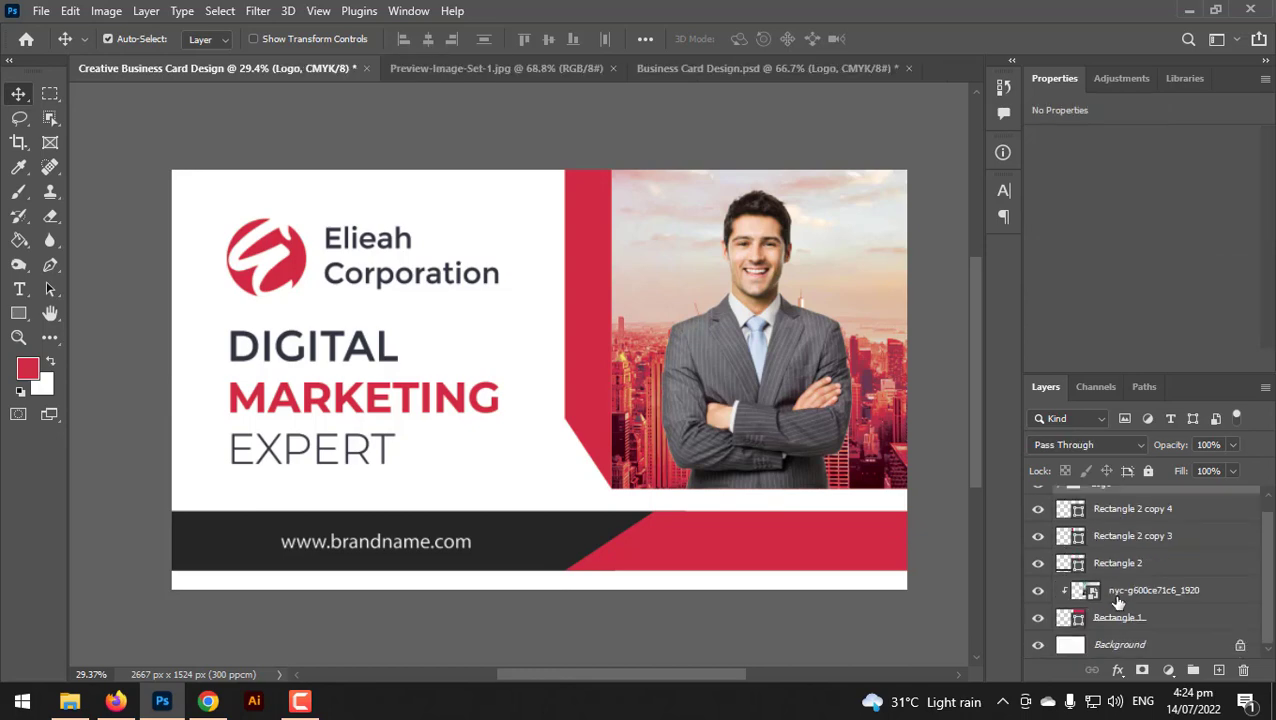
click(1124, 622)
click(1178, 650)
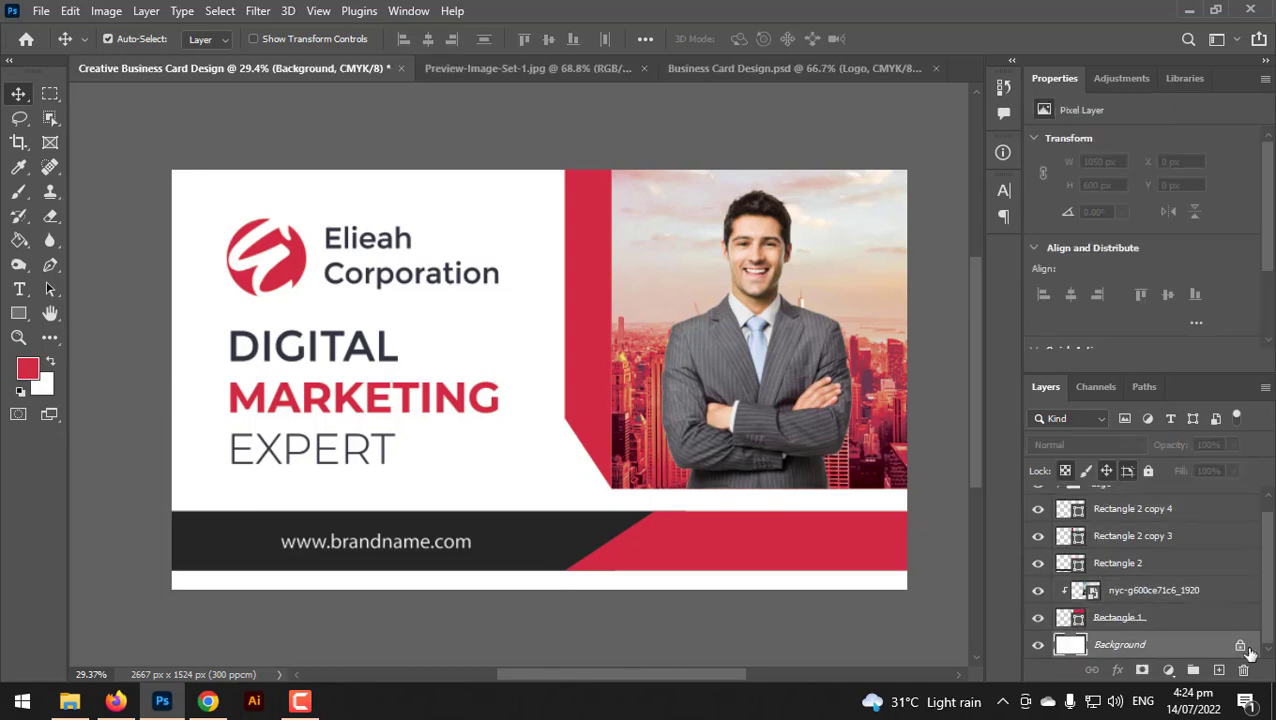
click(1238, 646)
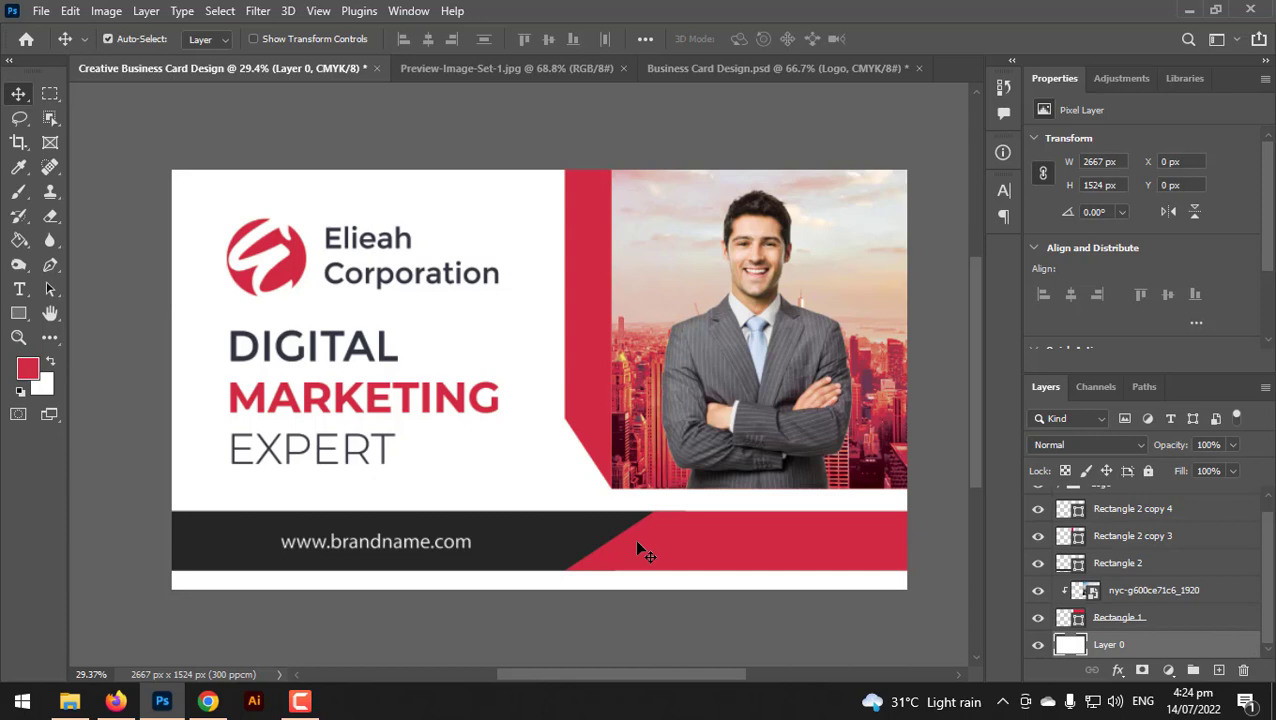
Draw a white rectangle of about 2703 × 1556 px covering the whole card, directly above Layer 0 and behind the artwork.
click(17, 316)
drag(165, 163, 910, 593)
click(210, 40)
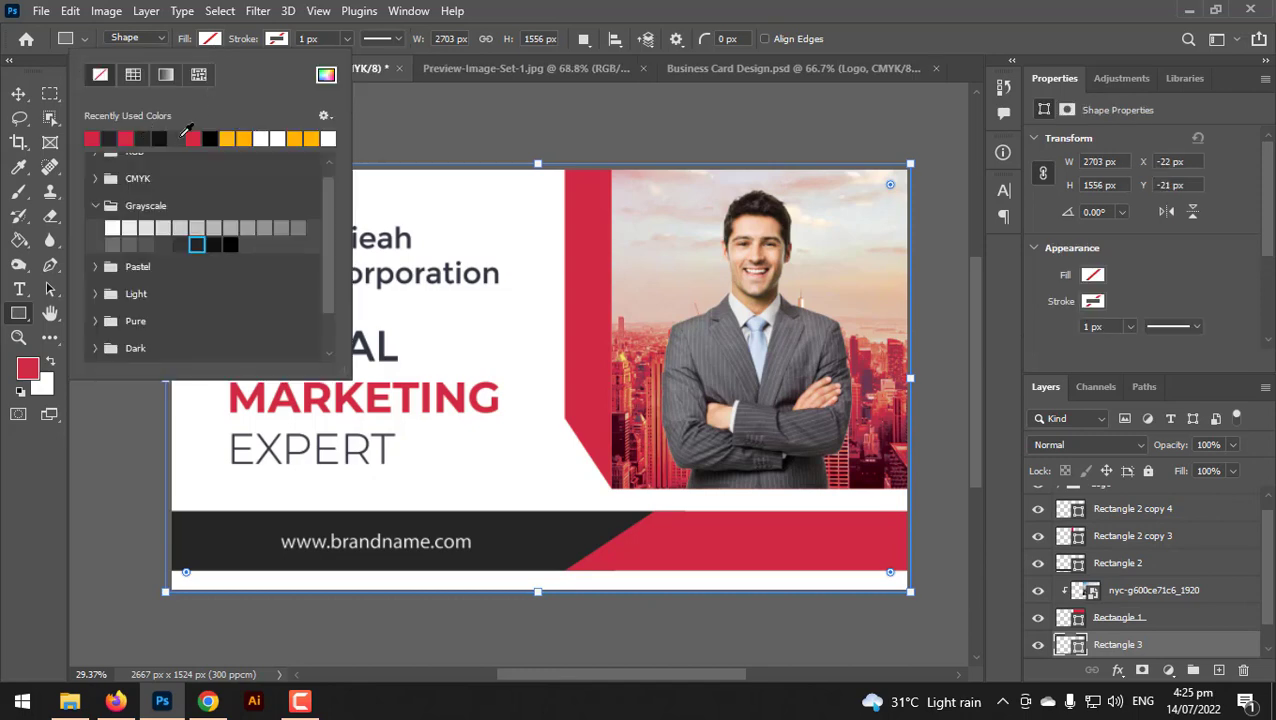
click(260, 139)
click(18, 94)
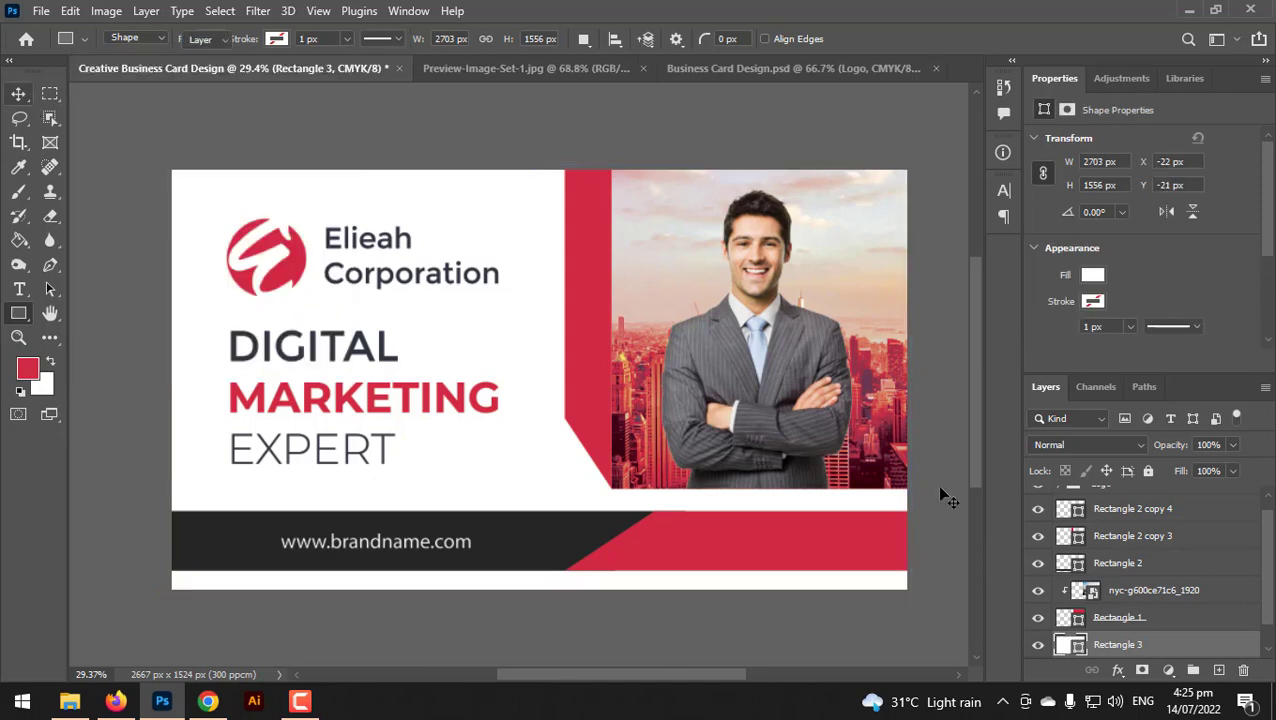
Delete the pixel layer Layer 0 beneath the white full-card rectangle.
click(1125, 624)
scroll(1128, 628, down, 1)
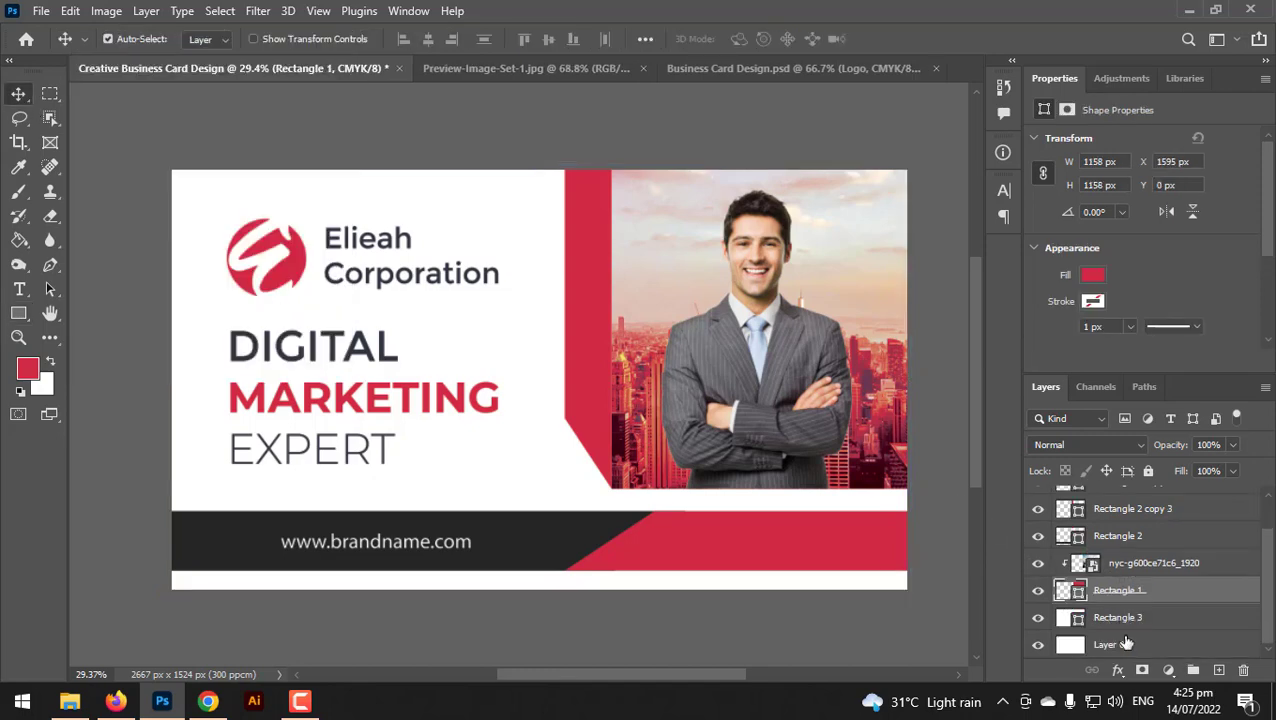
click(1125, 644)
key(Delete)
Rename the white full-card rectangle layer as Background.
click(1118, 646)
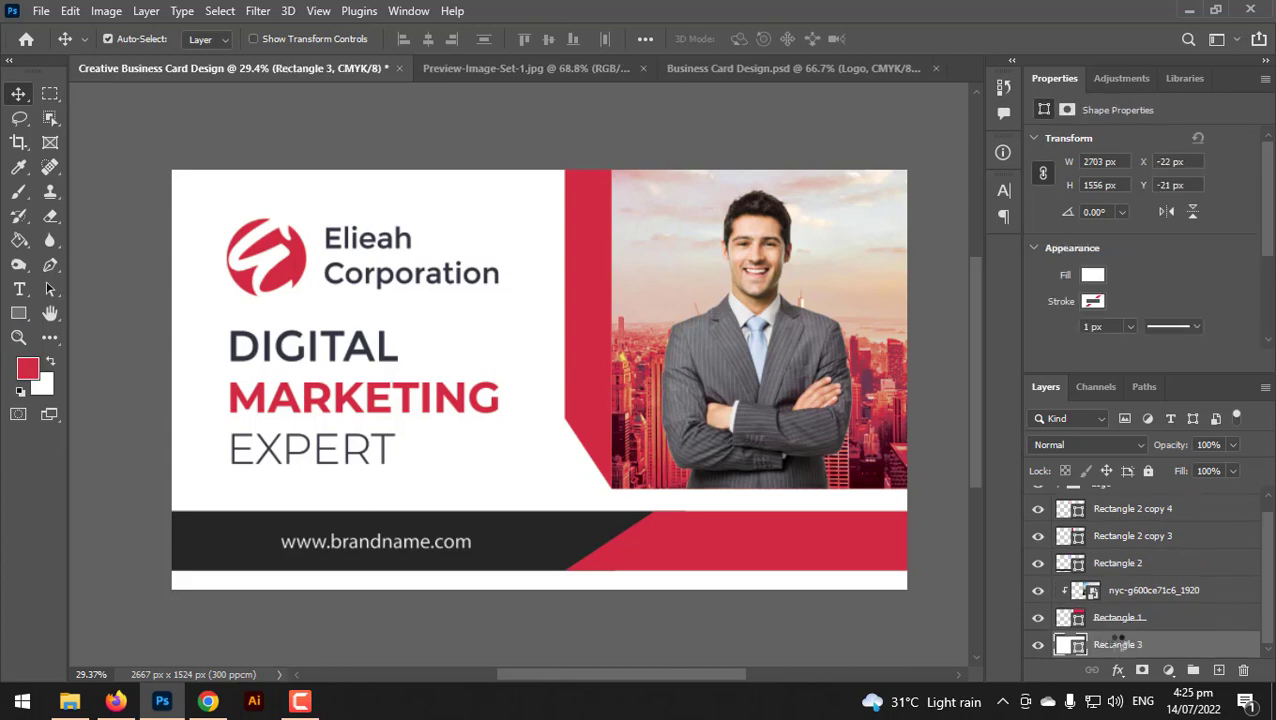
double_click(1118, 644)
text(Ba)
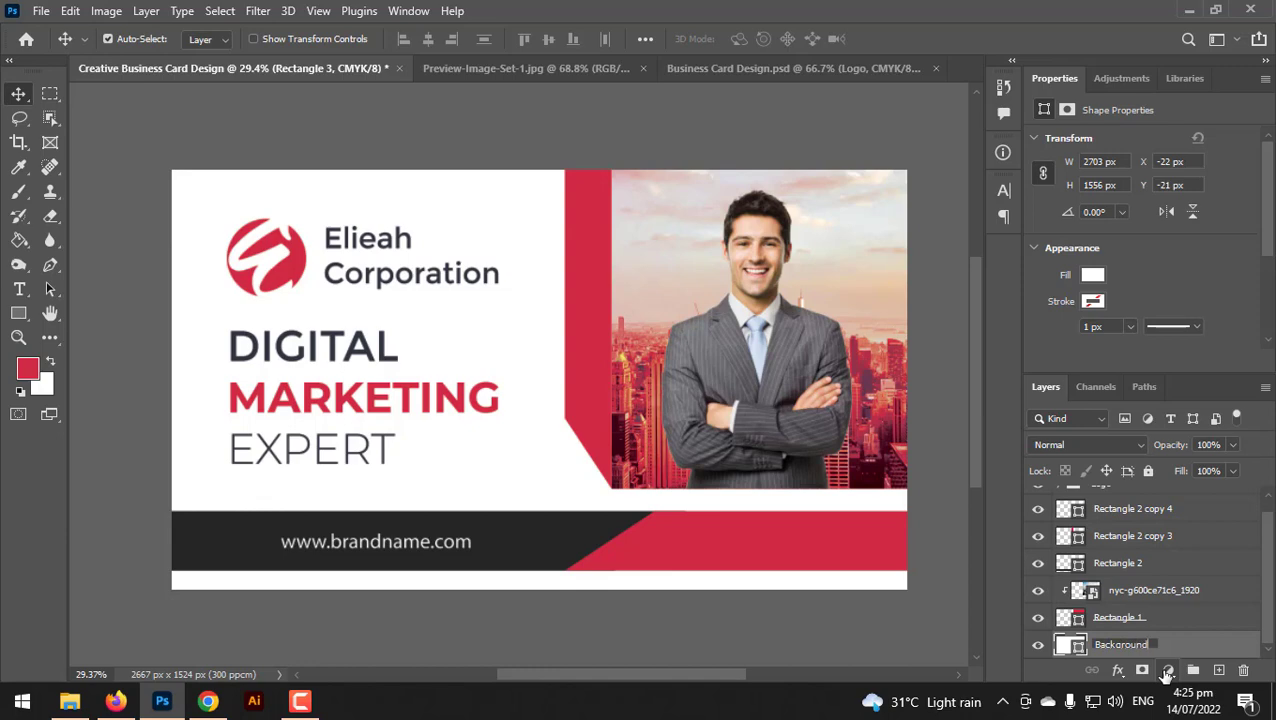
text(ckground)
key(Return)
Group all the card's layers, from Background up to the Logo group, and name the group Back Side.
scroll(523, 417, up, 1)
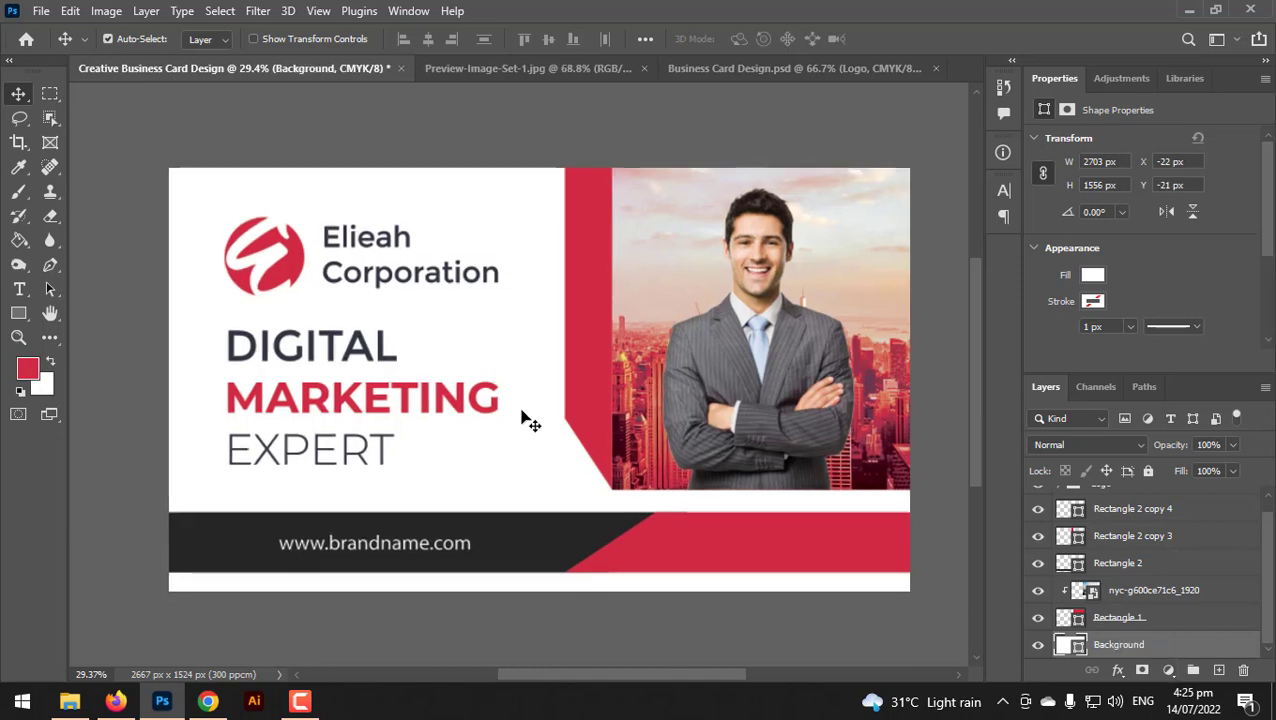
scroll(523, 417, down, 2)
scroll(546, 413, down, 2)
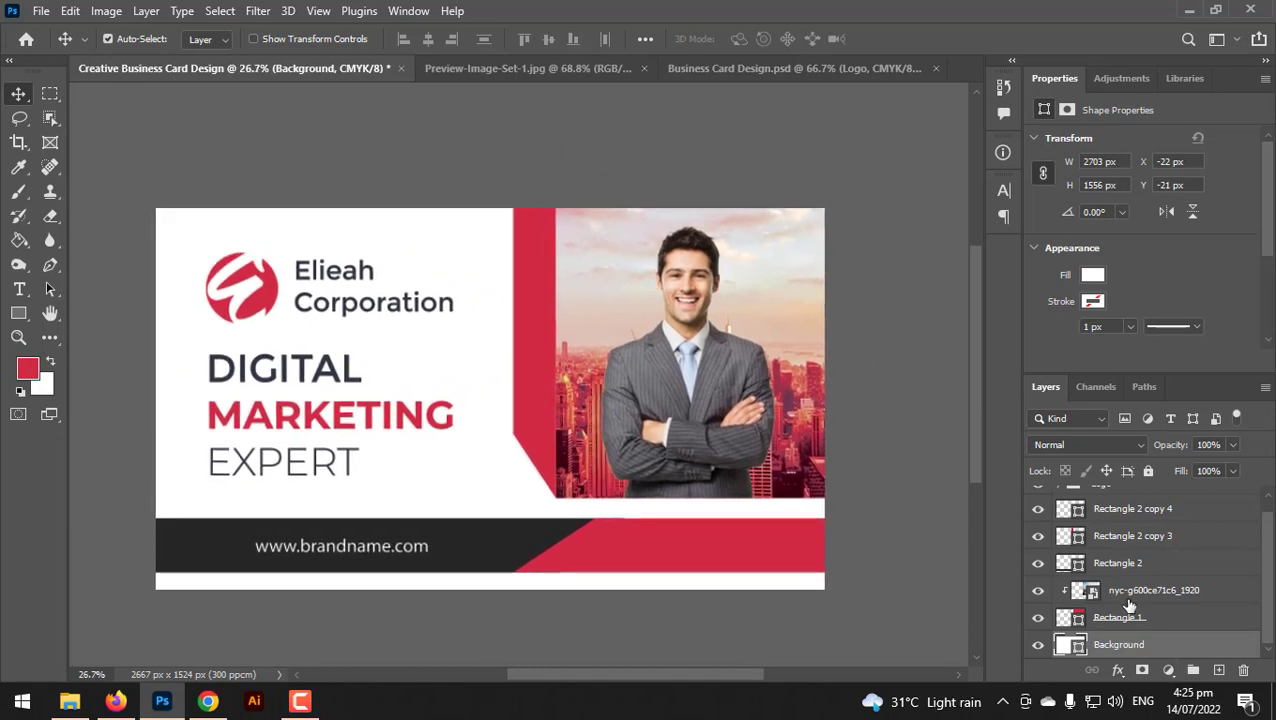
scroll(1060, 578, up, 1)
shift+click(1115, 502)
scroll(1140, 550, down, 1)
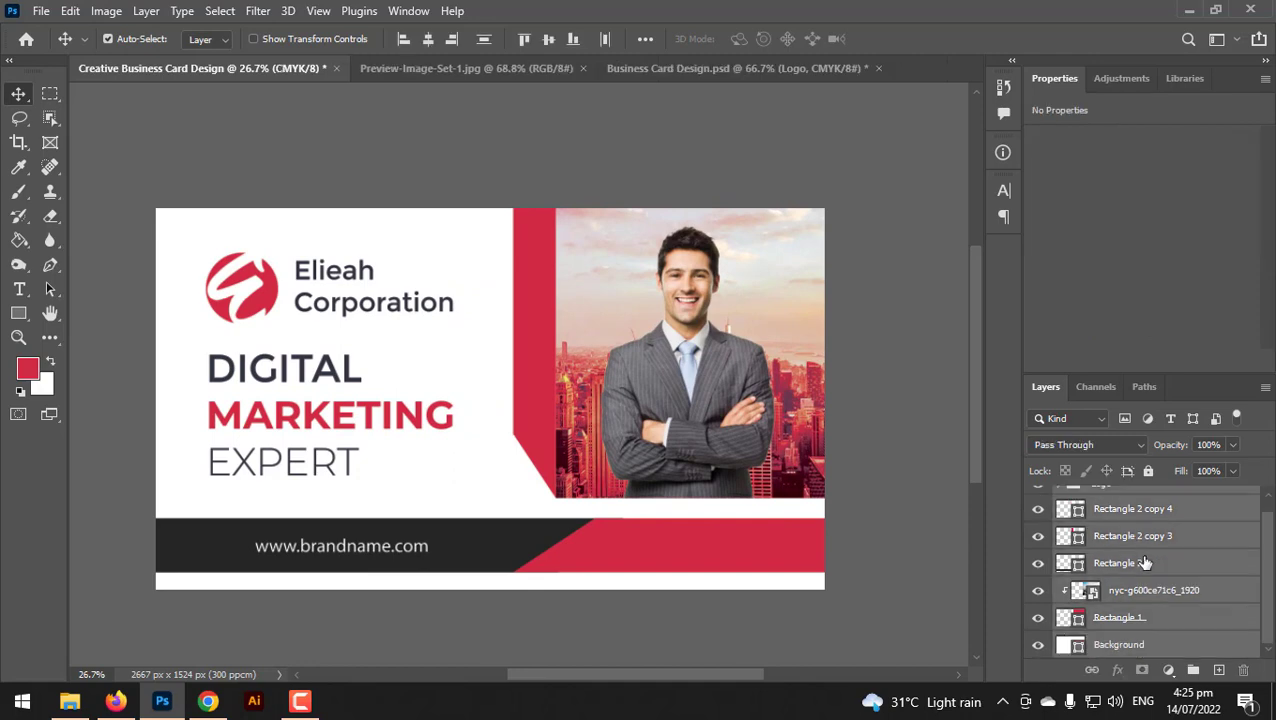
click(1194, 670)
double_click(1108, 499)
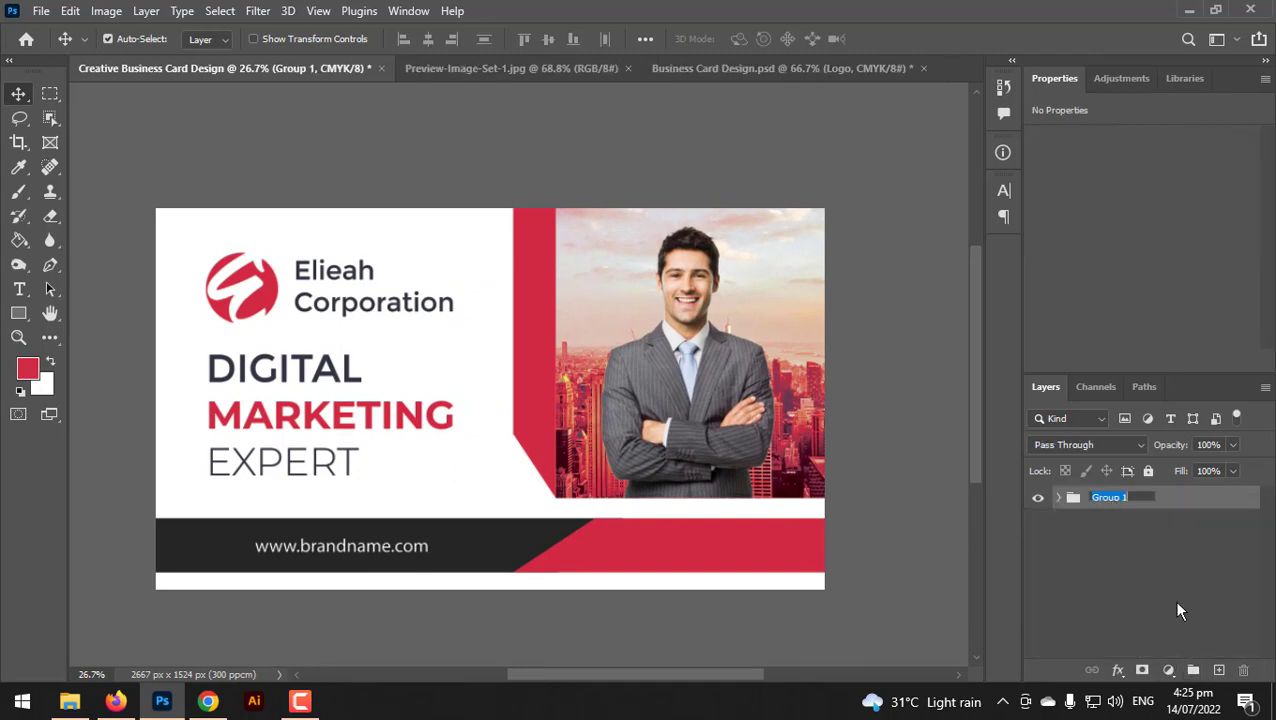
text(Back Side)
key(Return)
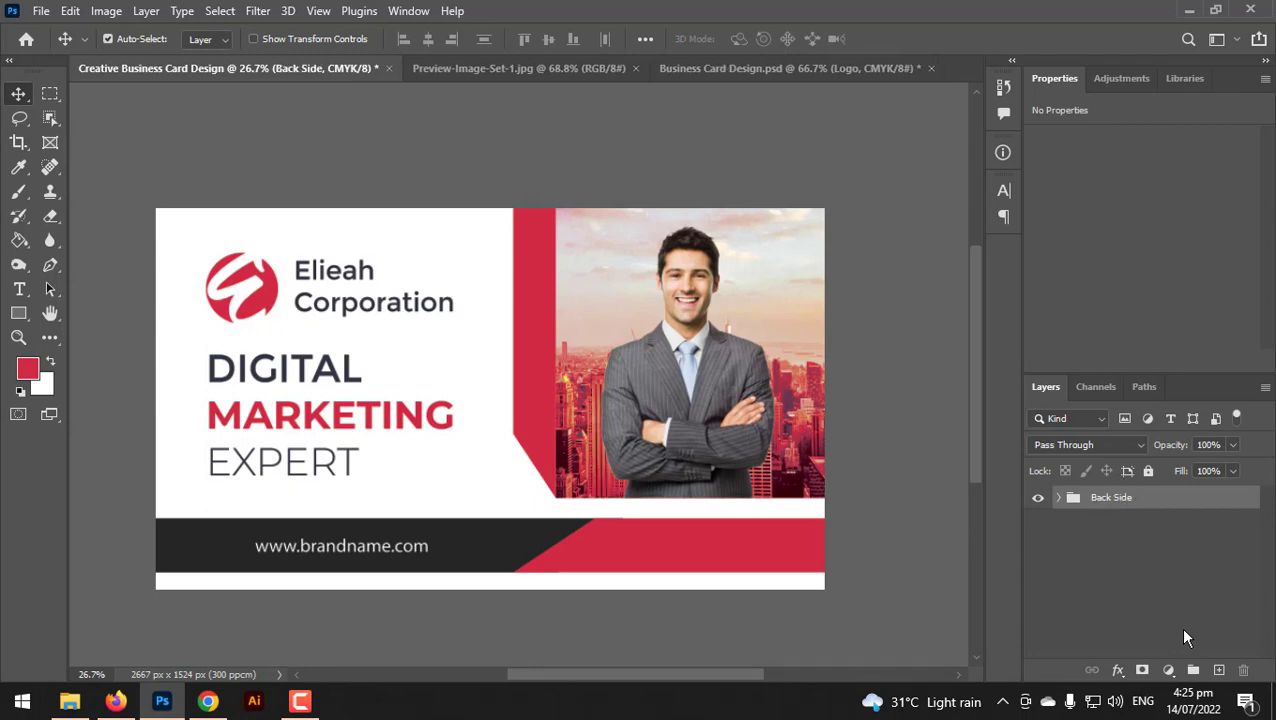
Duplicate the Back Side group and delete the Logo group from the copy.
key(ctrl+j)
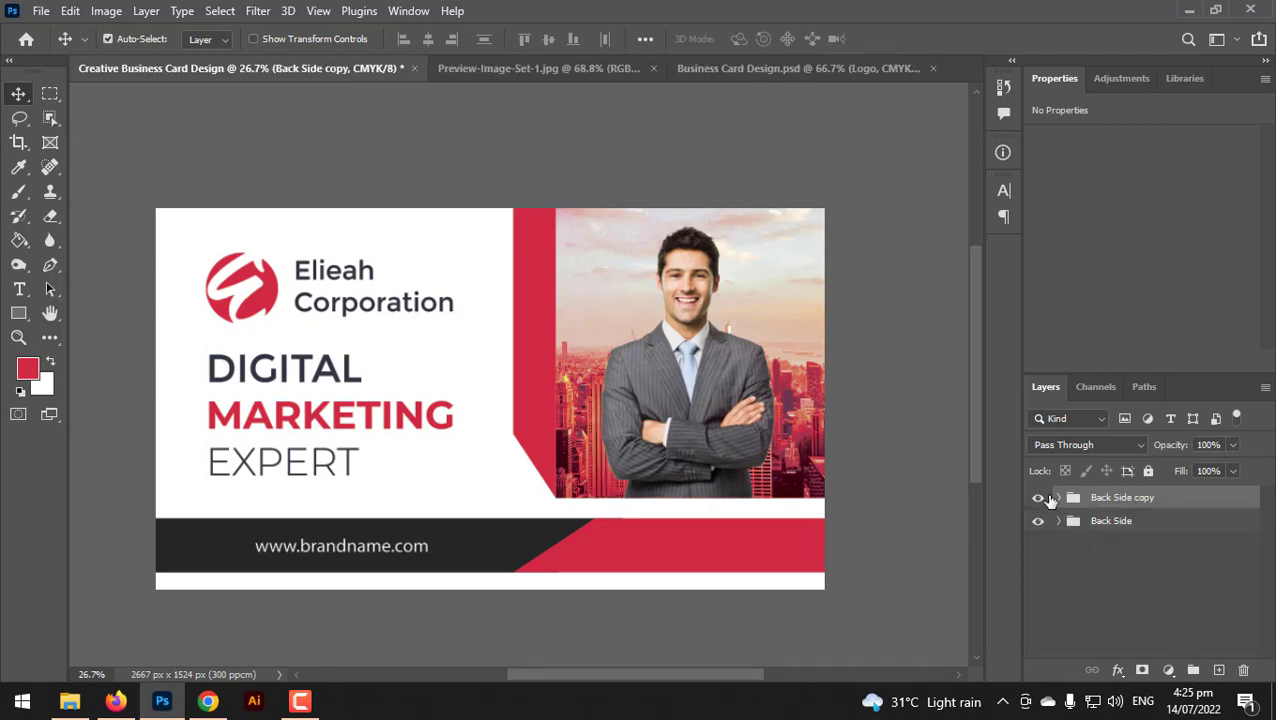
click(1058, 499)
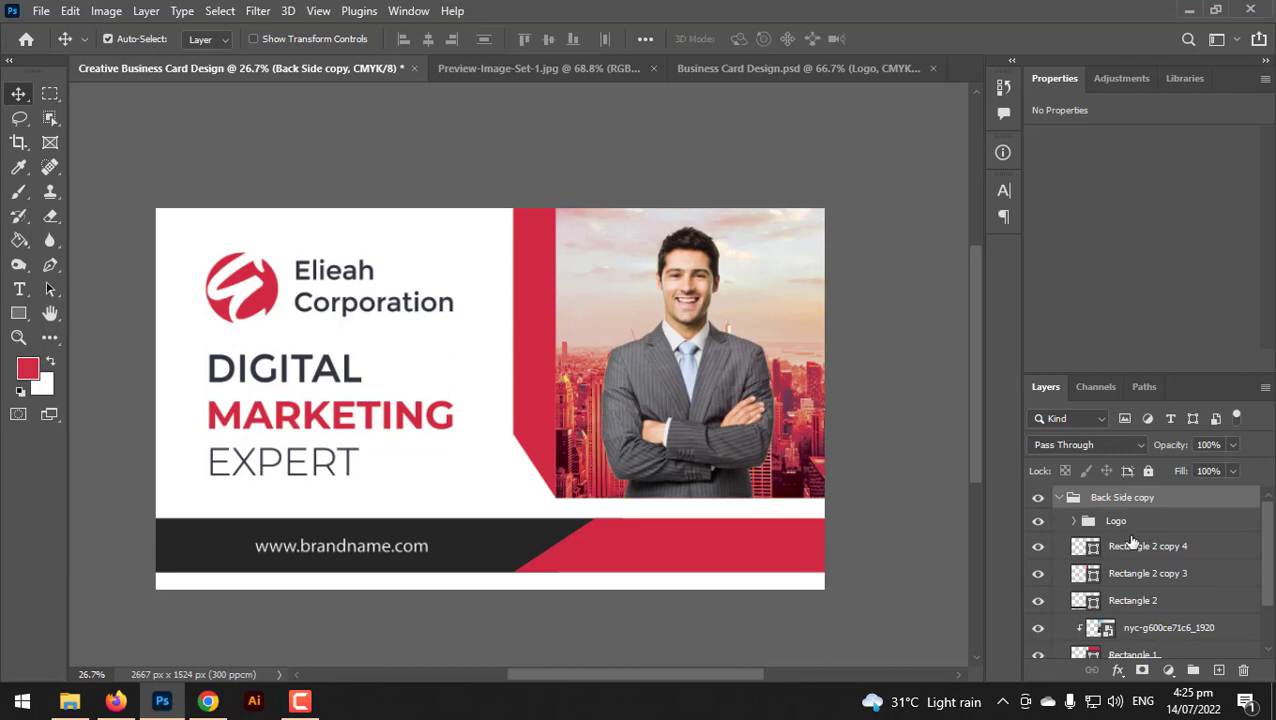
click(1130, 530)
key(Delete)
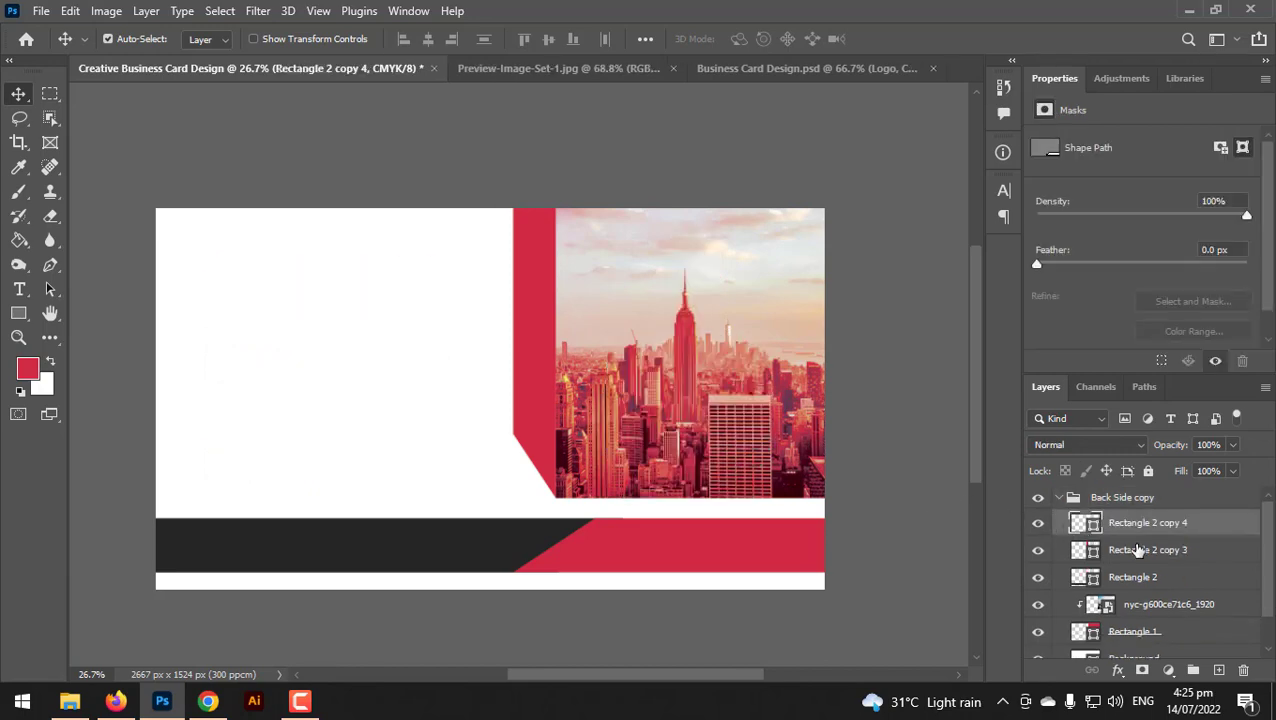
Add the Qr Code group from Business Card Design.psd to the Back Side copy, enlarge it and position it over the city photo.
scroll(1097, 567, down, 1)
scroll(672, 527, up, 2)
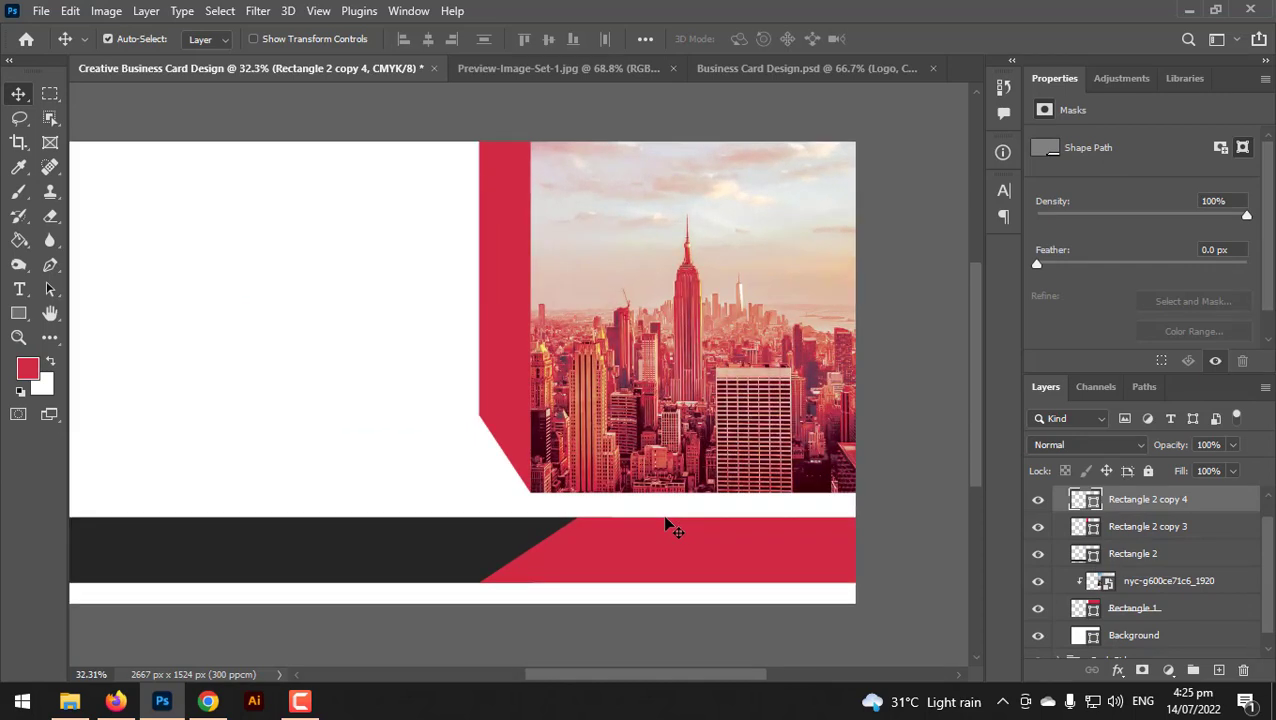
scroll(665, 527, down, 1)
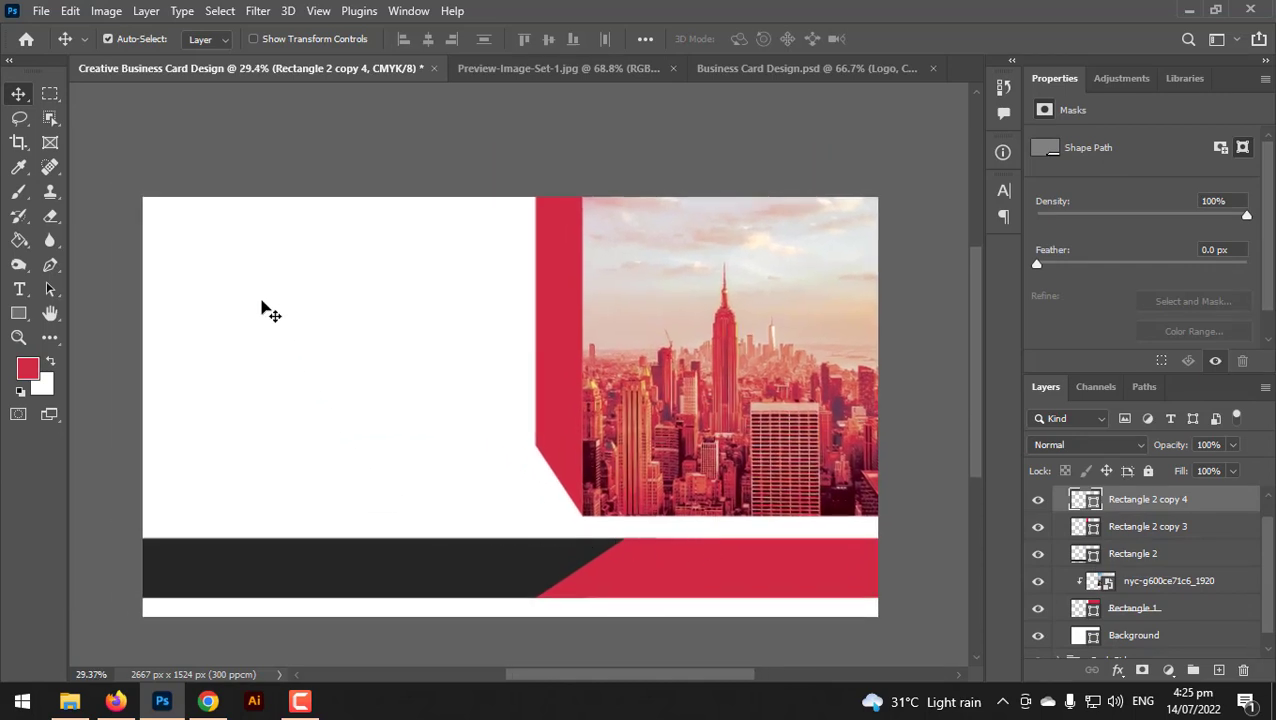
key(alt+bracketright)
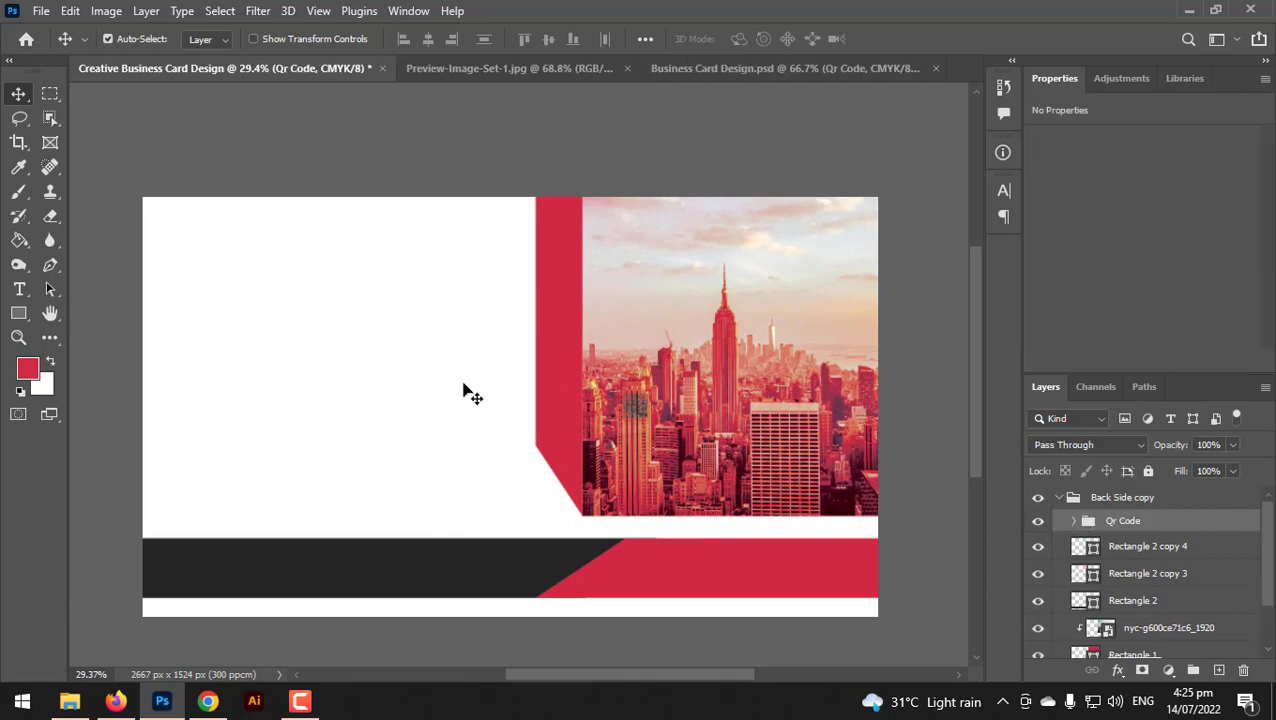
key(ctrl+t)
drag(650, 388, 779, 262)
drag(758, 340, 787, 362)
key(Return)
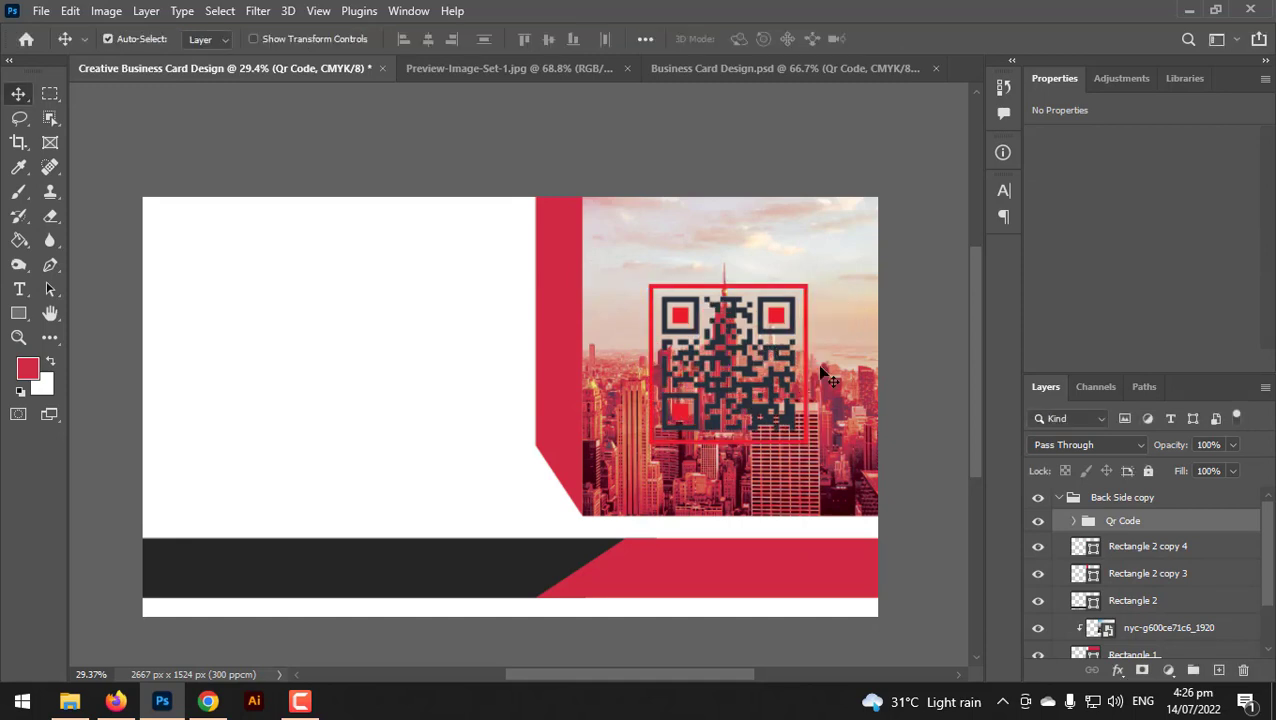
Recolor the QR code's inner corner squares, Shape 18, to white (ffffff).
click(1075, 521)
click(1038, 547)
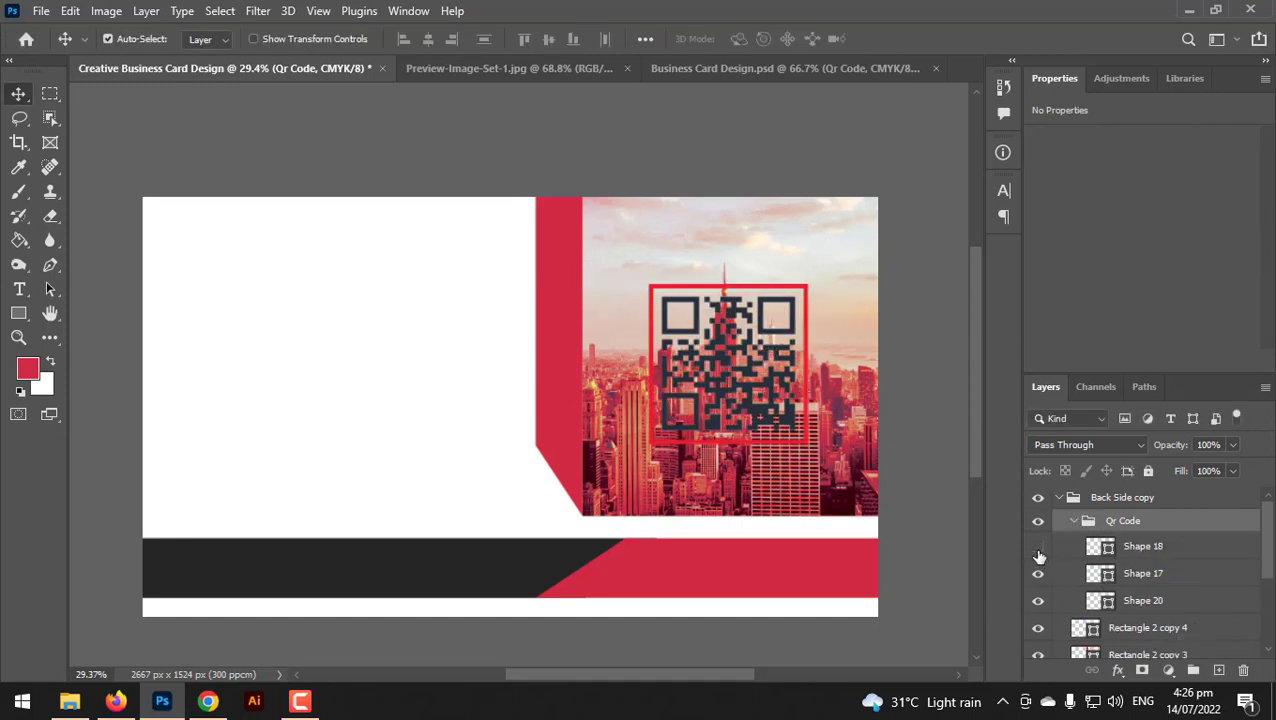
click(1038, 549)
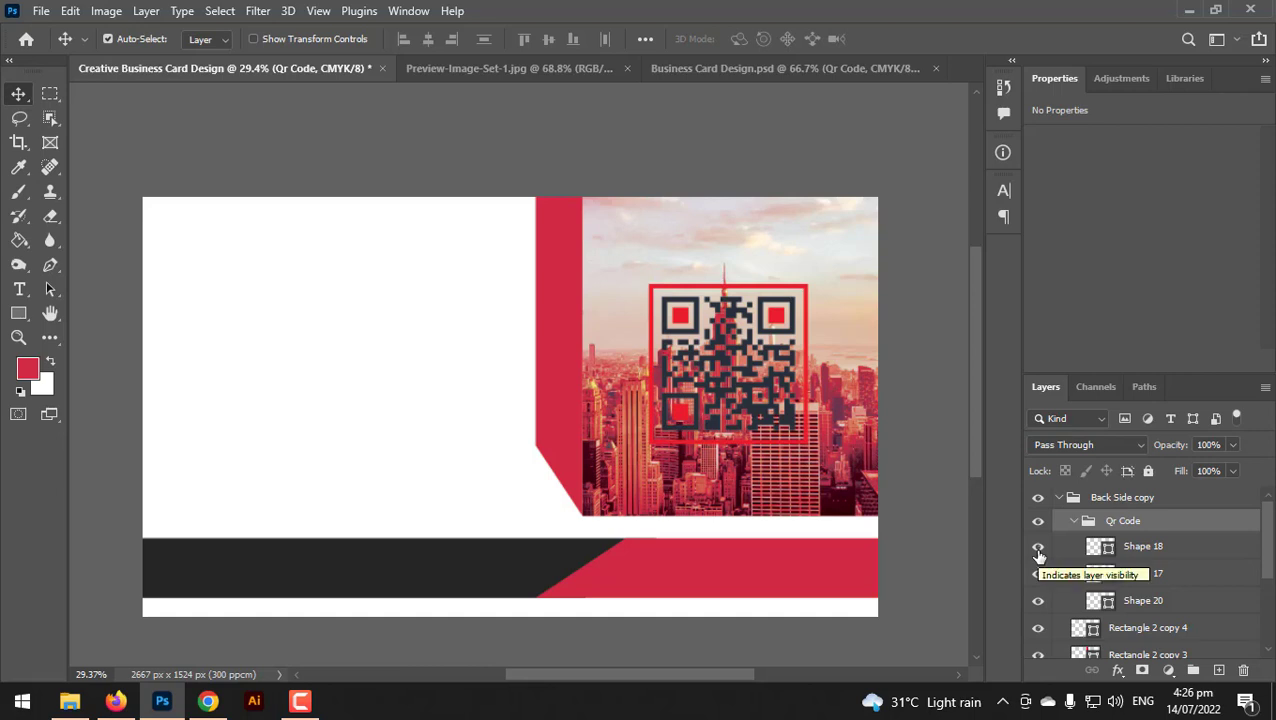
click(1038, 548)
click(1038, 548)
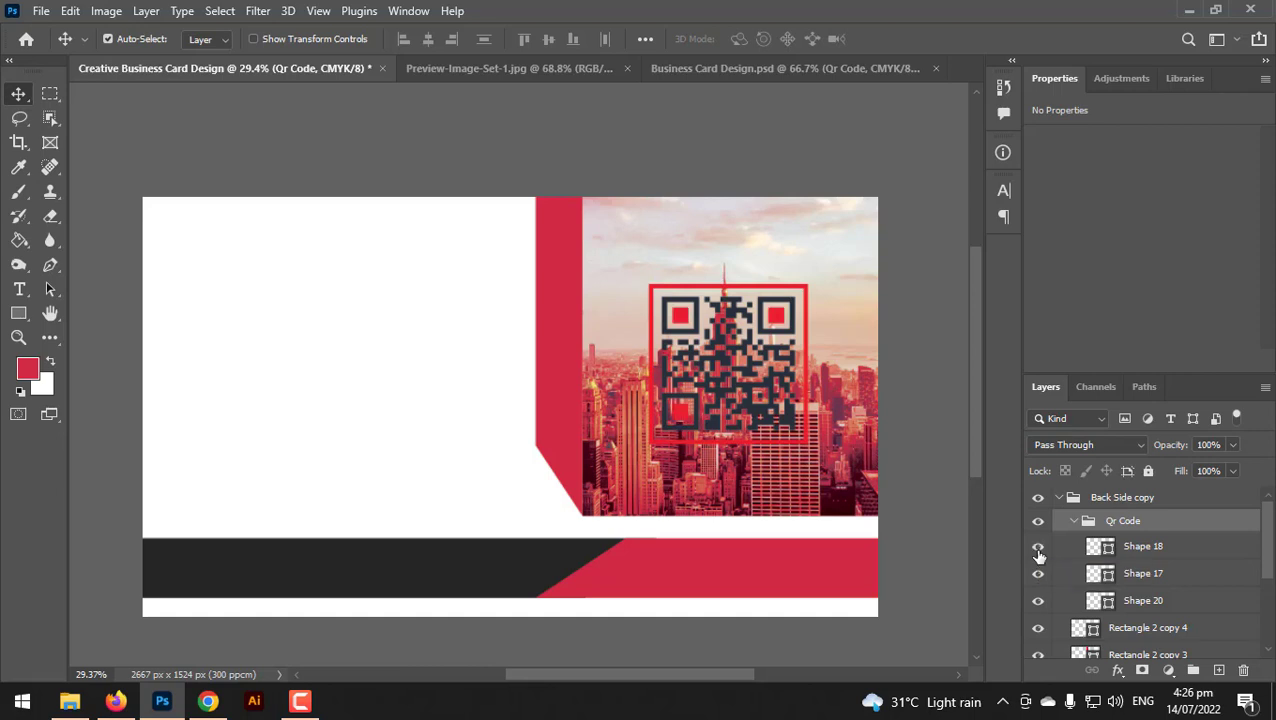
double_click(1100, 546)
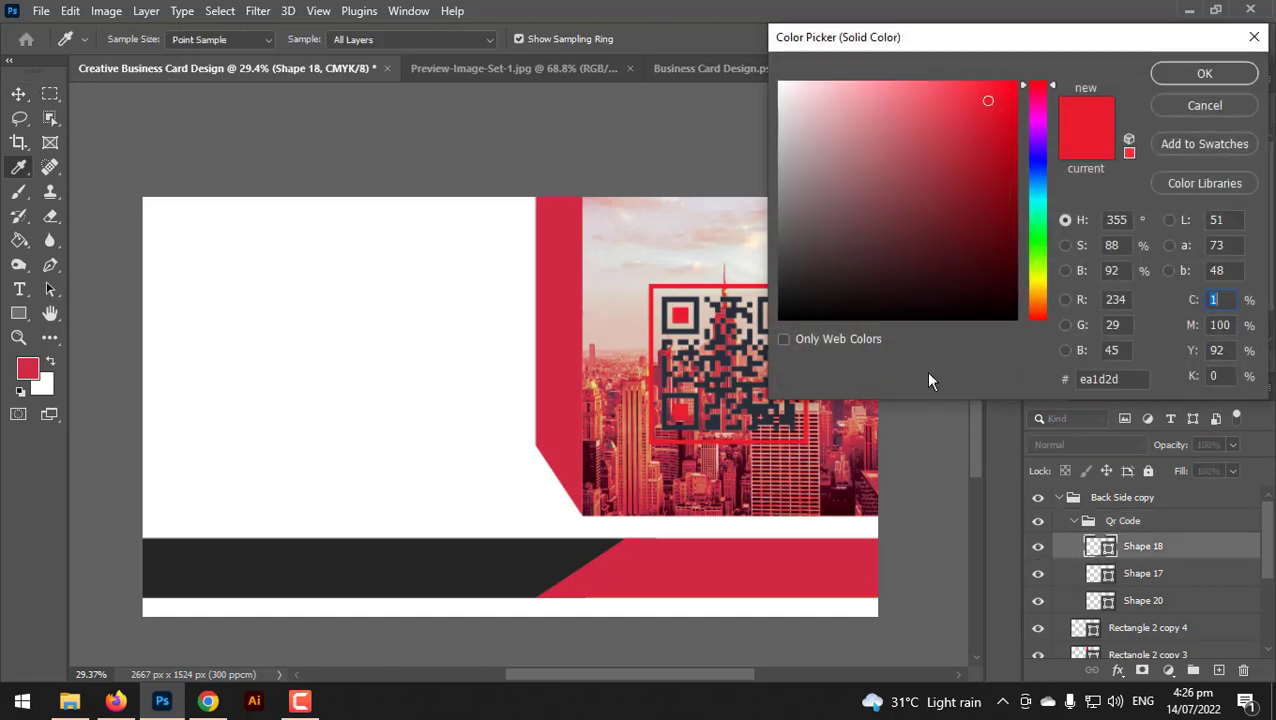
click(781, 84)
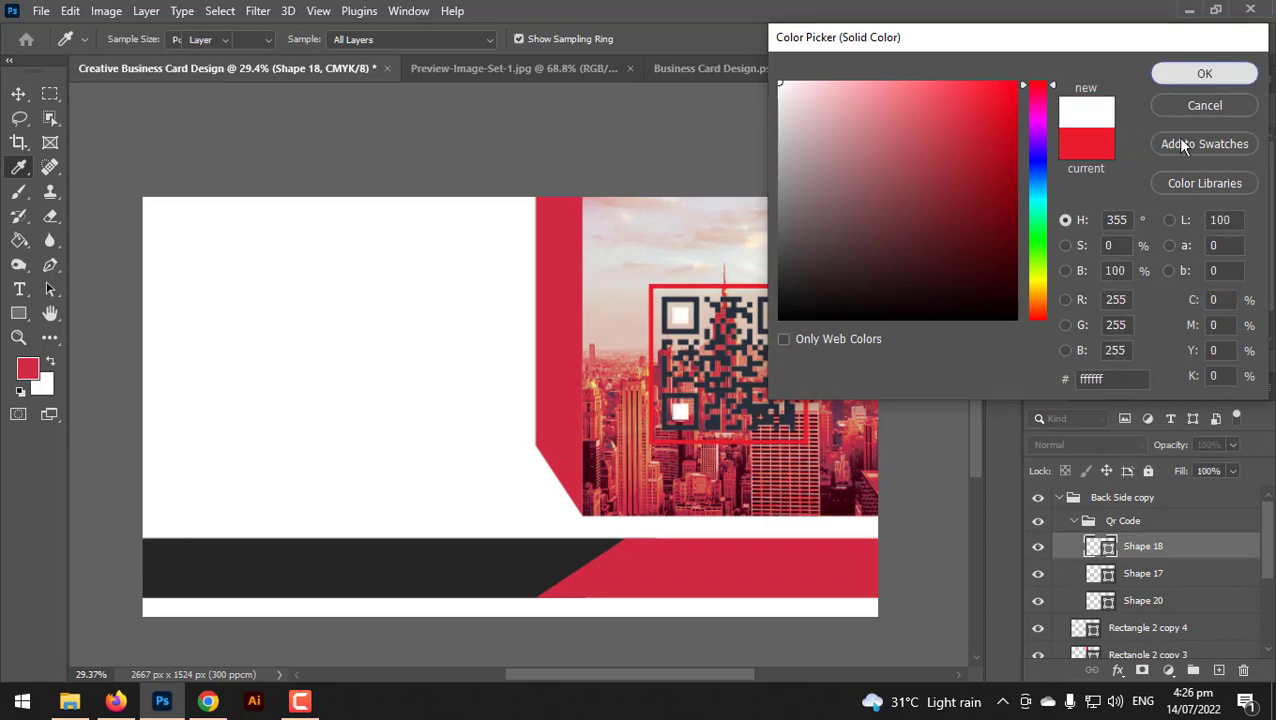
click(1203, 74)
Recolor the QR code's dark pattern, Shape 17, and its border, Shape 20, to white (ffffff).
click(1099, 573)
double_click(1099, 573)
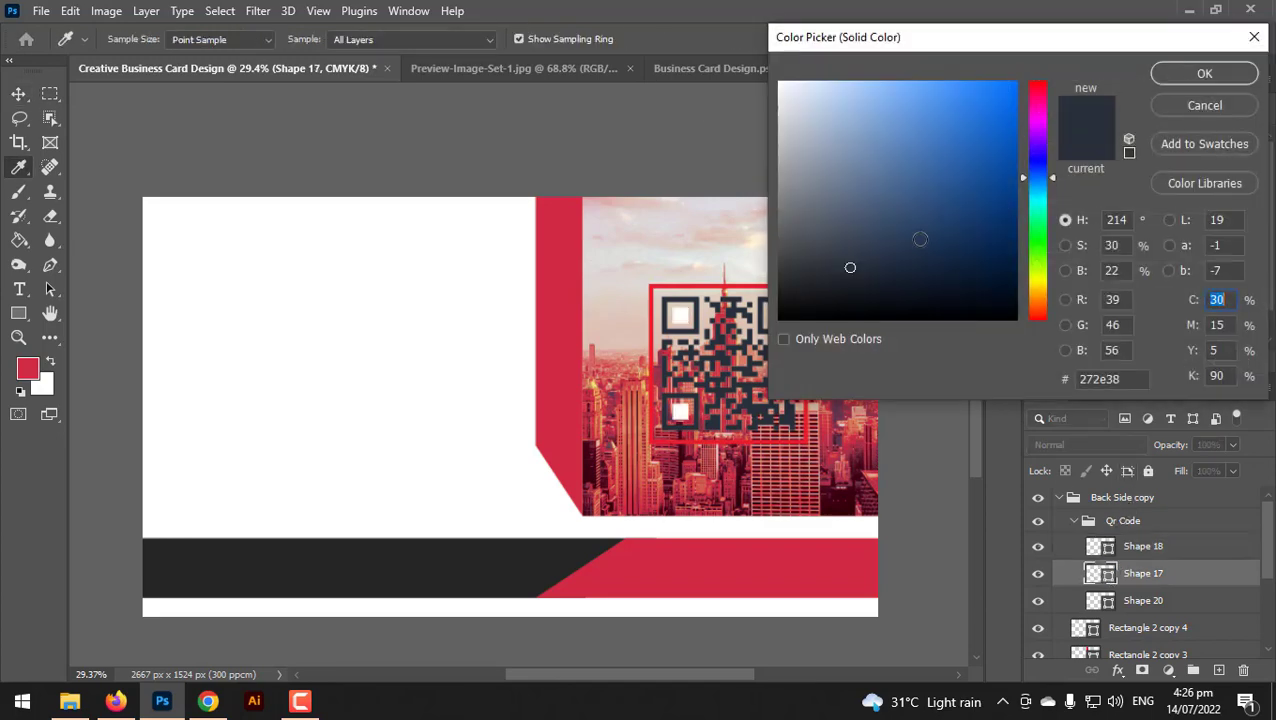
drag(857, 158, 605, 8)
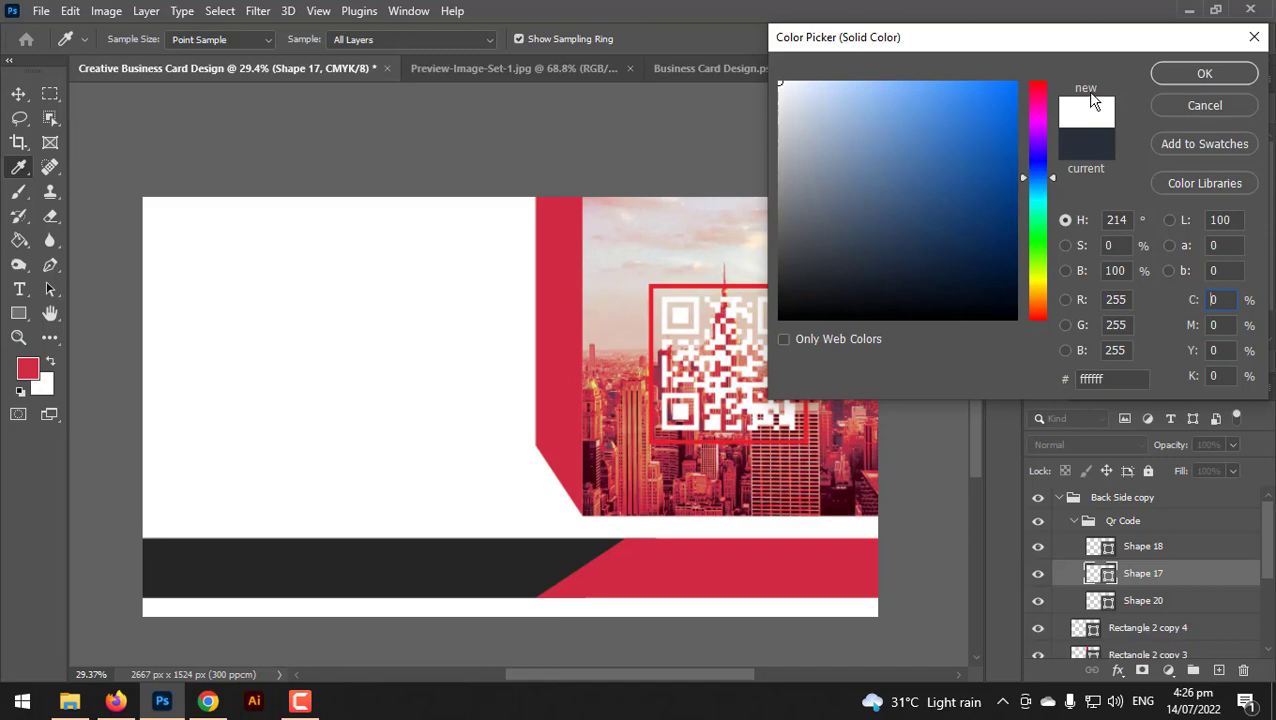
click(1204, 74)
double_click(1101, 600)
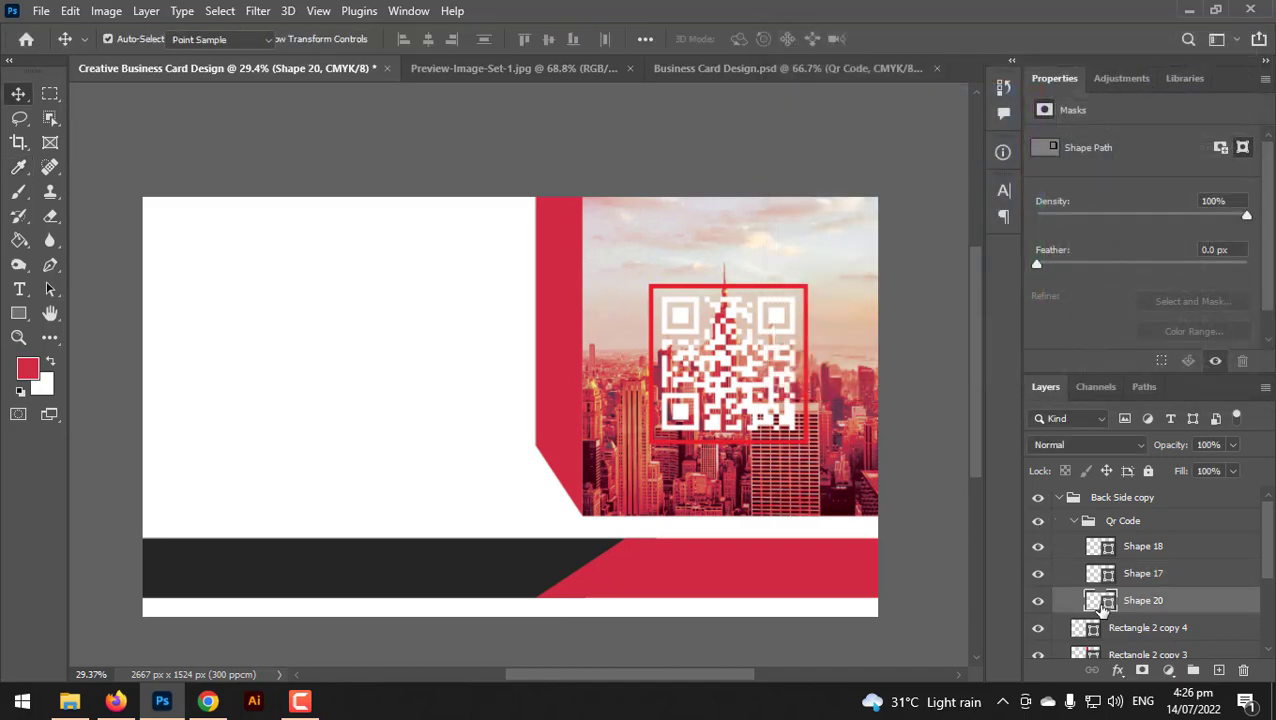
drag(860, 160, 608, 14)
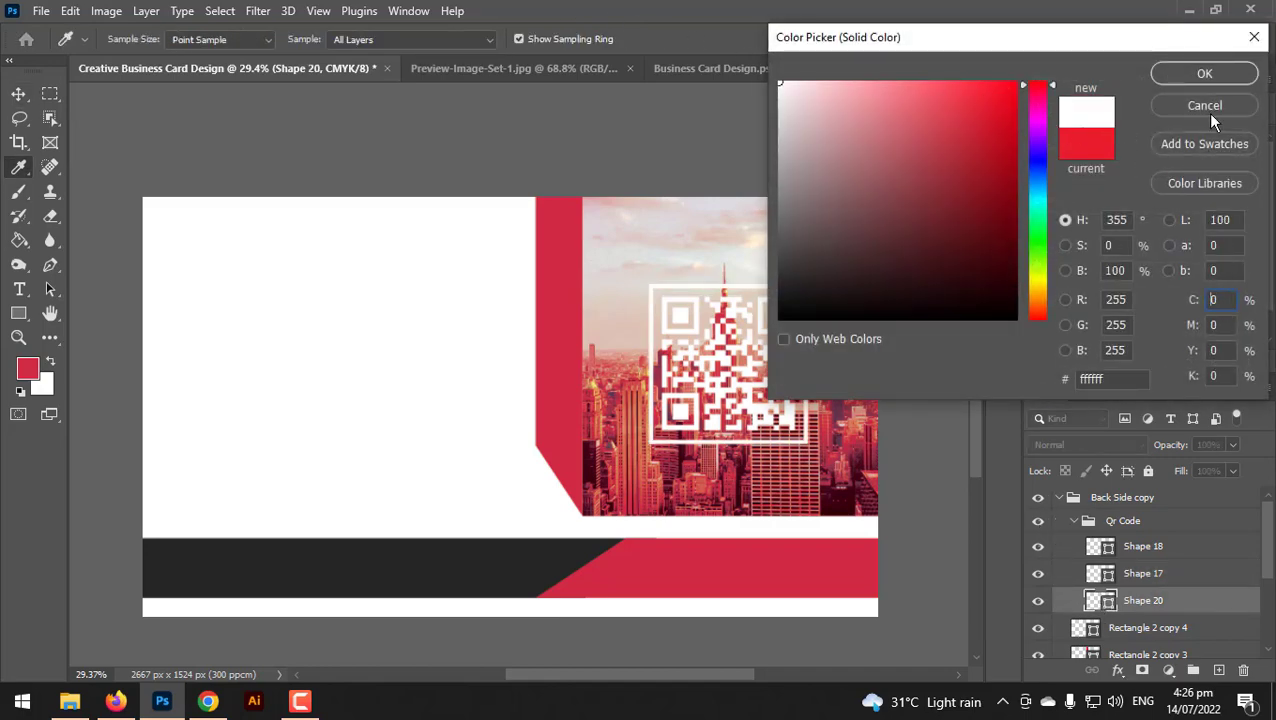
click(1172, 72)
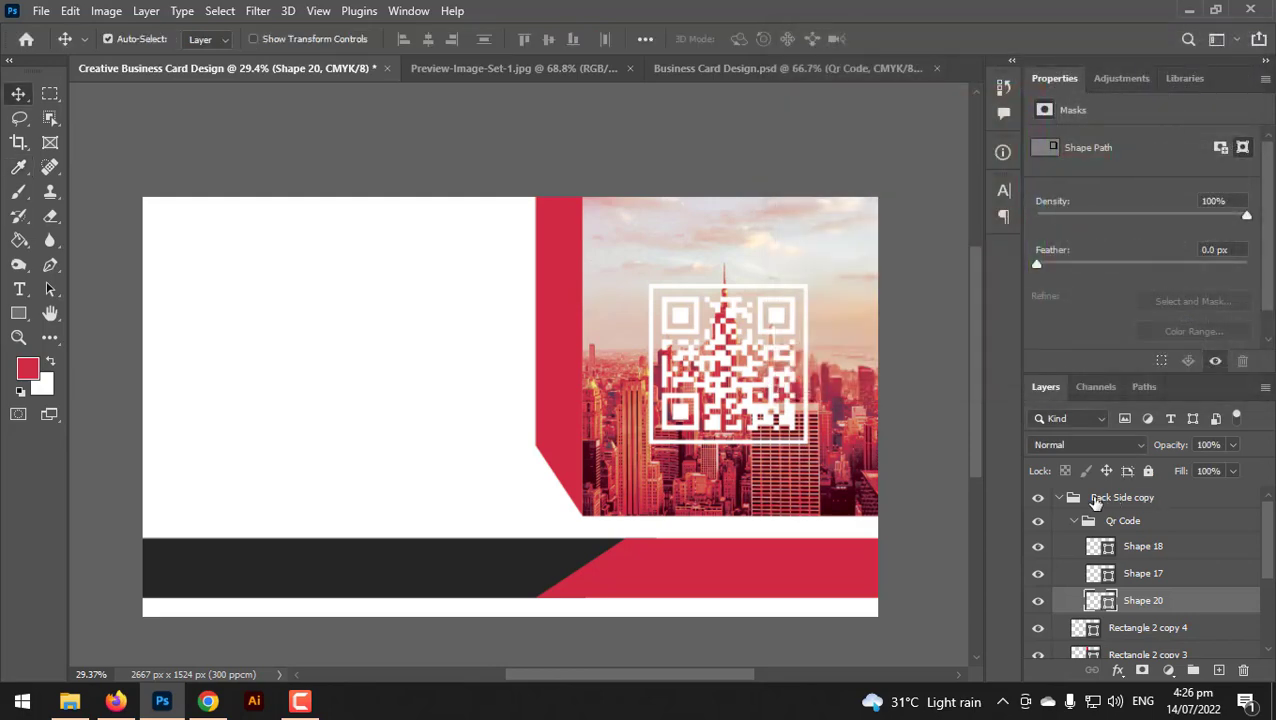
Draw a square of about 629 × 629 px over the QR code and fill it with the card's red.
click(1059, 499)
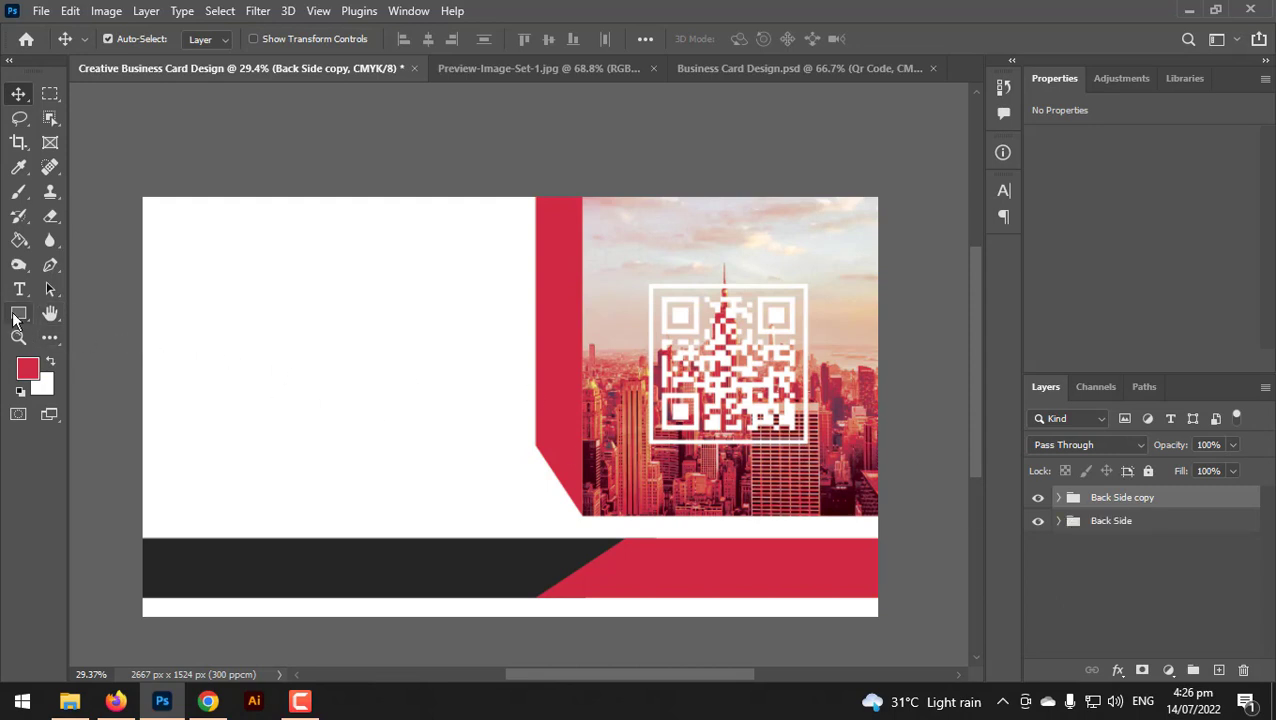
click(16, 317)
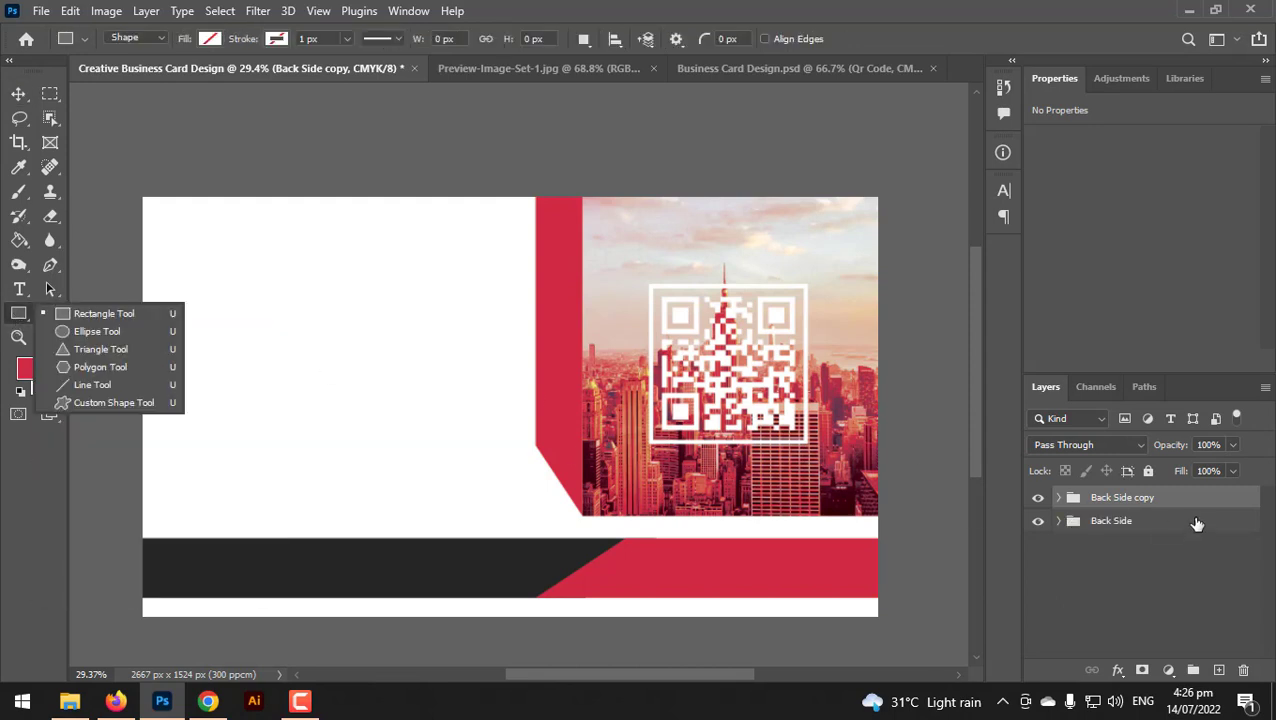
drag(641, 276, 815, 449)
click(210, 38)
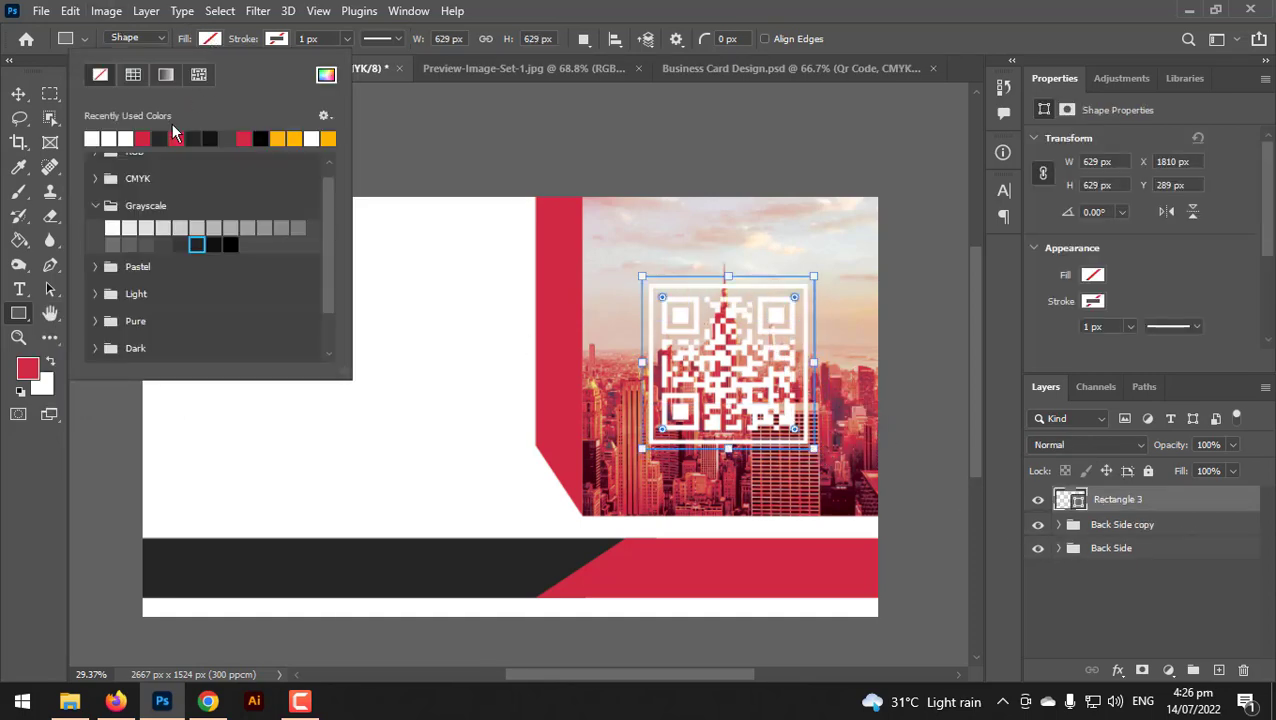
click(146, 138)
key(v)
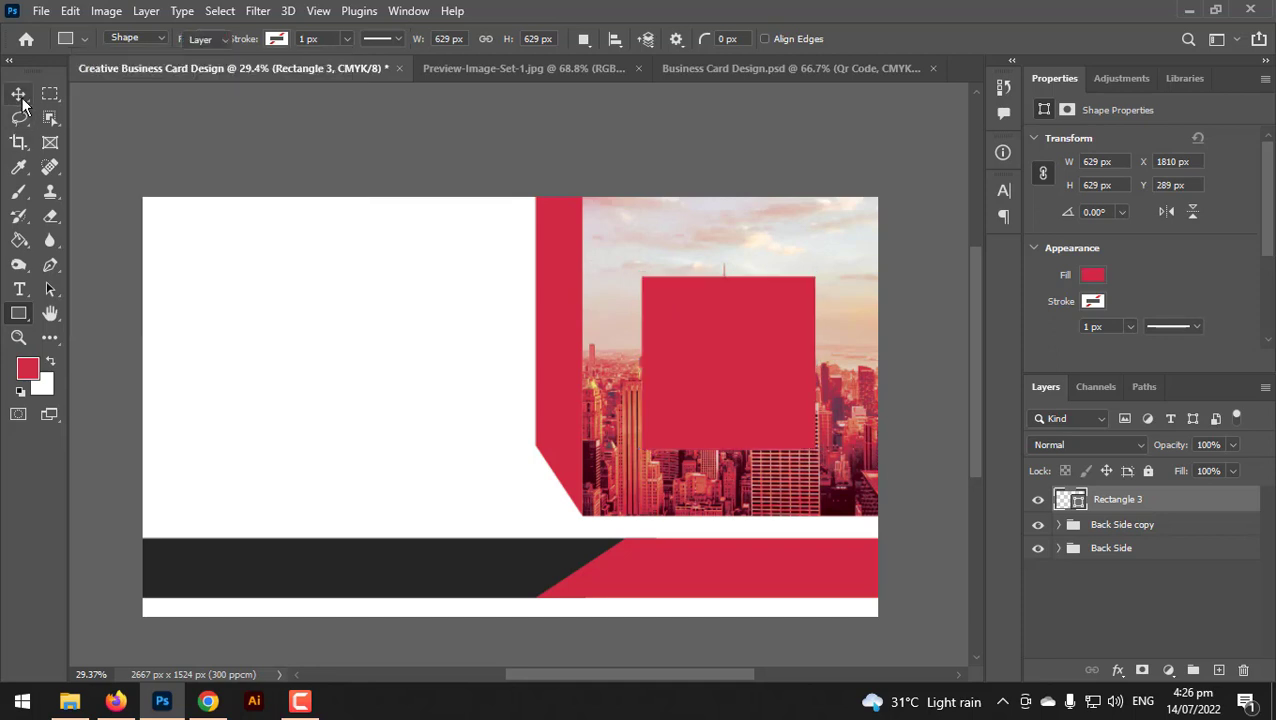
Move the red square beneath Shape 20 inside the Qr Code group and hide the QR code's white border, Shape 20.
drag(1092, 487, 1114, 508)
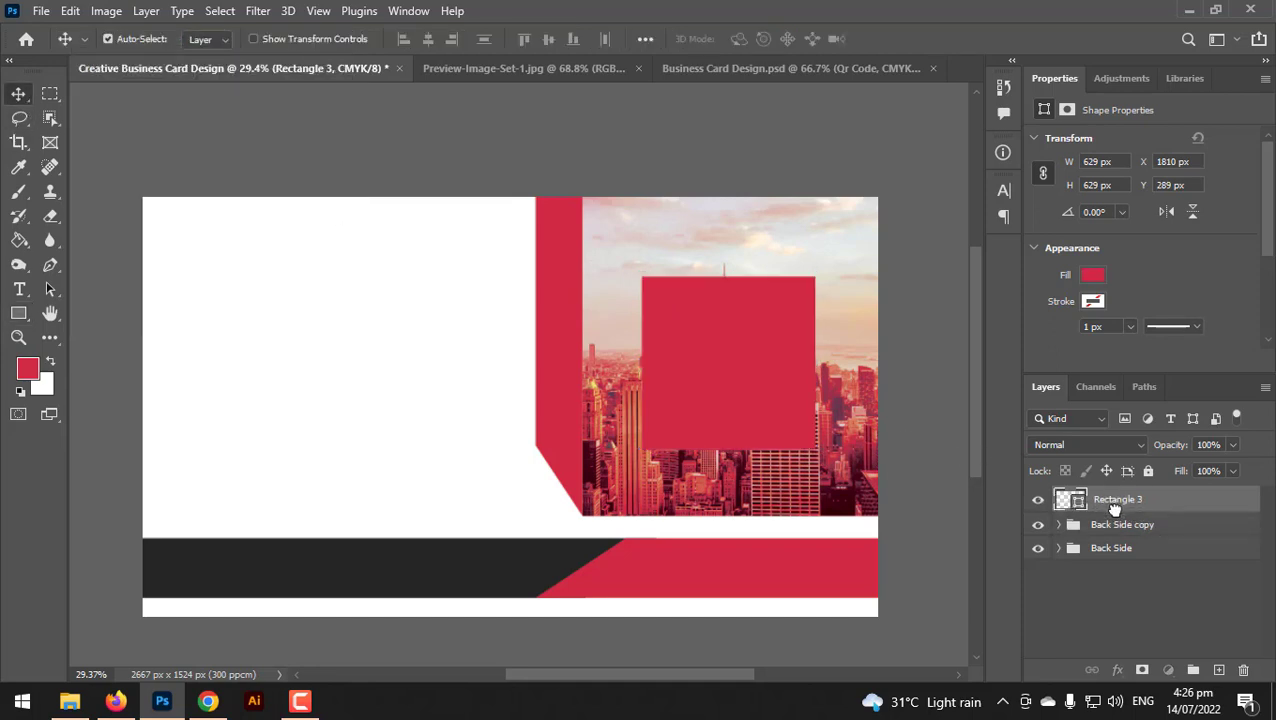
click(1060, 525)
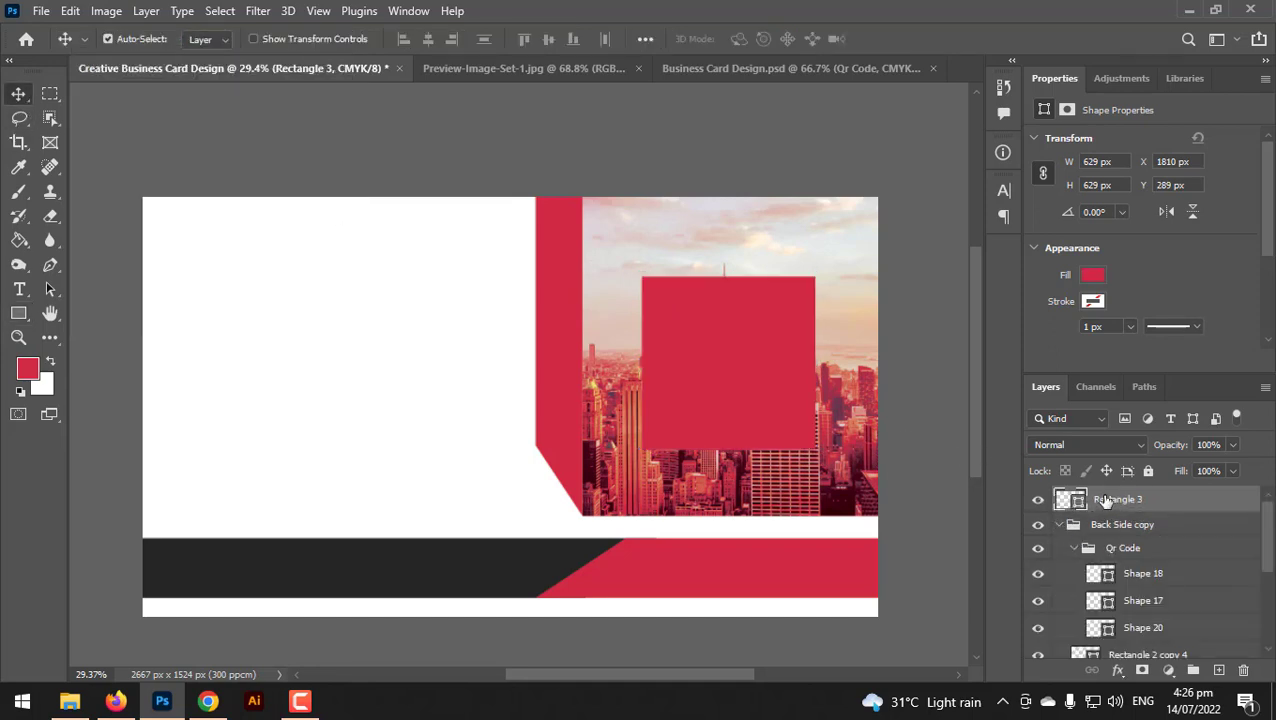
drag(1131, 510, 1156, 651)
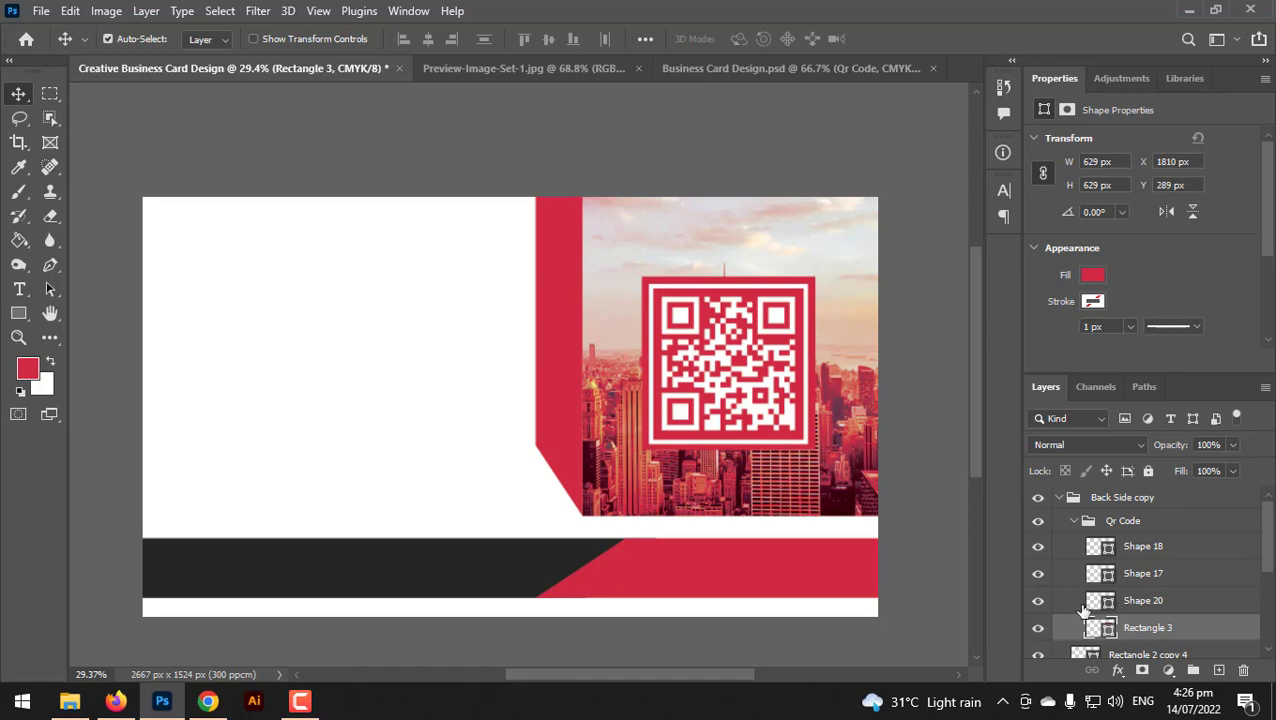
click(1049, 606)
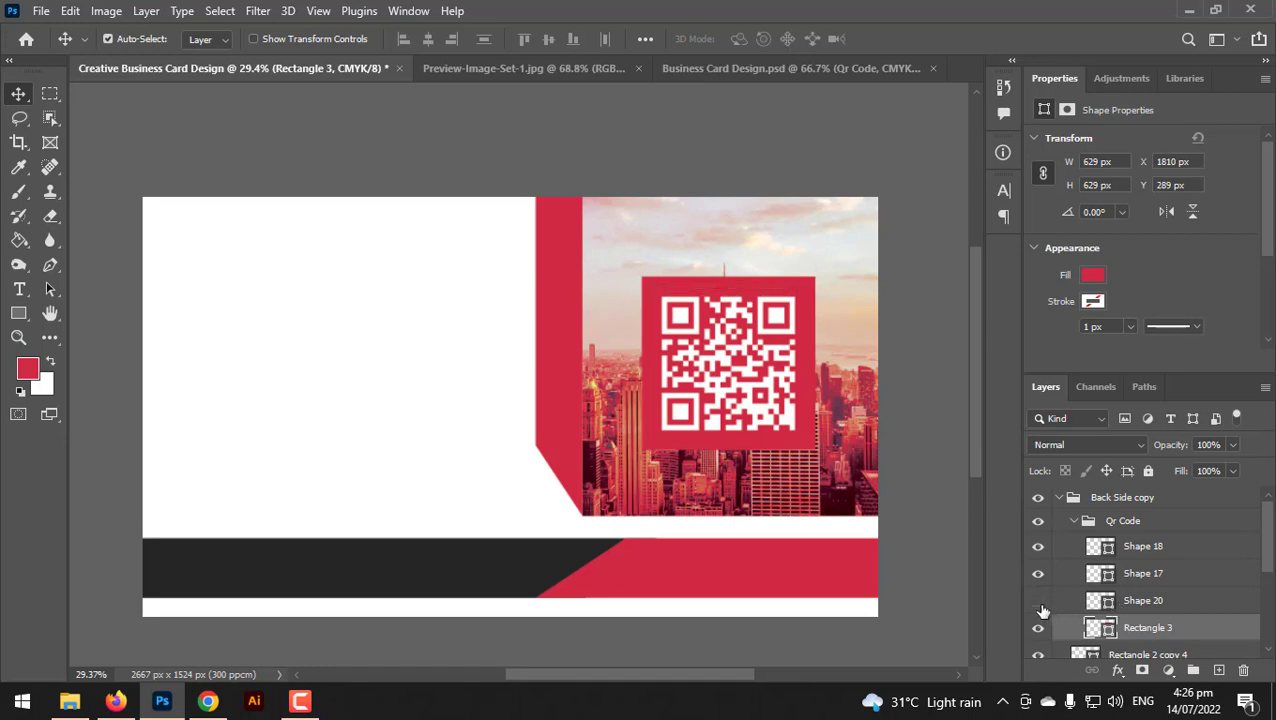
Delete the hidden white border, Shape 20, from the Qr Code group.
click(1143, 603)
key(Delete)
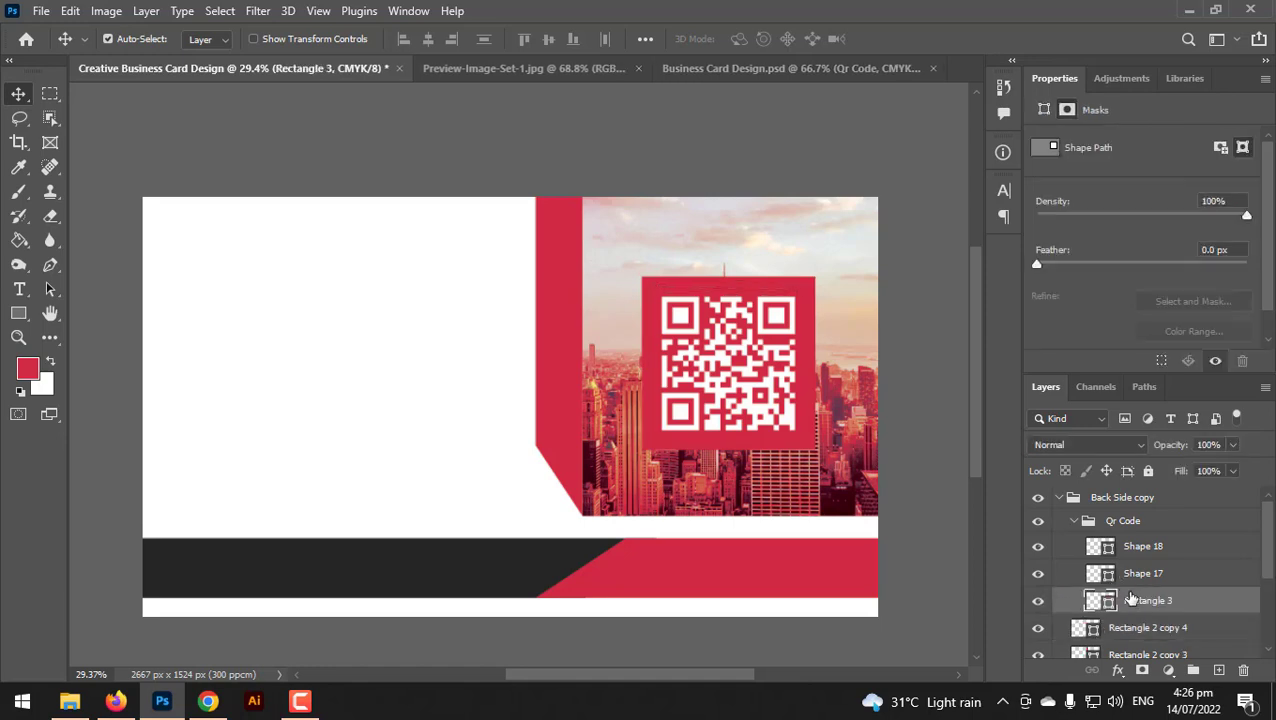
click(1076, 522)
click(1073, 522)
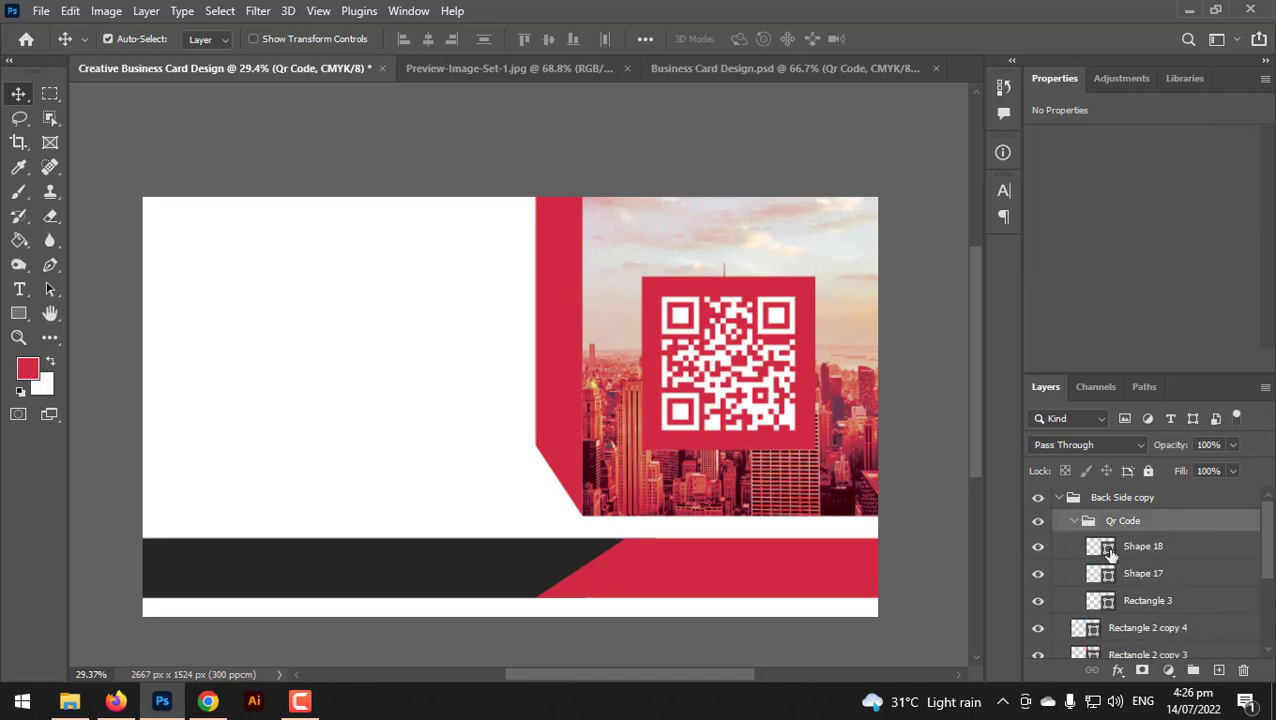
Enlarge the white QR pattern, Shape 18 and Shape 17, leaving a narrow red margin inside the red square.
click(1143, 546)
shift+click(1143, 573)
key(ctrl+t)
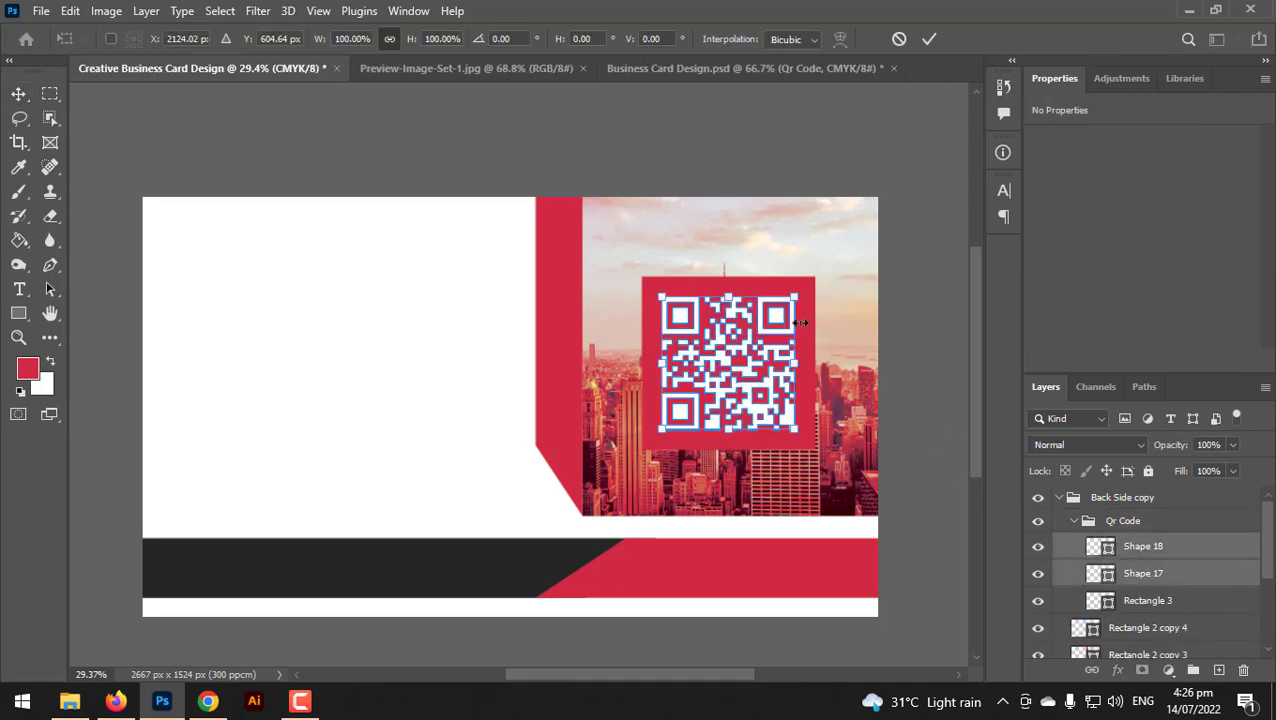
drag(786, 296, 805, 289)
key(Return)
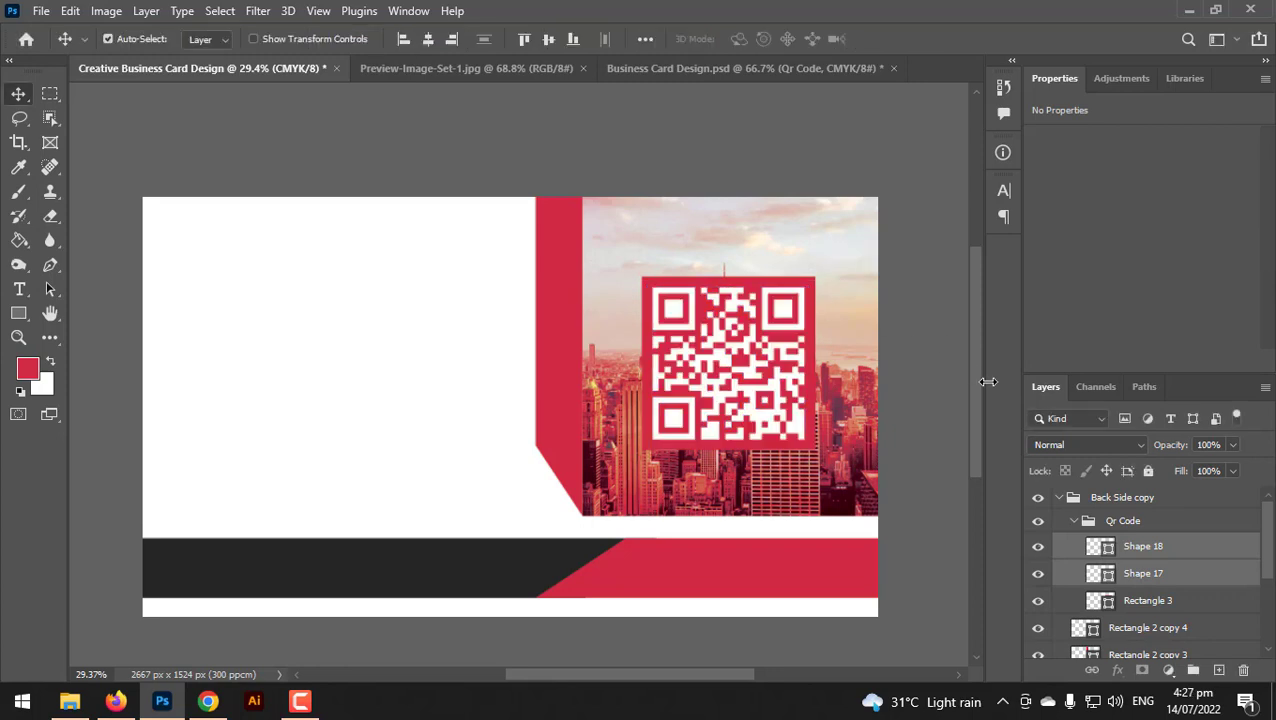
Merge Shape 18 and Shape 17 into one shape layer and select it together with Rectangle 3 for centre alignment.
shift+click(1157, 604)
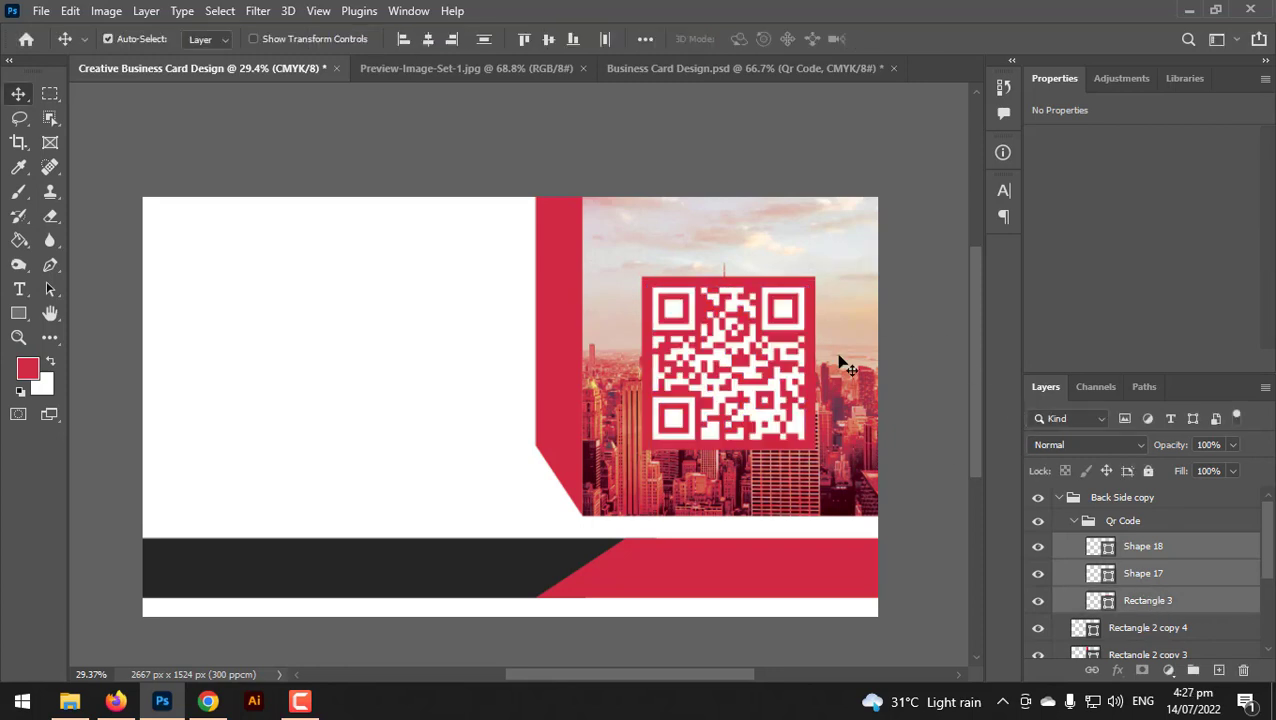
click(1128, 552)
key(ctrl+e)
shift+click(1136, 575)
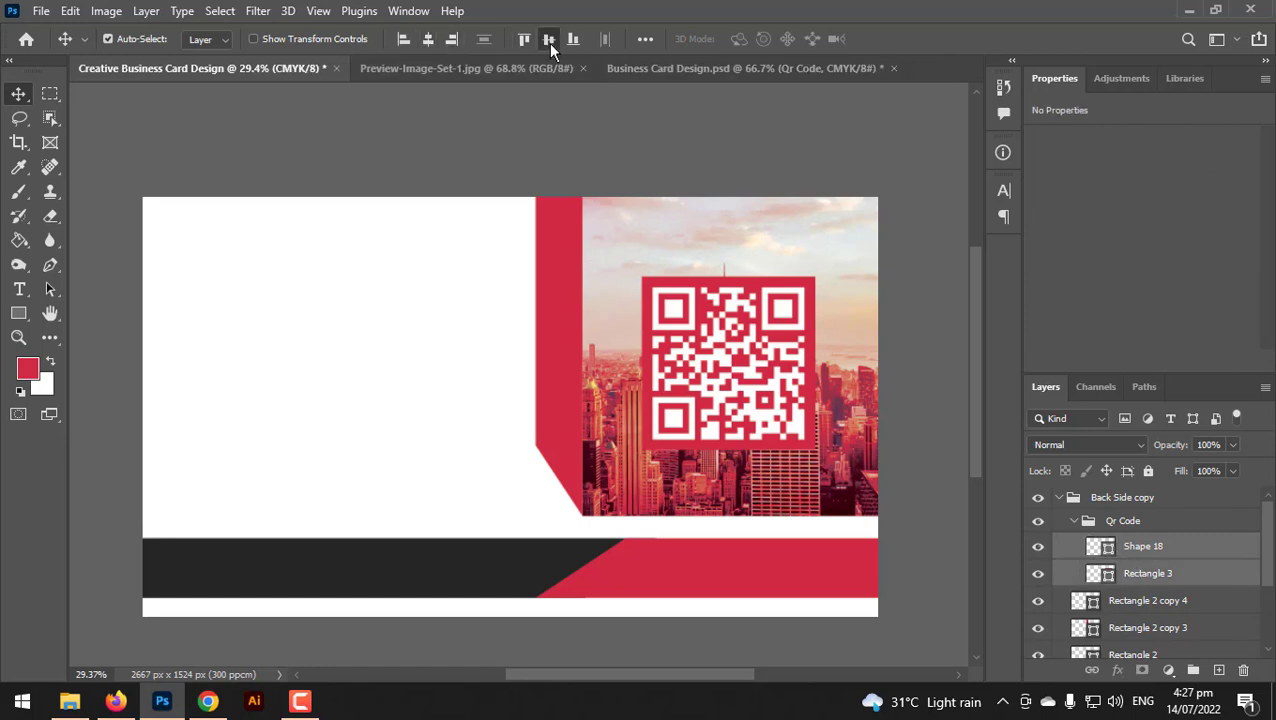
Scale the whole Qr Code group down slightly around its centre.
click(1090, 521)
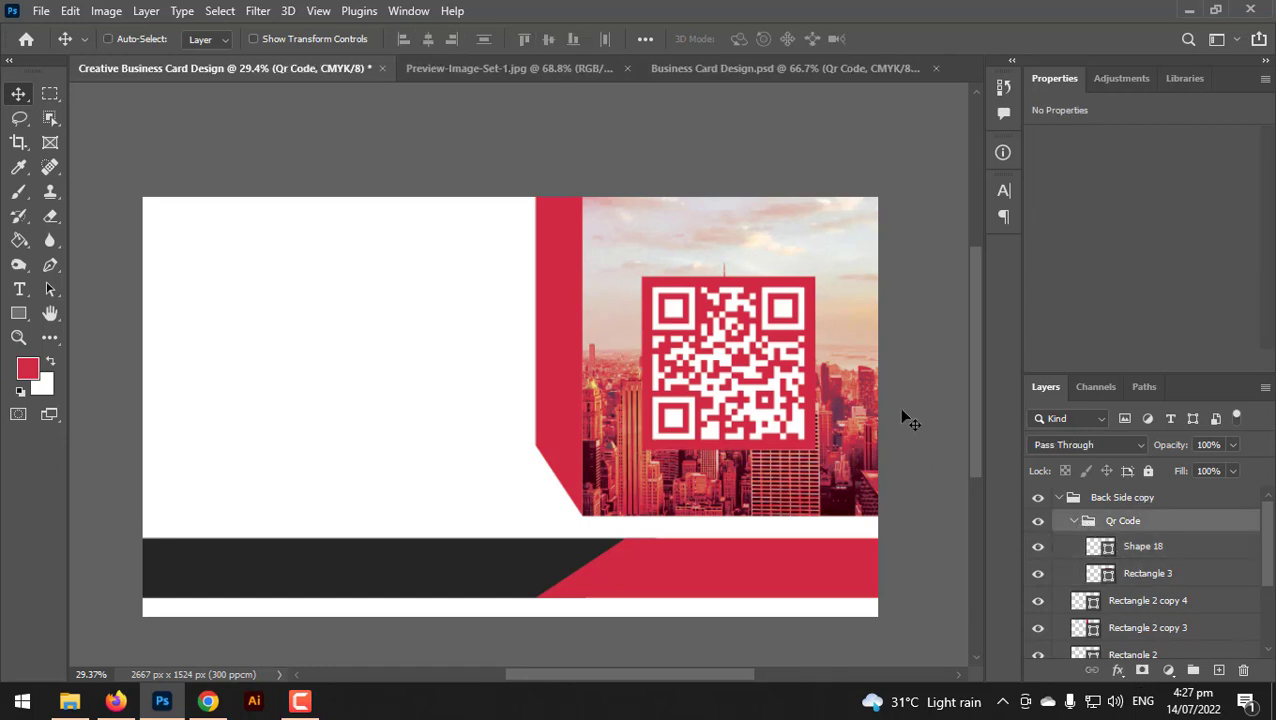
key(ctrl+t)
drag(815, 277, 807, 289)
key(Return)
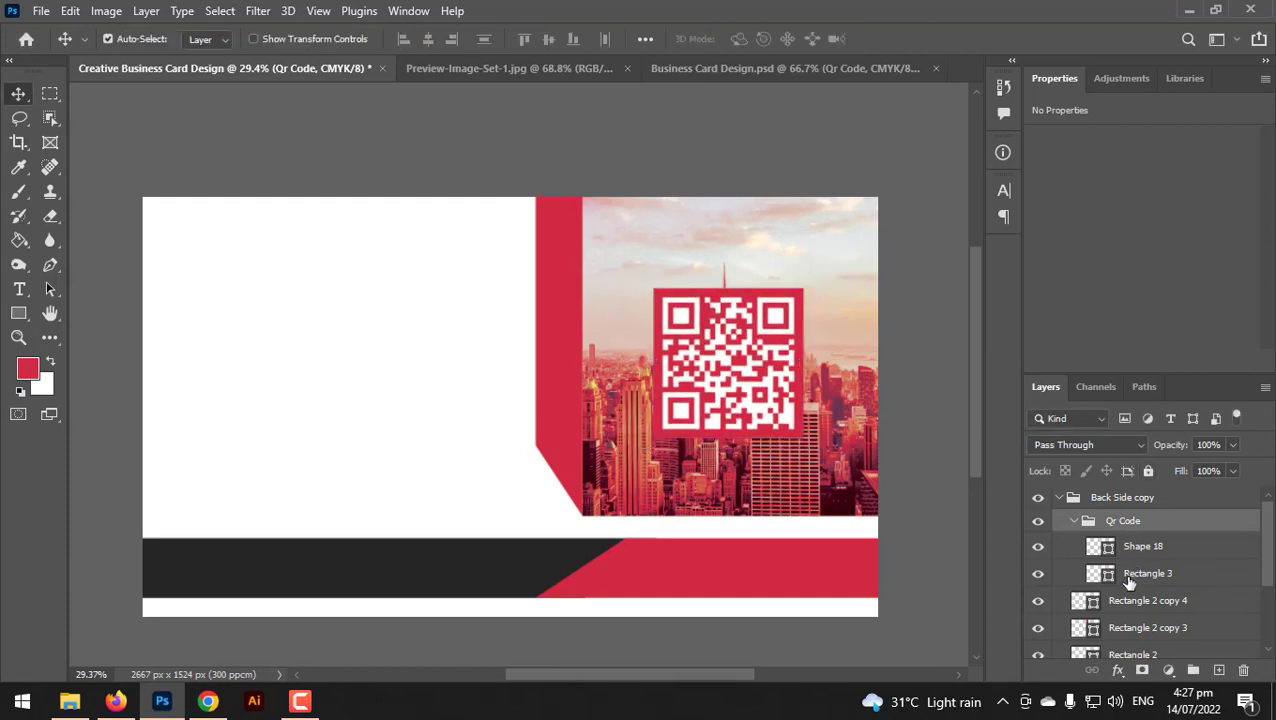
Lower the opacity of the skyline photo, nyc-g600ce71c6_1920, to 35%.
scroll(1126, 598, down, 2)
click(1153, 613)
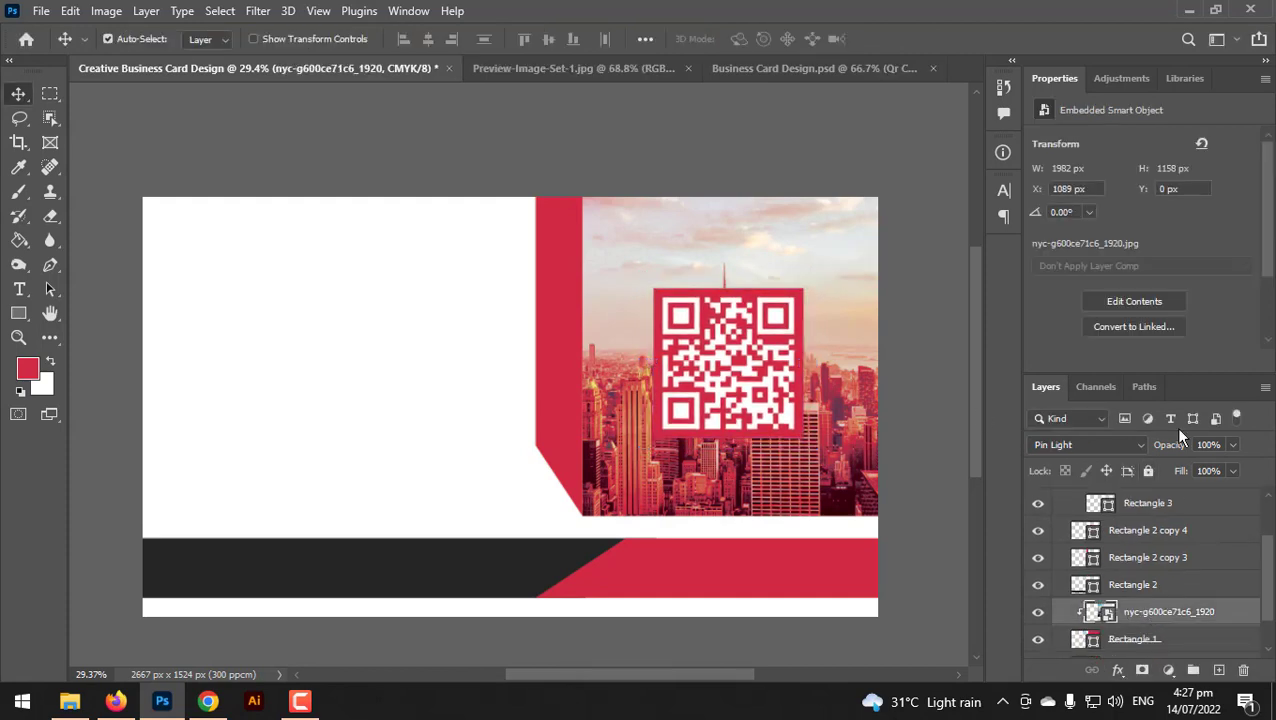
click(1229, 444)
drag(1152, 466, 1170, 466)
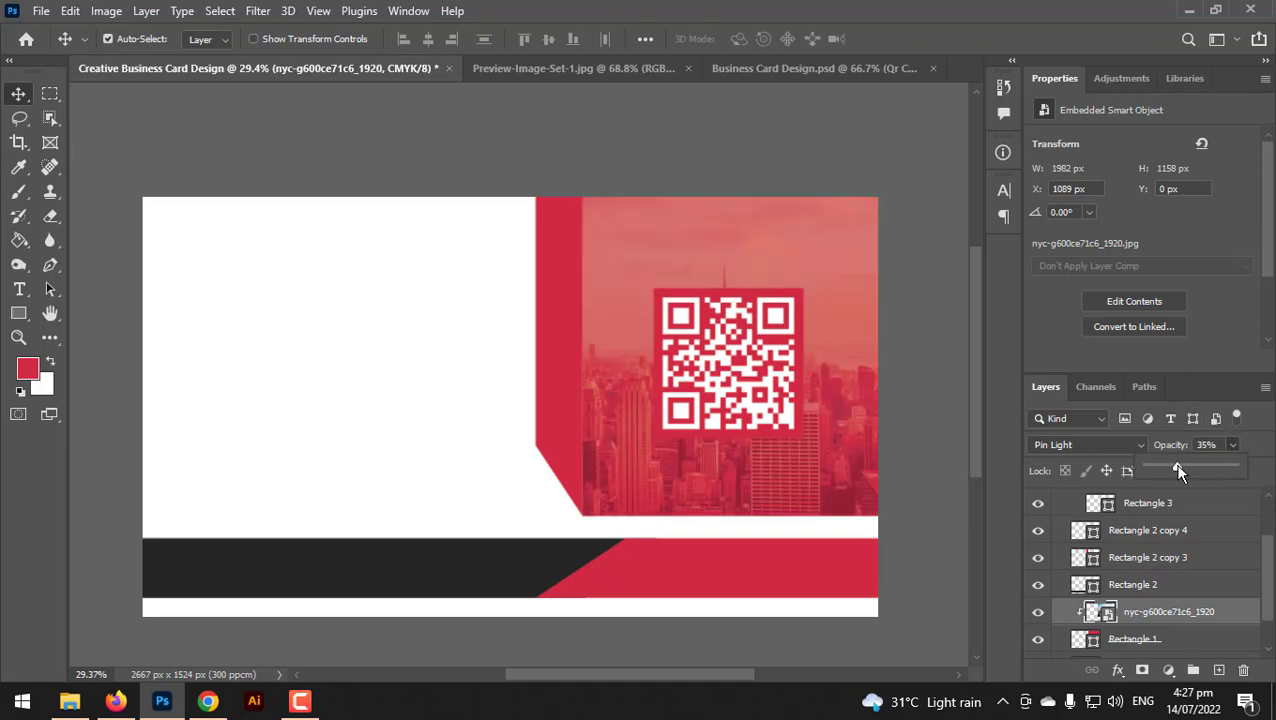
Recolor Rectangle 1 behind the skyline photo to the dark gray of the lower bar (252525) and collapse the layer groups.
click(1070, 640)
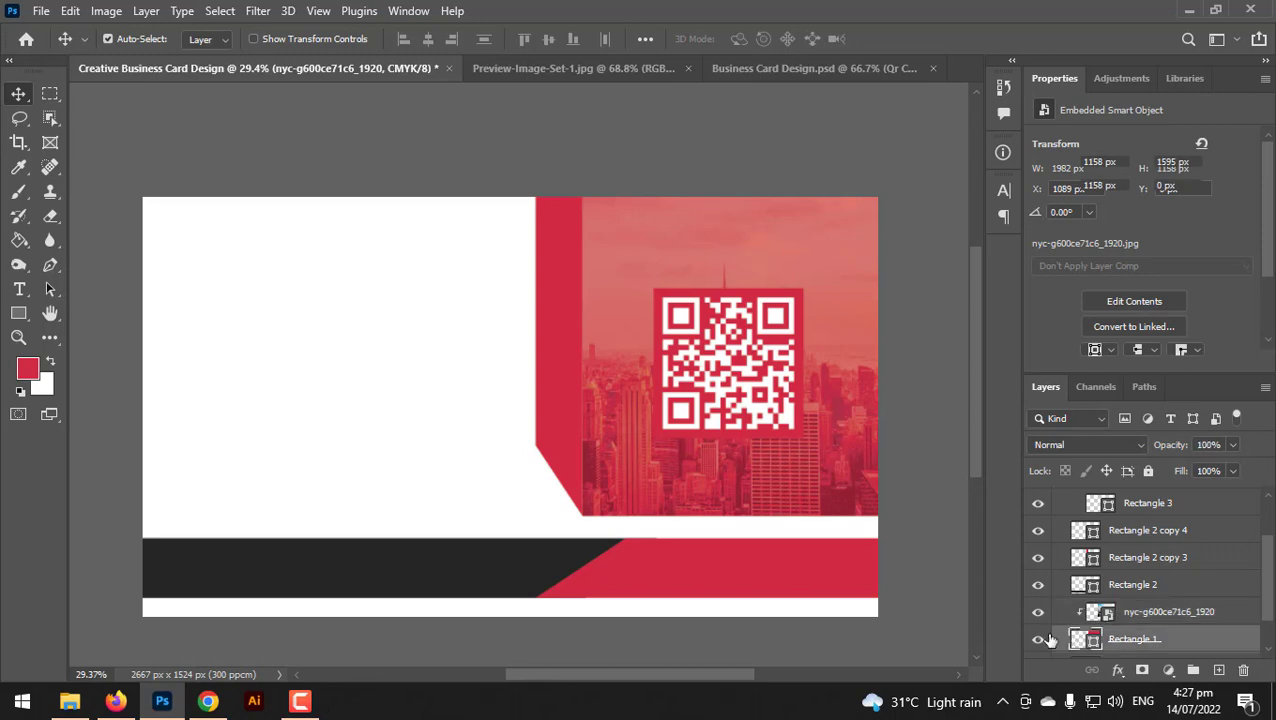
click(522, 590)
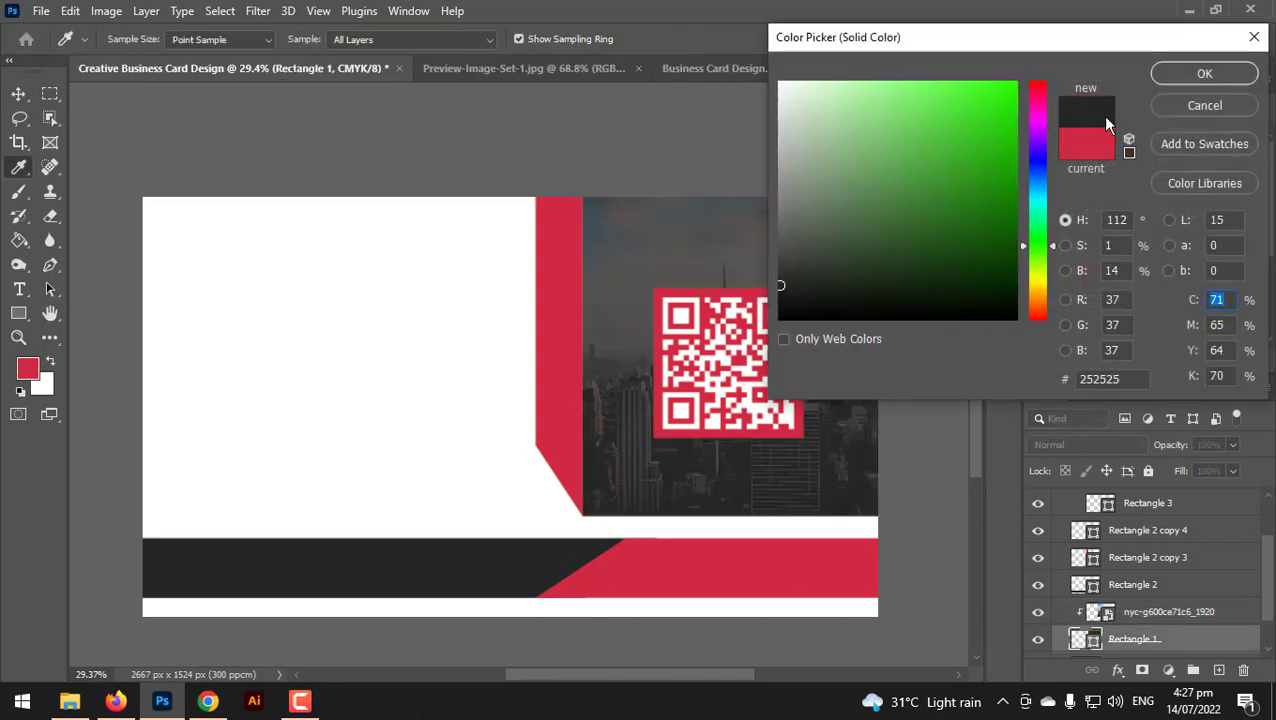
click(1193, 80)
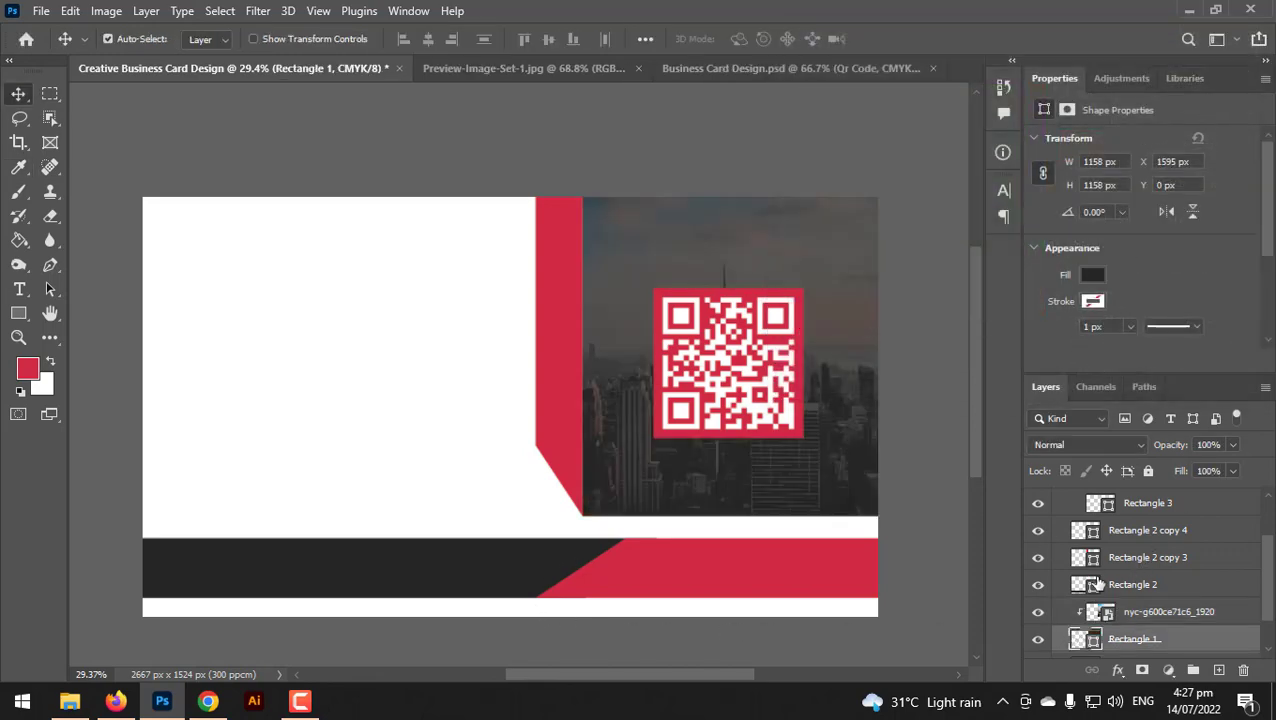
scroll(1097, 584, up, 1)
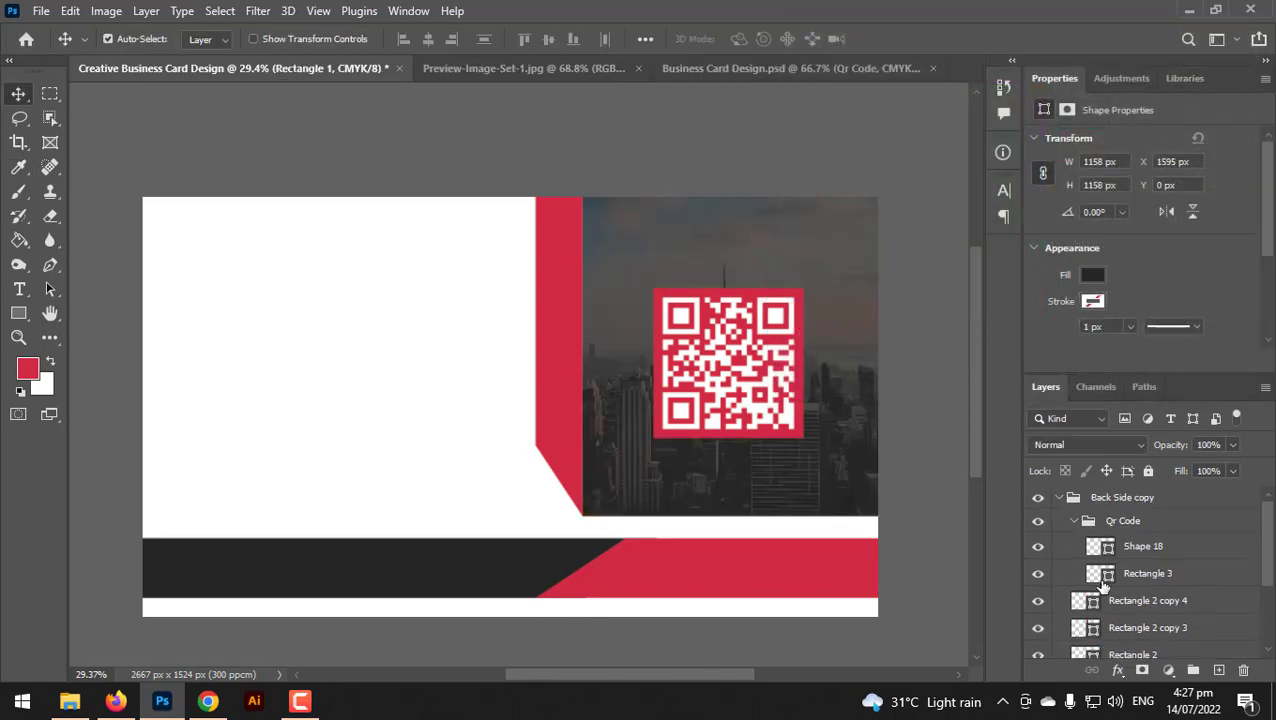
click(1074, 520)
click(1074, 497)
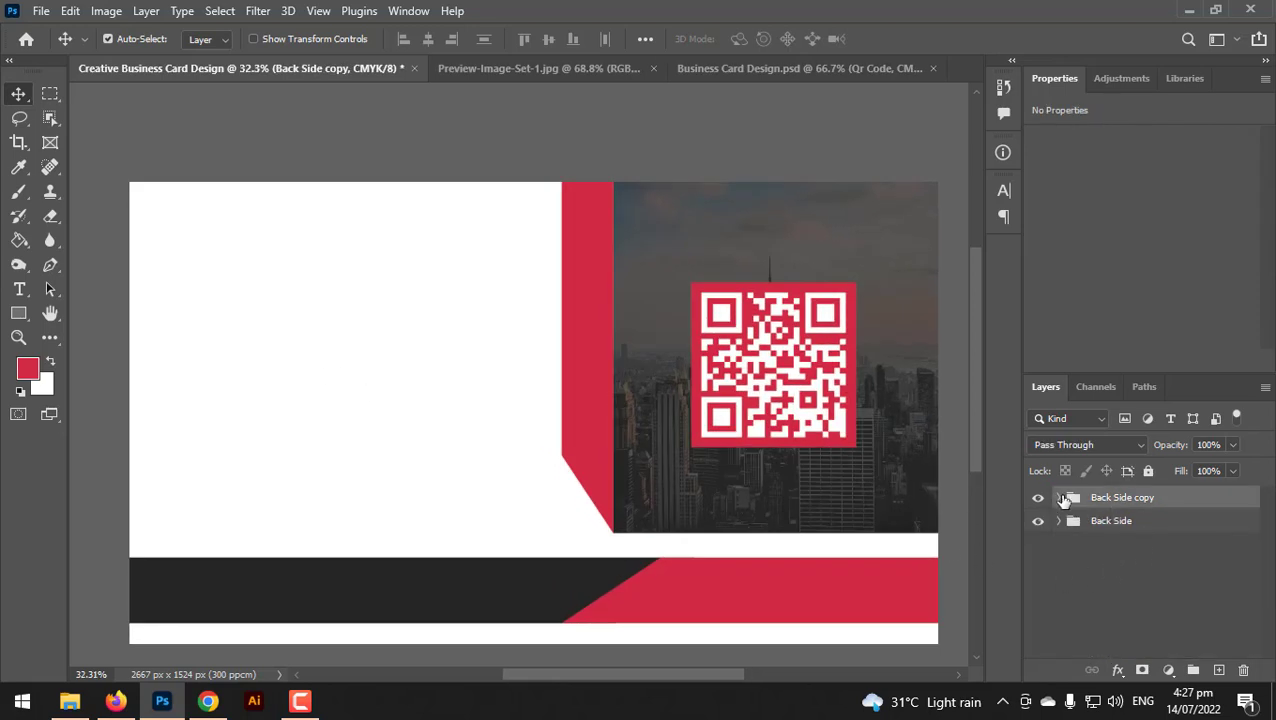
Shrink the Qr Code group a little further and reposition it near the middle of the skyline panel.
click(1063, 497)
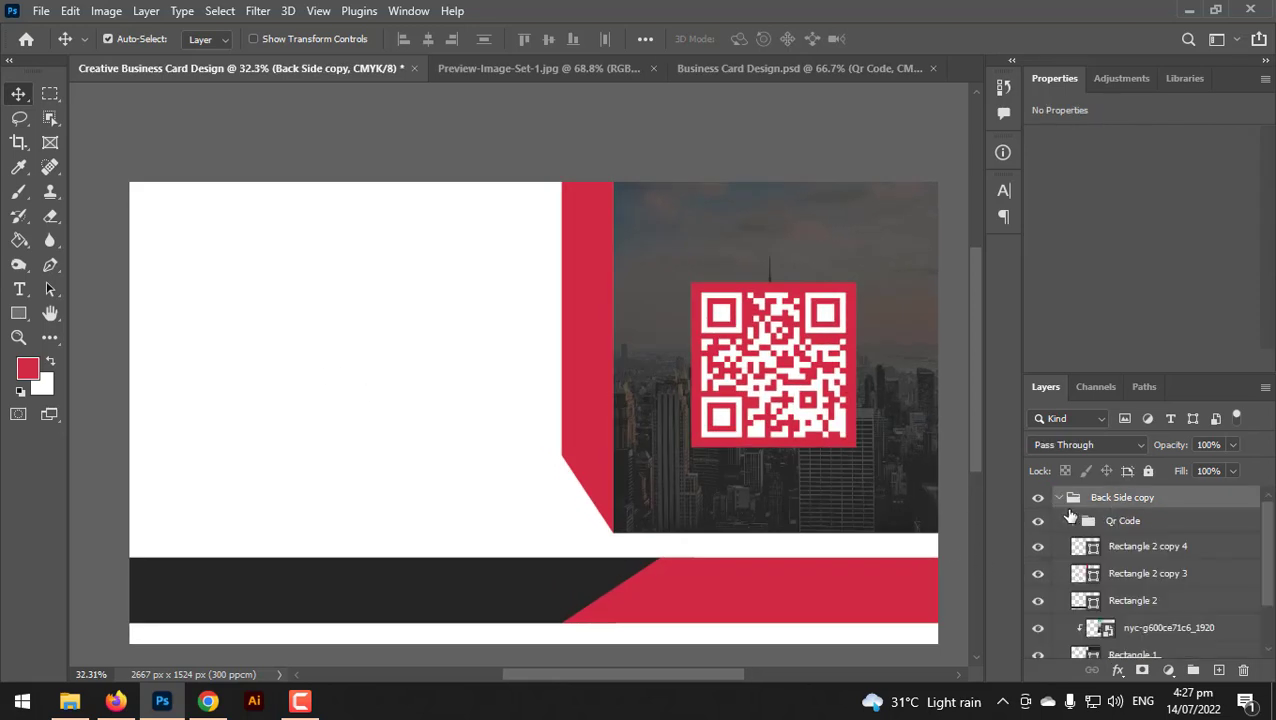
click(1095, 521)
key(ctrl+t)
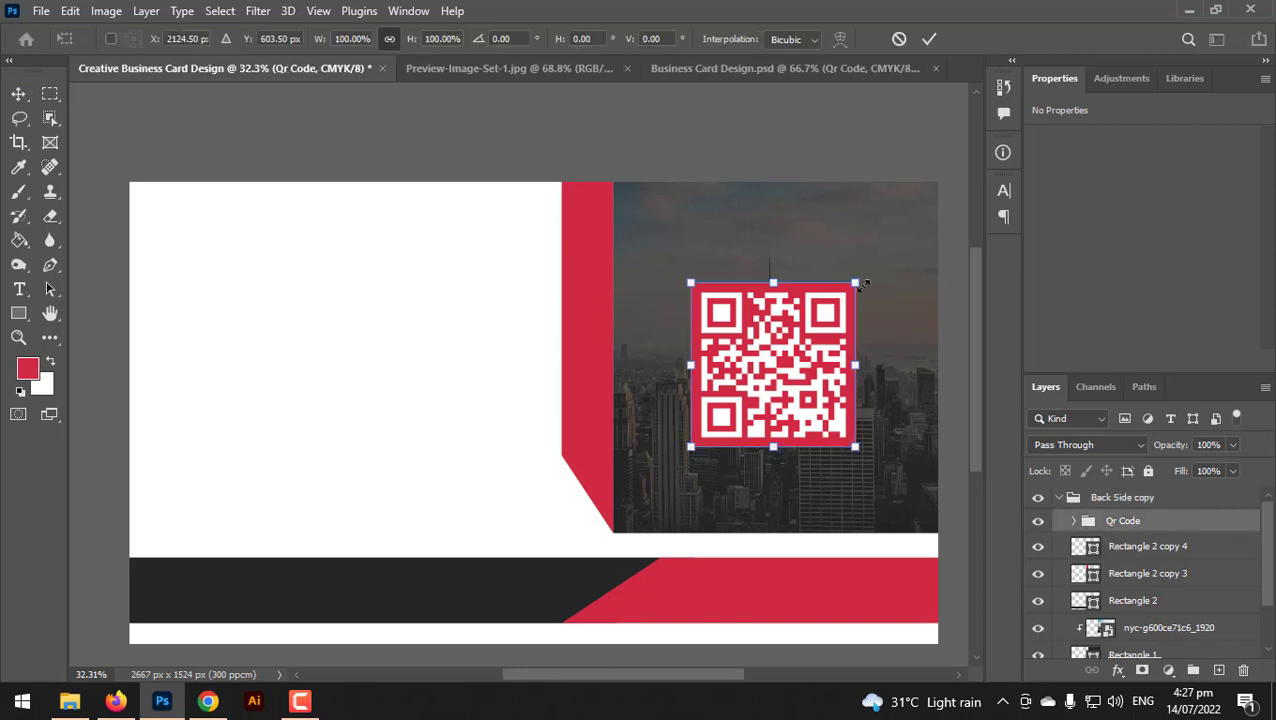
drag(862, 284, 837, 300)
drag(822, 354, 831, 352)
key(Return)
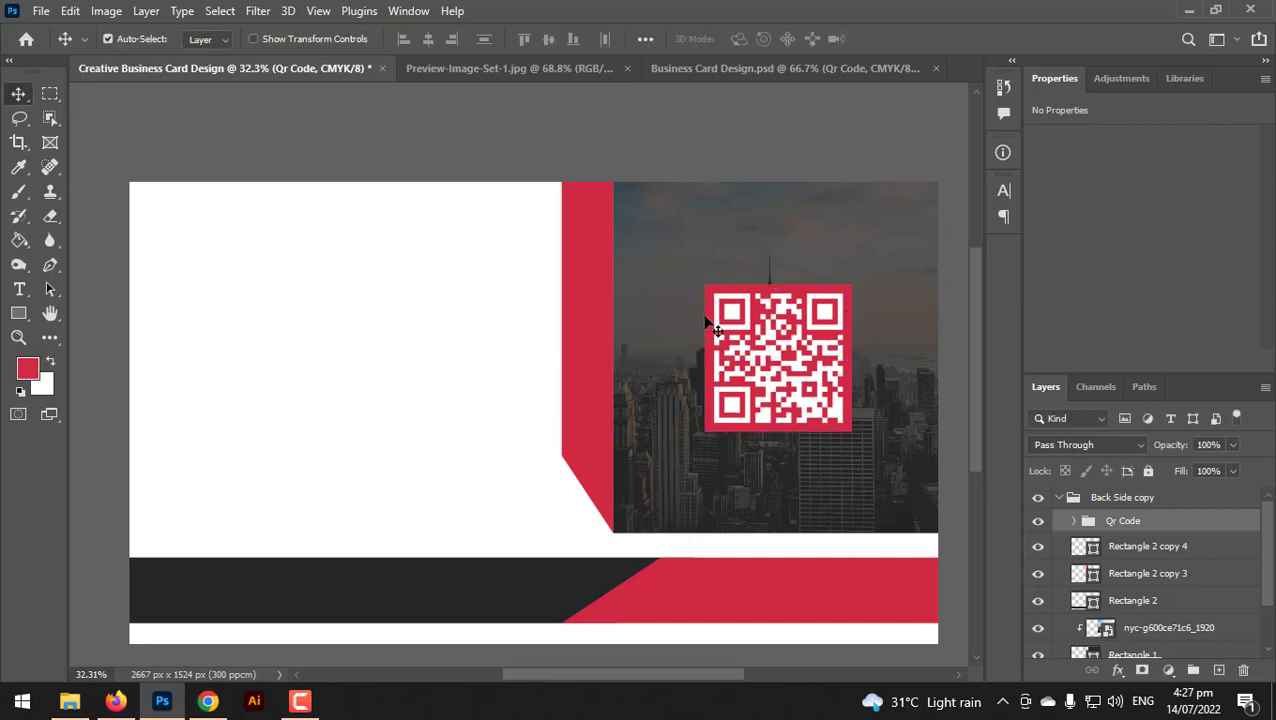
scroll(619, 290, up, 1)
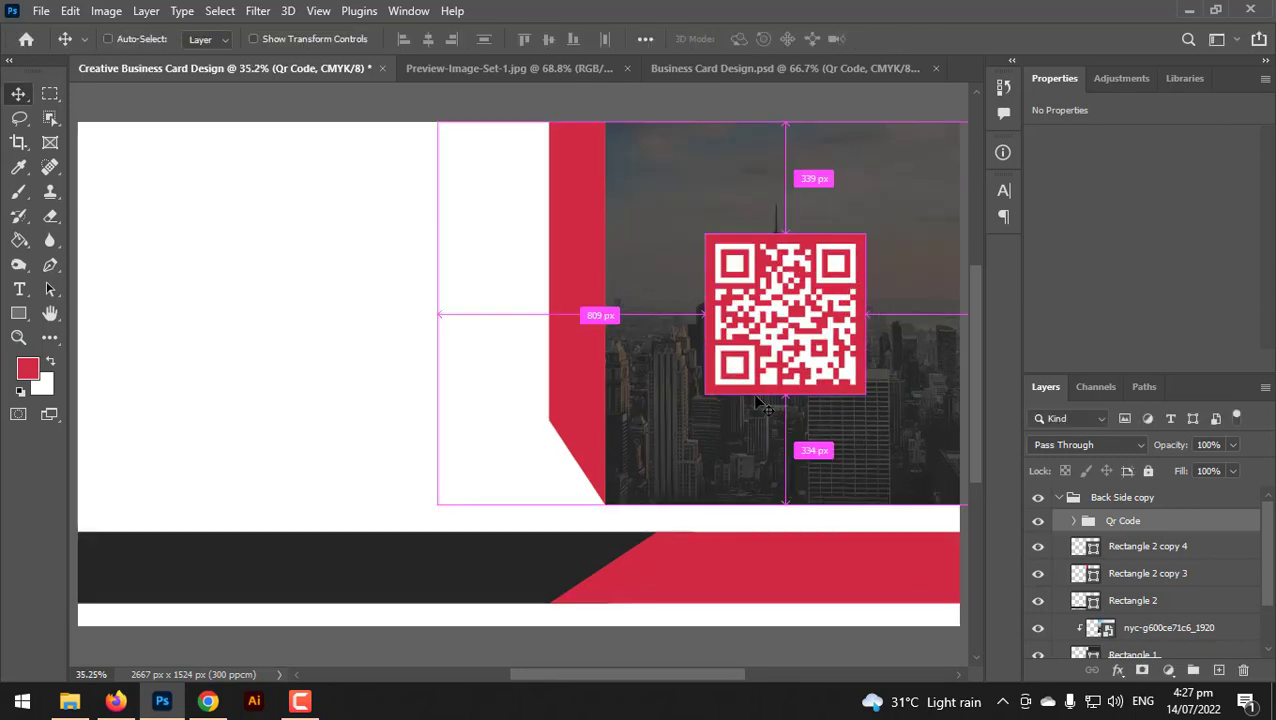
scroll(760, 403, down, 3)
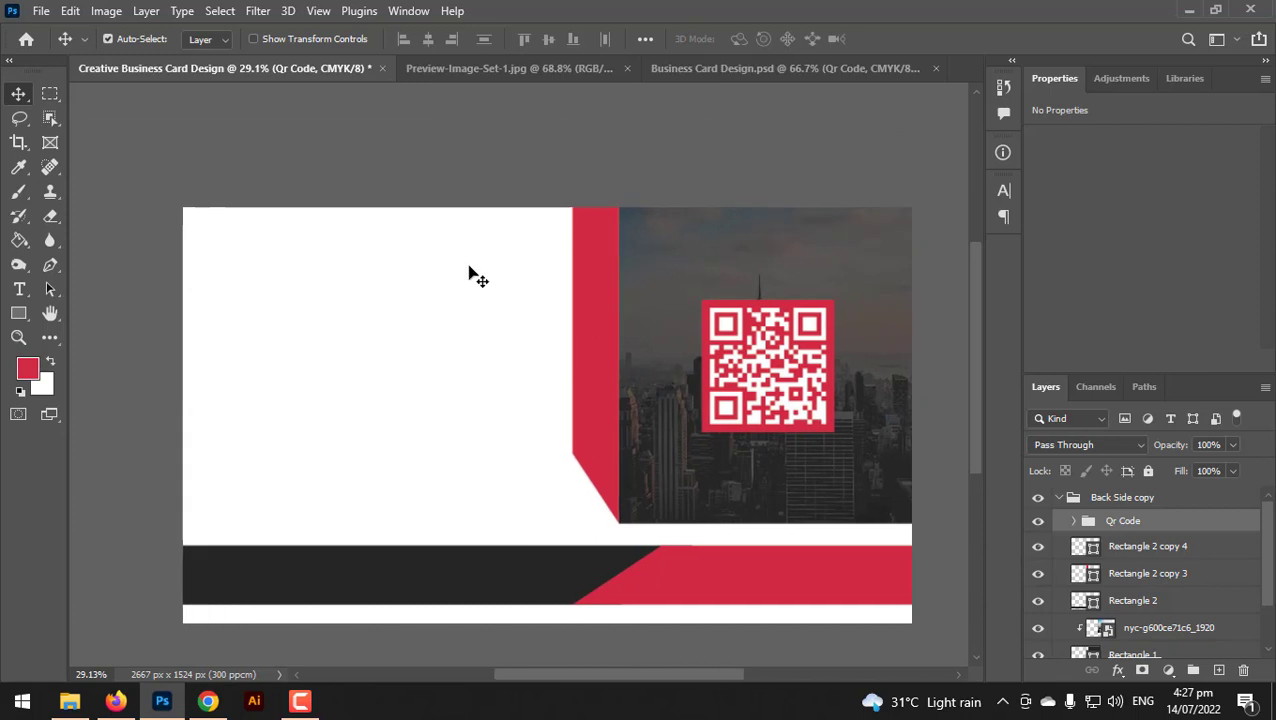
Paste the Contact Information group into the card, enlarge it, and place it with its address line over the dark bar.
key(ctrl+v)
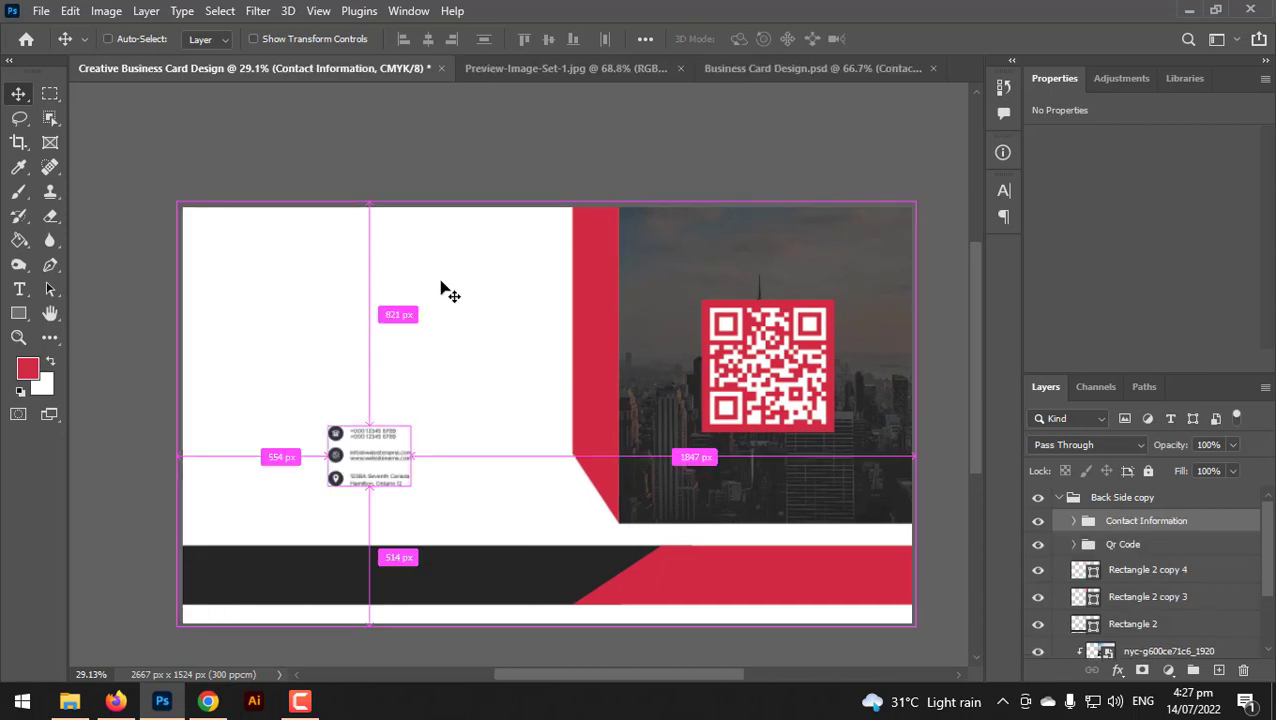
key(ctrl+t)
click(790, 346)
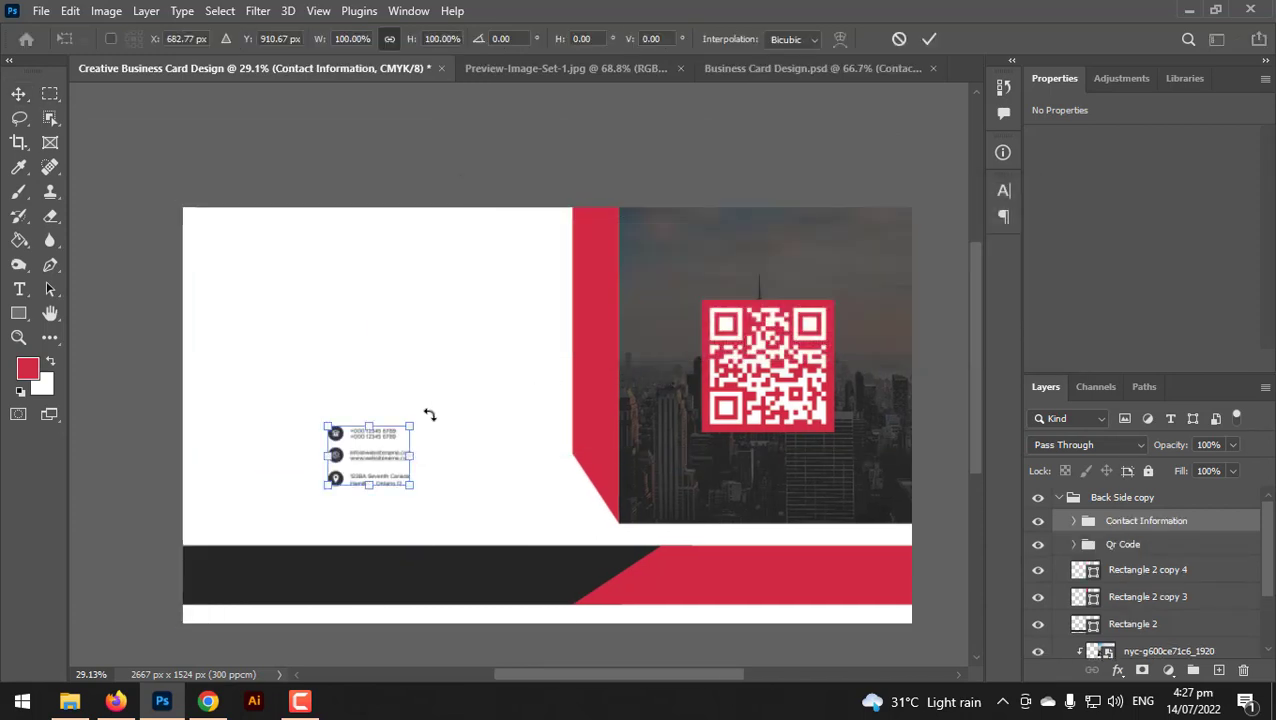
drag(414, 424, 561, 318)
drag(490, 395, 393, 490)
key(Return)
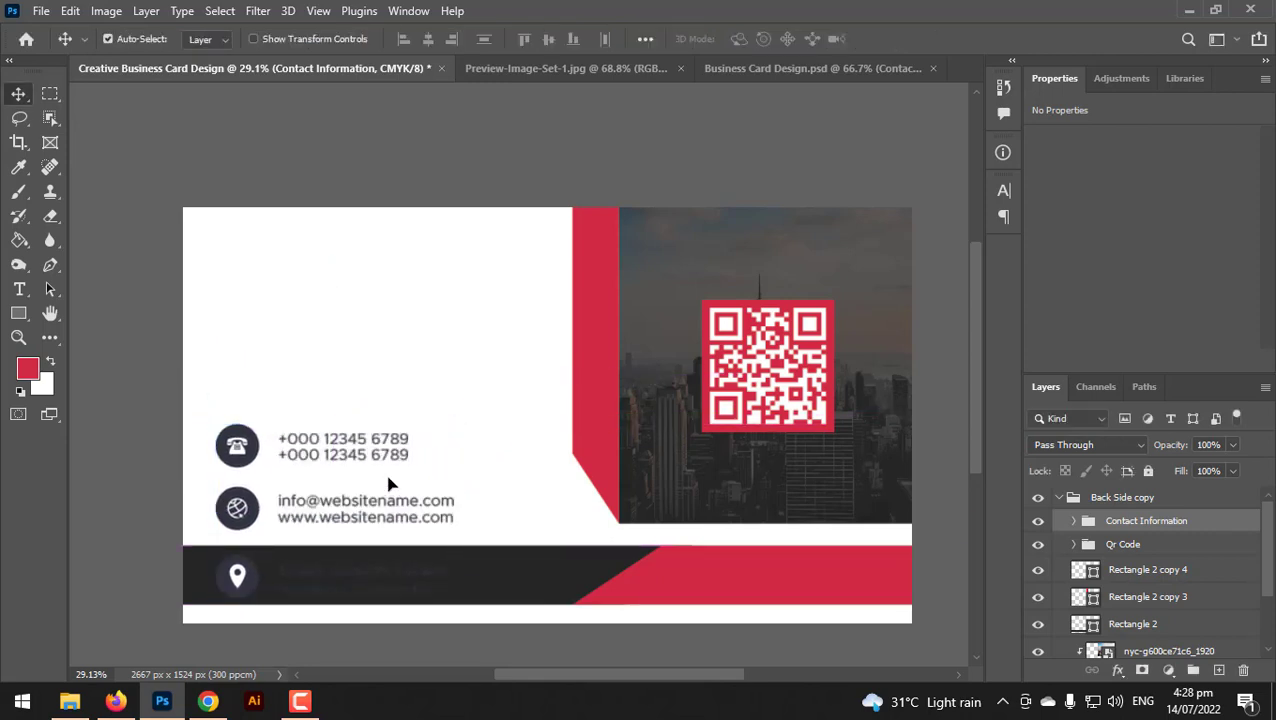
scroll(393, 490, up, 5)
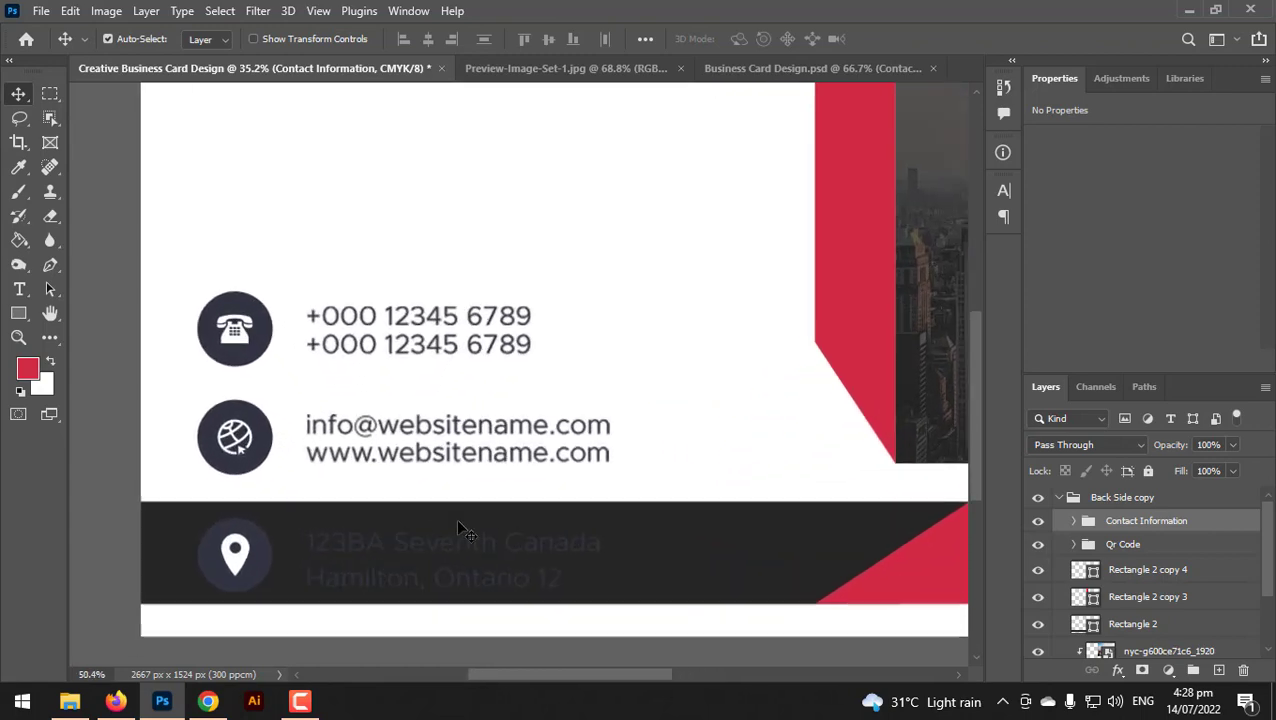
click(1073, 521)
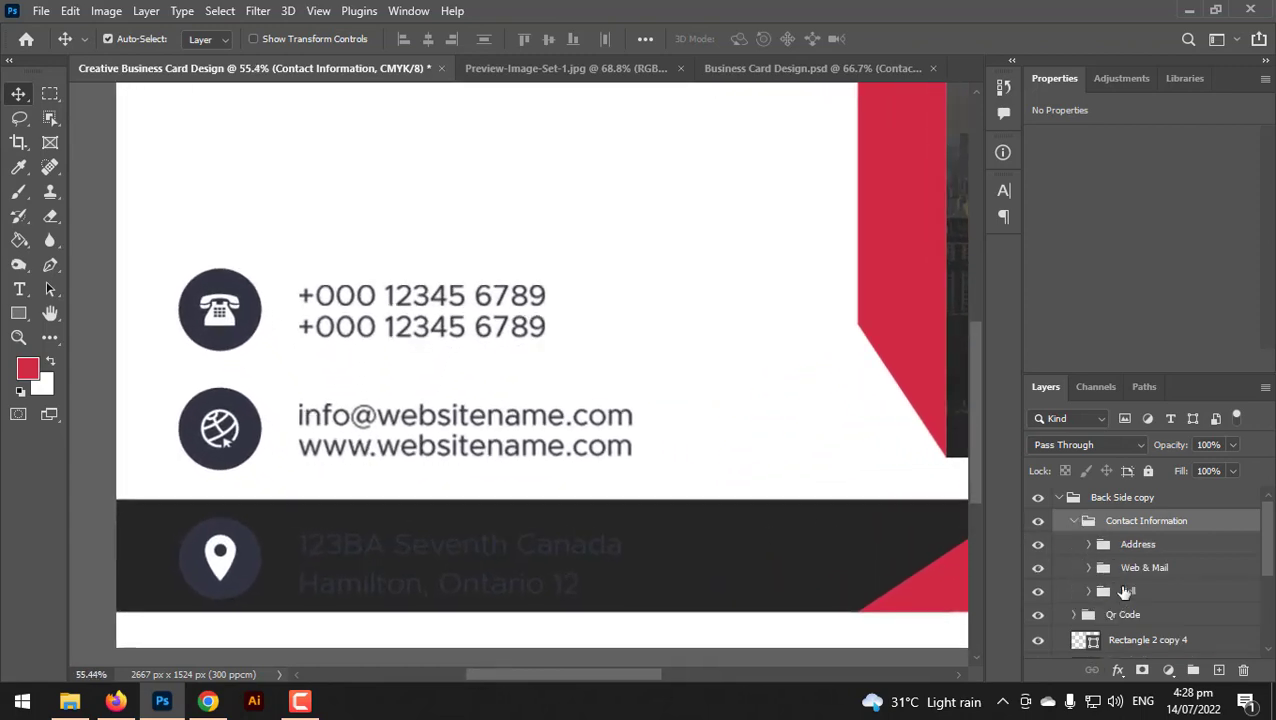
click(1138, 549)
key(ctrl+t)
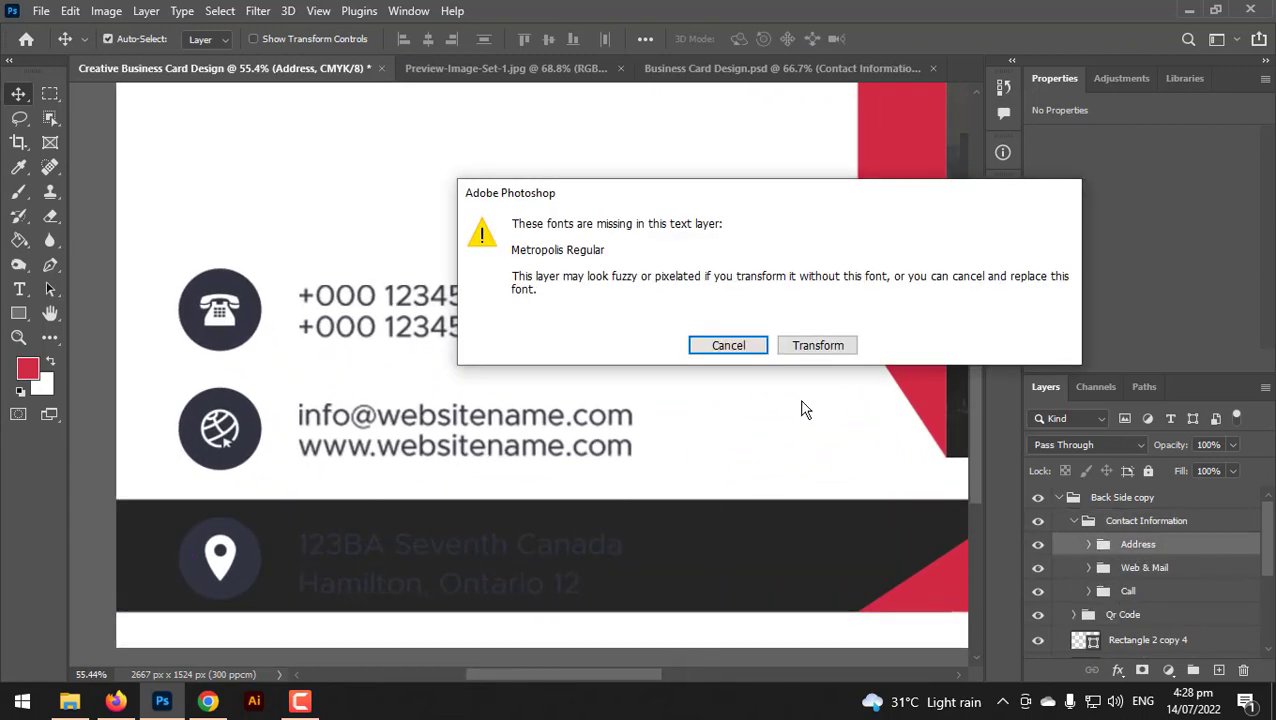
click(818, 346)
drag(490, 564, 488, 561)
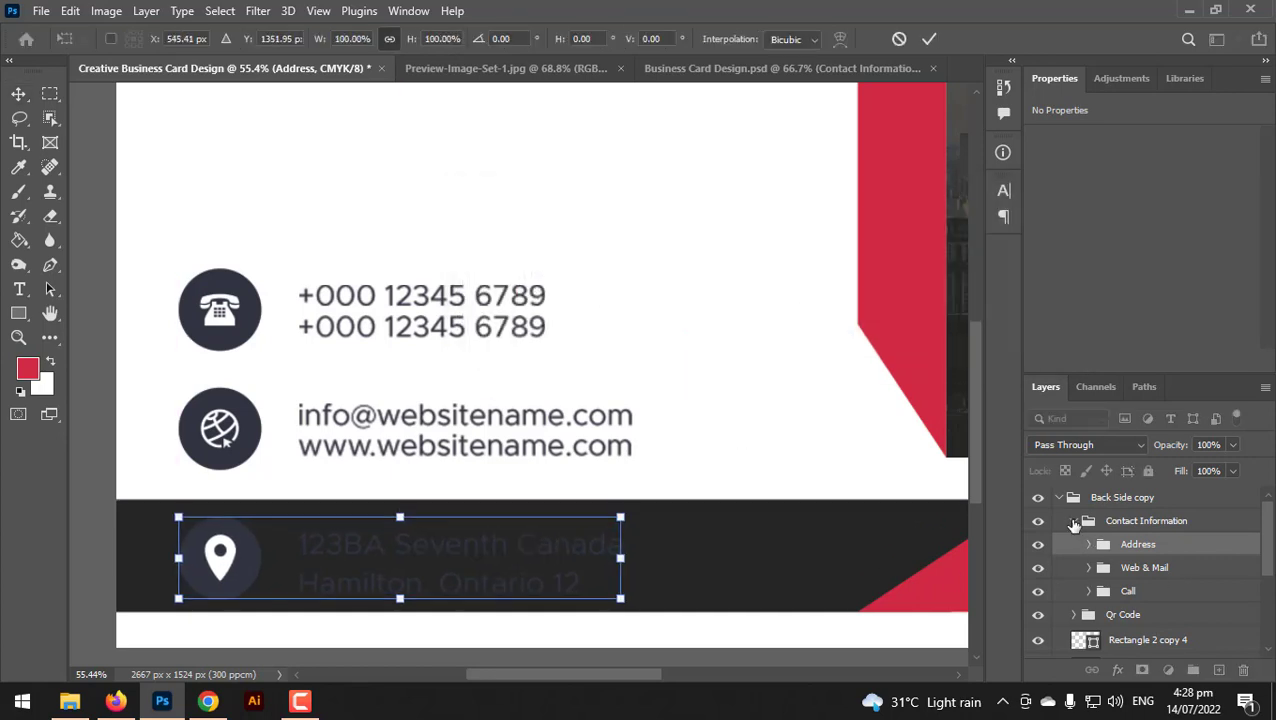
Scale the Contact Information group down to about 89% around its left edge.
click(1074, 521)
key(ctrl+t)
click(805, 348)
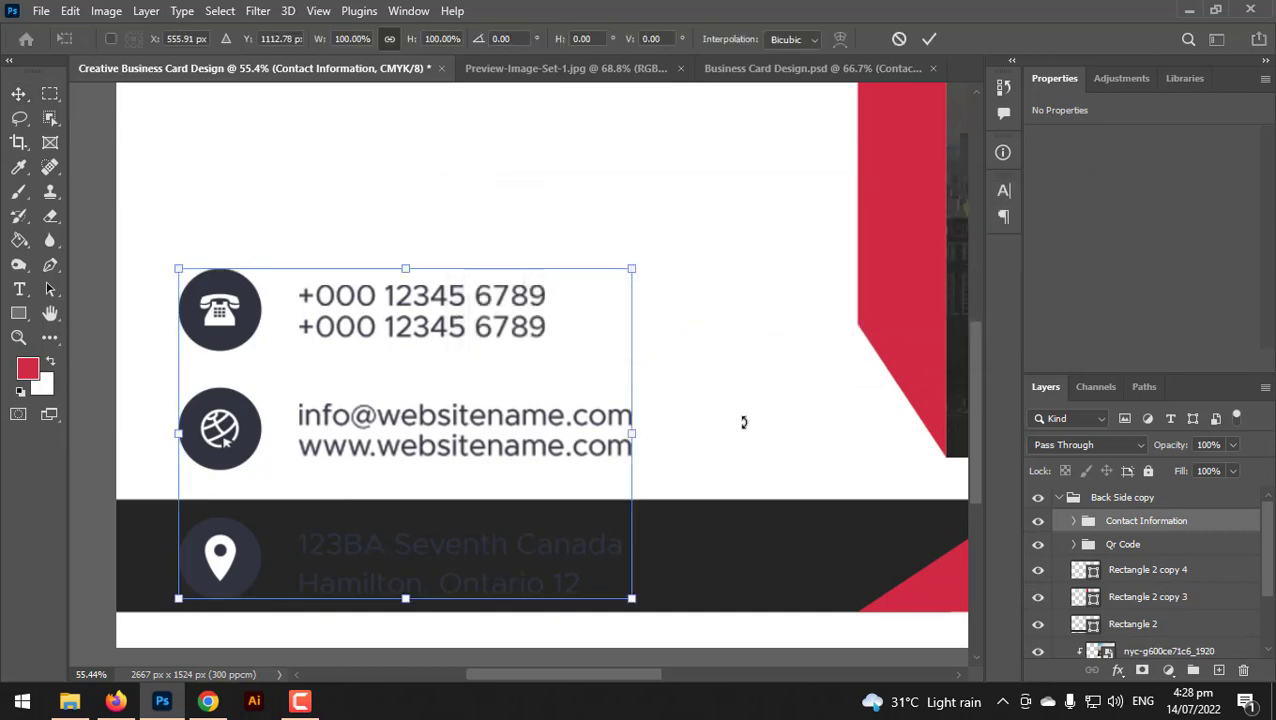
drag(627, 428, 578, 448)
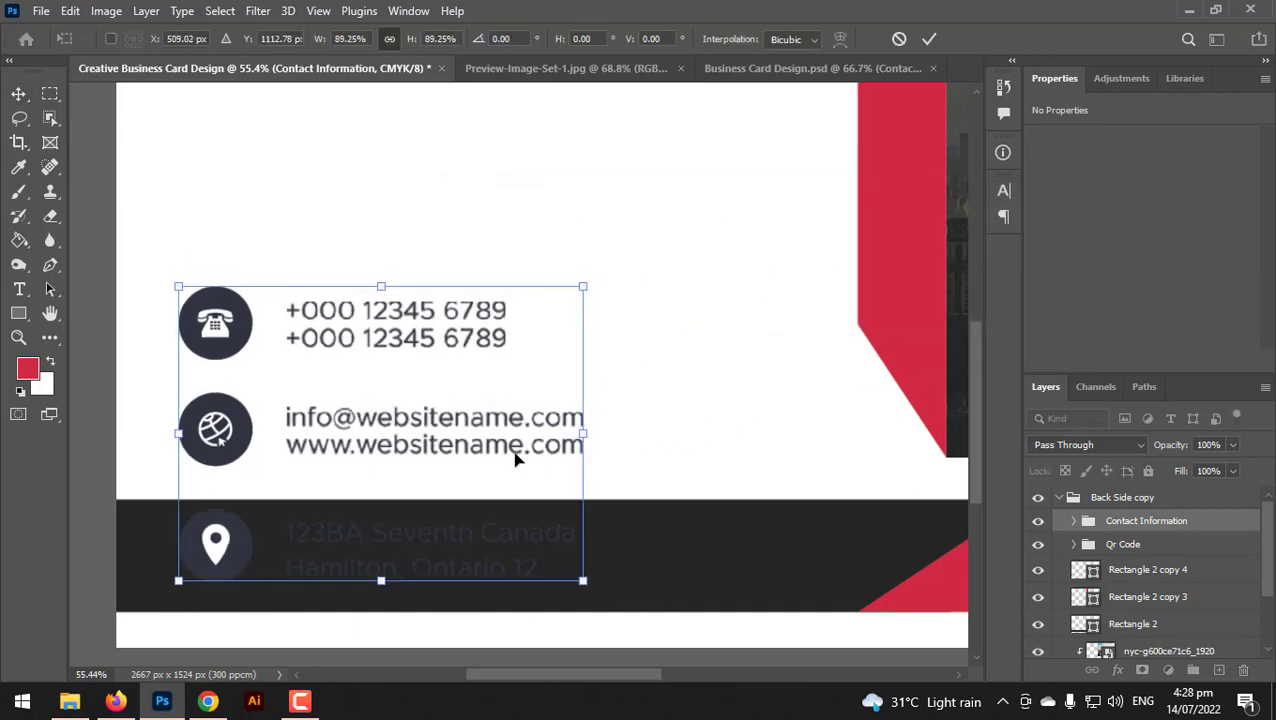
key(Return)
Move the Address group slightly right and down so it is vertically centred in the dark bar.
click(1071, 522)
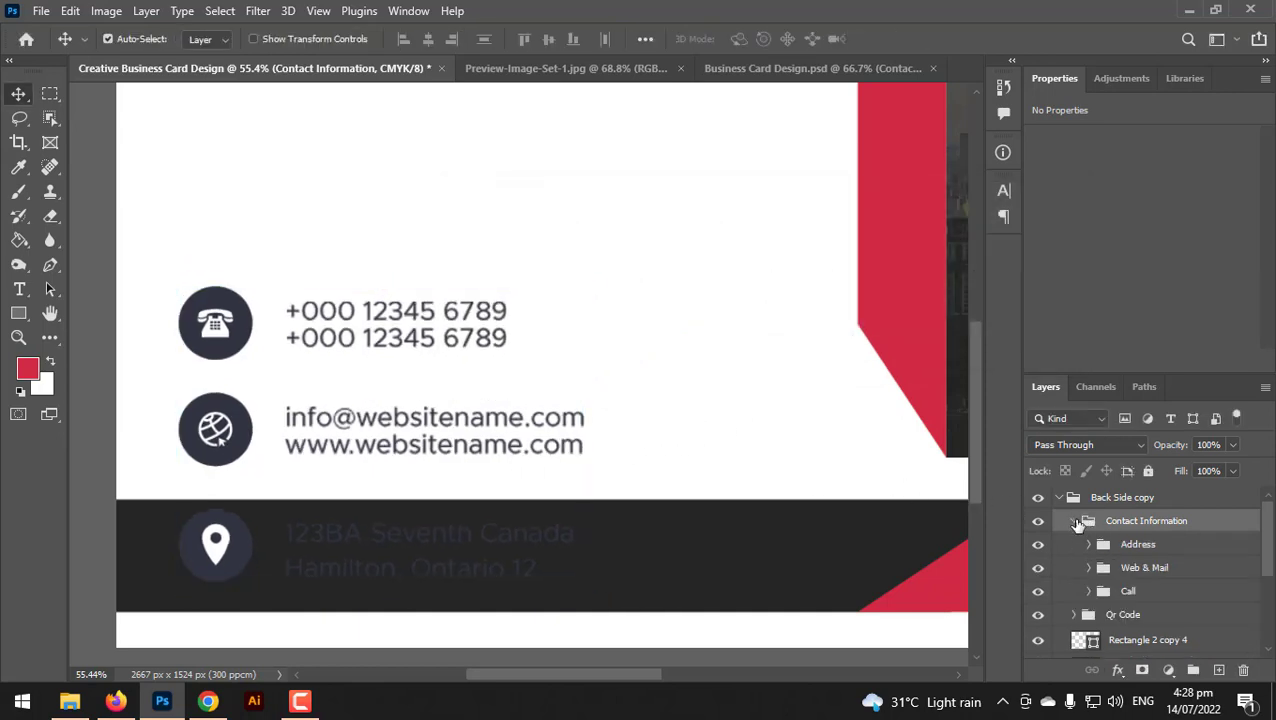
click(1138, 544)
key(ctrl+t)
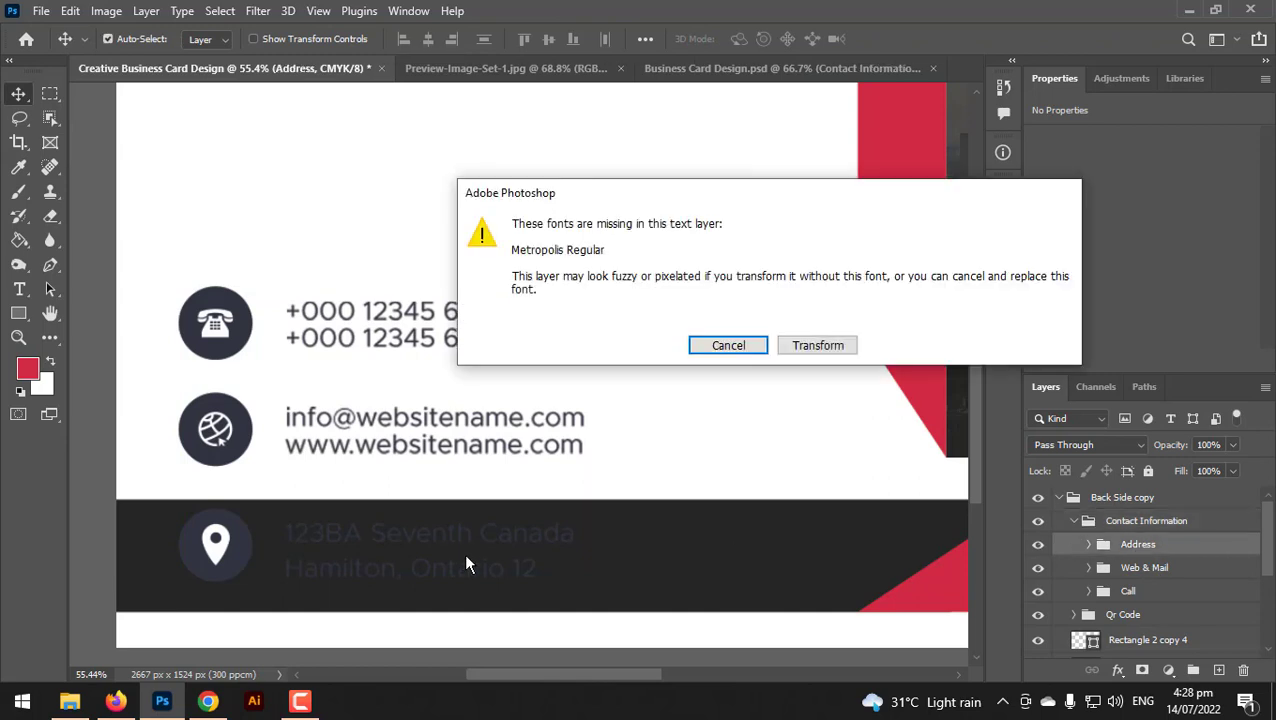
click(815, 341)
mouse_move(517, 541)
mouse_down()
mouse_move(542, 558)
mouse_move(517, 560)
mouse_up()
key(Return)
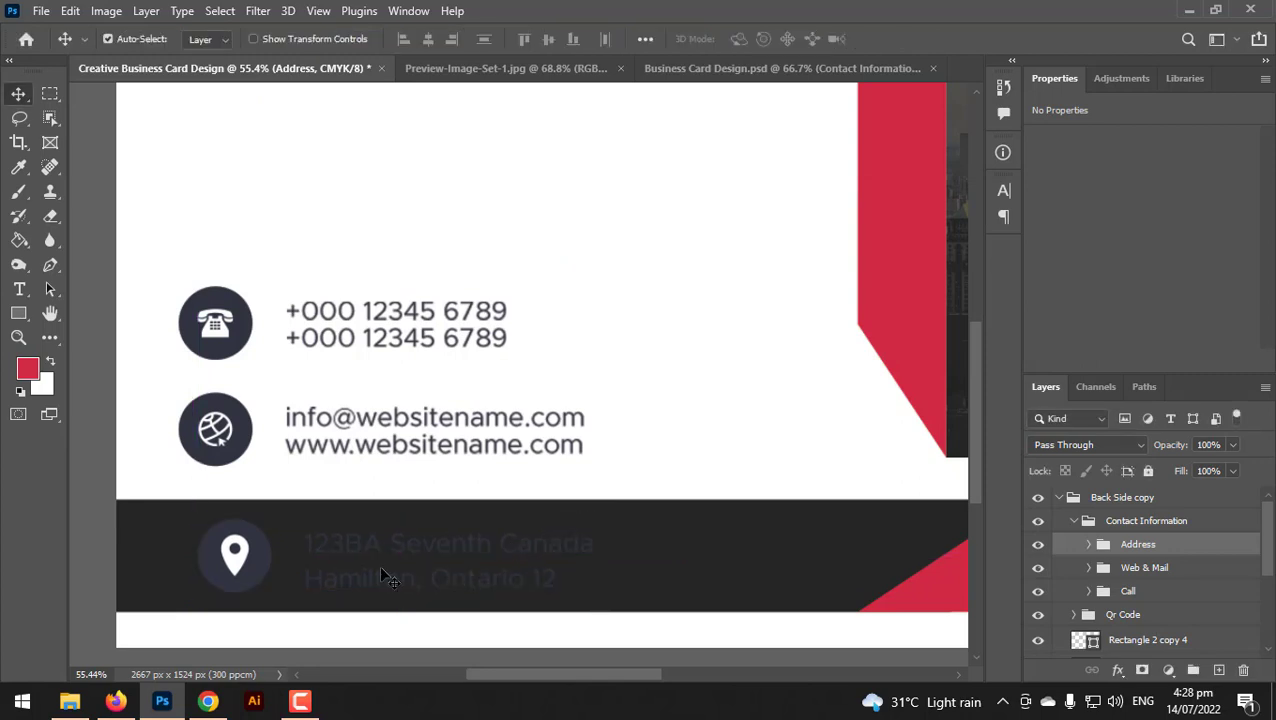
Recolor the circle behind the address pin, Ellipse 1 copy 2, to the card's red.
click(1090, 545)
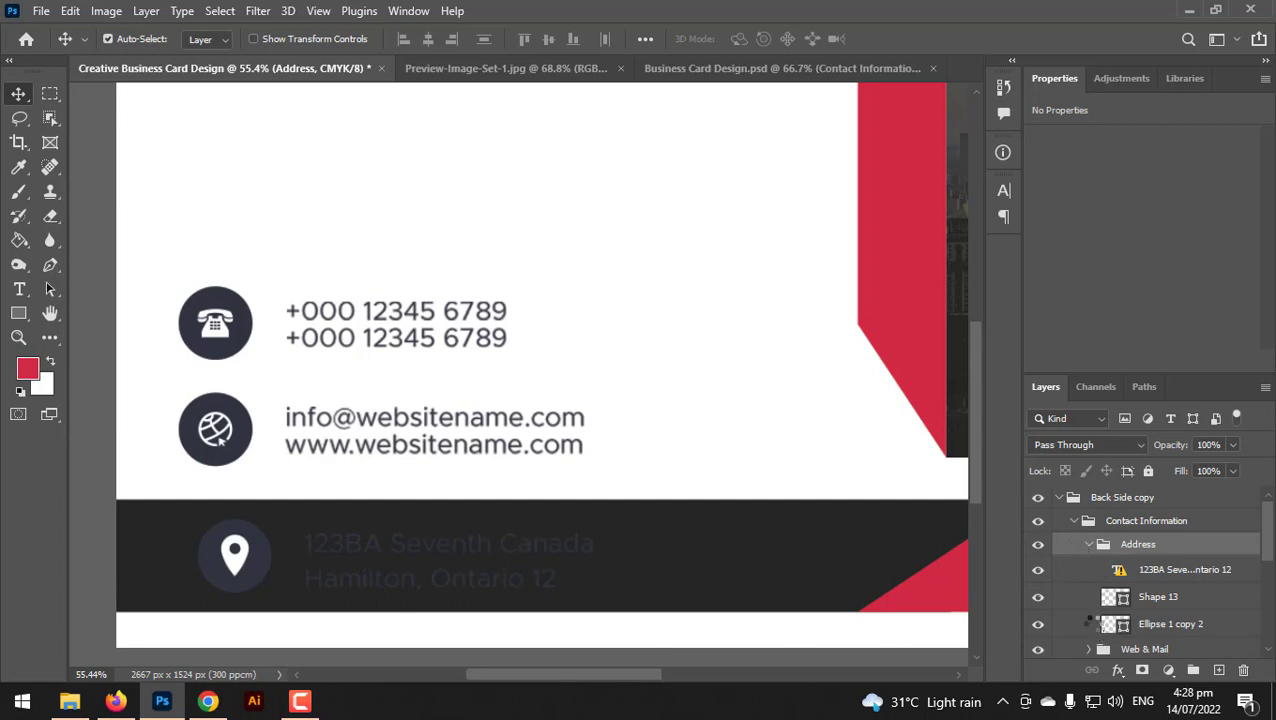
click(1112, 624)
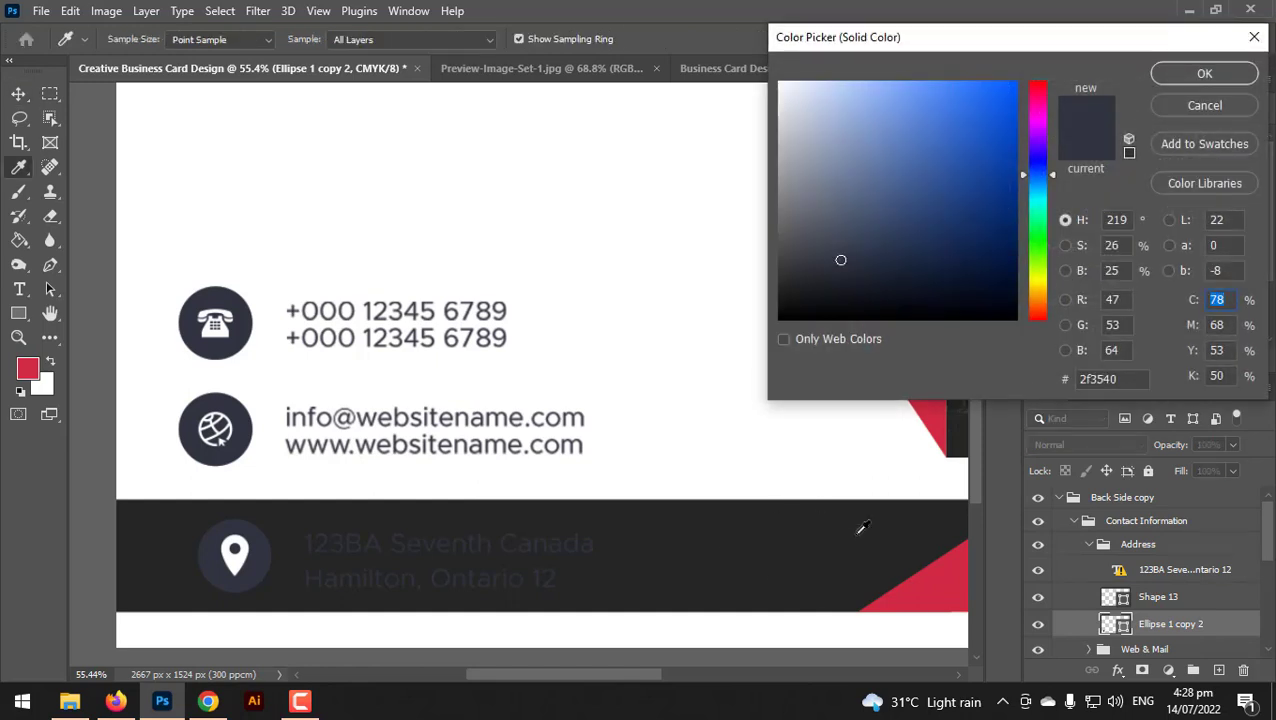
click(926, 591)
click(1221, 83)
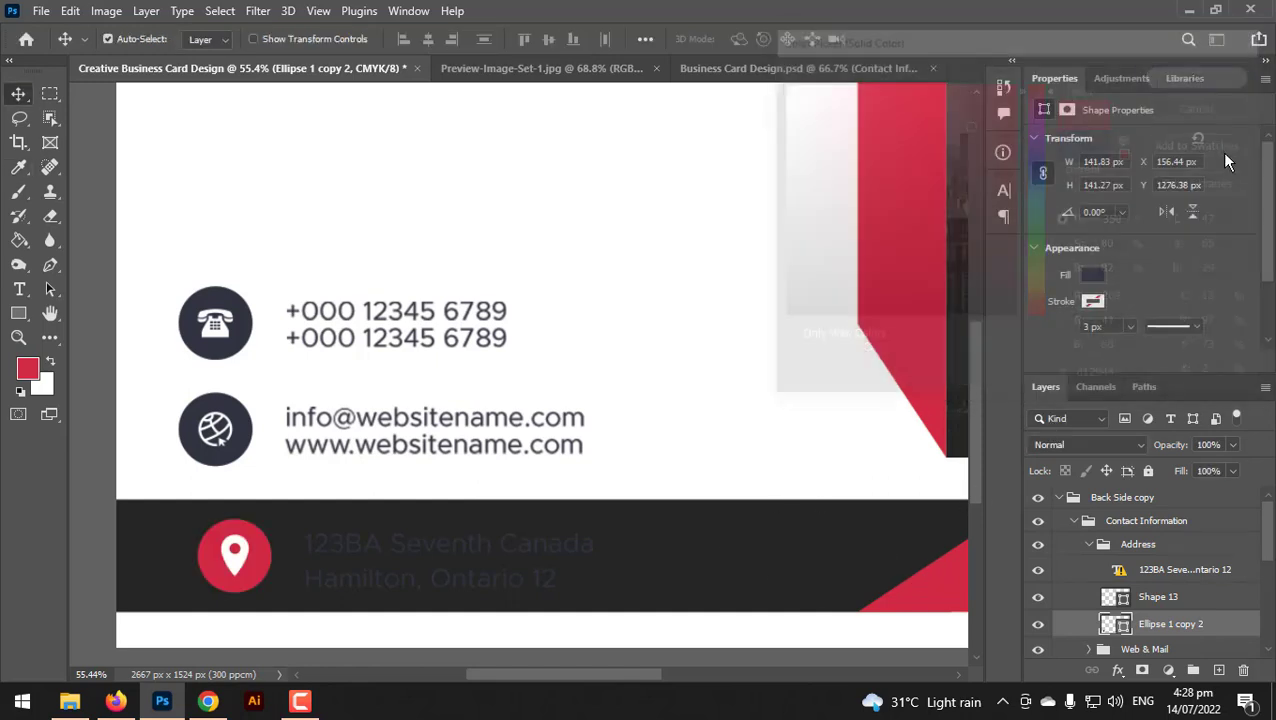
Try the dark bar's color on the address pin, Shape 13, and set the pin back to white.
double_click(1110, 599)
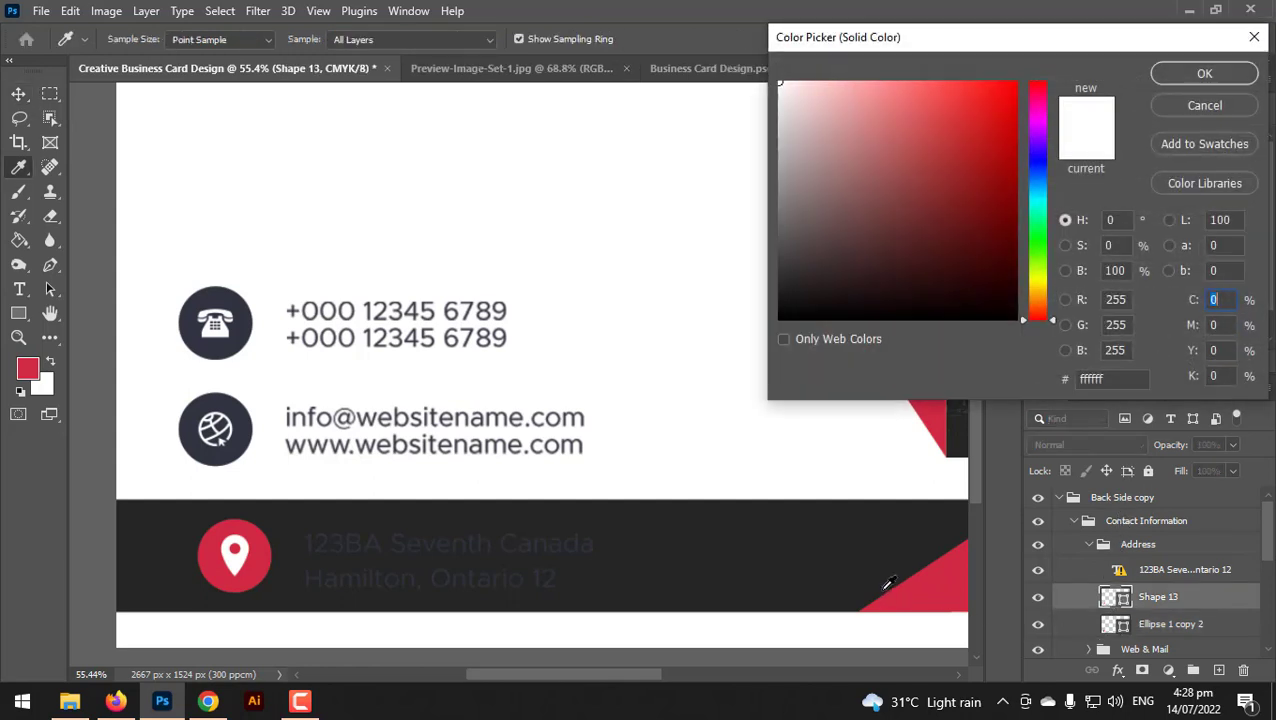
click(903, 528)
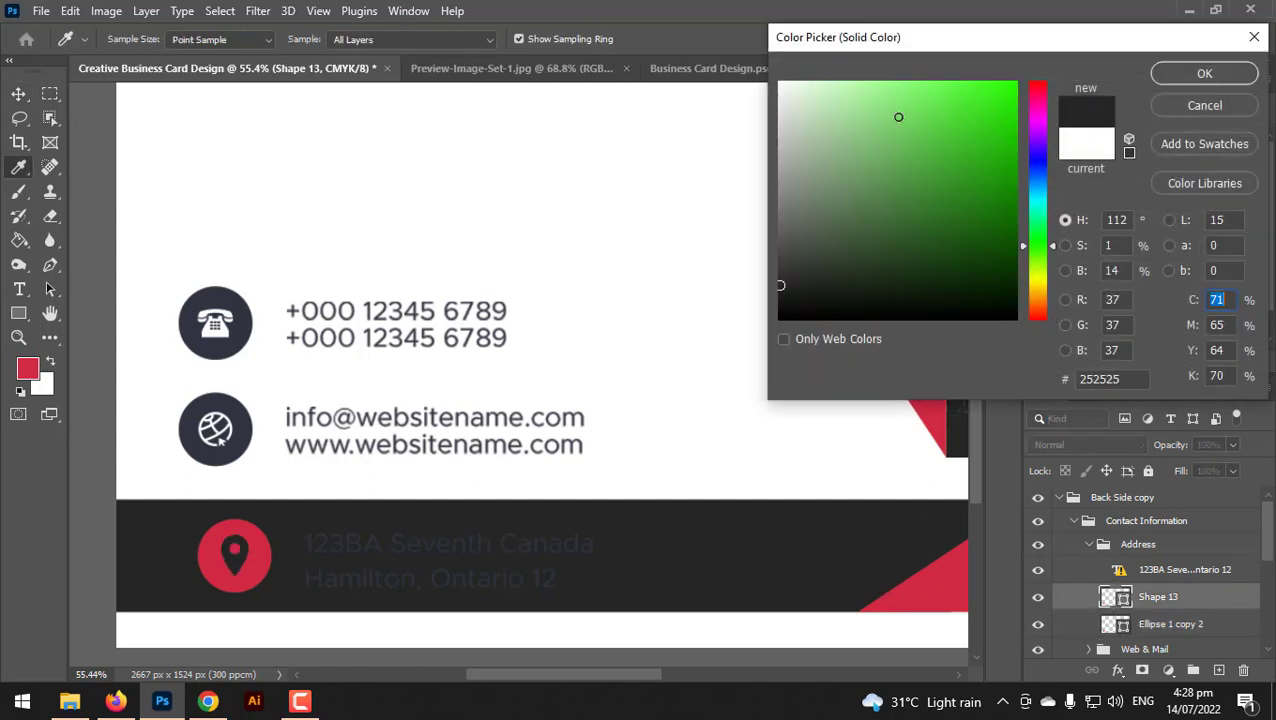
drag(898, 117, 559, 22)
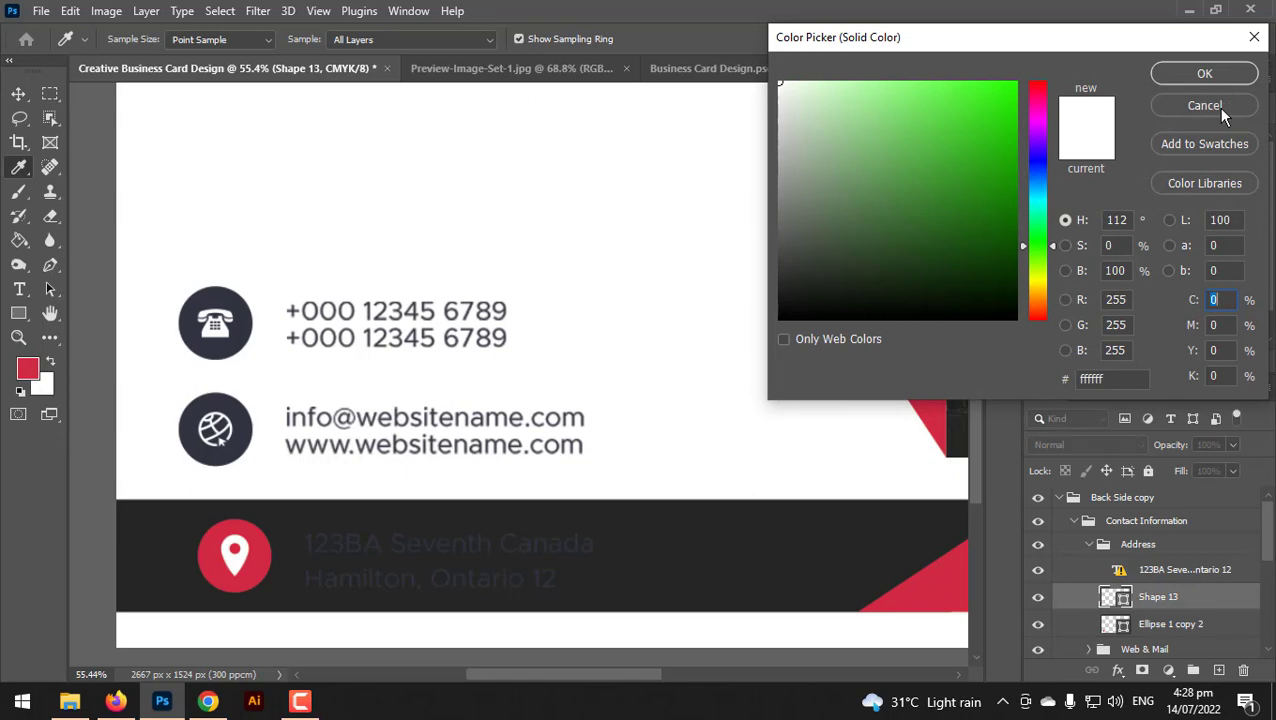
click(1186, 80)
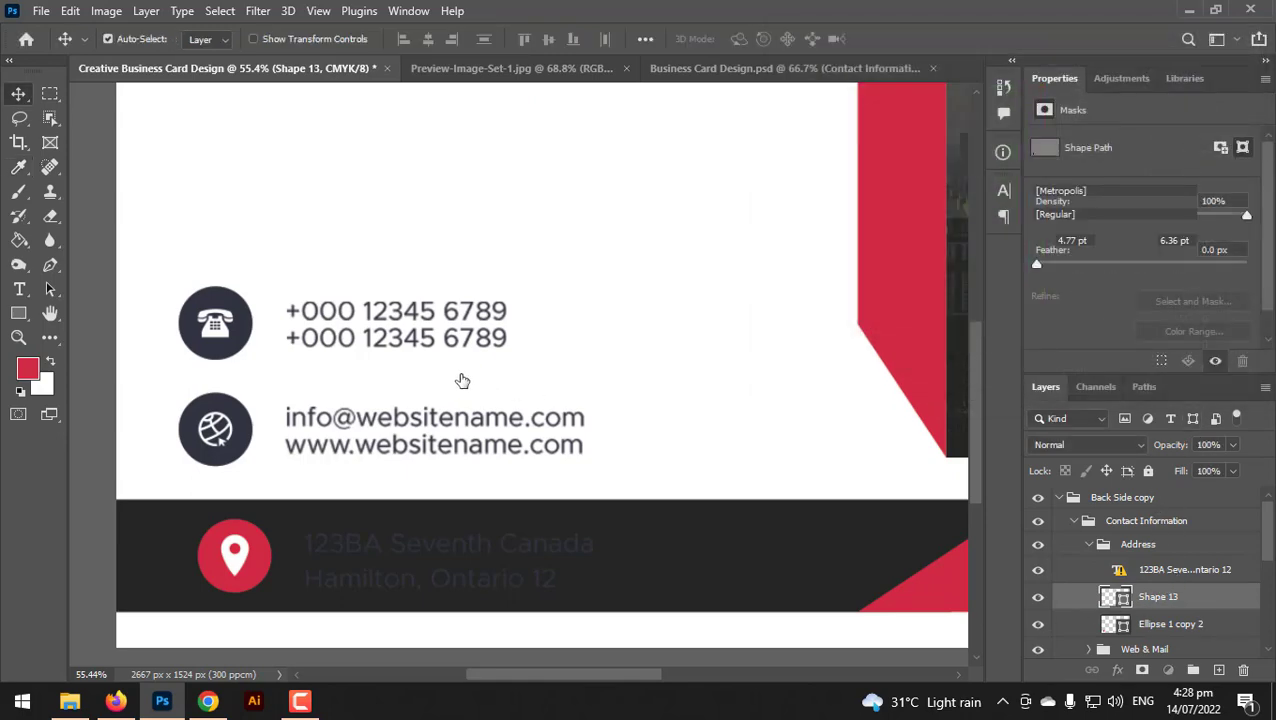
Replace the missing font in the address text layer and color the text white.
click(27, 295)
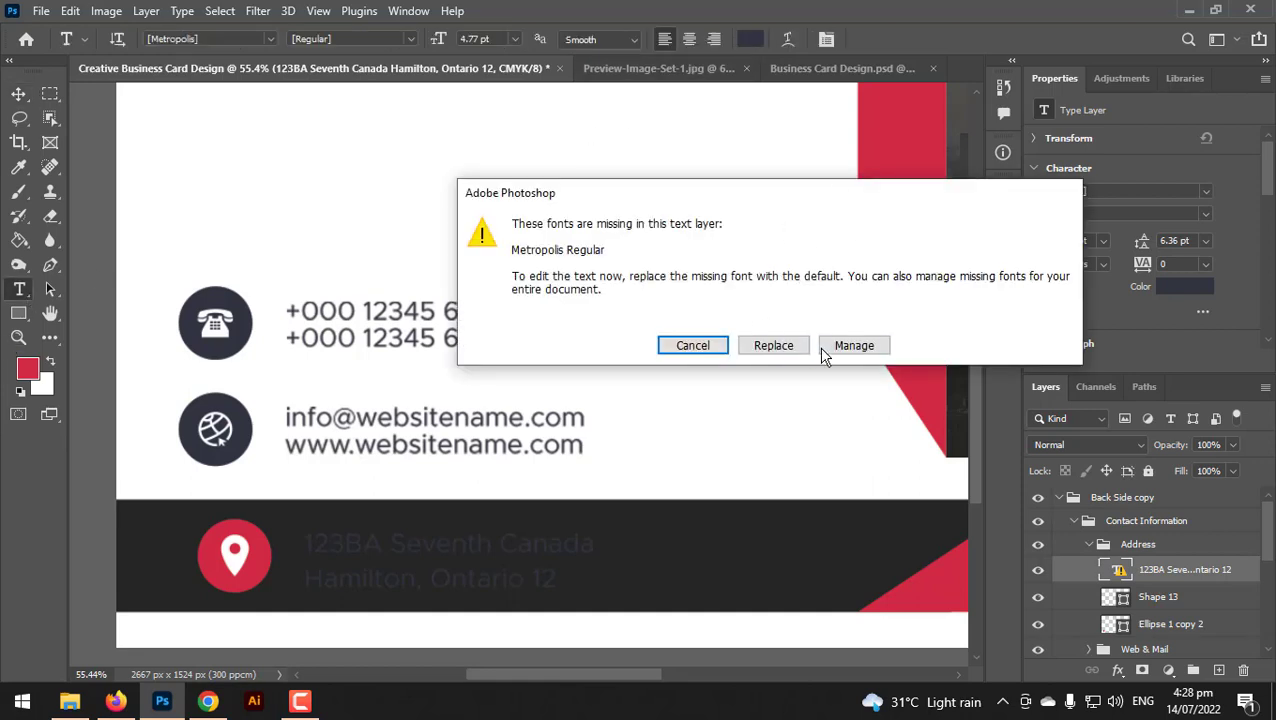
click(770, 346)
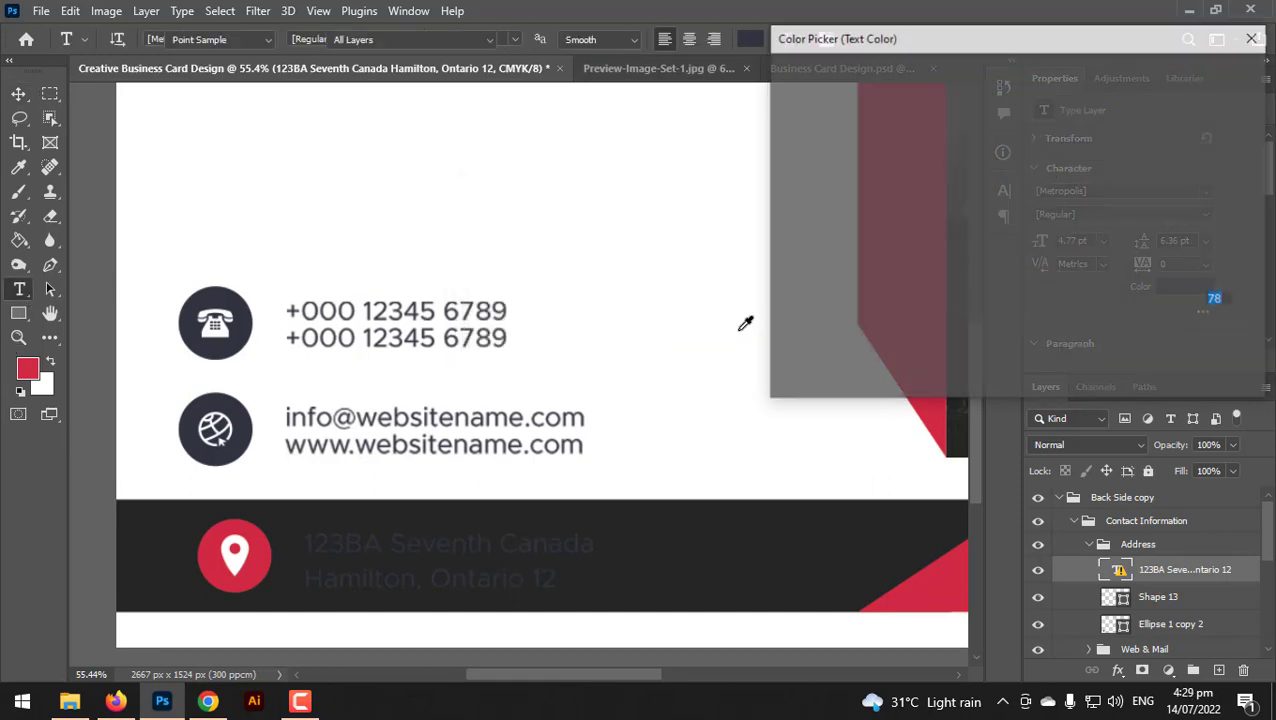
drag(809, 139, 541, 12)
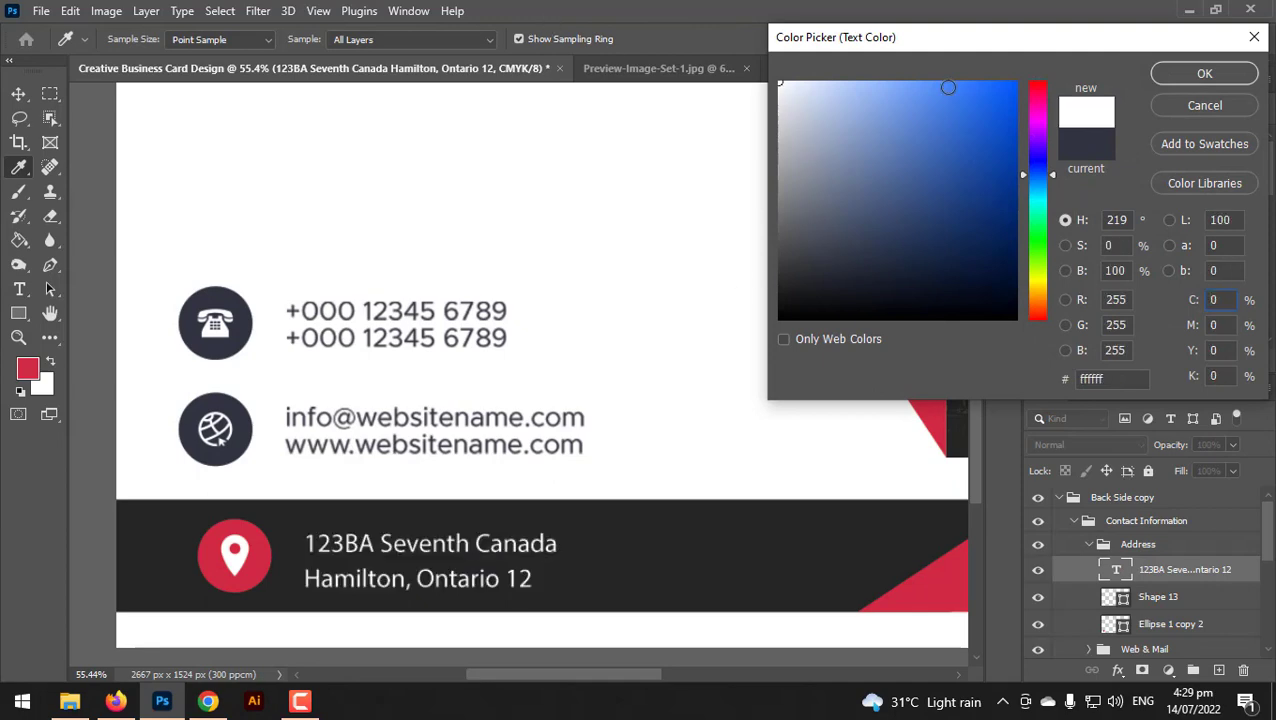
click(1171, 76)
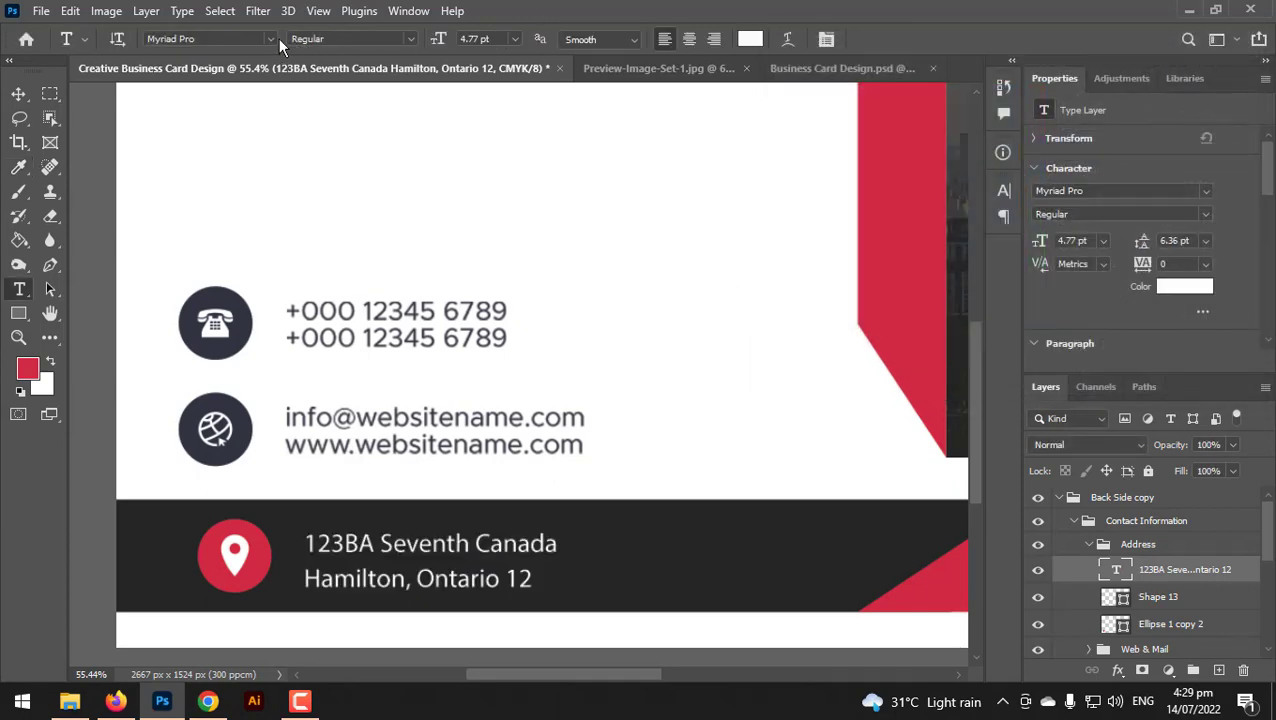
Set the address text's font to Montserrat.
click(274, 38)
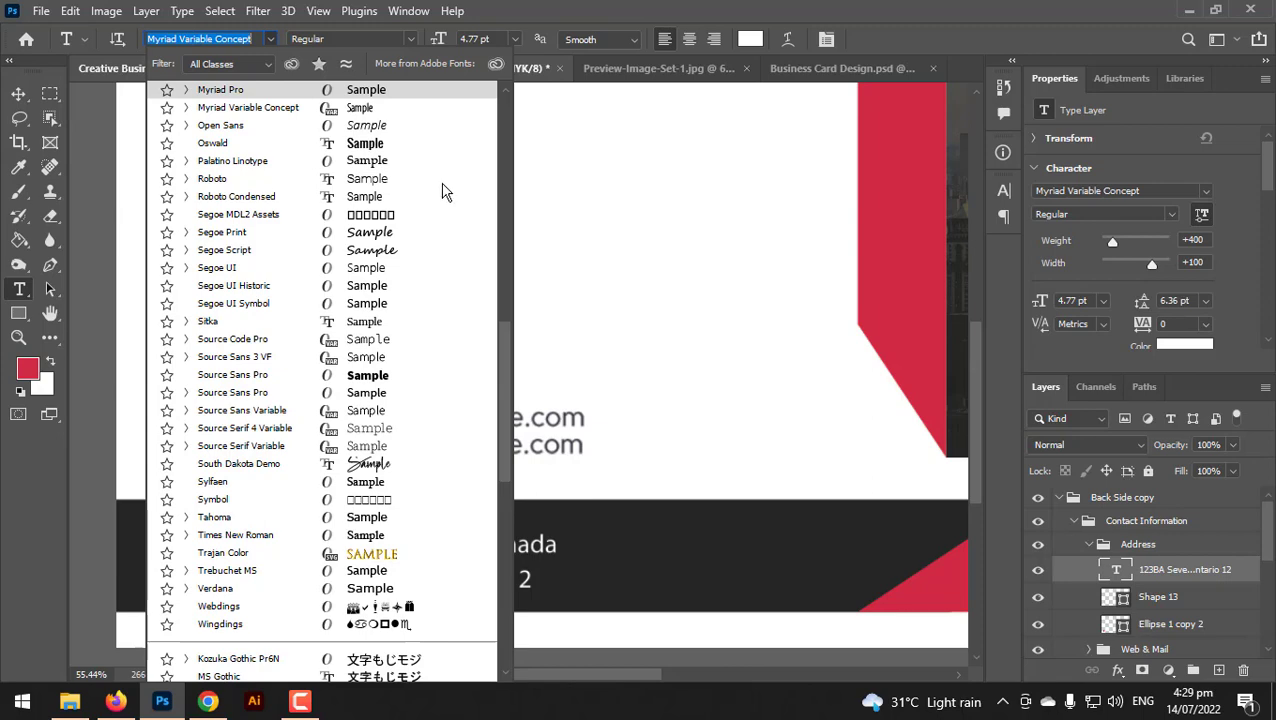
scroll(505, 300, up, 15)
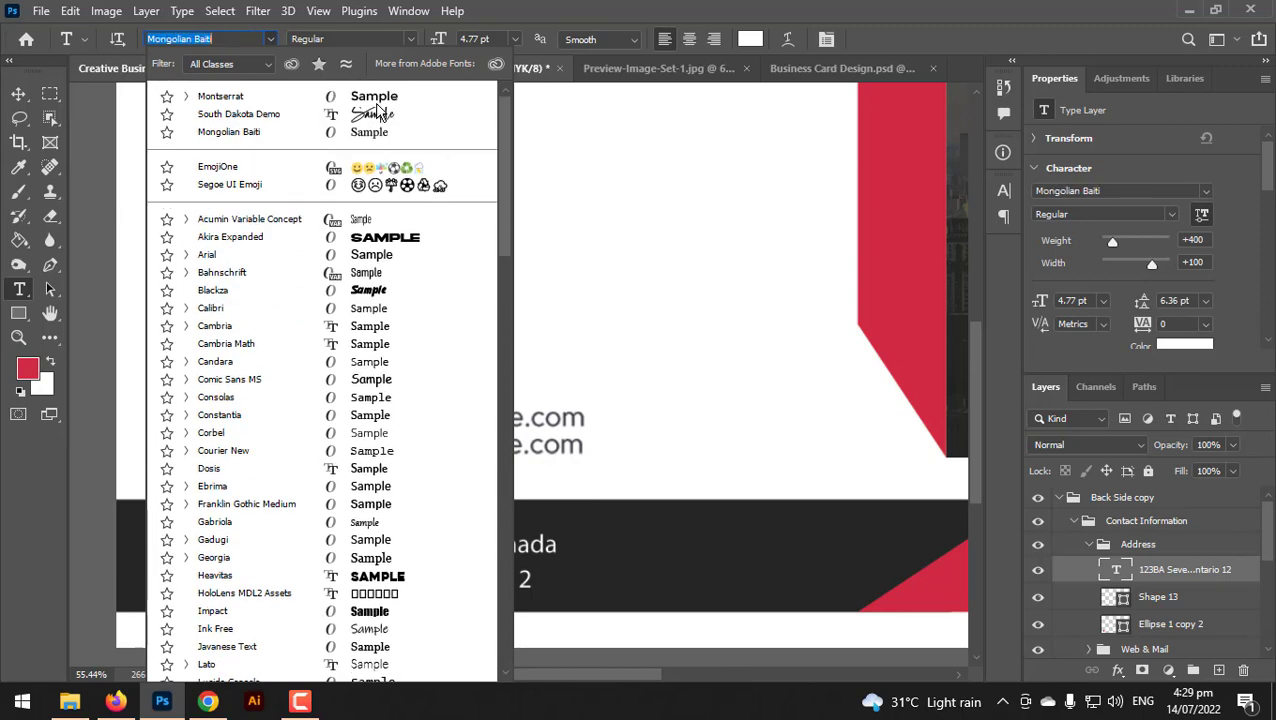
click(375, 96)
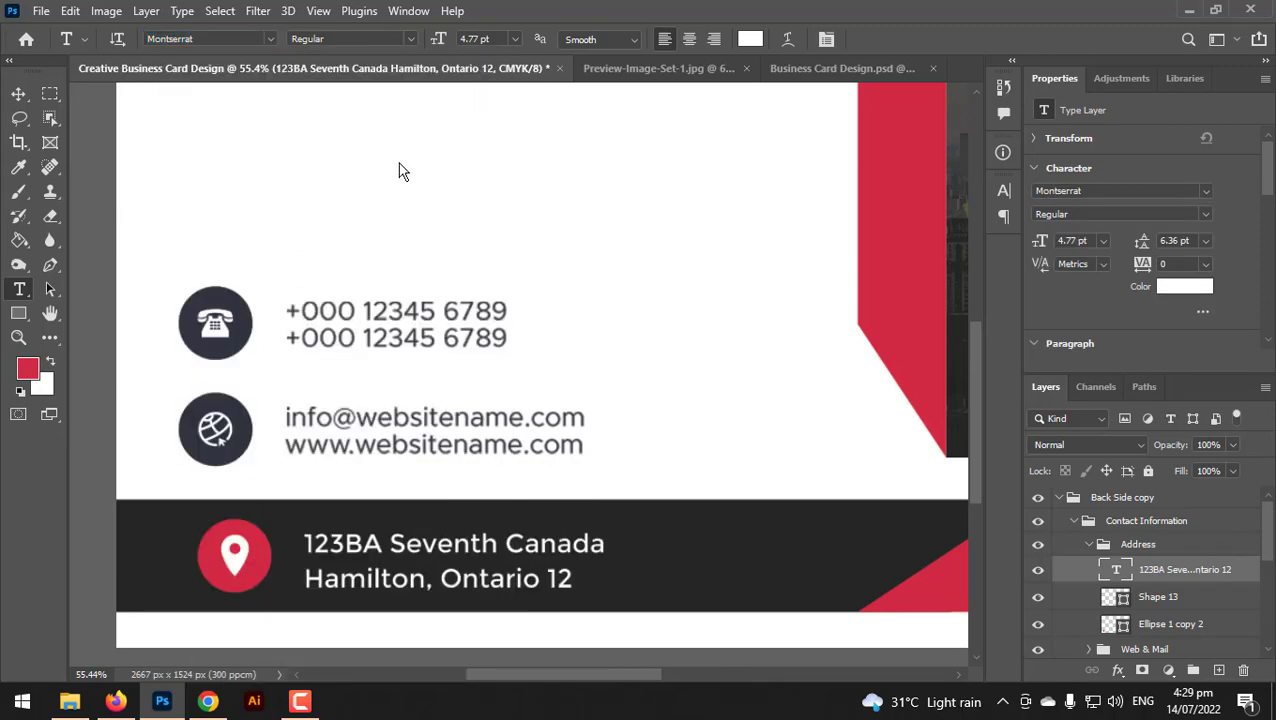
Move the Web & Mail group slightly right so its icon and text line up with the address line below.
scroll(399, 170, up, 1)
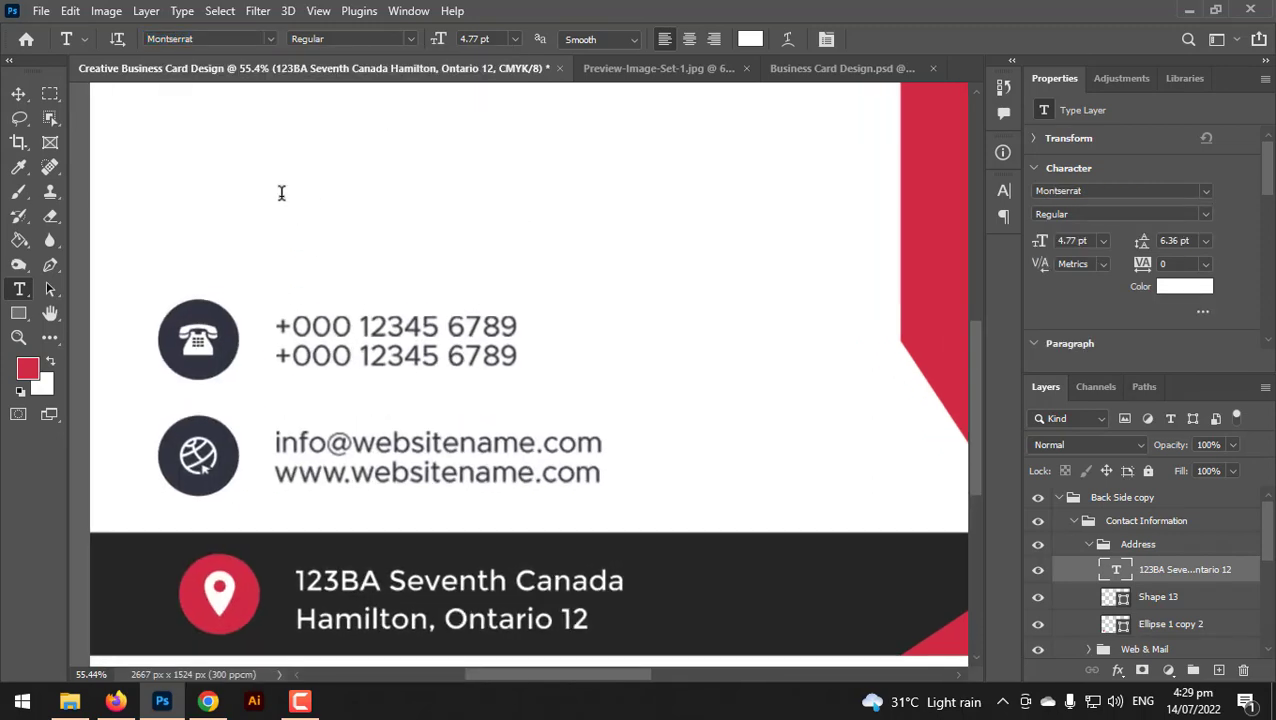
click(19, 94)
scroll(370, 435, down, 3)
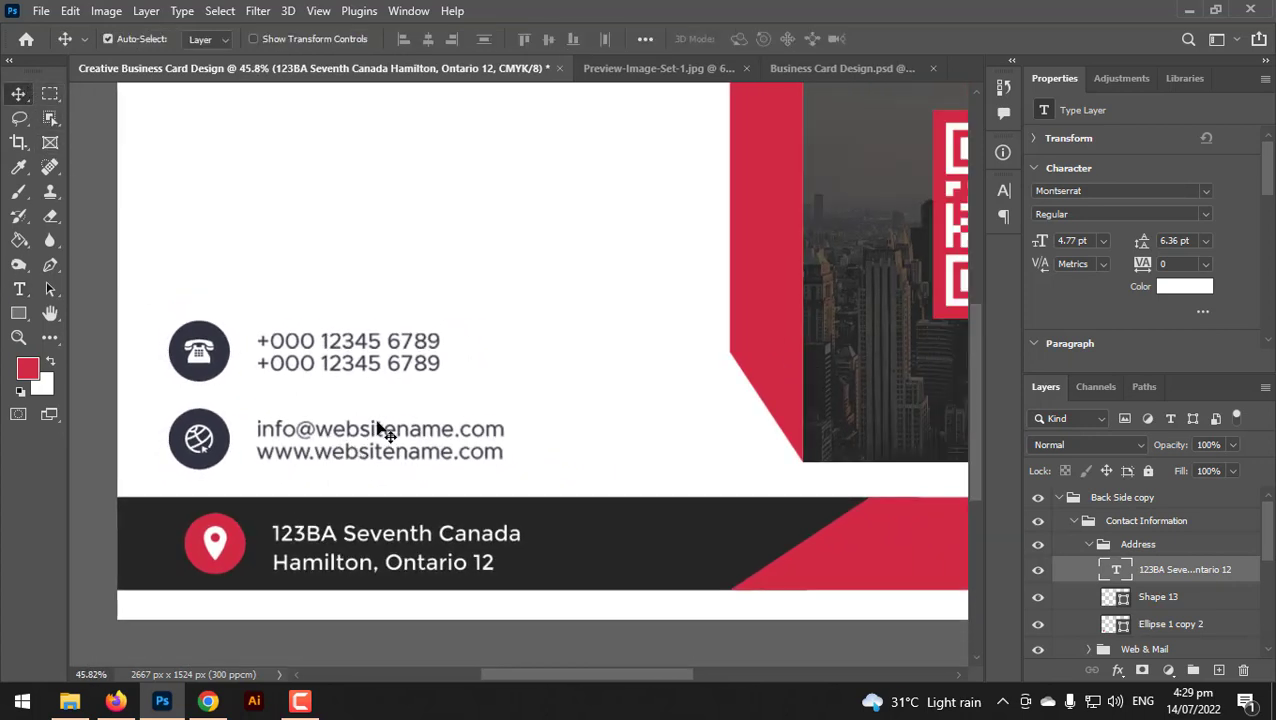
click(1089, 545)
click(1115, 568)
key(ctrl+t)
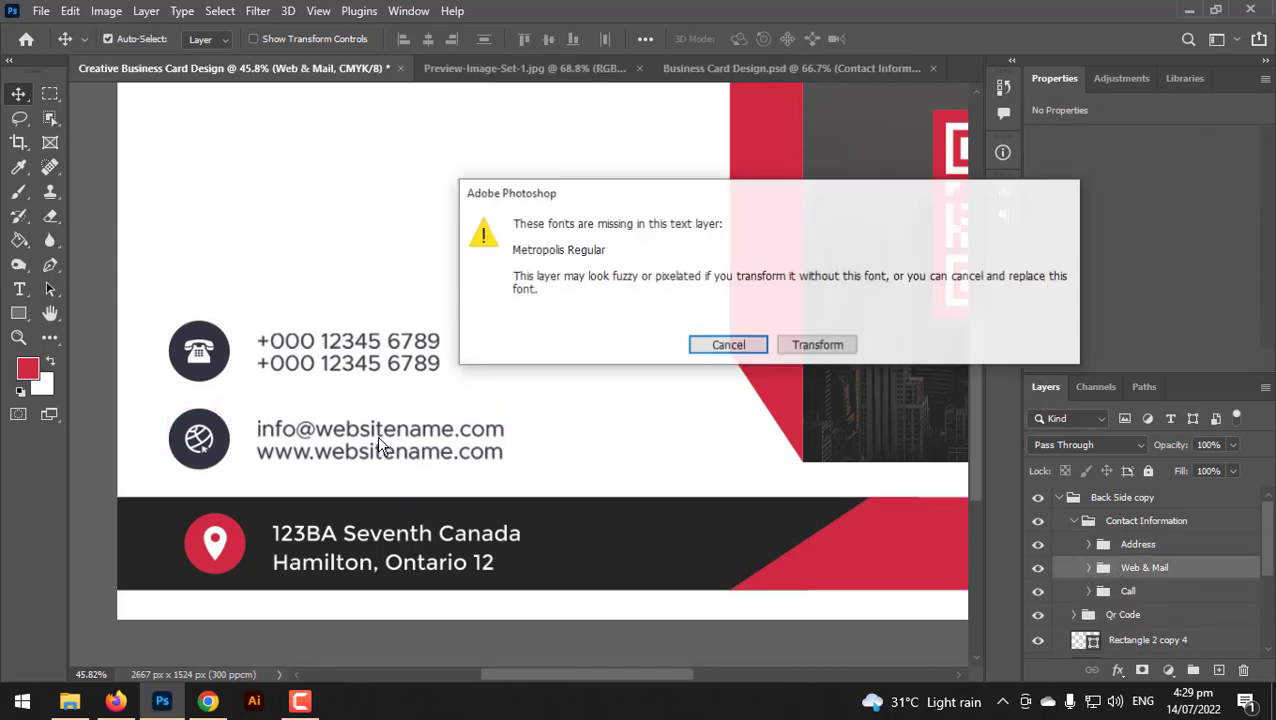
key(Return)
mouse_move(402, 442)
mouse_down()
mouse_move(432, 445)
mouse_move(410, 447)
mouse_up()
key(Return)
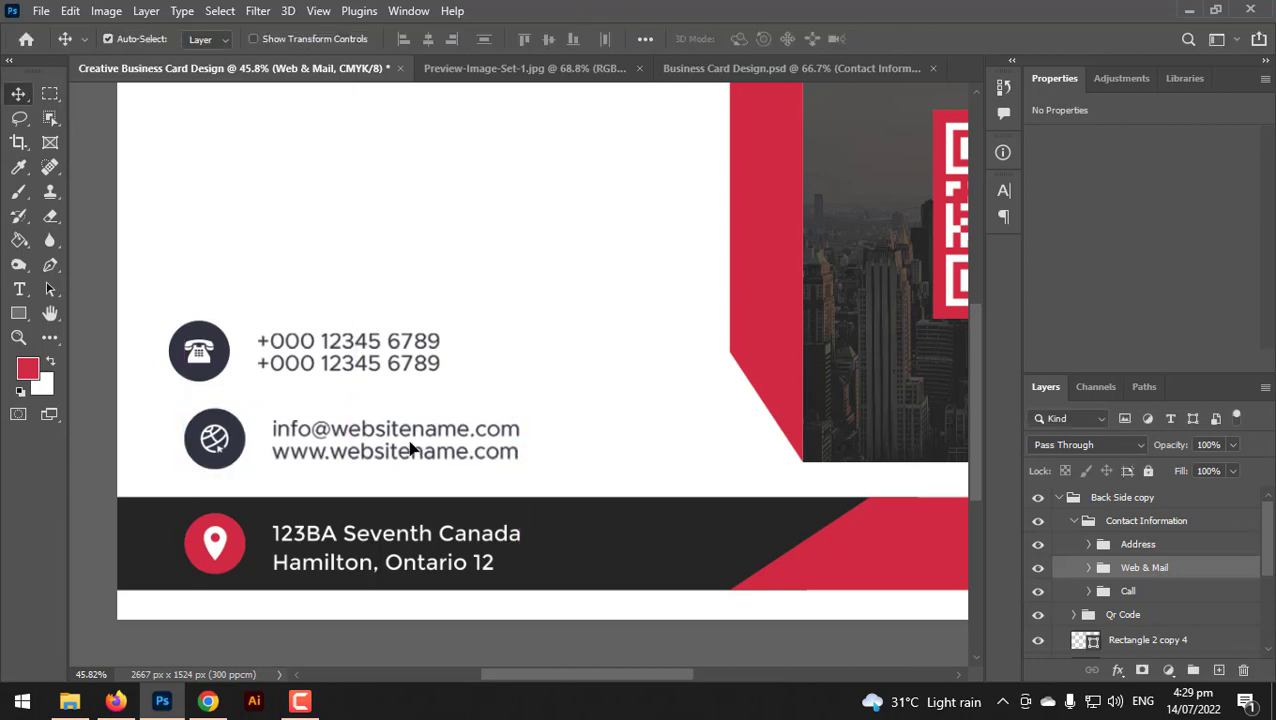
Recolor the circle behind the web icon, Ellipse 1 copy, to the bar's dark #252525.
click(1089, 568)
scroll(1108, 638, down, 2)
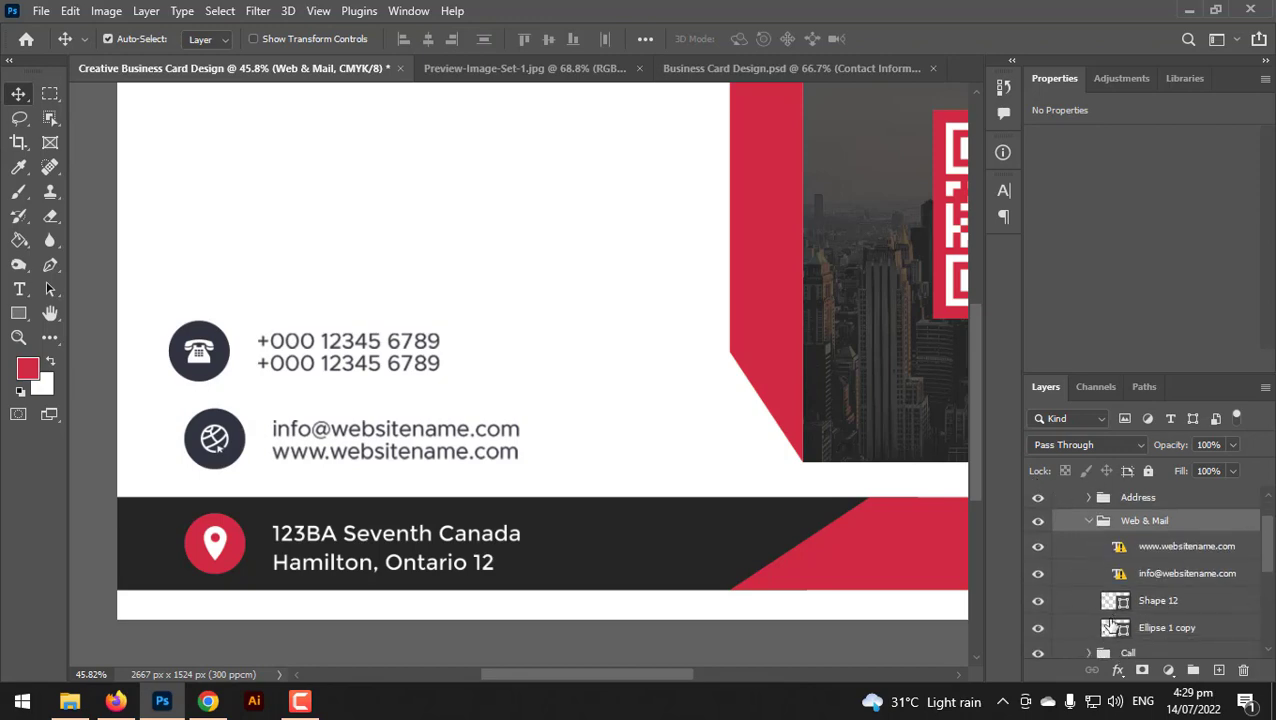
double_click(1113, 627)
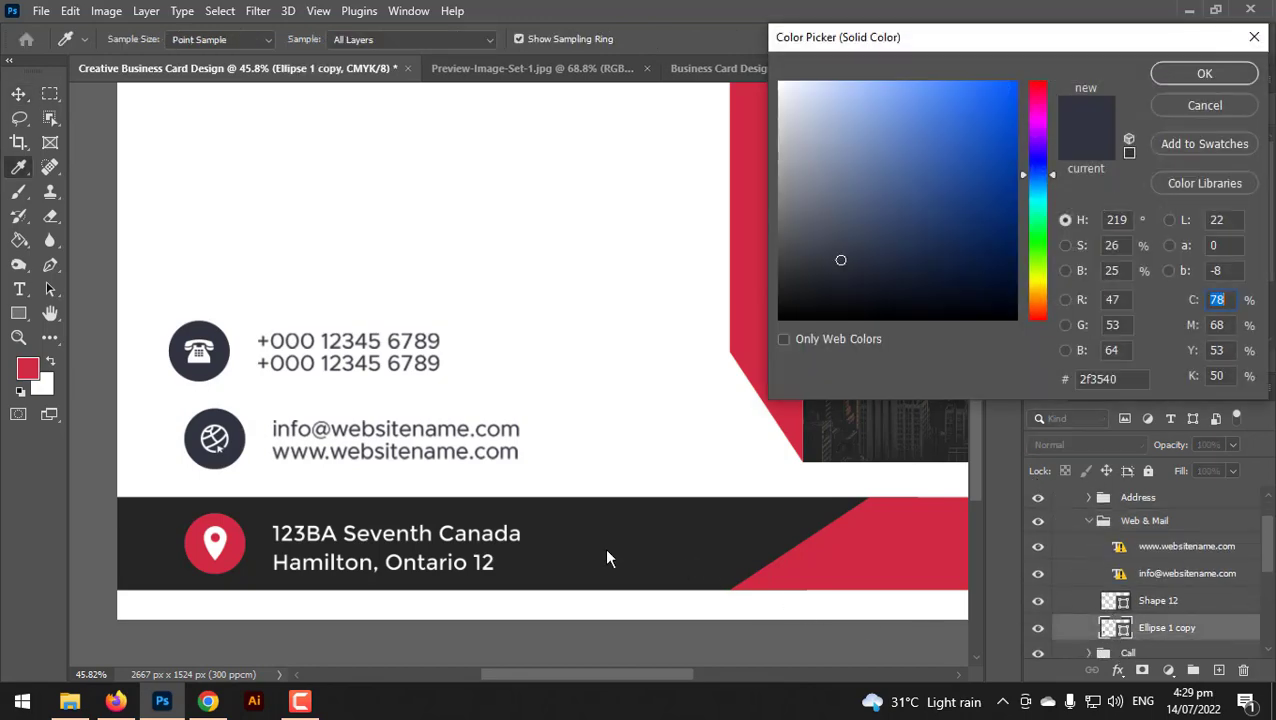
click(608, 547)
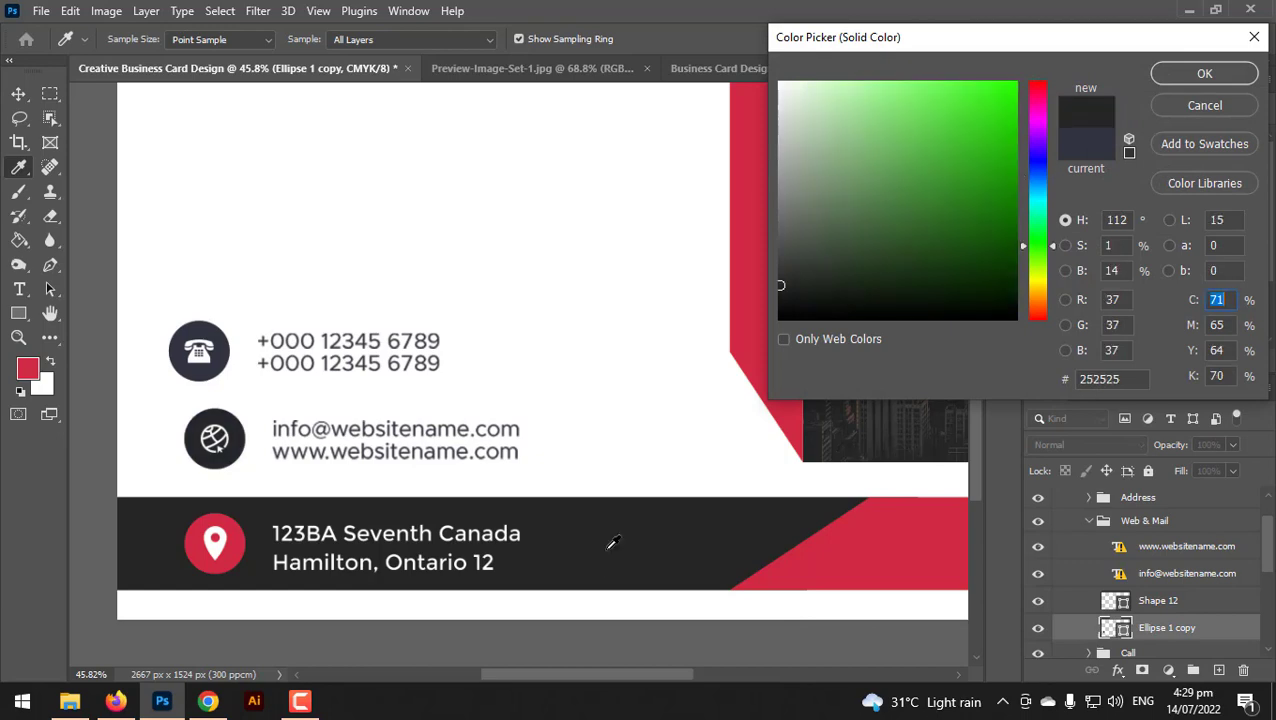
click(1196, 88)
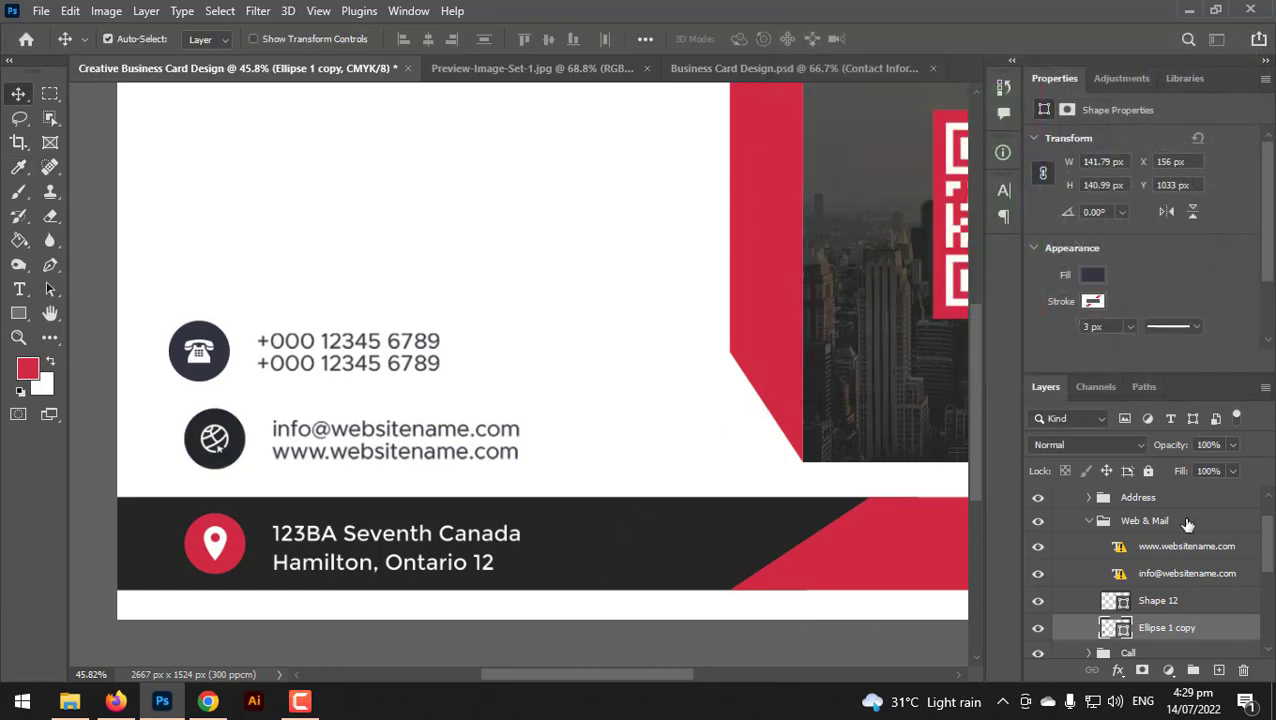
Recolor the globe icon, Shape 12, to the card's red #d12944.
double_click(1113, 600)
click(843, 544)
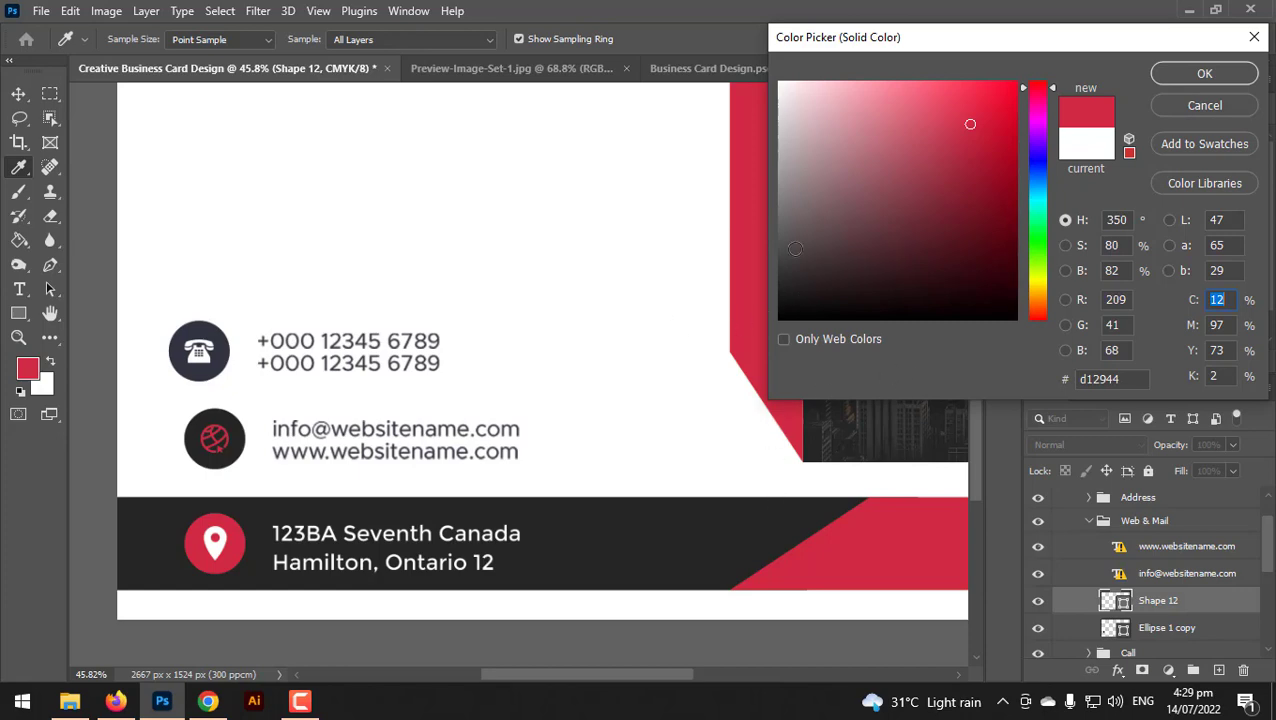
click(1184, 75)
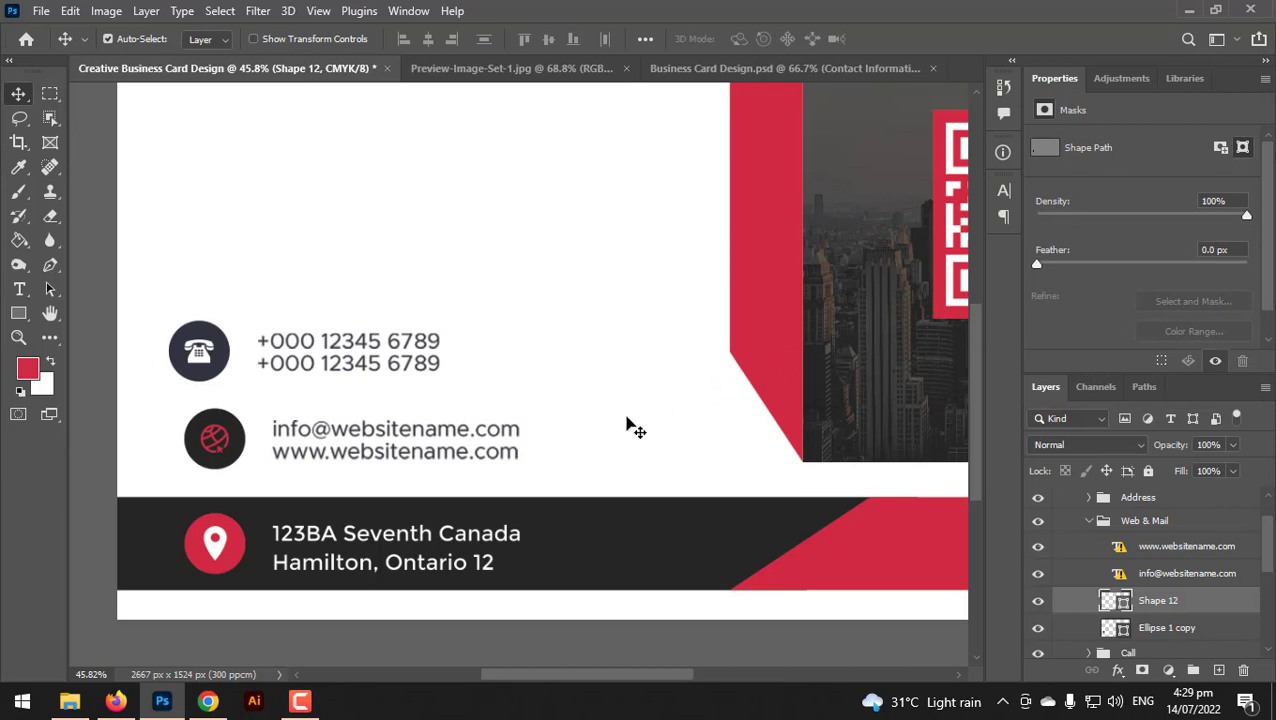
Try white and black on the circle behind the globe, Ellipse 1 copy, and return it to dark #252525.
click(1110, 630)
double_click(1110, 628)
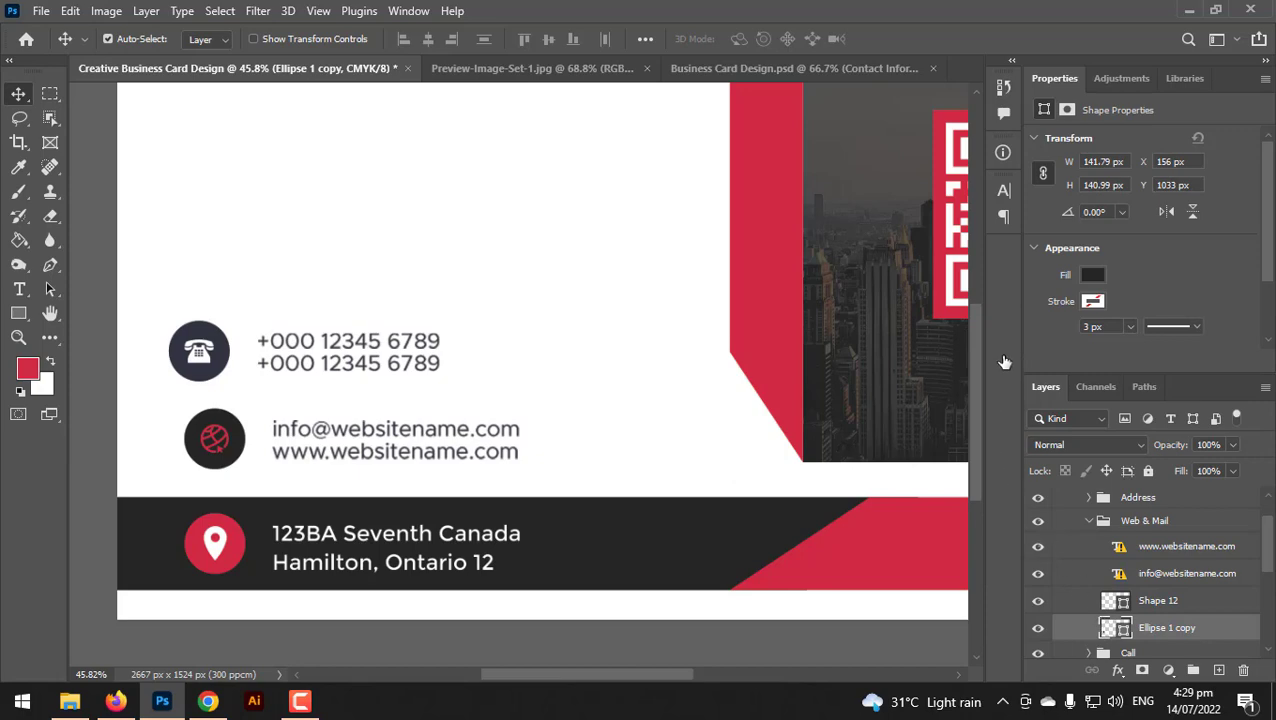
drag(903, 273, 697, 20)
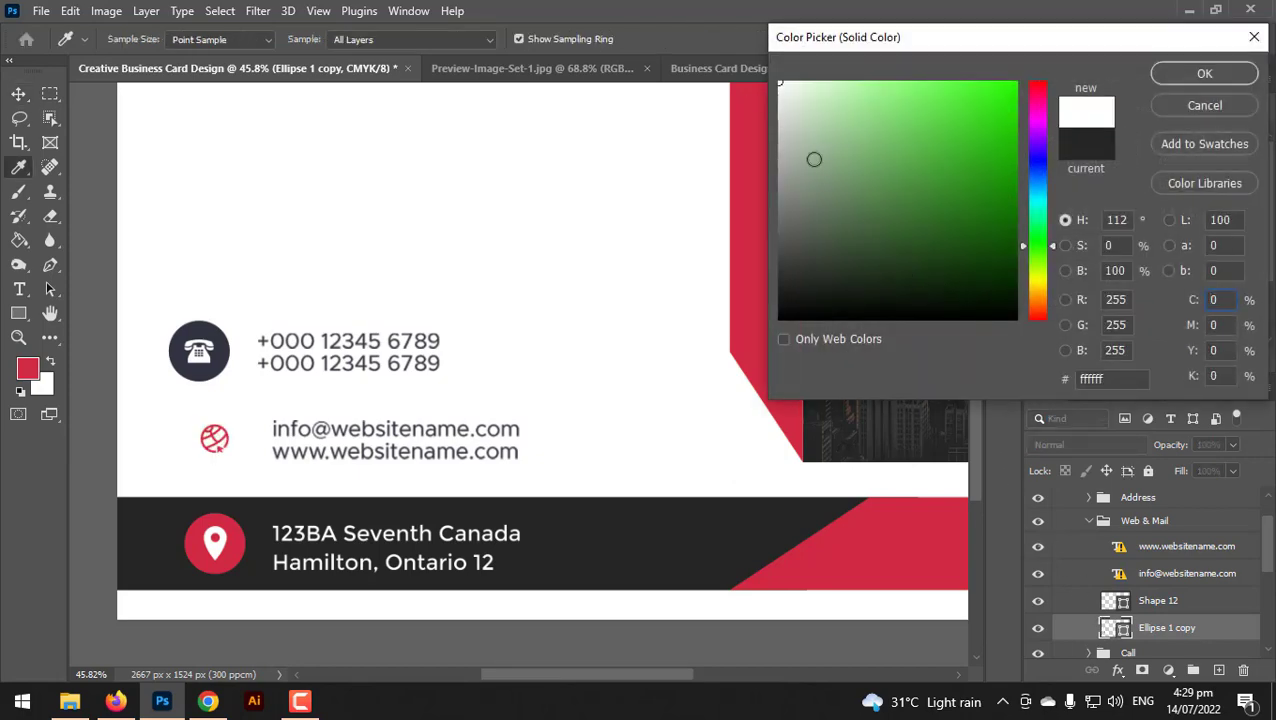
drag(831, 215, 729, 441)
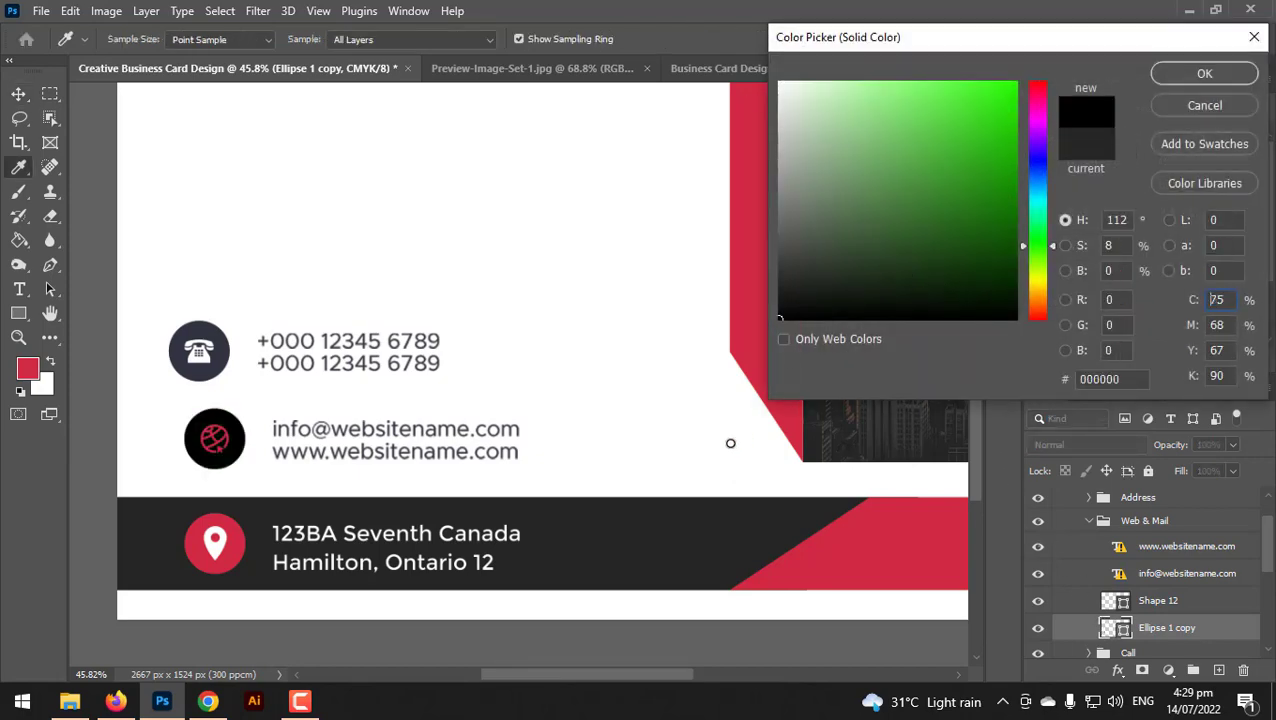
click(640, 546)
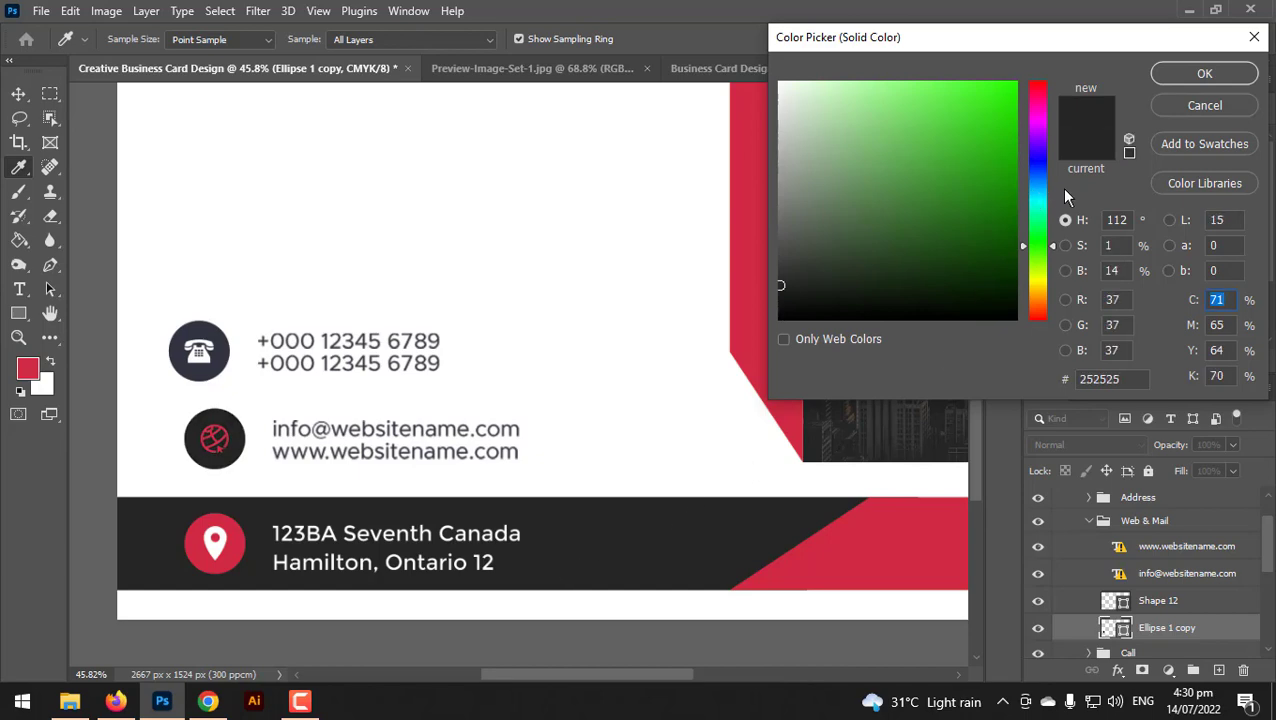
click(1203, 74)
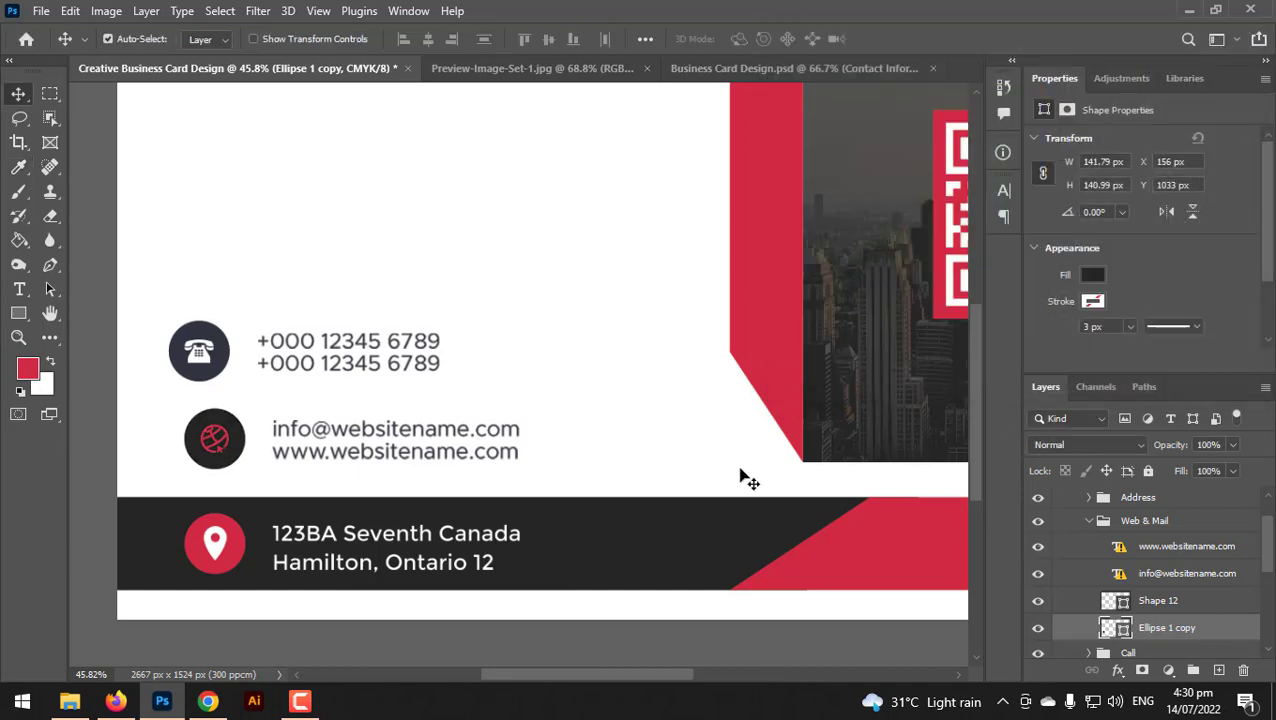
Set the globe icon, Shape 12, back to white.
double_click(1115, 600)
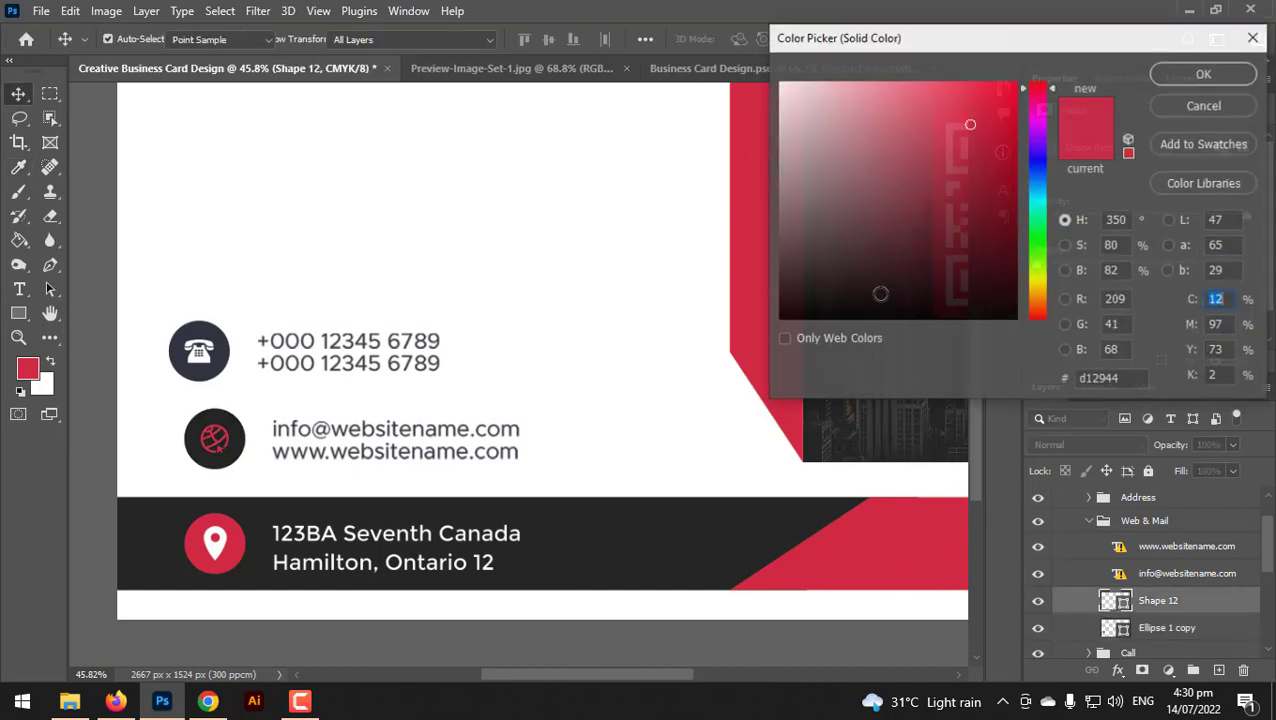
click(611, 425)
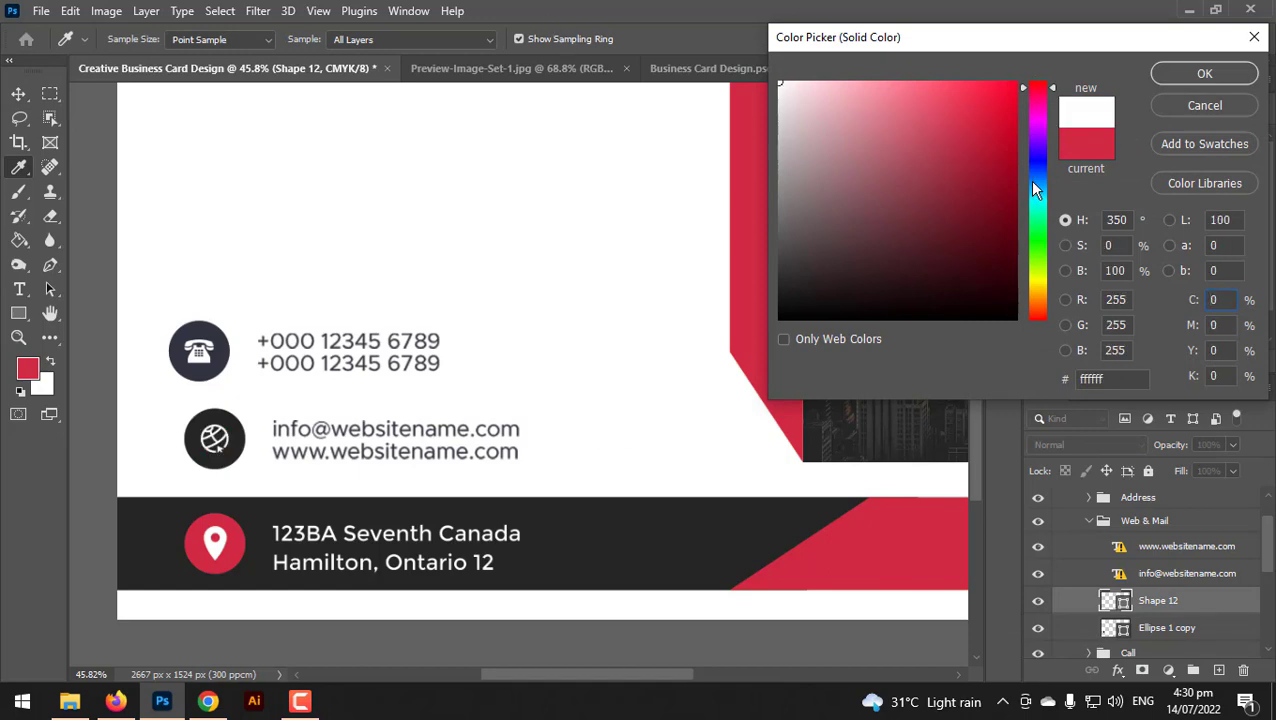
click(1205, 74)
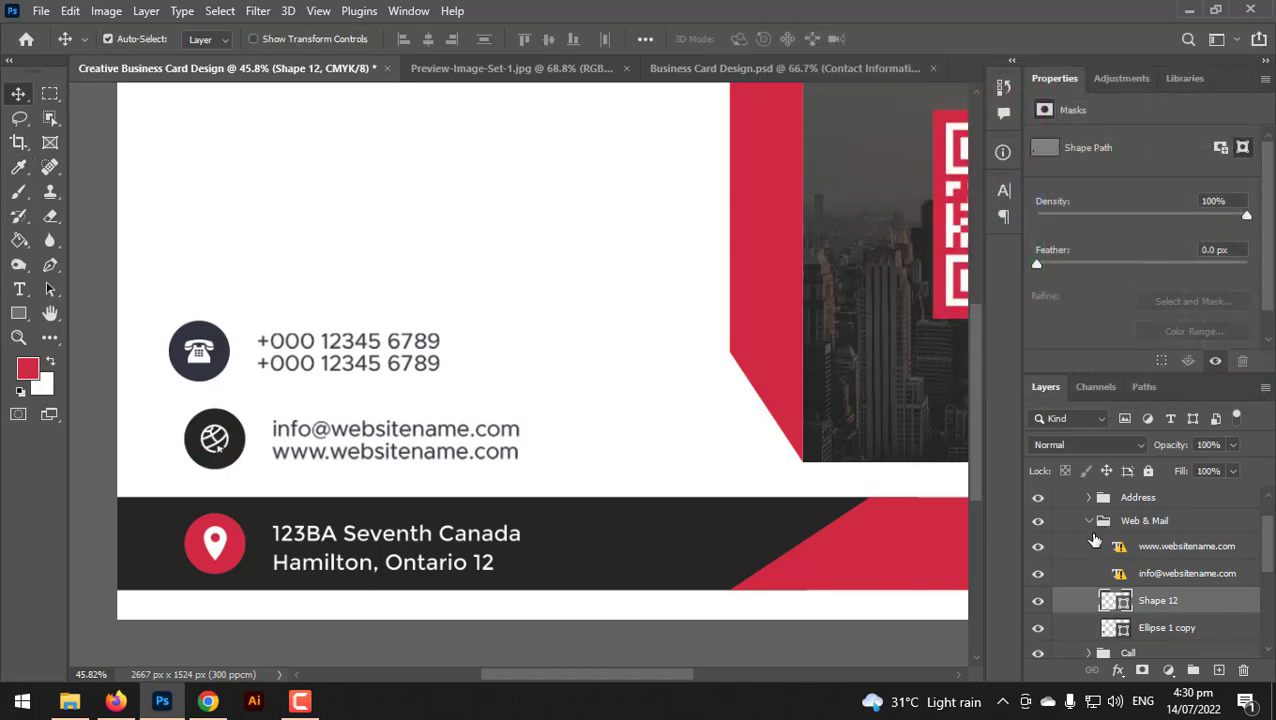
Recolor the circle behind the globe, Ellipse 1 copy, to the card's red #d12944 and collapse the Web & Mail group.
double_click(1115, 627)
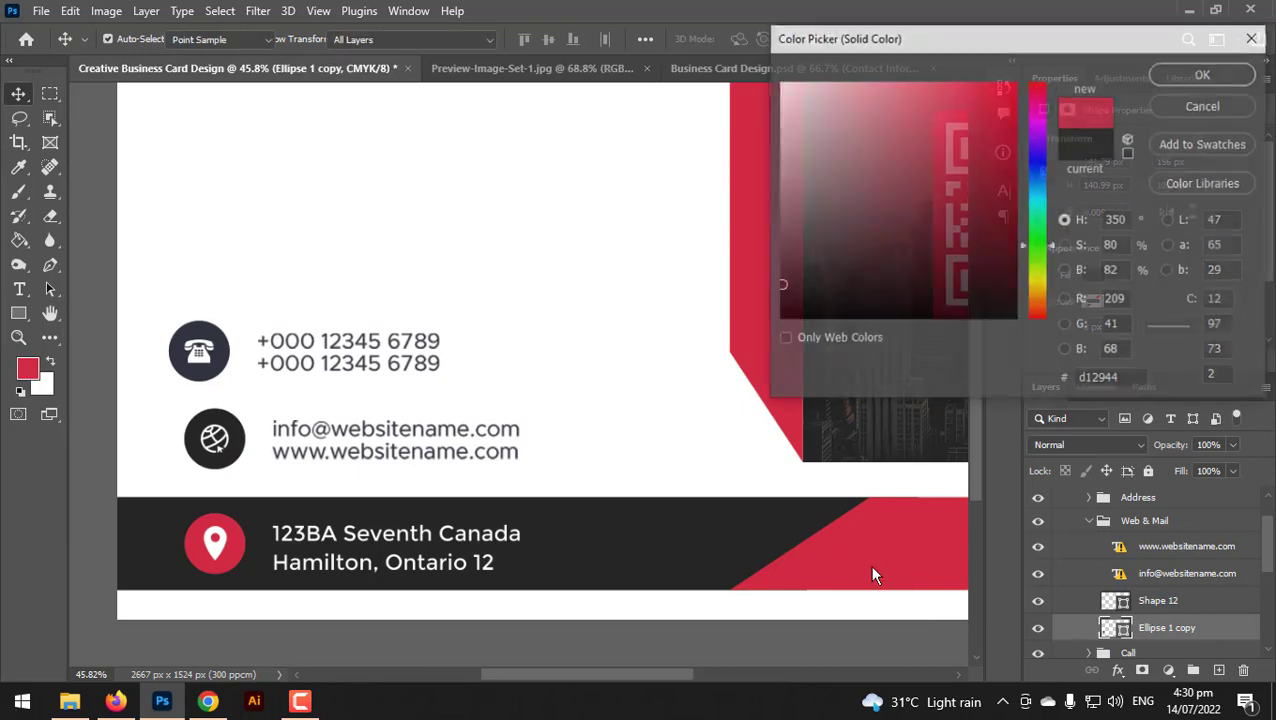
click(871, 575)
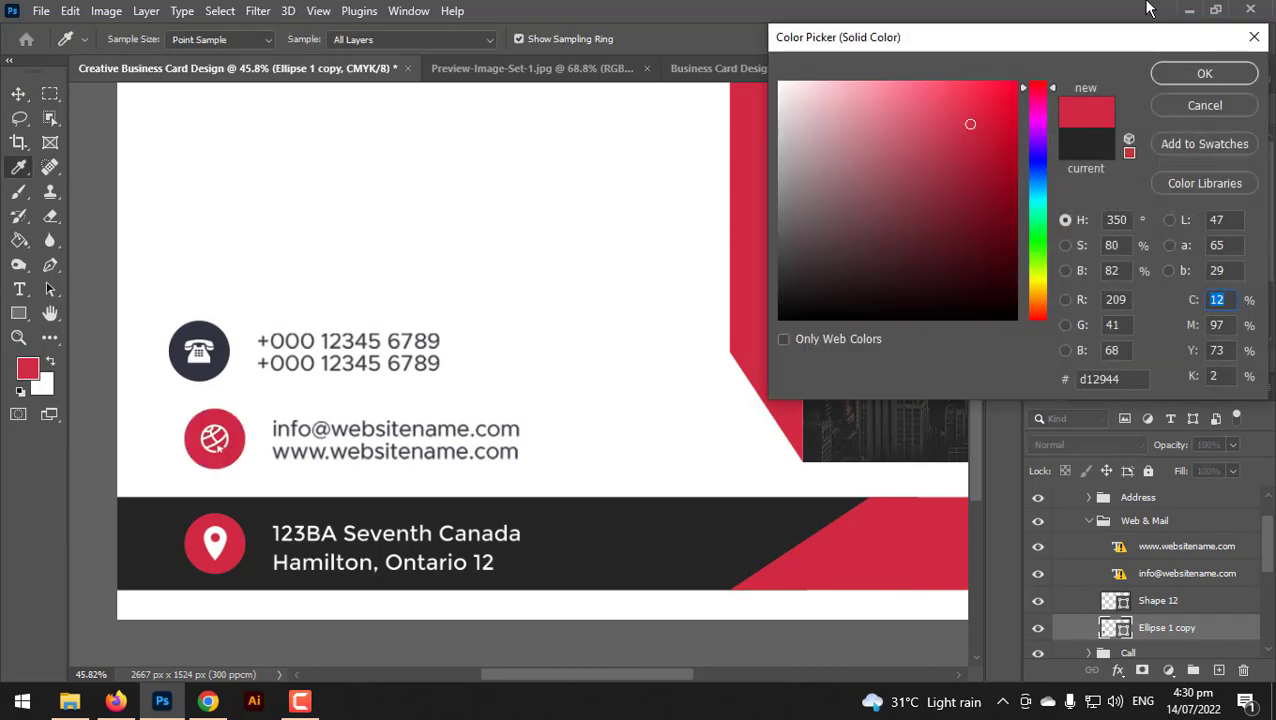
click(1196, 80)
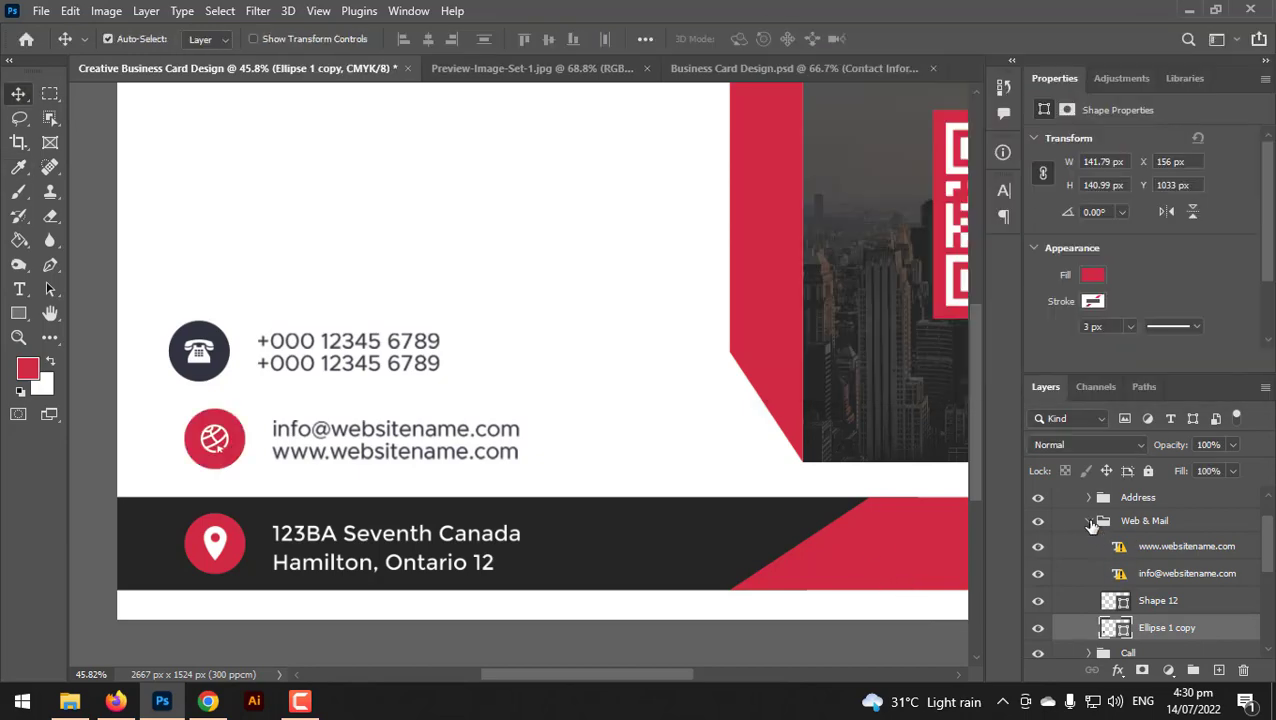
click(1089, 521)
Move the Call group slightly right so its icon and numbers line up with the web and address lines.
click(1097, 545)
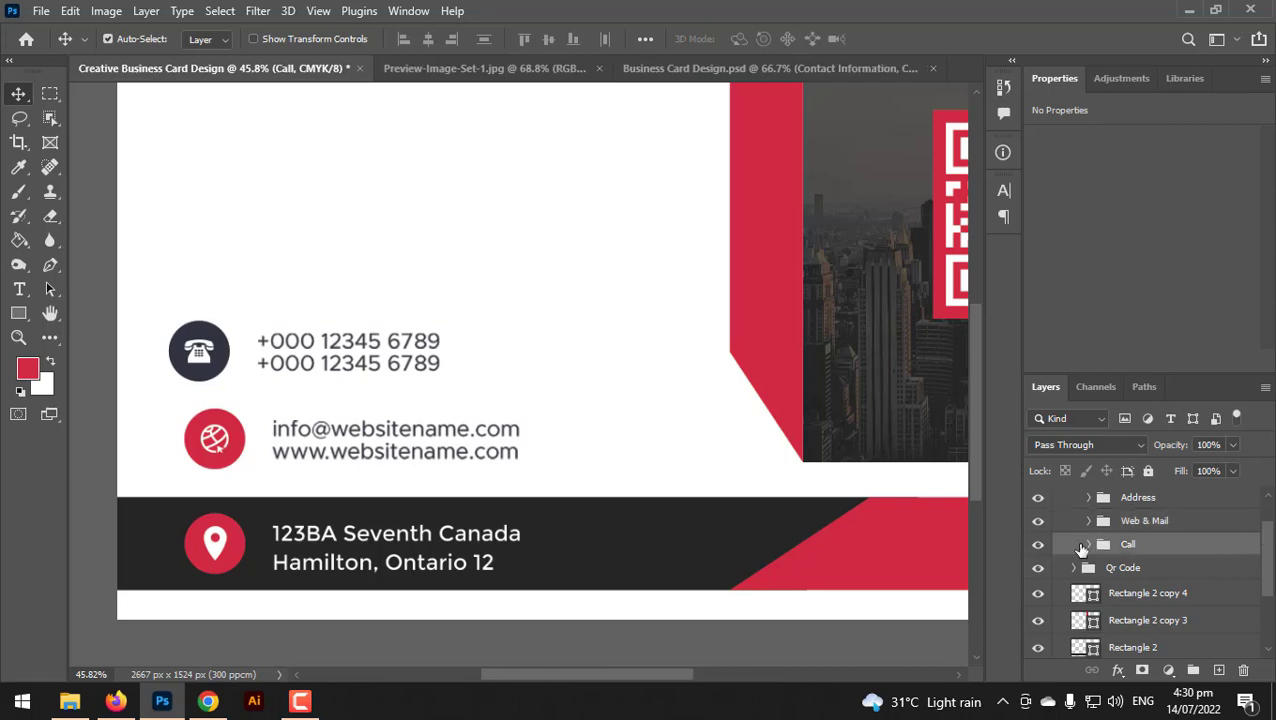
key(ctrl+t)
click(818, 348)
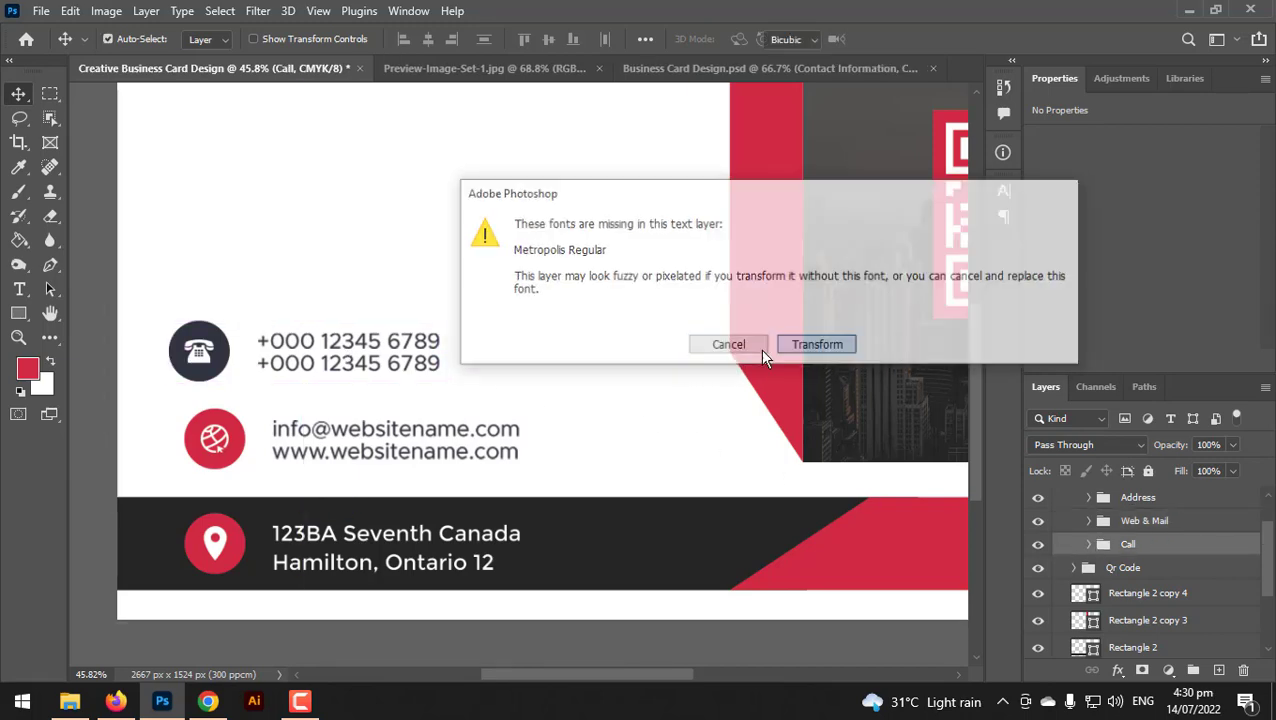
mouse_move(403, 345)
mouse_down()
mouse_move(448, 345)
mouse_move(422, 346)
mouse_up()
key(Return)
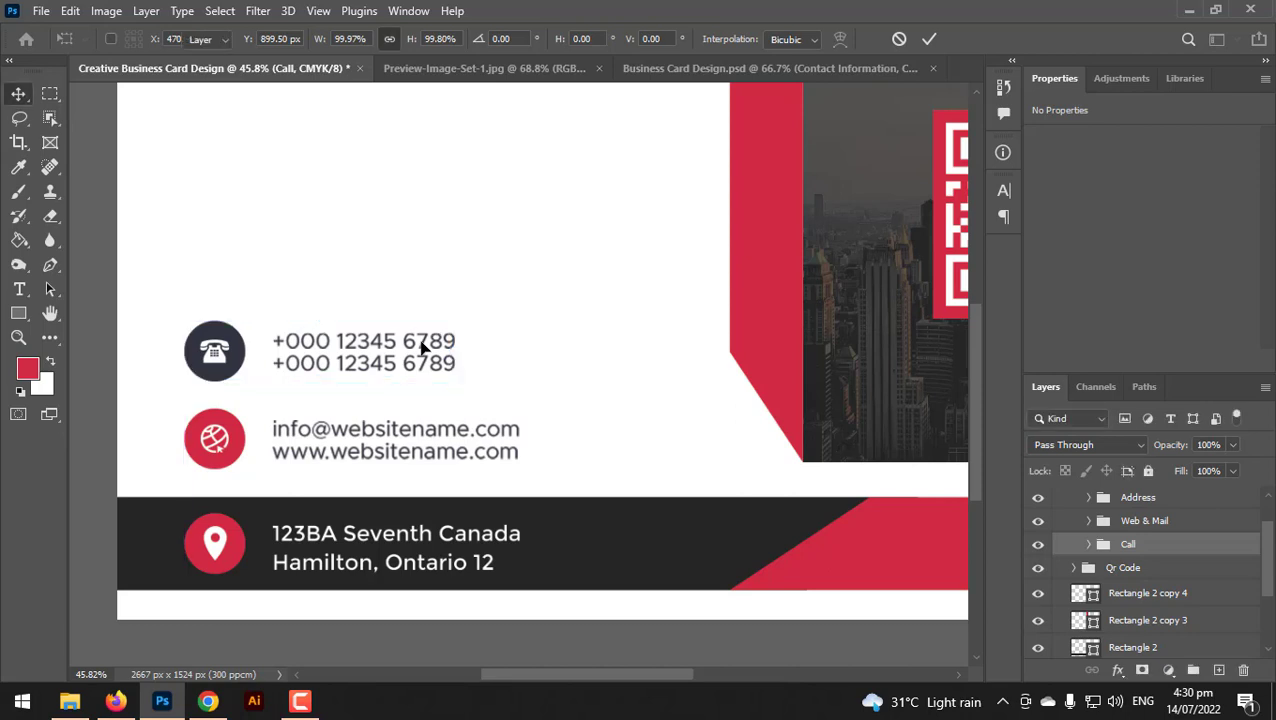
Distribute the Address, Web & Mail and Call groups vertically so the three contact lines are evenly spaced.
shift+click(1136, 497)
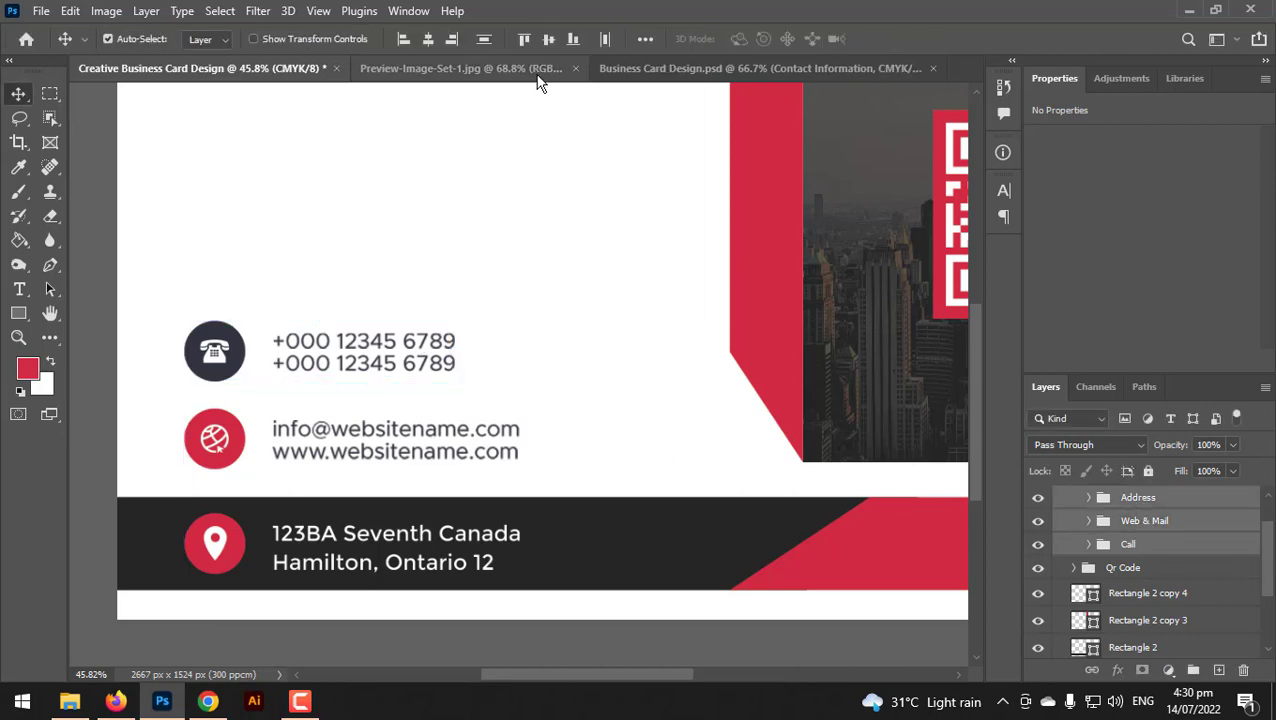
click(479, 45)
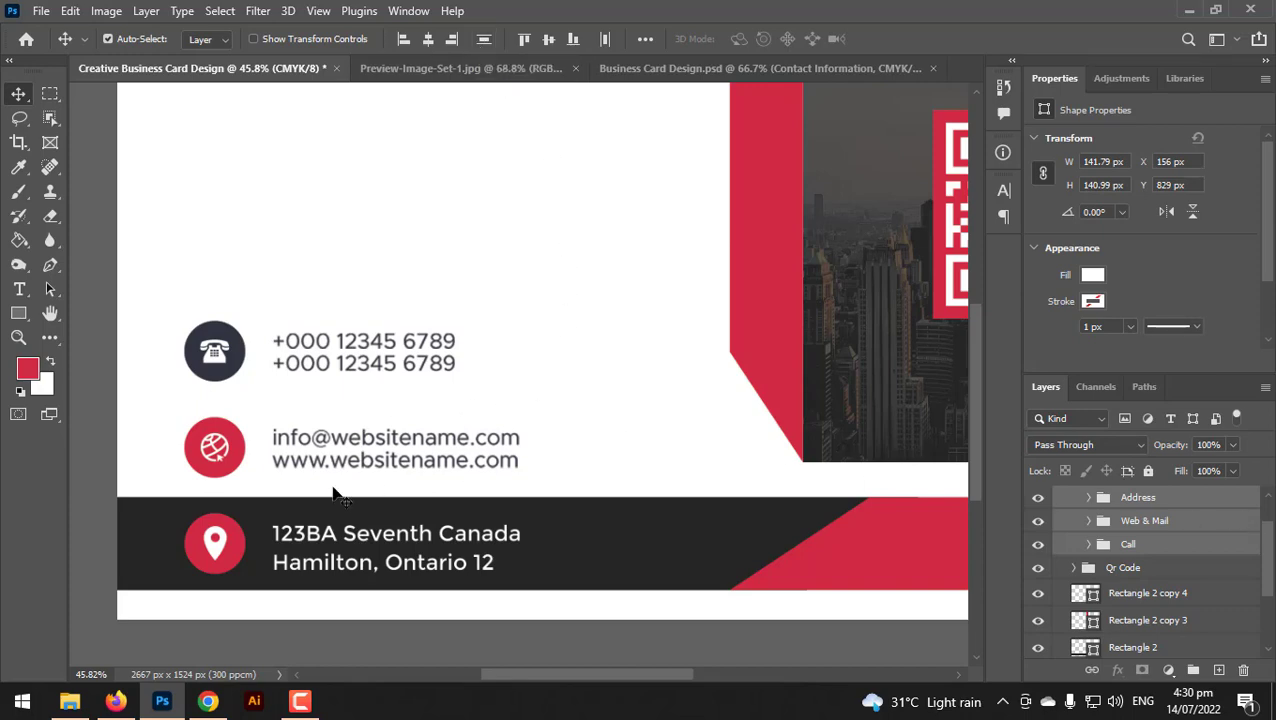
scroll(333, 493, down, 6)
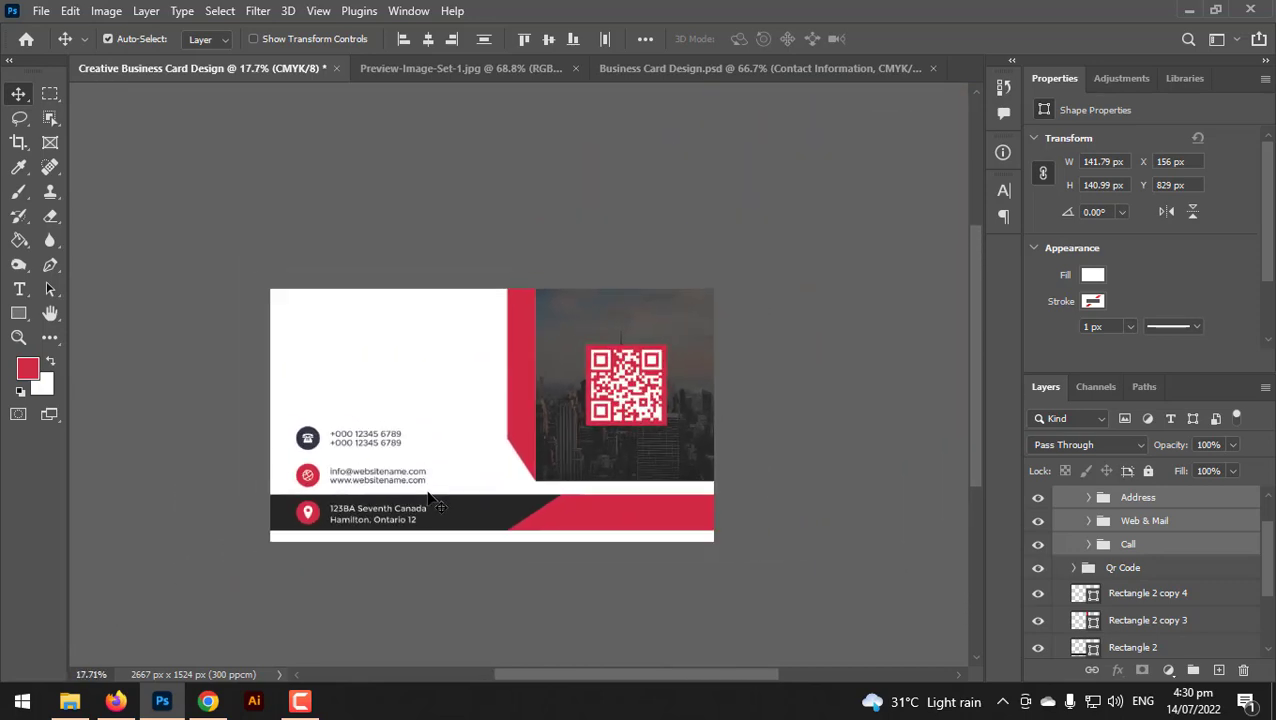
scroll(432, 500, up, 3)
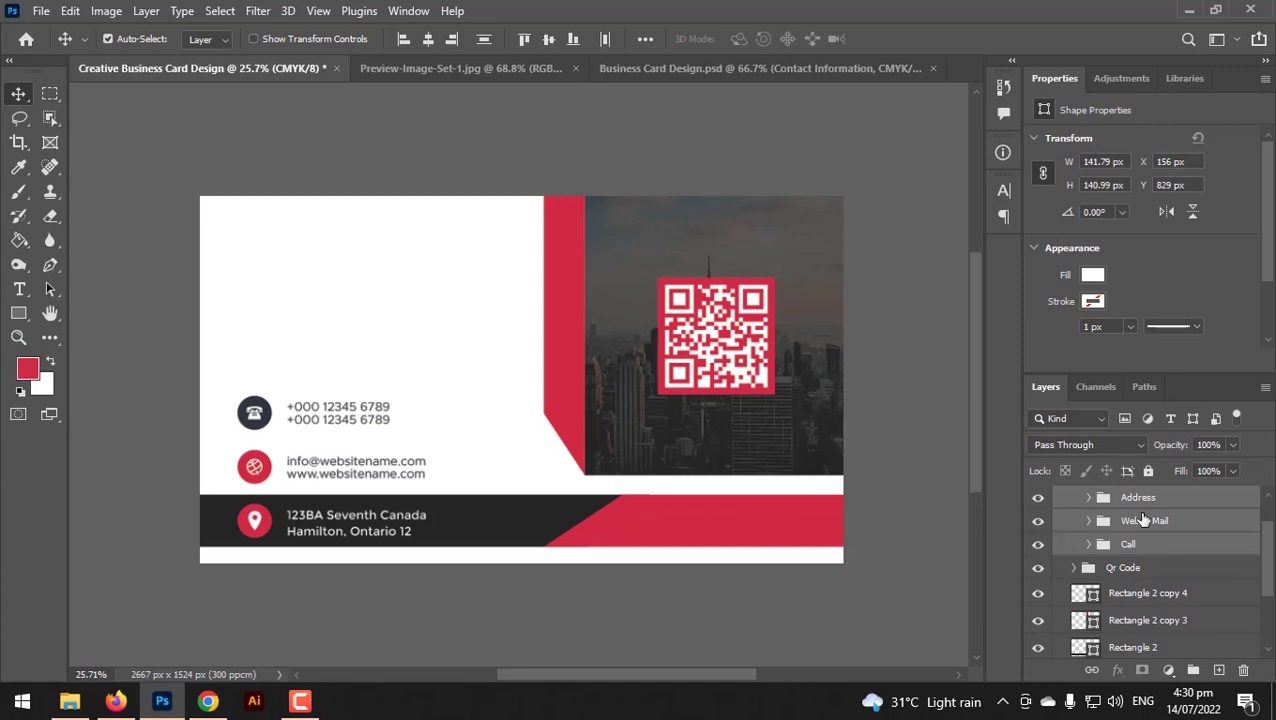
scroll(400, 476, up, 3)
ctrl+click(283, 468)
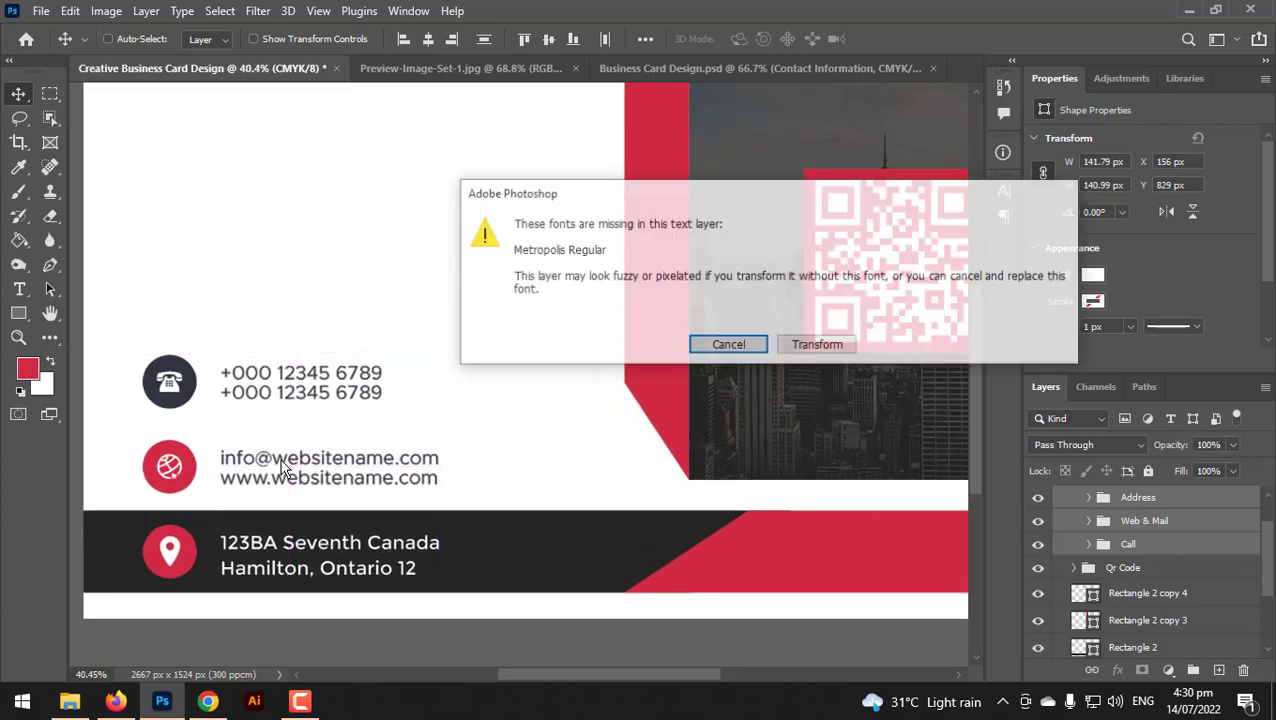
click(803, 345)
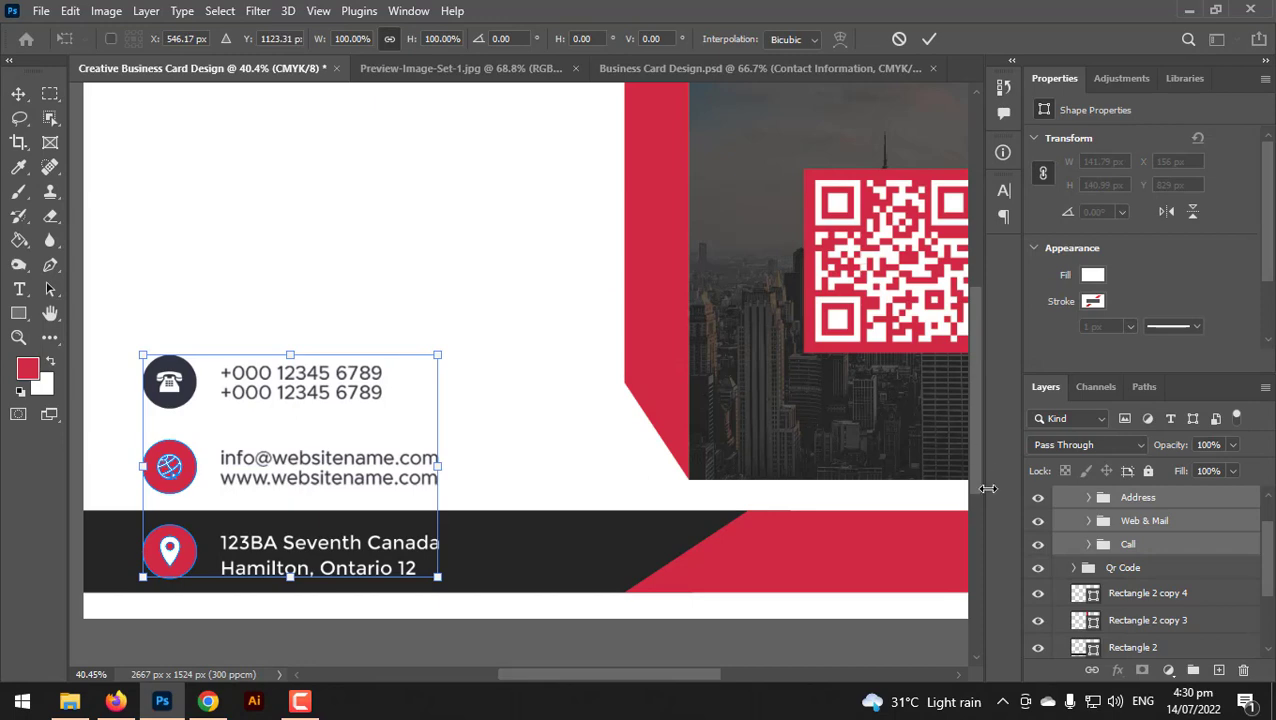
key(Return)
Select the Web & Mail and Call groups together, leaving out the Address group.
click(1148, 521)
ctrl+click(1150, 545)
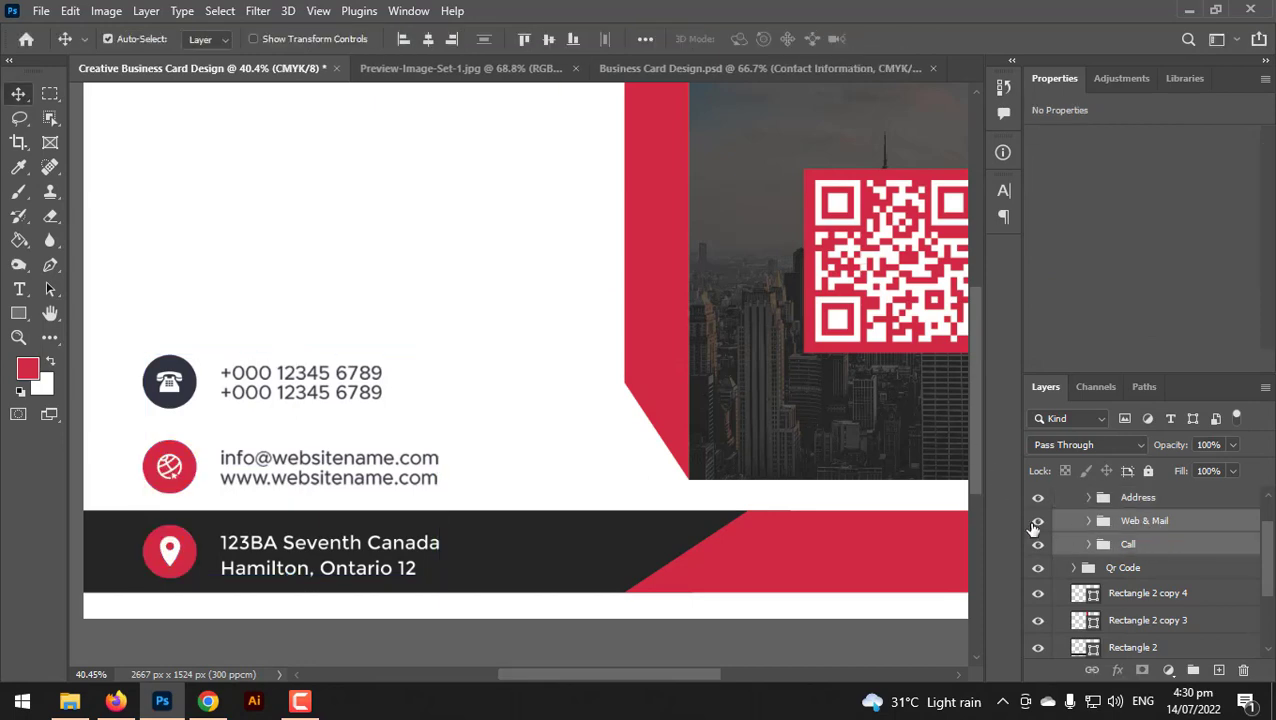